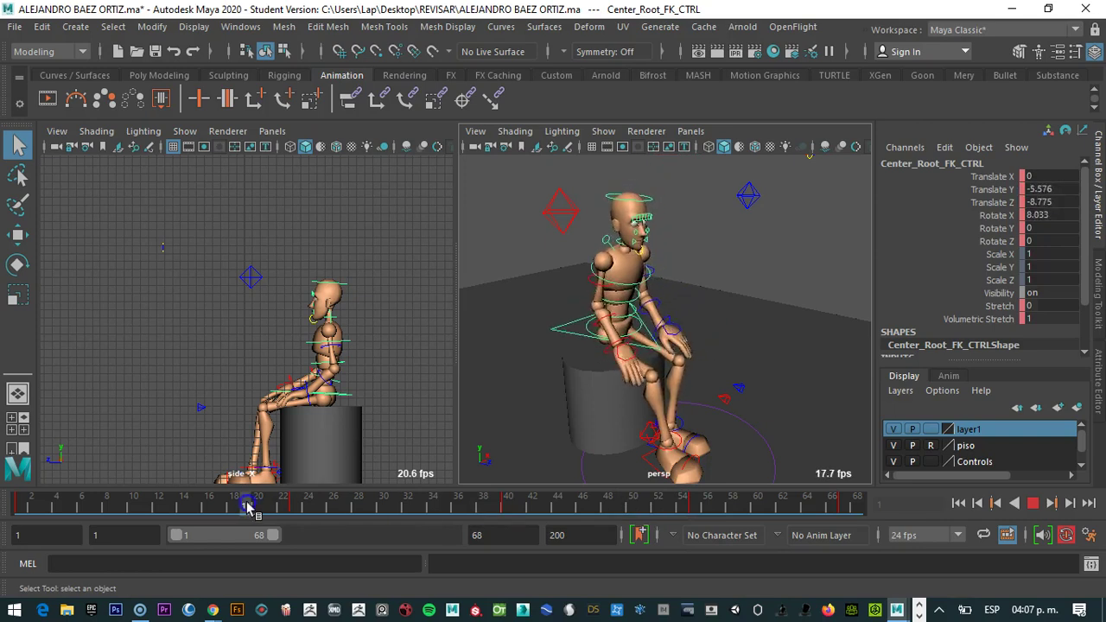
Scrub back and forth through the character's getting-up animation to examine how the body leaves the cylinder seat
click(337, 417)
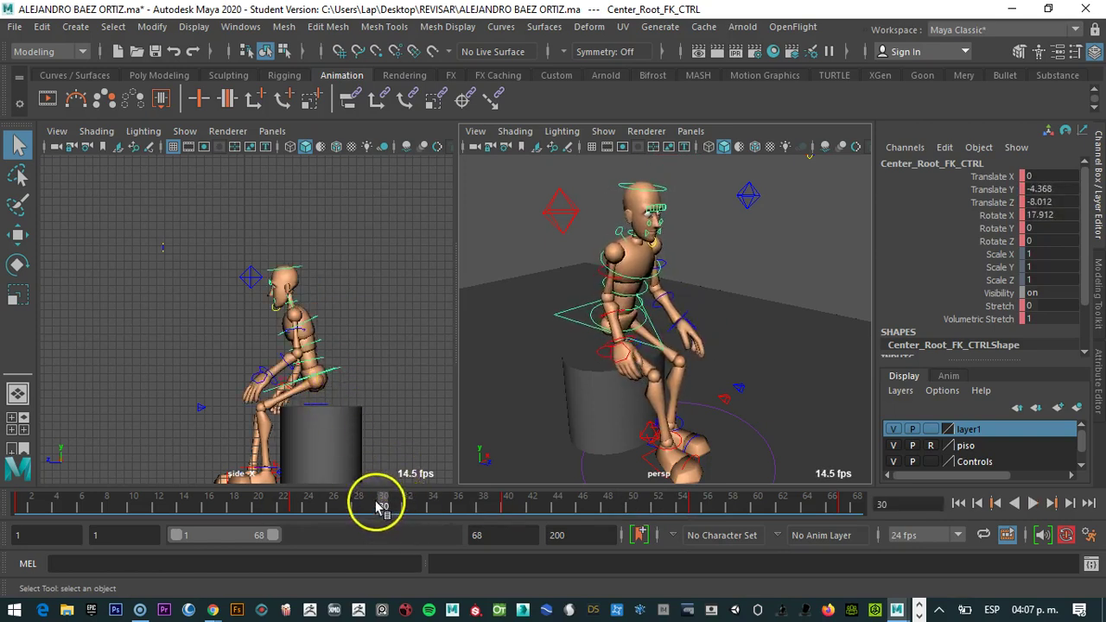
click(380, 337)
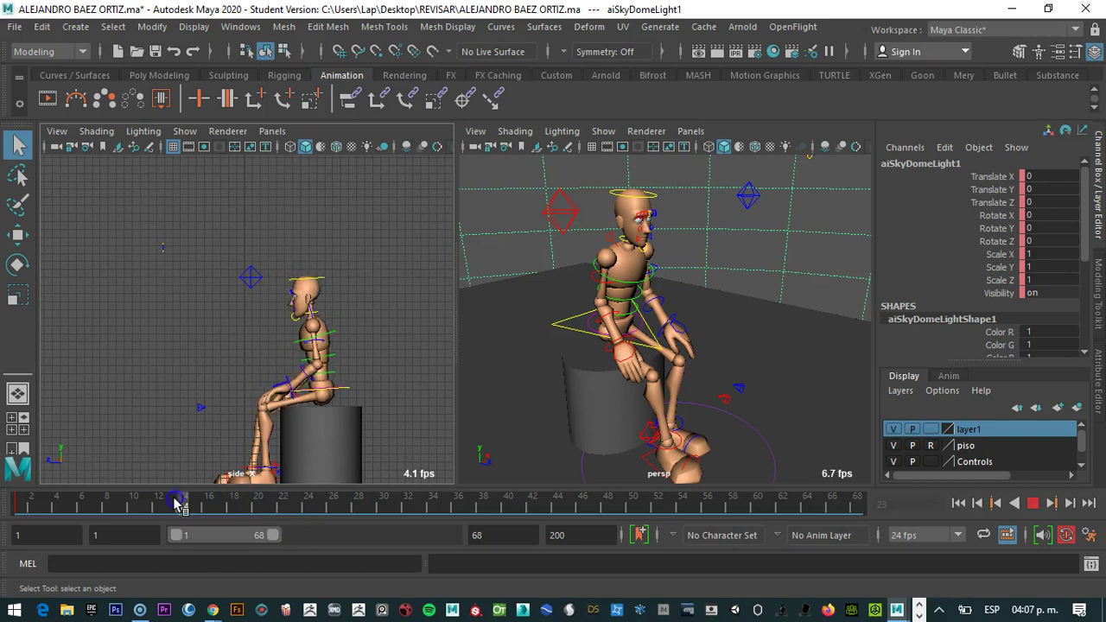
drag(303, 484, 440, 503)
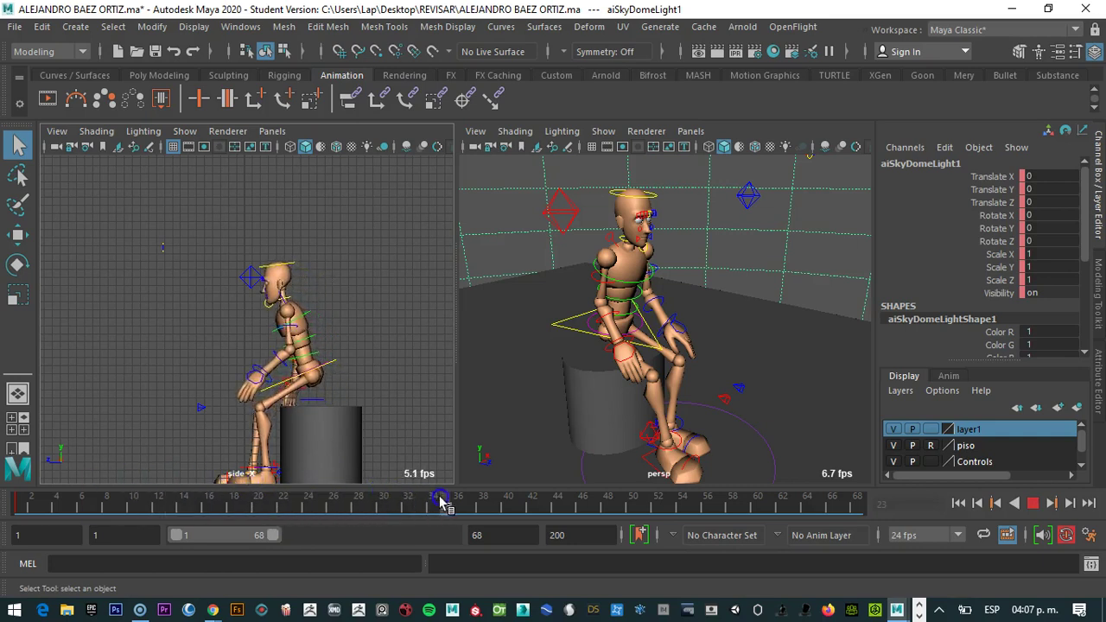
mouse_move(248, 506)
mouse_down()
mouse_move(17, 503)
mouse_move(50, 499)
mouse_up()
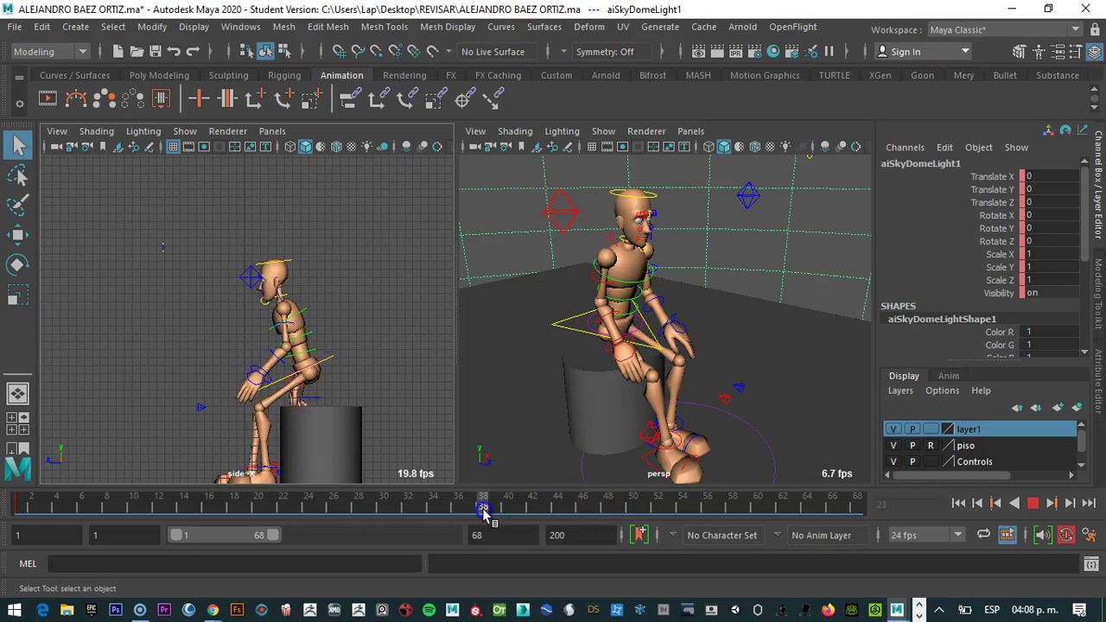
click(313, 502)
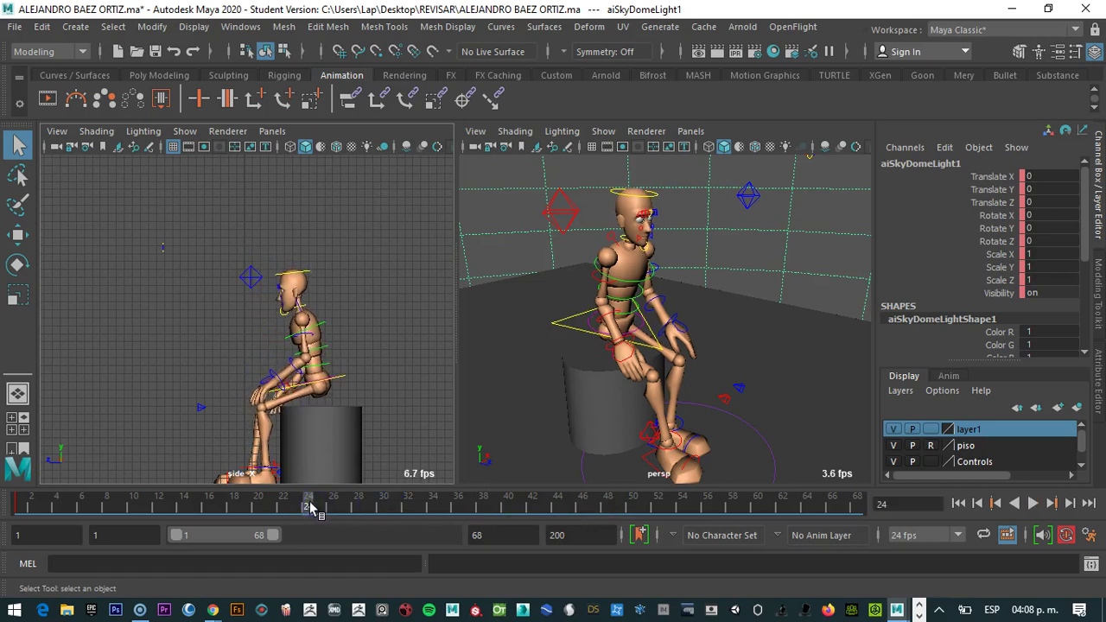
mouse_move(309, 507)
mouse_down()
mouse_move(208, 510)
mouse_move(249, 509)
mouse_up()
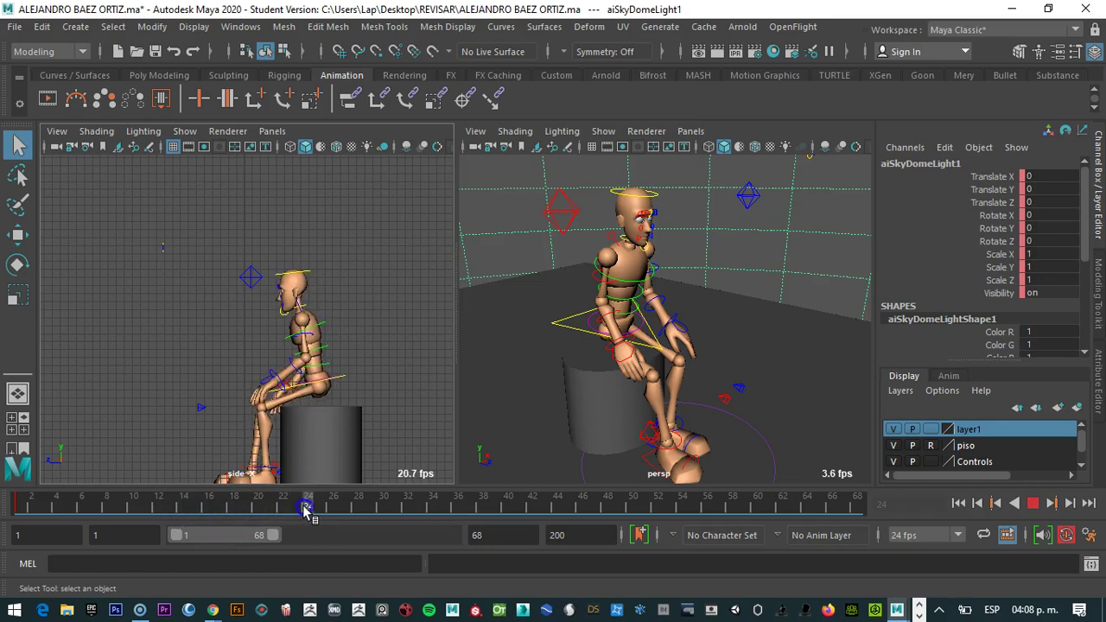
mouse_move(306, 510)
mouse_down()
mouse_move(605, 512)
mouse_move(210, 518)
mouse_move(35, 503)
mouse_move(206, 499)
mouse_up()
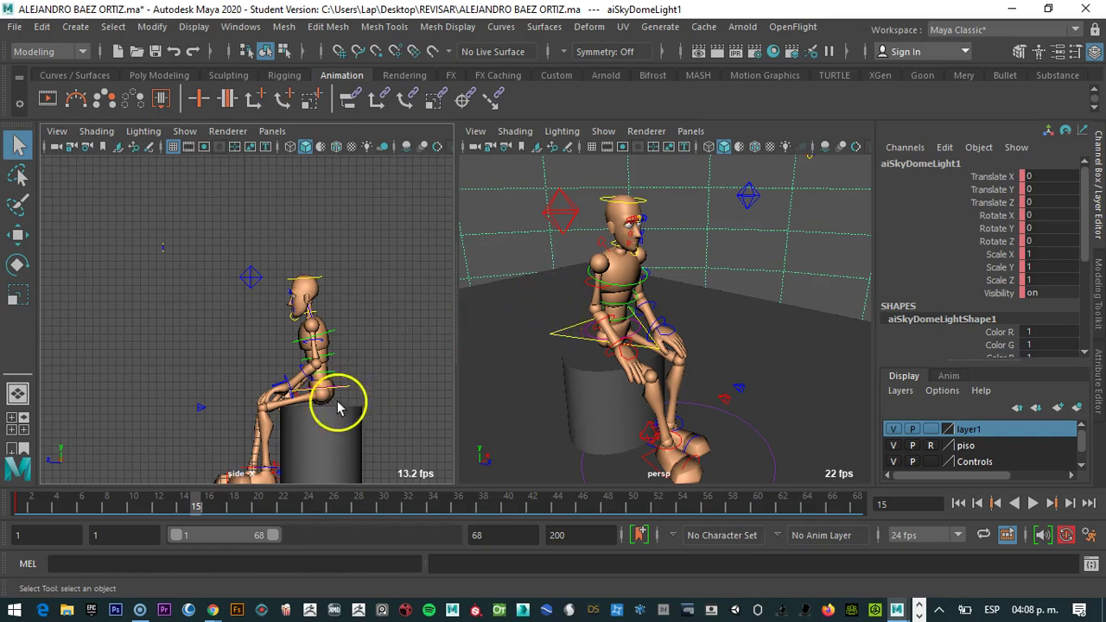
Select Center_Root_FK_CTRL and examine the hip movement between frame 1 and its key at frame 23
click(346, 397)
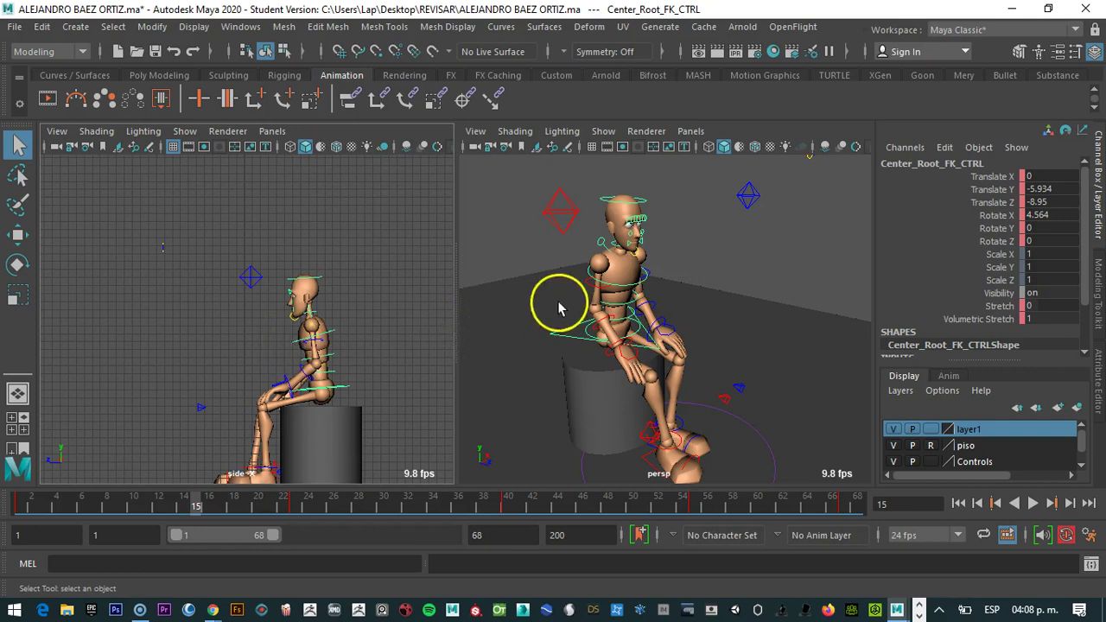
click(212, 501)
drag(212, 501, 297, 501)
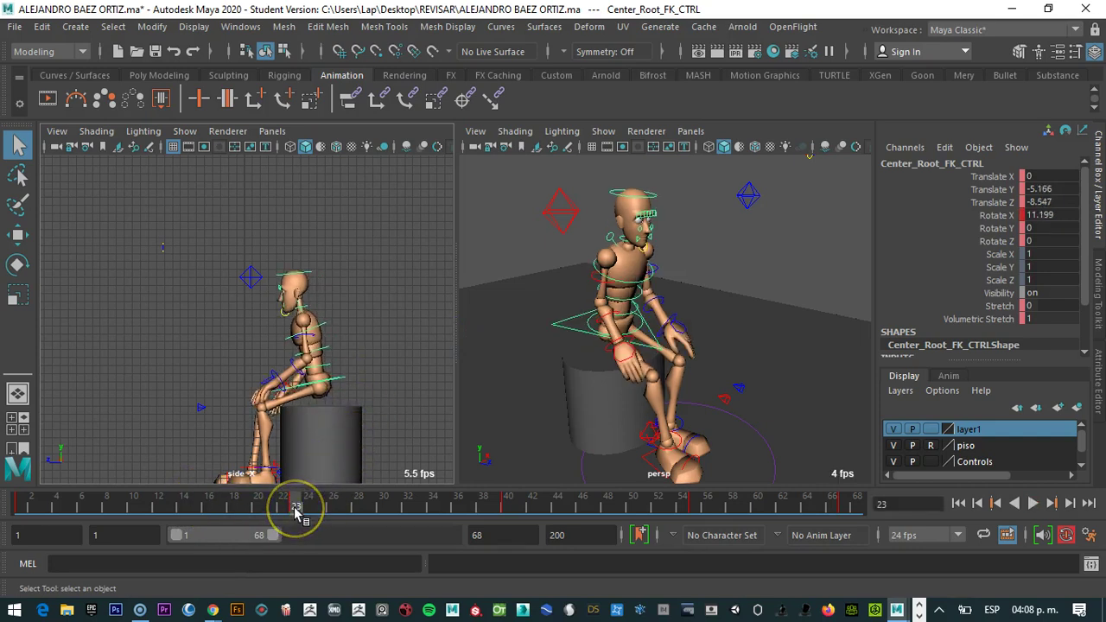
key(w)
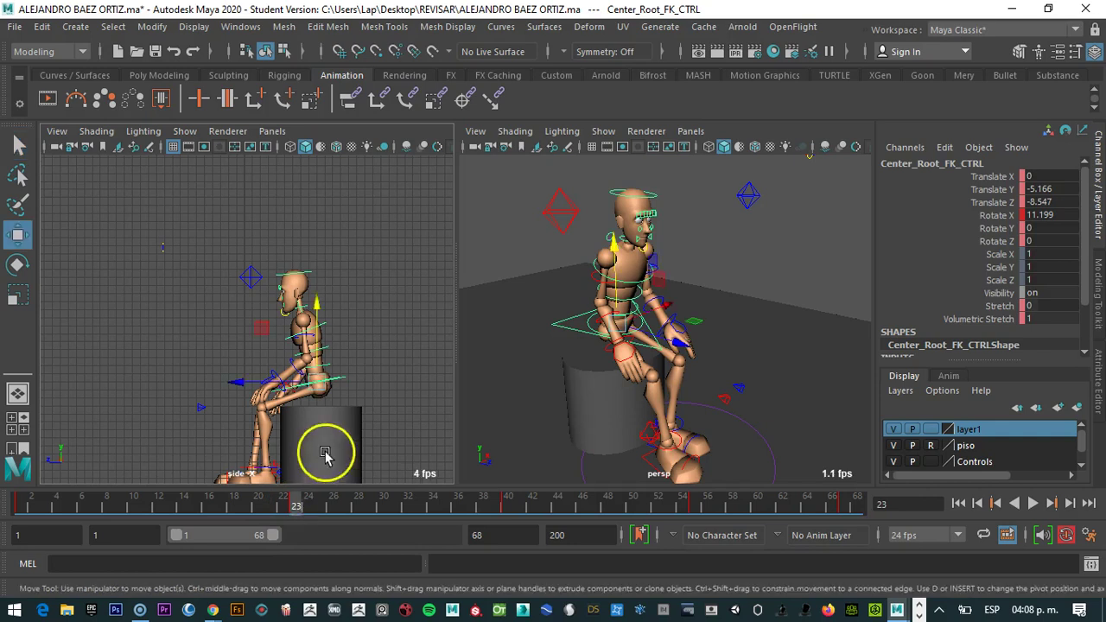
mouse_move(301, 501)
mouse_down()
mouse_move(26, 509)
mouse_move(291, 508)
mouse_up()
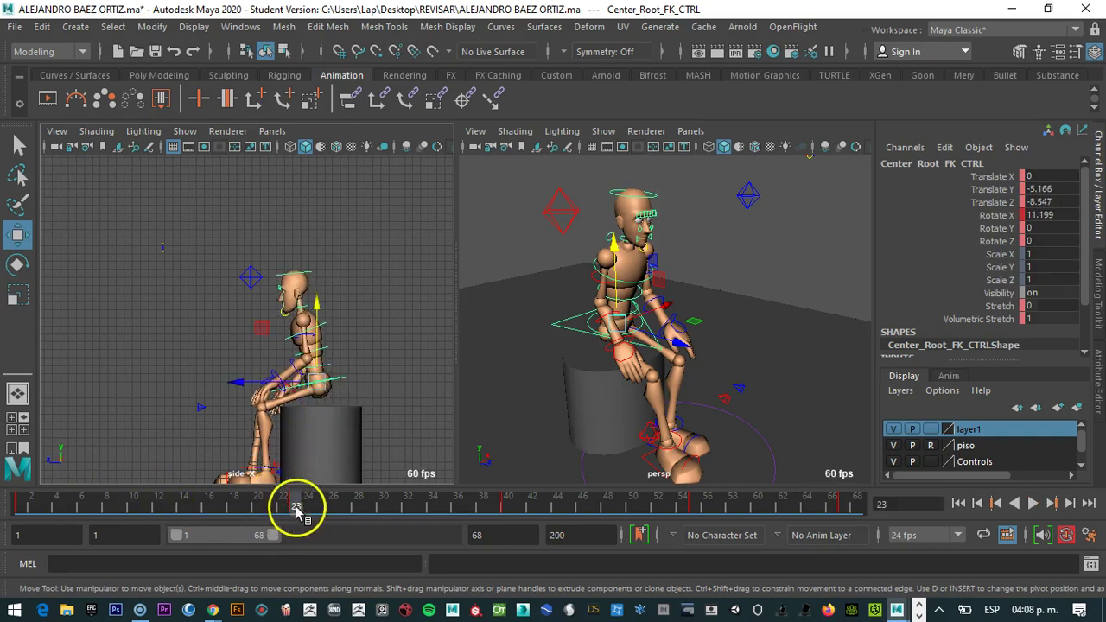
mouse_move(305, 509)
mouse_down()
mouse_move(503, 511)
mouse_move(378, 524)
mouse_move(210, 511)
mouse_move(397, 511)
mouse_move(307, 516)
mouse_up()
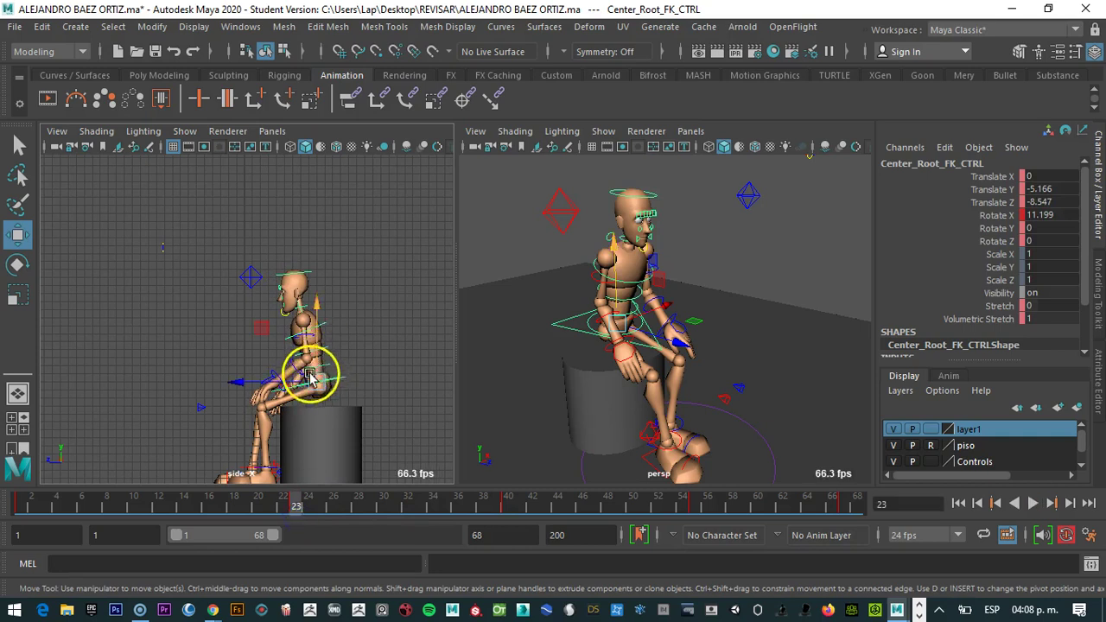
drag(298, 507, 302, 510)
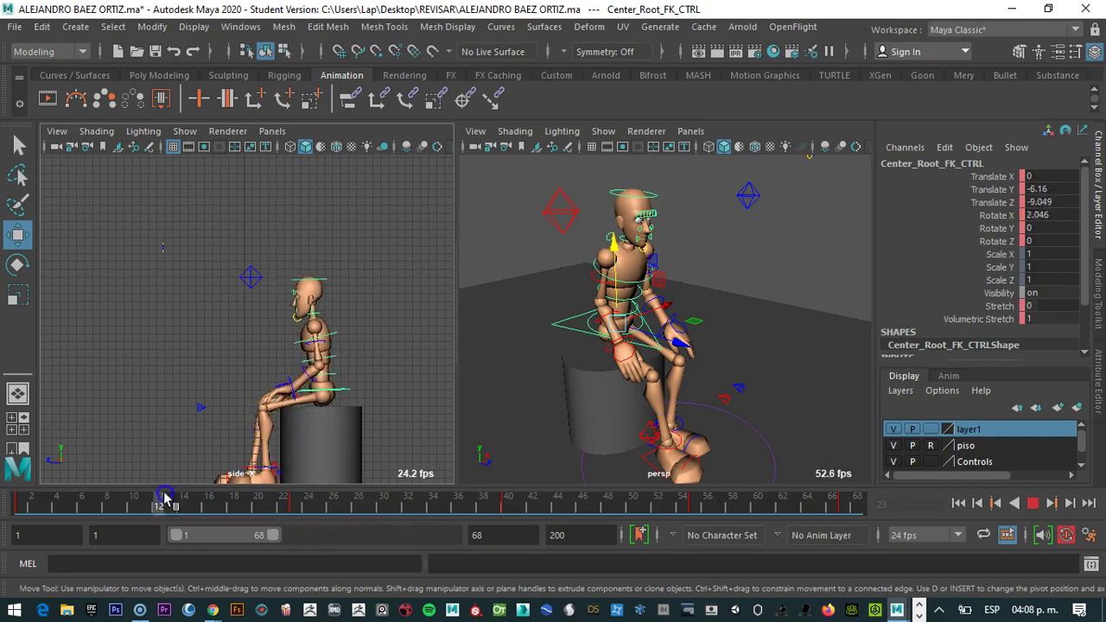
drag(30, 486, 263, 499)
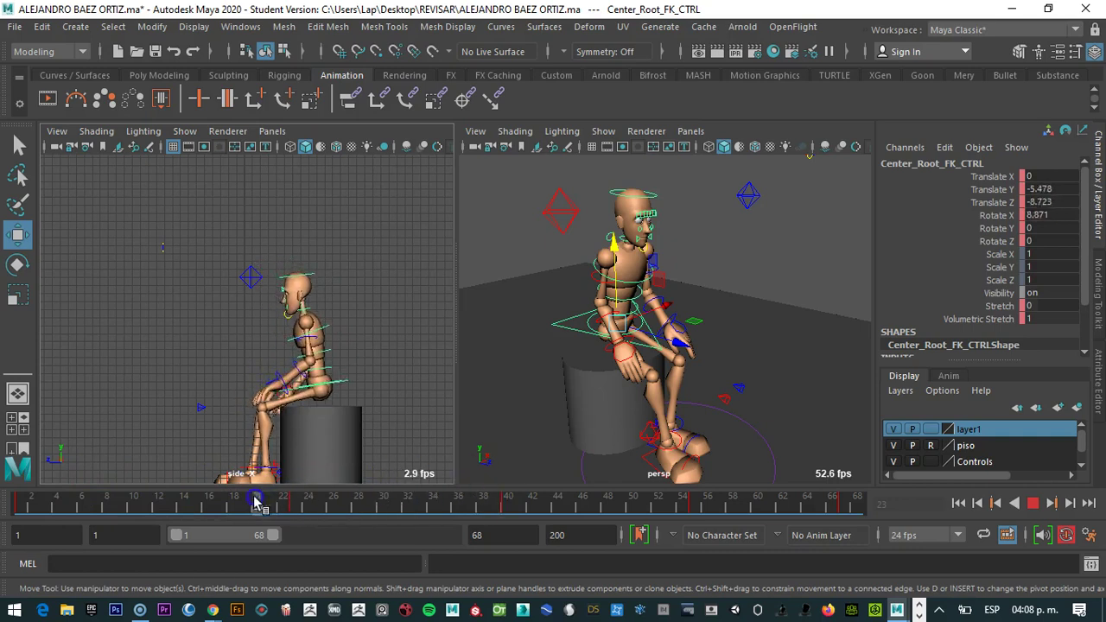
drag(58, 488, 279, 505)
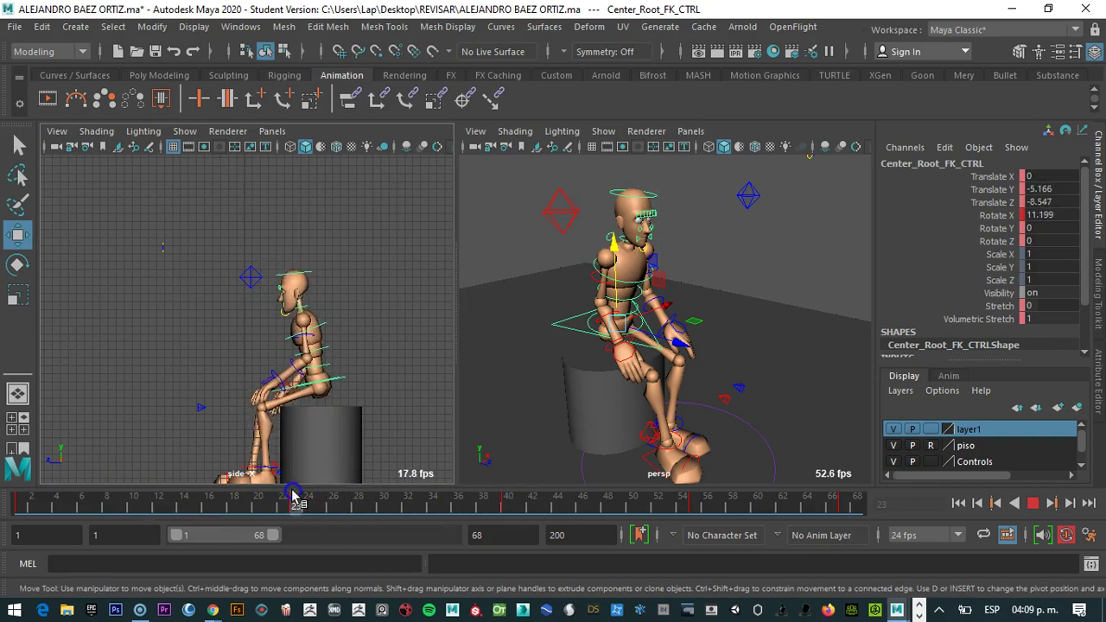
Try lowering Center_Root_FK_CTRL at frame 23, and undo the move
drag(292, 495, 295, 499)
drag(316, 351, 292, 407)
key(ctrl+z)
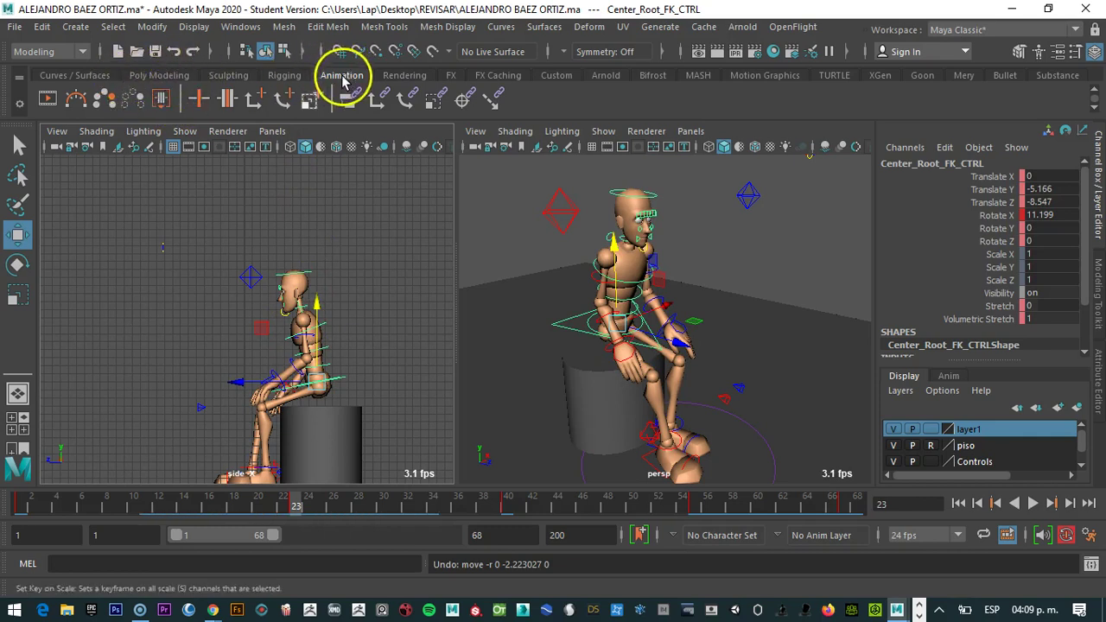
Create a motion trail for Center_Root_FK_CTRL and review the hip path over the animation in a closer side view
click(78, 100)
alt+right_drag(290, 363, 304, 412)
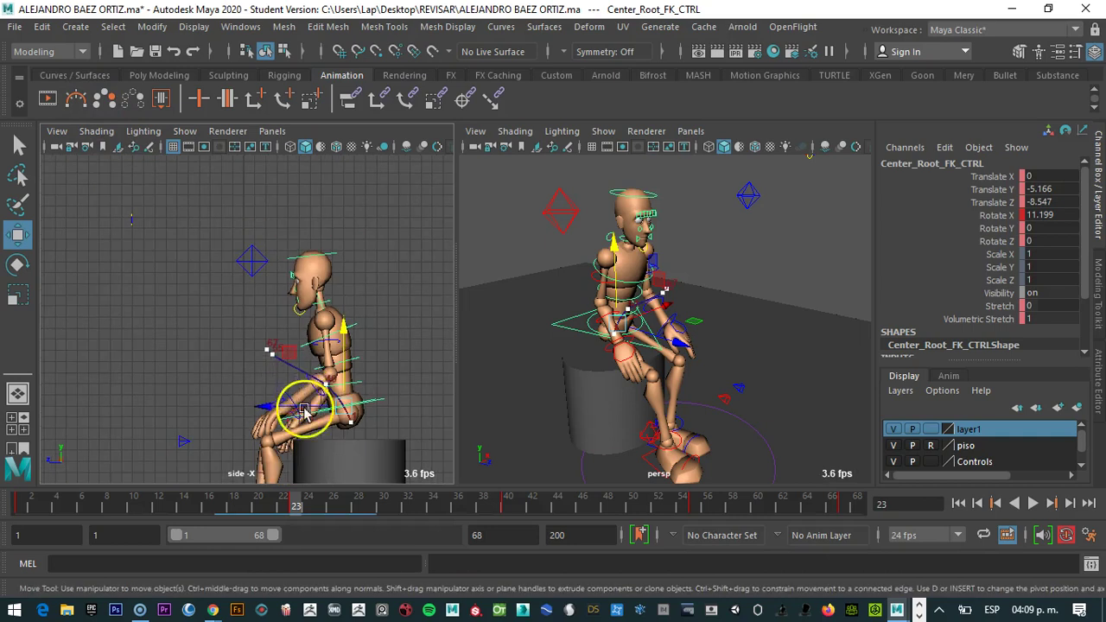
key(alt+v)
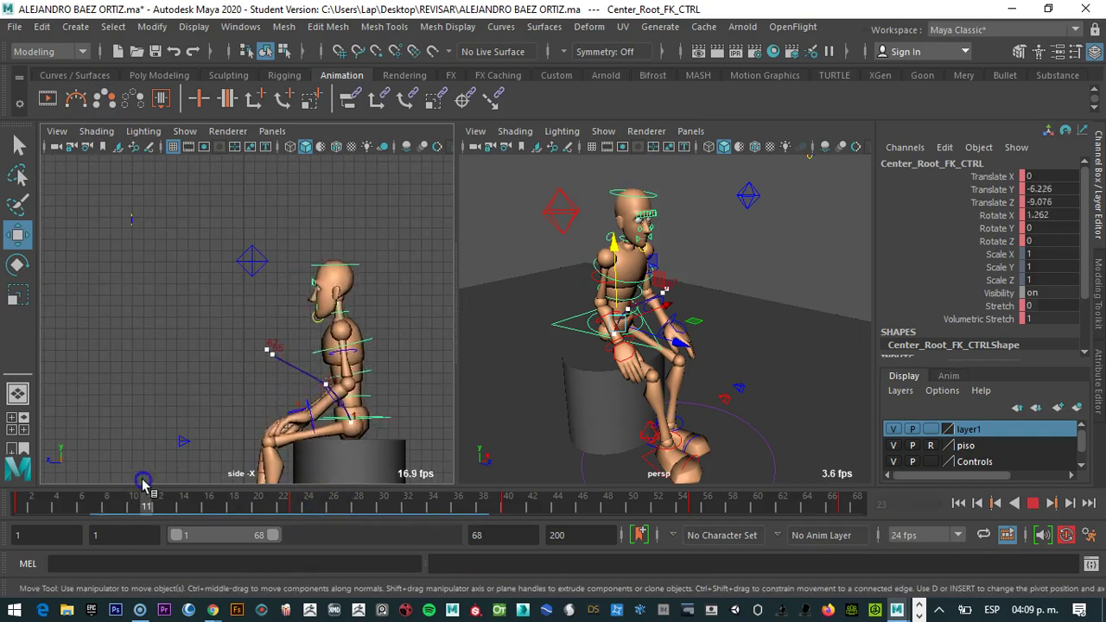
mouse_move(573, 517)
mouse_down()
mouse_move(105, 476)
mouse_move(306, 508)
mouse_up()
Select the waist and rotate it forward about 13 degrees at frame 23 so the torso leans over the knees
click(387, 321)
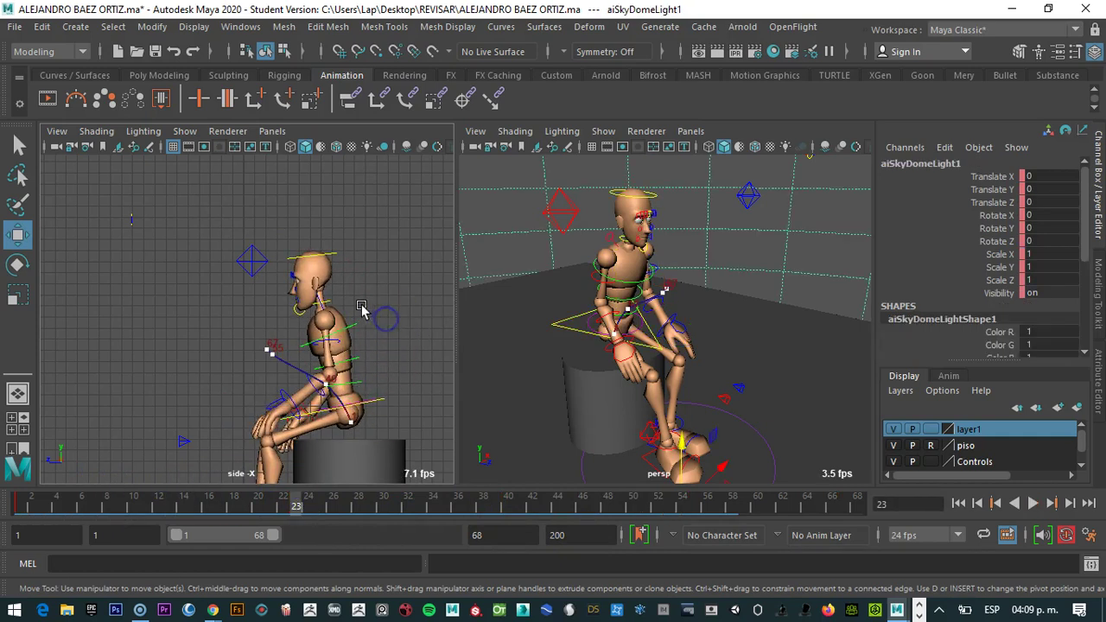
click(580, 276)
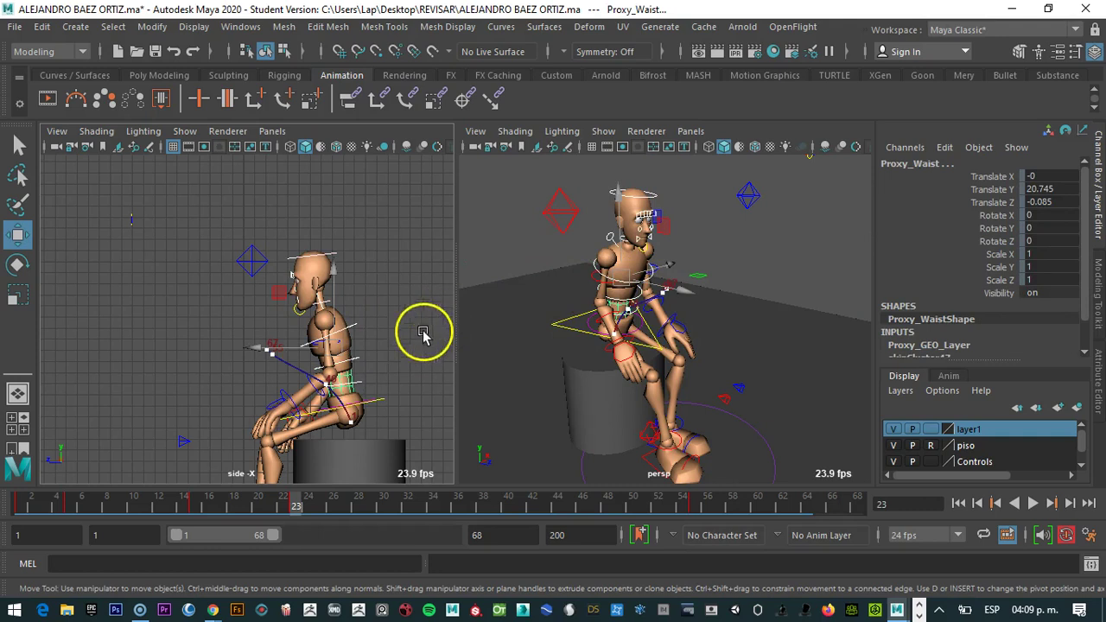
key(e)
drag(406, 367, 396, 349)
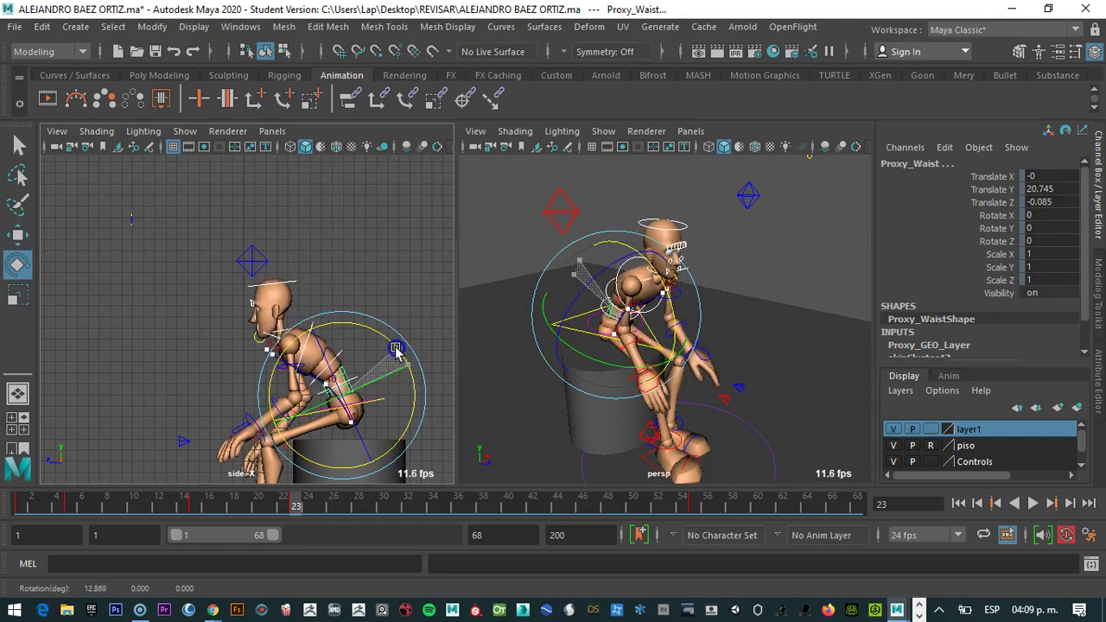
mouse_move(288, 498)
mouse_down()
mouse_move(82, 499)
mouse_move(372, 505)
mouse_move(293, 516)
mouse_up()
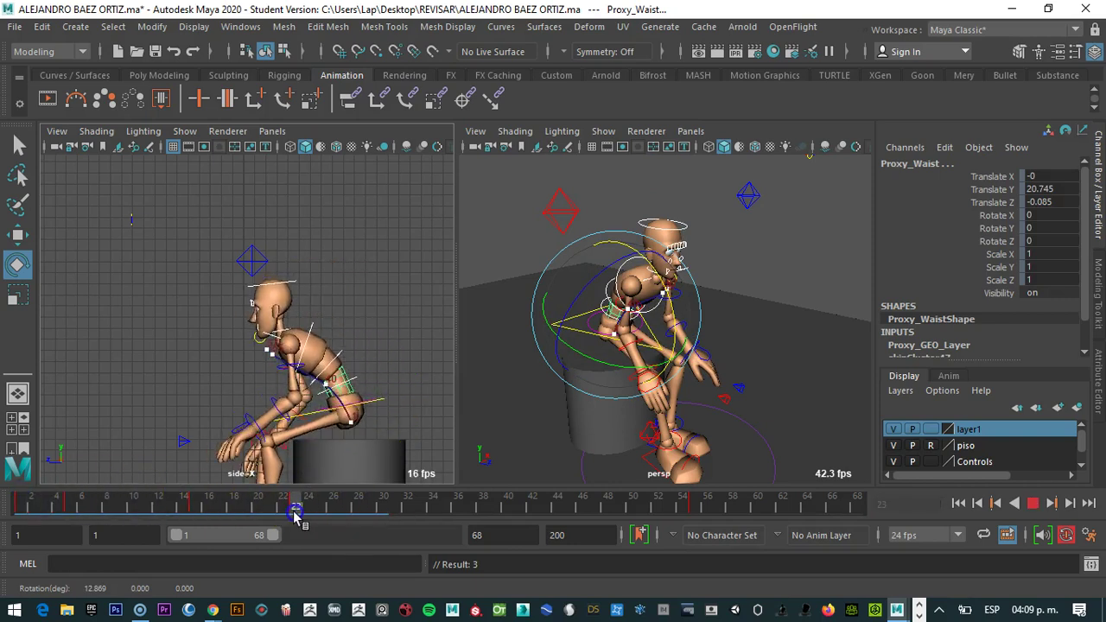
Select Center_Root_FK_CTRL and compare its poses at frames 40 and 23
click(435, 304)
click(377, 403)
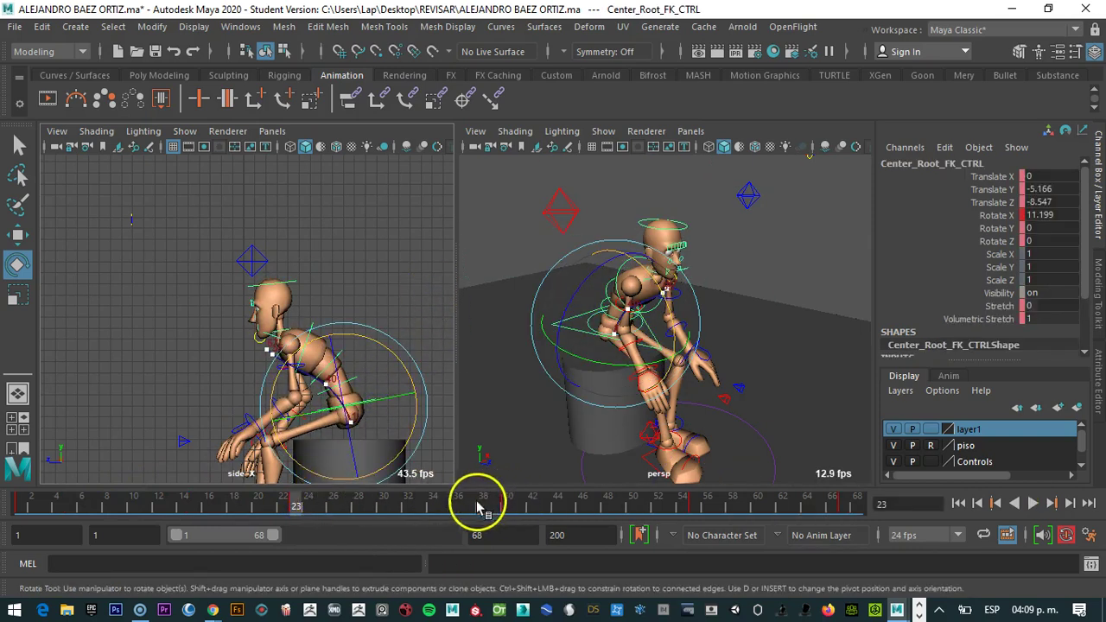
click(506, 501)
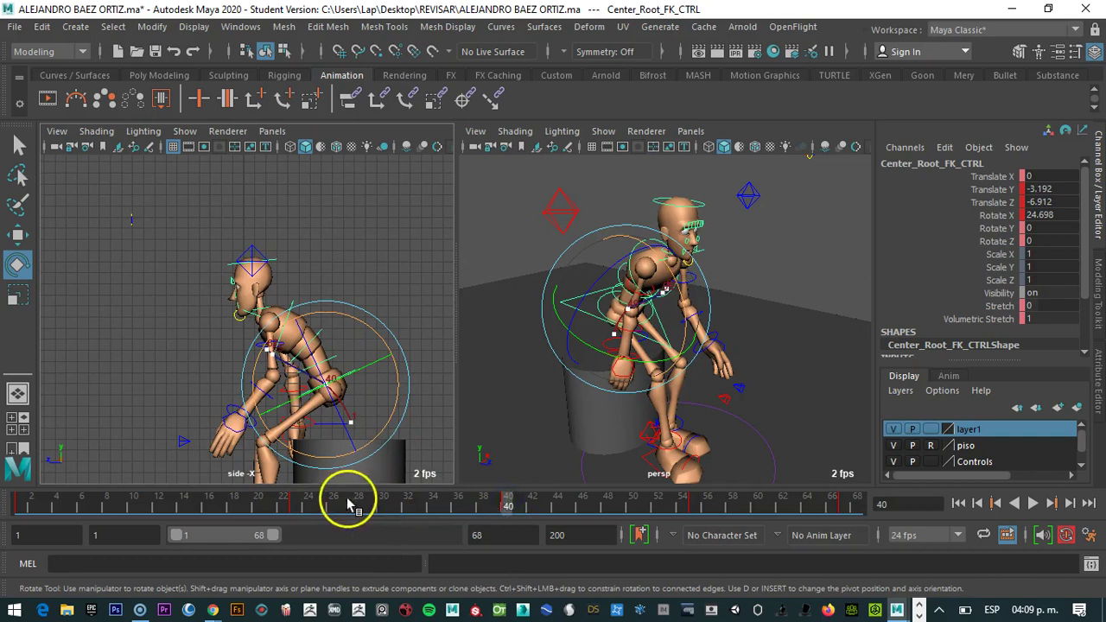
click(296, 504)
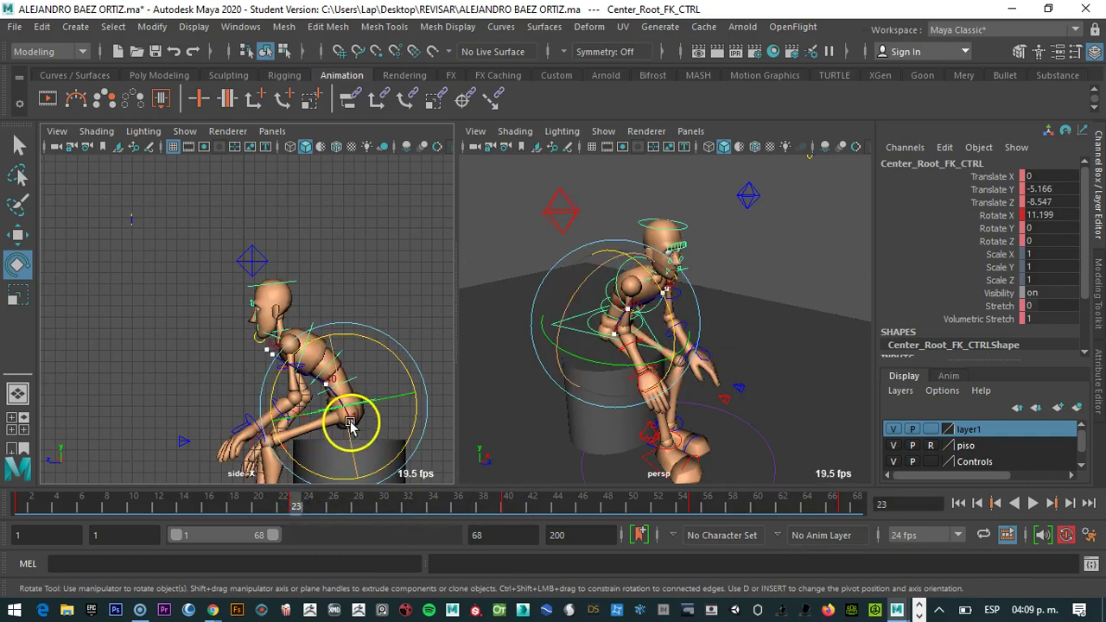
key(w)
Delete the Waist_FK_CTRL key at frame 5 and play the animation to check the lean
drag(258, 504, 75, 503)
click(407, 332)
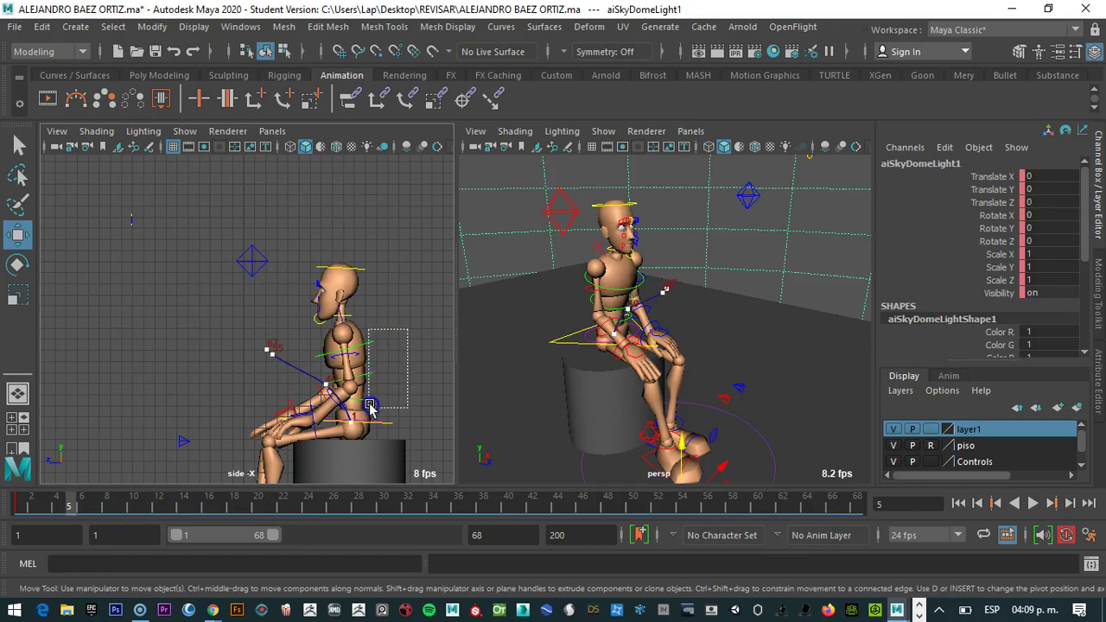
click(335, 462)
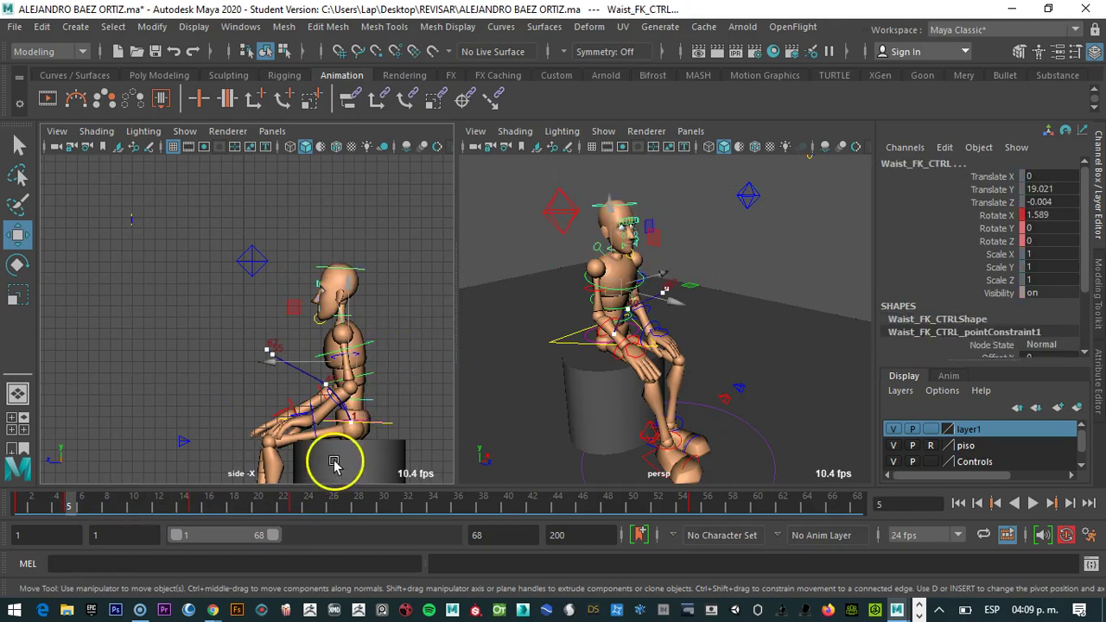
right_click(74, 505)
click(110, 248)
key(alt+v)
Try rotating Waist_FK_CTRL forward at frame 8, and undo the rotation
drag(10, 505, 106, 506)
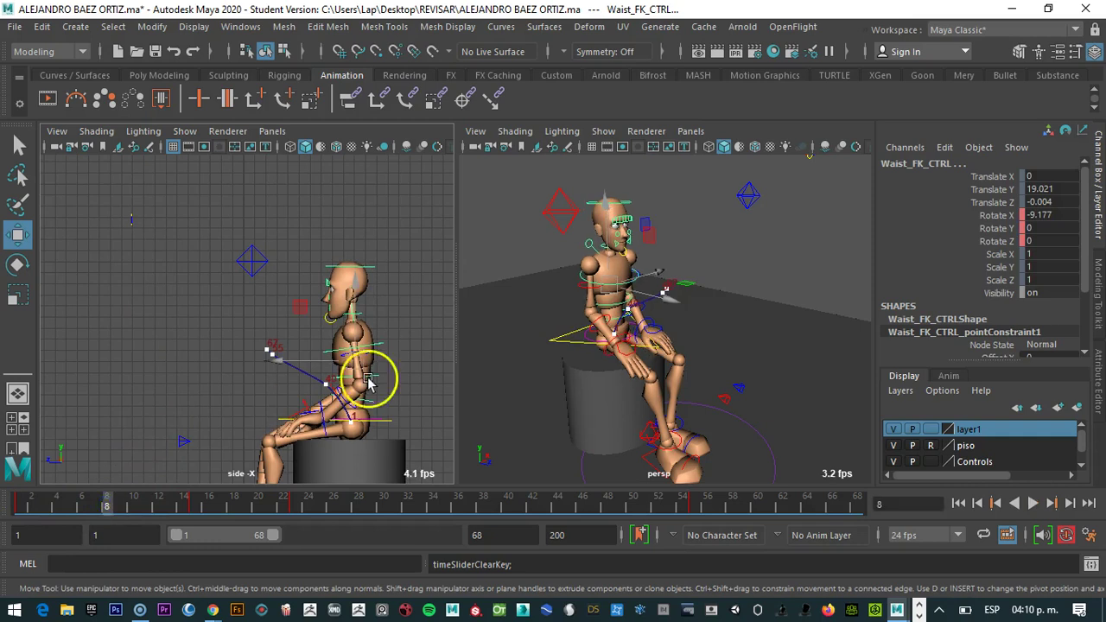
key(e)
drag(407, 362, 384, 351)
key(ctrl+z)
Rotate Center_Root_FK_CTRL forward to a Rotate X of 41.833 at frame 23 and play back the result
click(414, 272)
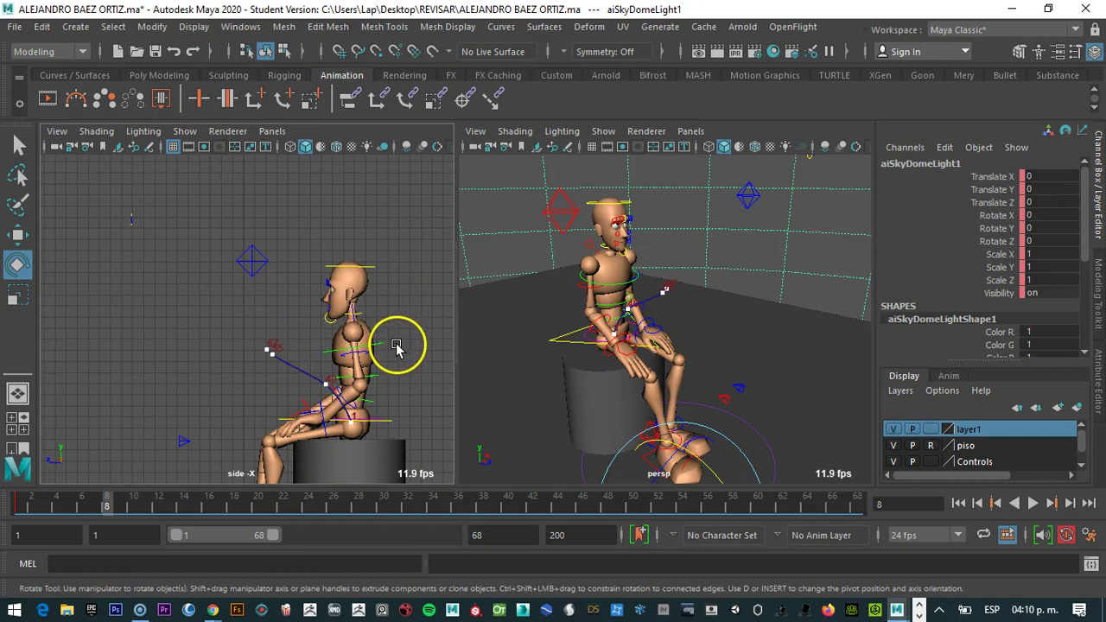
click(390, 419)
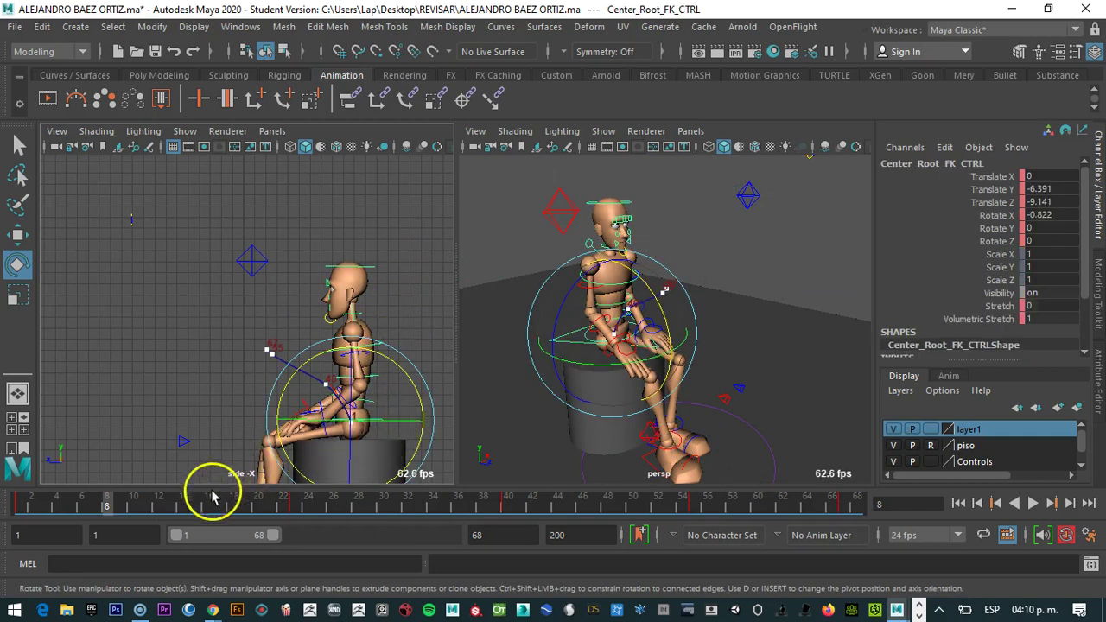
mouse_move(414, 393)
mouse_down()
mouse_move(417, 380)
mouse_move(422, 402)
mouse_up()
key(ctrl+z)
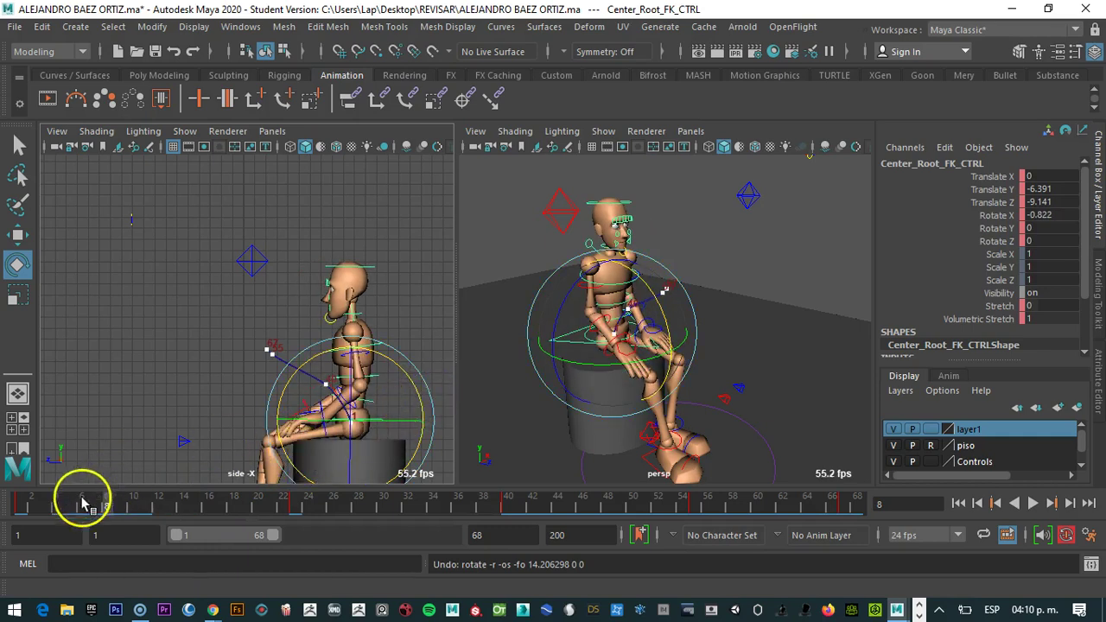
click(39, 503)
drag(39, 507, 296, 508)
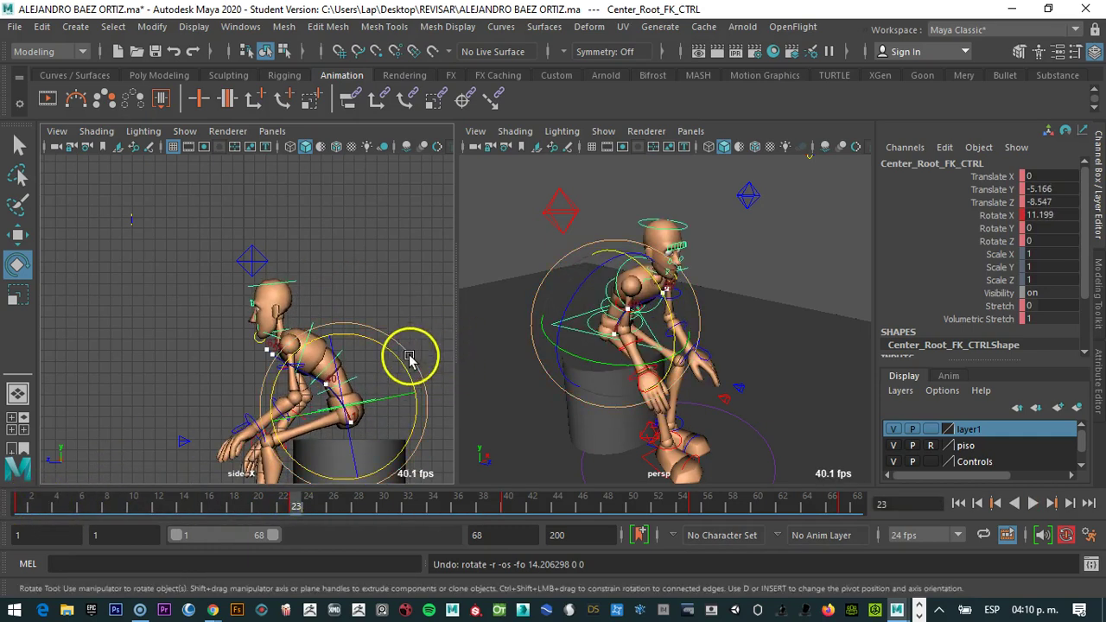
drag(402, 371, 380, 327)
mouse_move(296, 506)
mouse_down()
mouse_move(66, 506)
mouse_move(265, 493)
mouse_move(78, 476)
mouse_move(292, 503)
mouse_up()
key(alt+v)
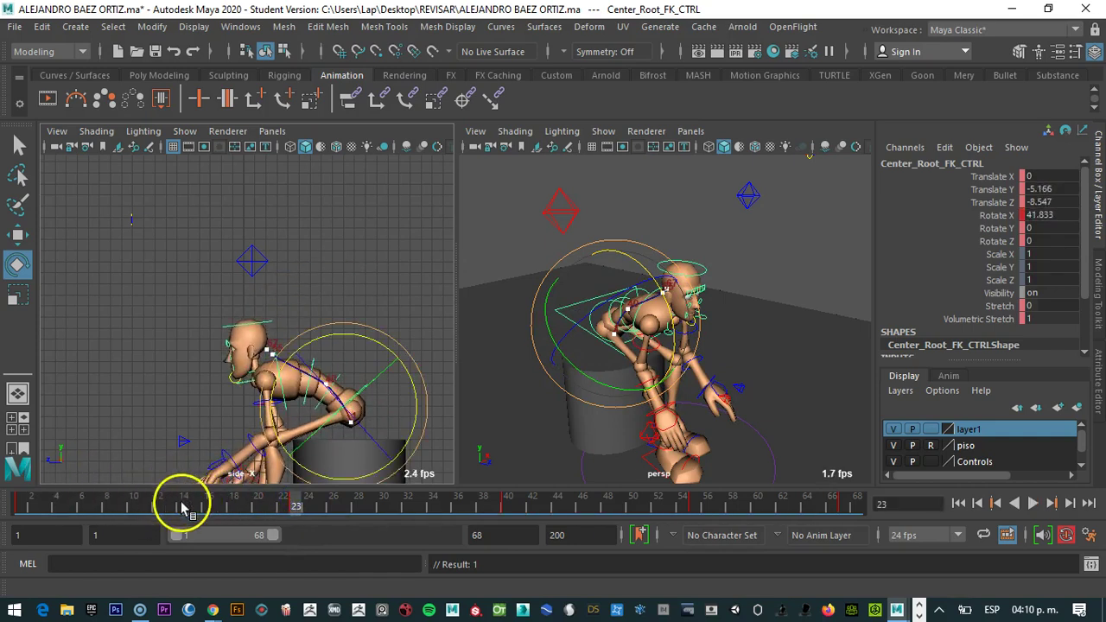
Repeatedly remove inbetweens for Center_Root_FK_CTRL from frame 10 until its next key lands on frame 12
drag(173, 508, 134, 510)
mouse_move(128, 510)
right_down()
mouse_move(167, 249)
mouse_move(173, 289)
mouse_move(328, 308)
mouse_move(210, 303)
mouse_move(193, 247)
mouse_move(179, 286)
mouse_move(348, 264)
right_up()
drag(350, 259, 383, 148)
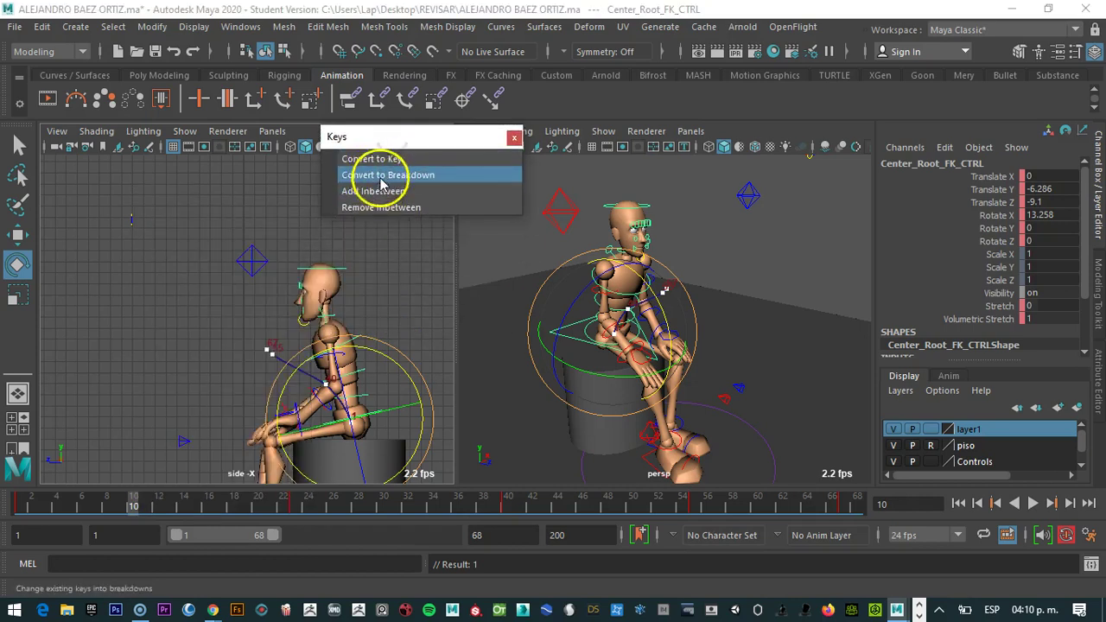
click(386, 208)
click(386, 208)
click(386, 208)
click(386, 208)
click(387, 208)
click(386, 208)
click(386, 208)
click(386, 209)
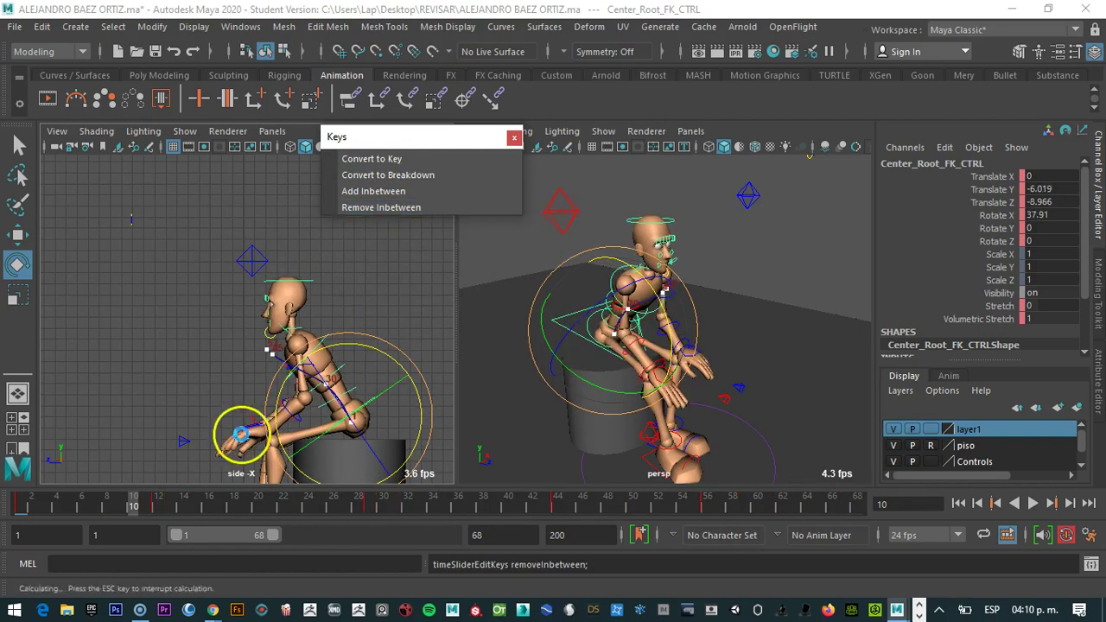
Select the spine controls and rotate them backward by about 4 degrees in X at frame 29
mouse_move(145, 508)
mouse_down()
mouse_move(86, 509)
mouse_move(624, 507)
mouse_move(116, 511)
mouse_move(382, 511)
mouse_move(370, 510)
mouse_up()
key(alt+v)
click(296, 299)
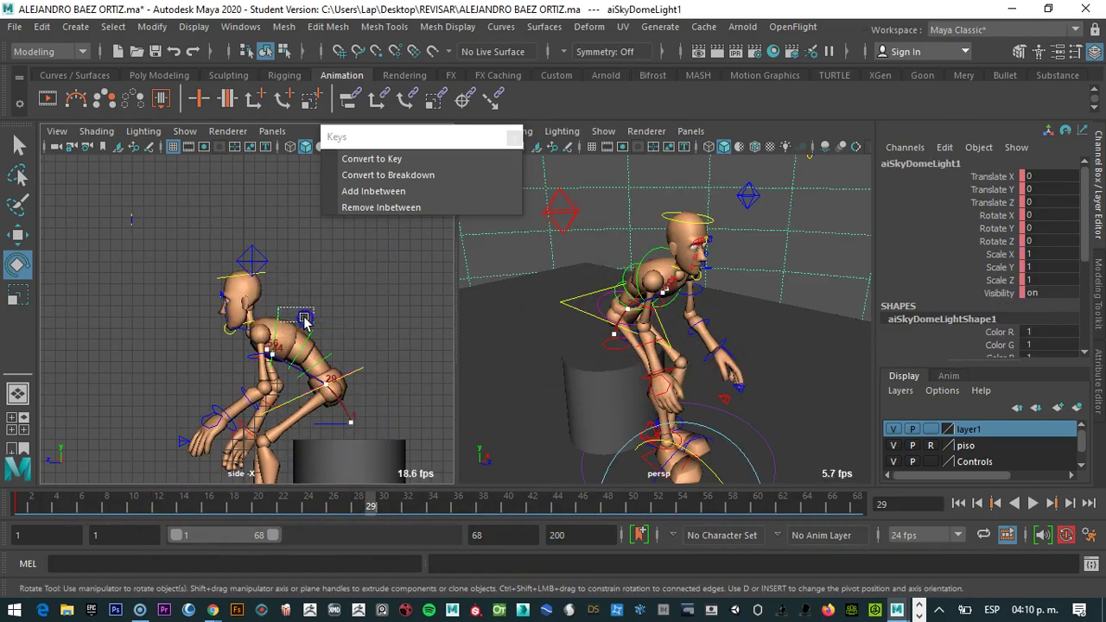
drag(344, 337, 345, 336)
click(322, 252)
click(350, 308)
click(352, 307)
click(288, 302)
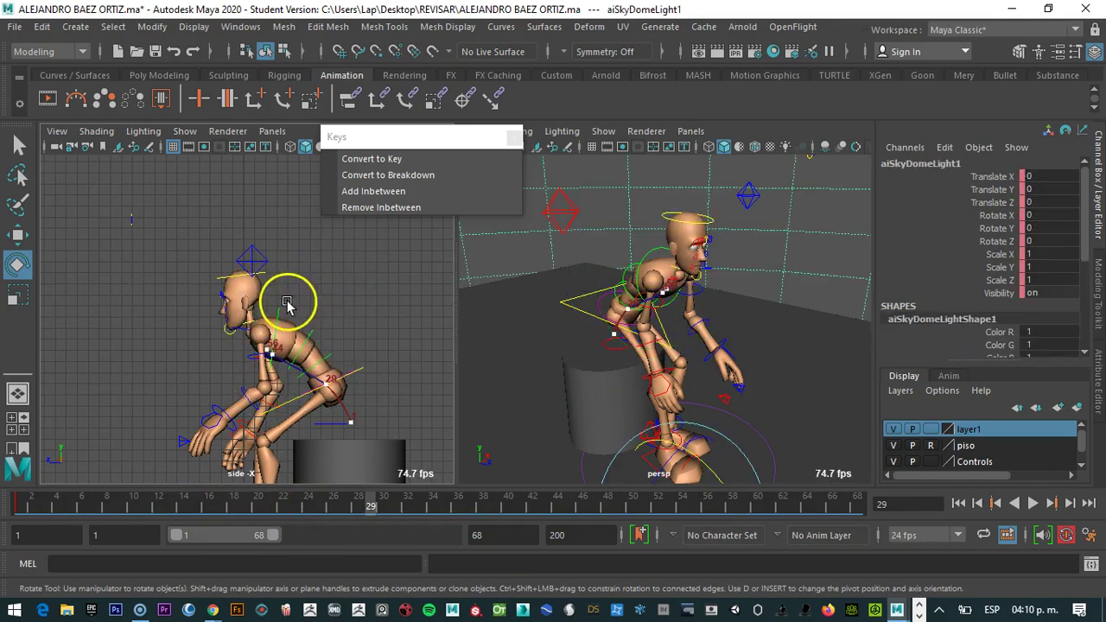
click(273, 304)
drag(308, 321, 323, 331)
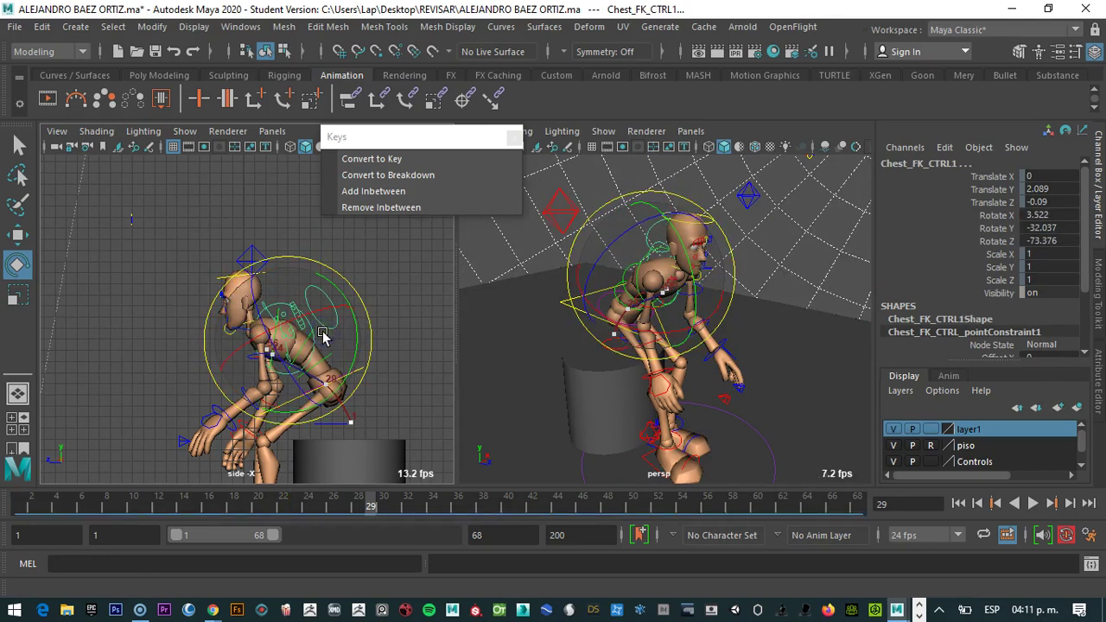
click(282, 309)
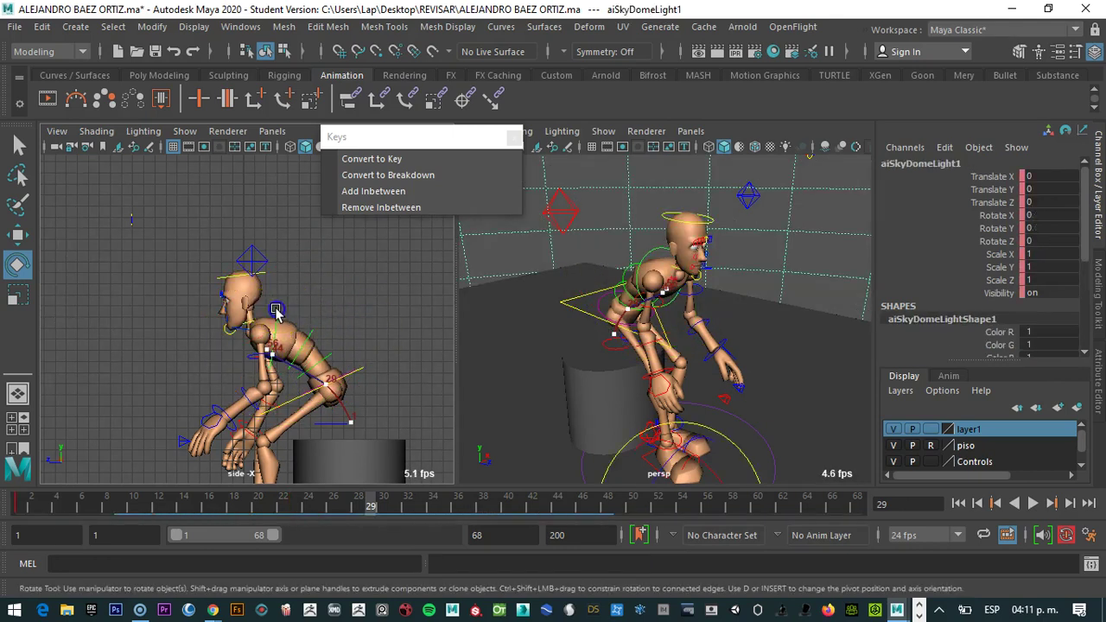
click(370, 350)
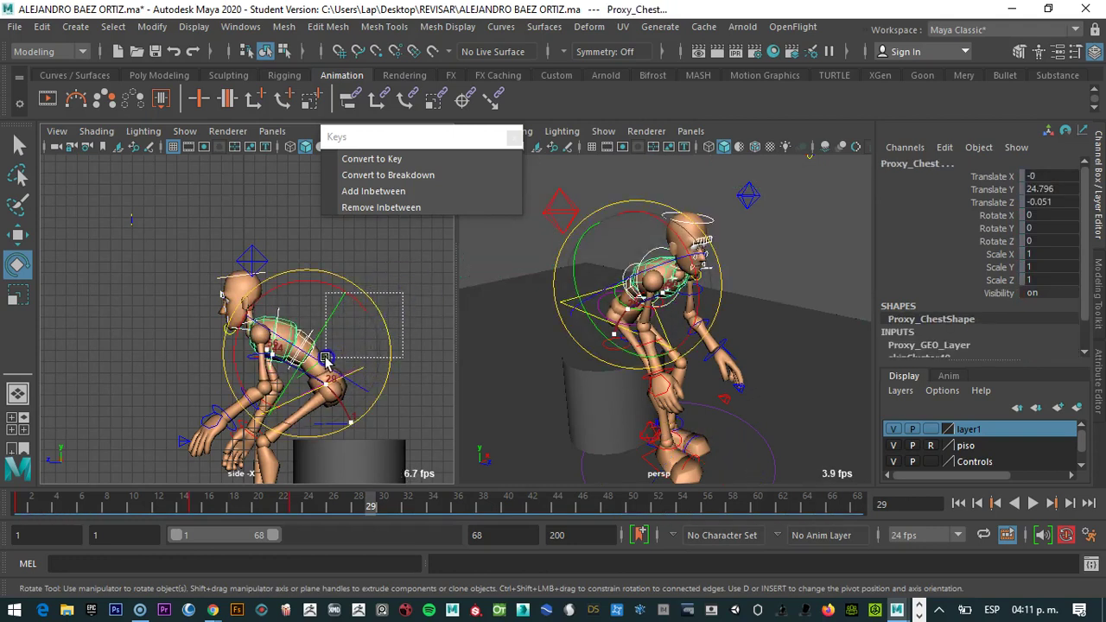
click(370, 307)
drag(361, 316, 359, 355)
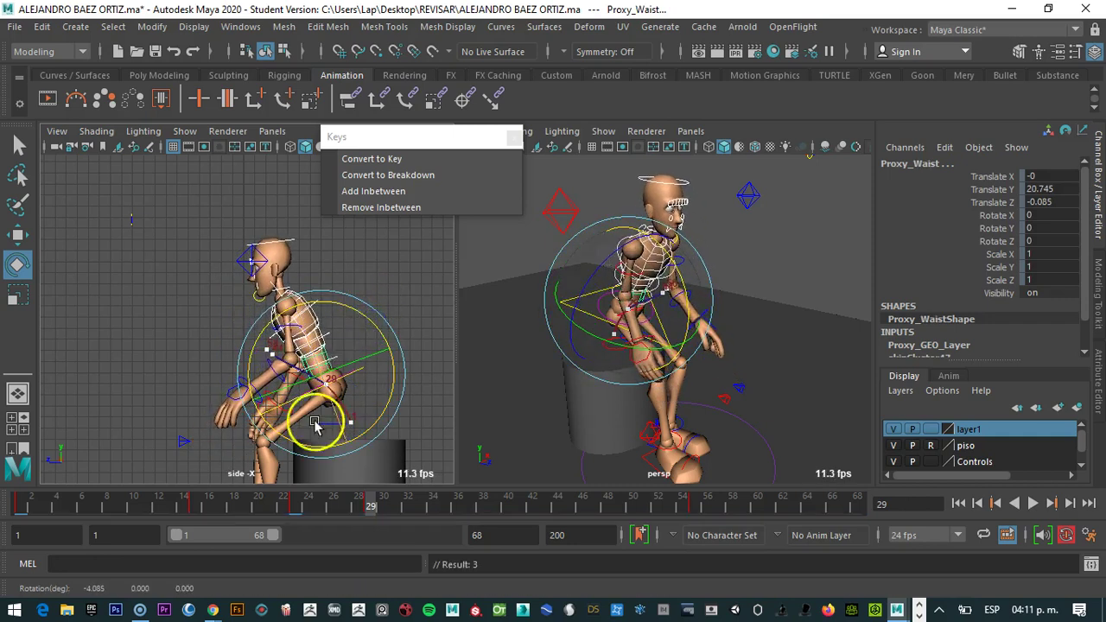
Delete the spine controls' key at frame 23 and play back the forward lean
mouse_move(304, 507)
mouse_down()
mouse_move(124, 502)
mouse_move(380, 504)
mouse_move(296, 504)
mouse_up()
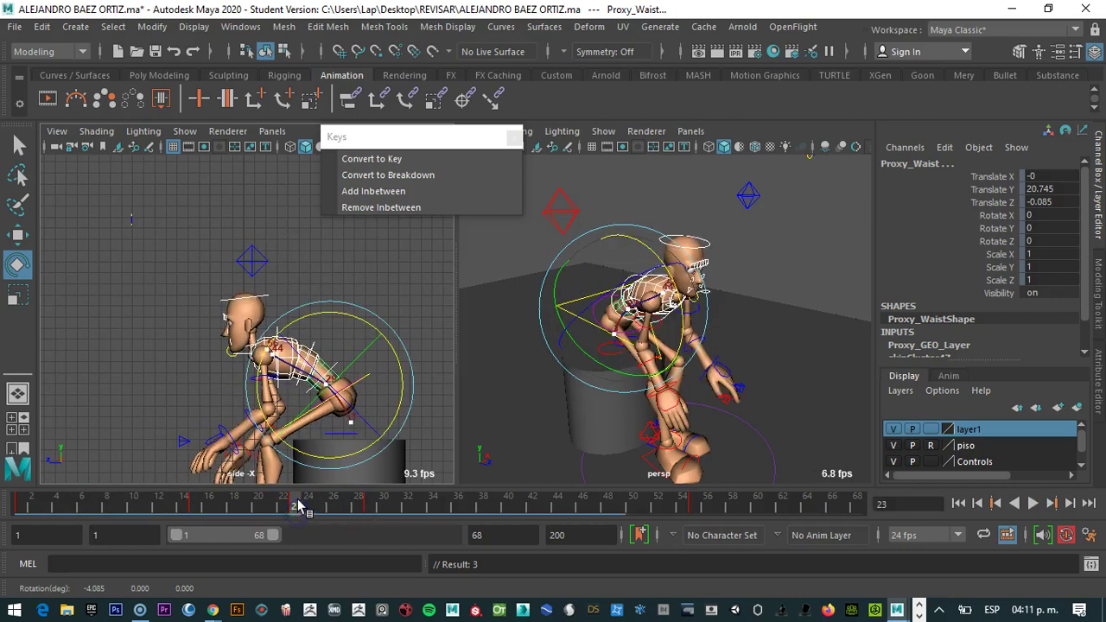
right_drag(296, 504, 312, 416)
click(325, 245)
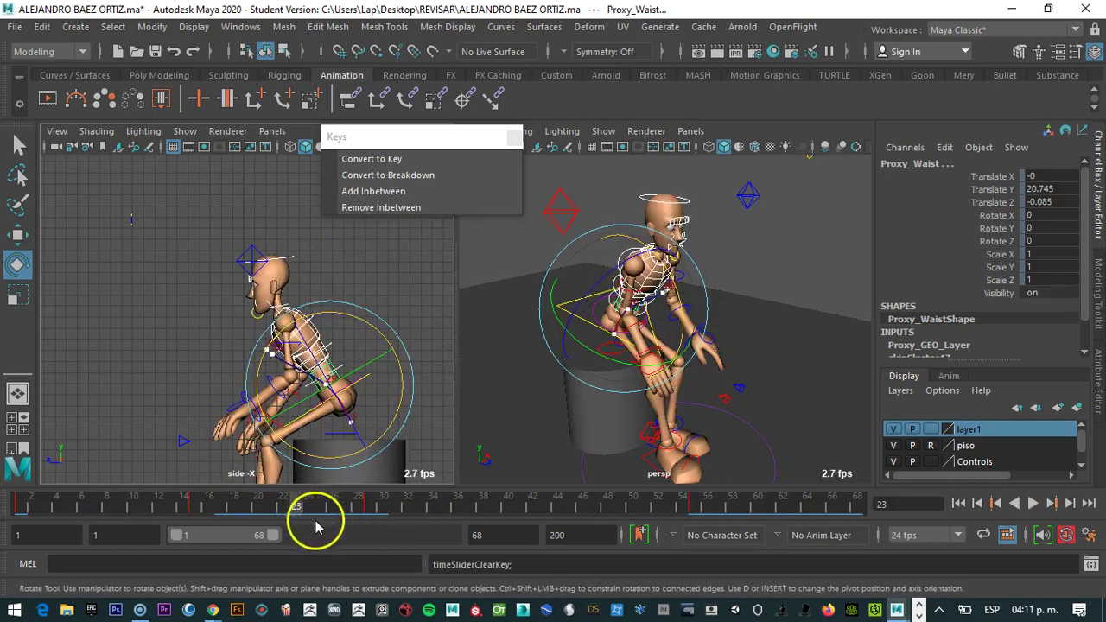
key(alt+v)
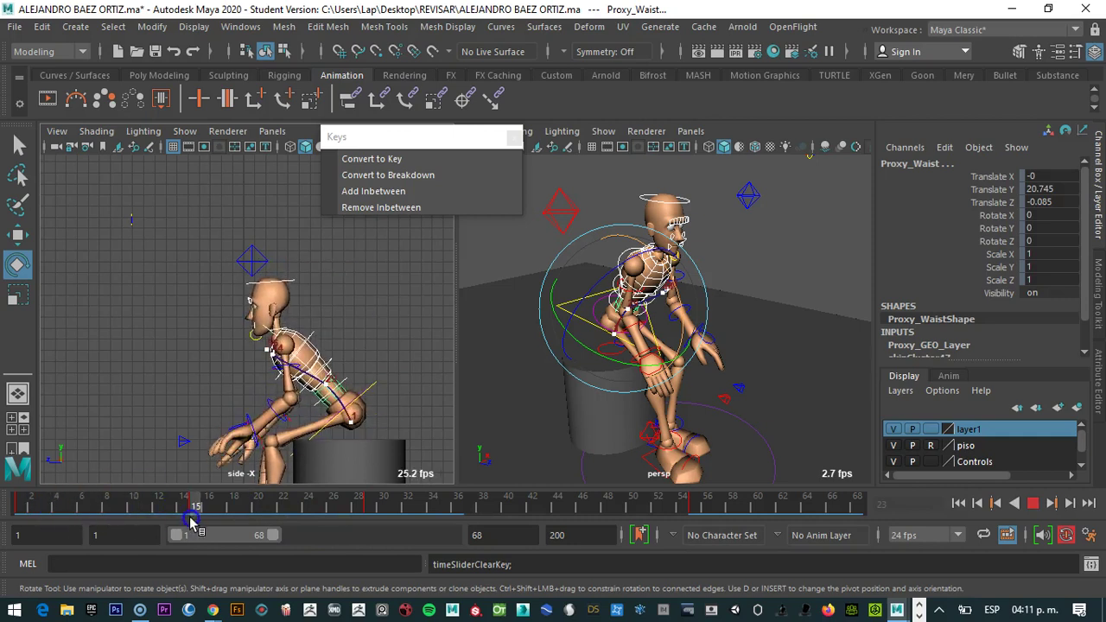
click(12, 507)
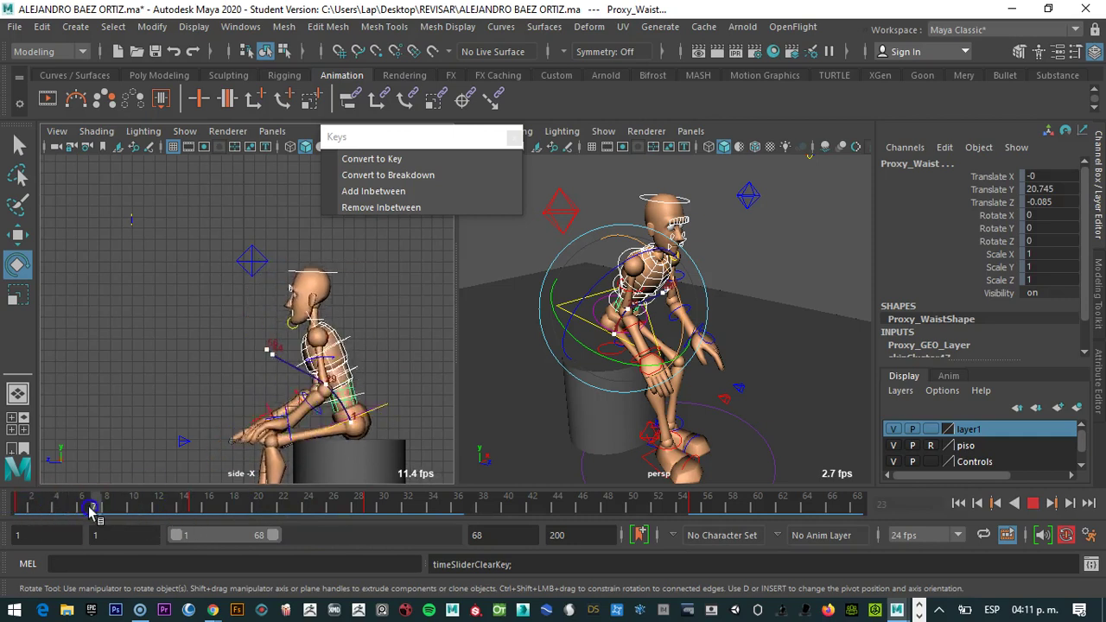
drag(190, 514, 90, 514)
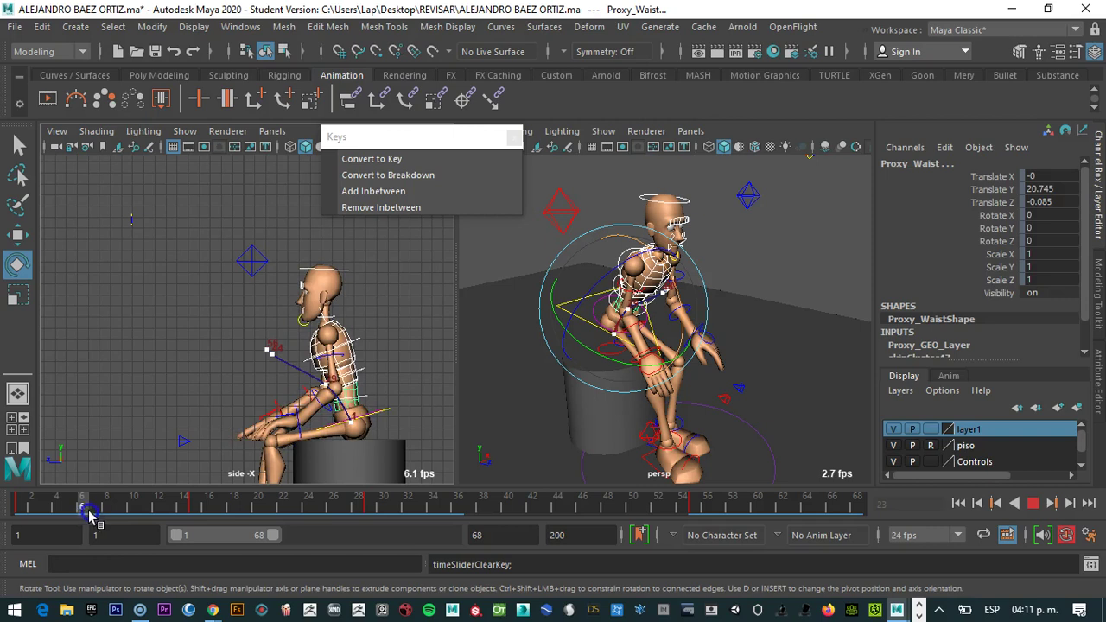
Adjust the spine controls' rotation at frame 9 and rotate them backward by about 7 degrees in X at frame 32
mouse_move(377, 356)
mouse_down()
mouse_move(368, 348)
mouse_move(382, 348)
mouse_up()
drag(147, 489, 407, 516)
drag(403, 424, 370, 321)
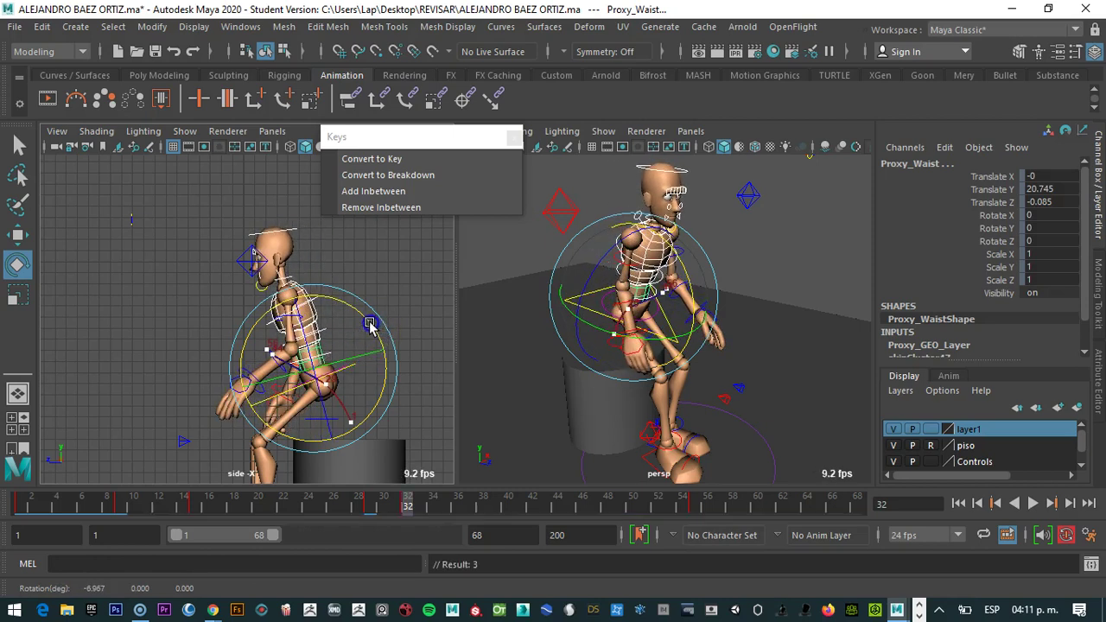
Delete the spine controls' key at frame 29
click(371, 505)
right_click(372, 505)
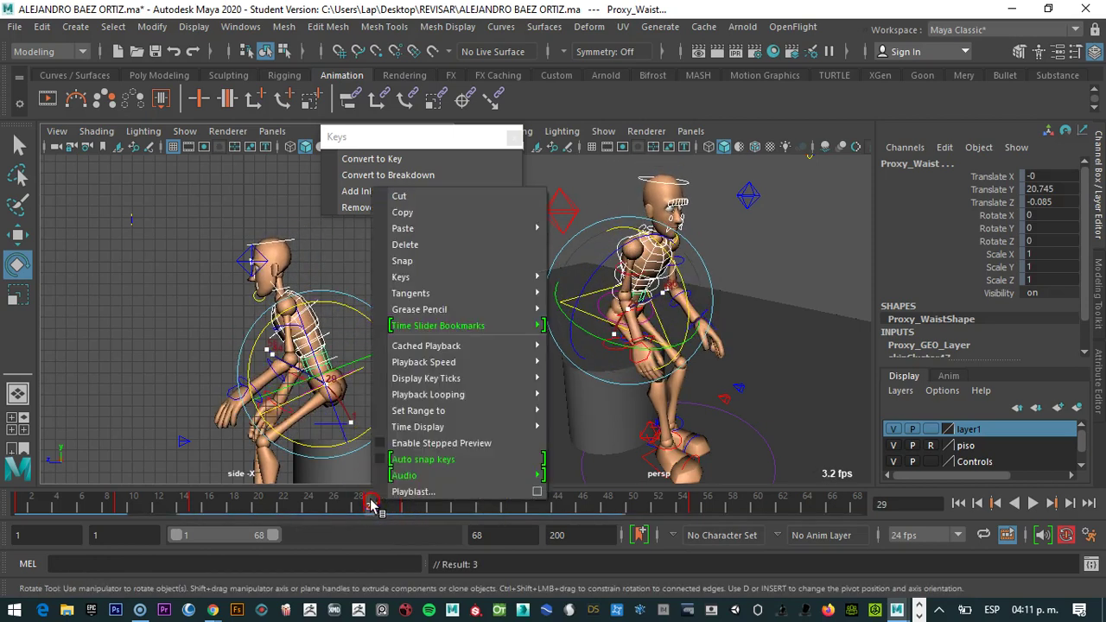
click(395, 244)
Rotate the spine controls backward by about 12.4 degrees in X at frame 54
drag(385, 506, 682, 518)
click(399, 325)
drag(334, 312, 337, 311)
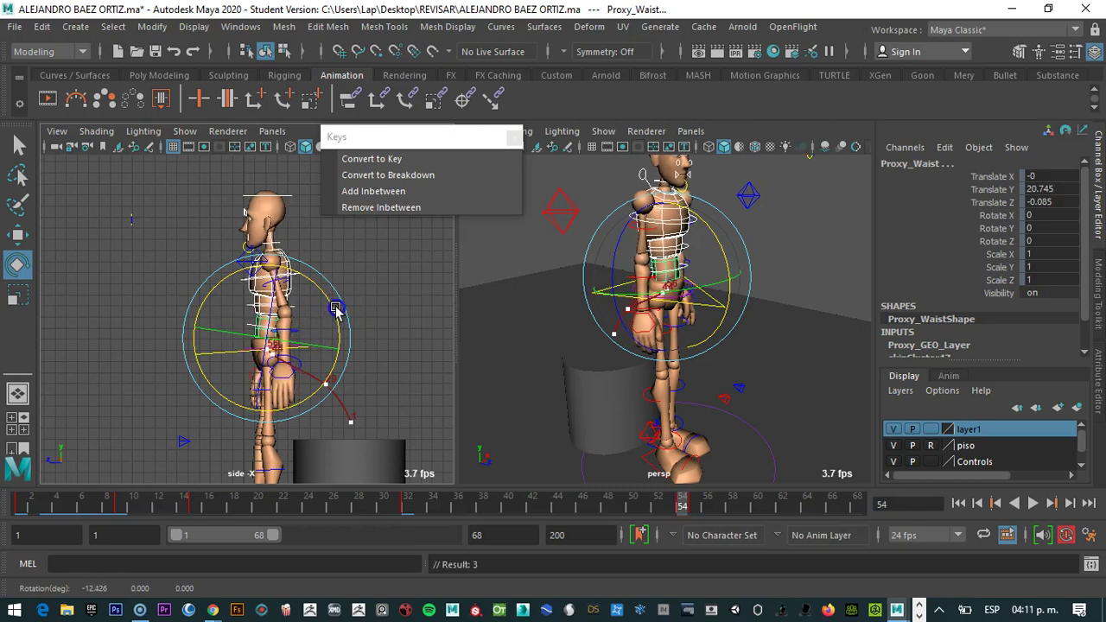
Delete the spine controls' key at frame 55 and play back the animation to check the torso
click(694, 505)
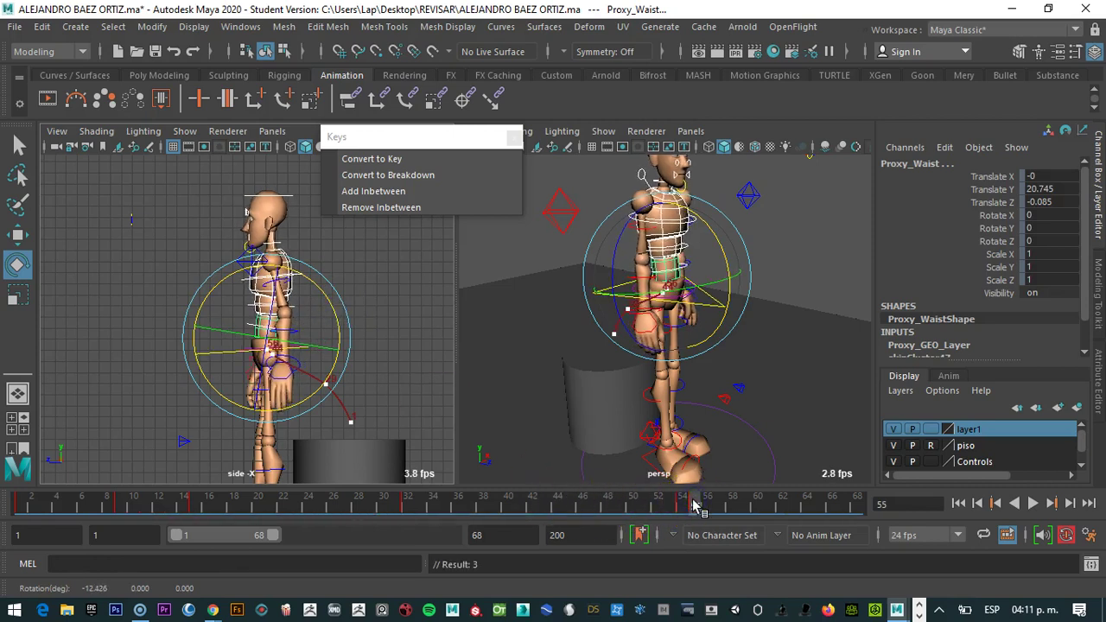
right_click(693, 505)
click(741, 242)
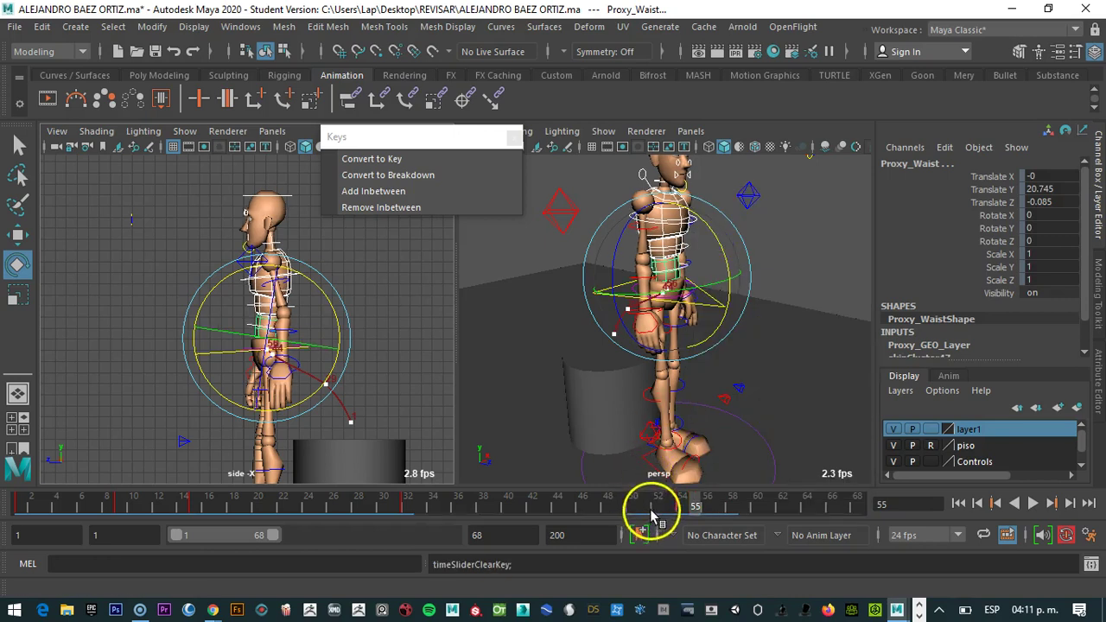
key(alt+v)
mouse_move(200, 480)
mouse_down()
mouse_move(593, 504)
mouse_move(735, 533)
mouse_move(111, 493)
mouse_move(111, 480)
mouse_up()
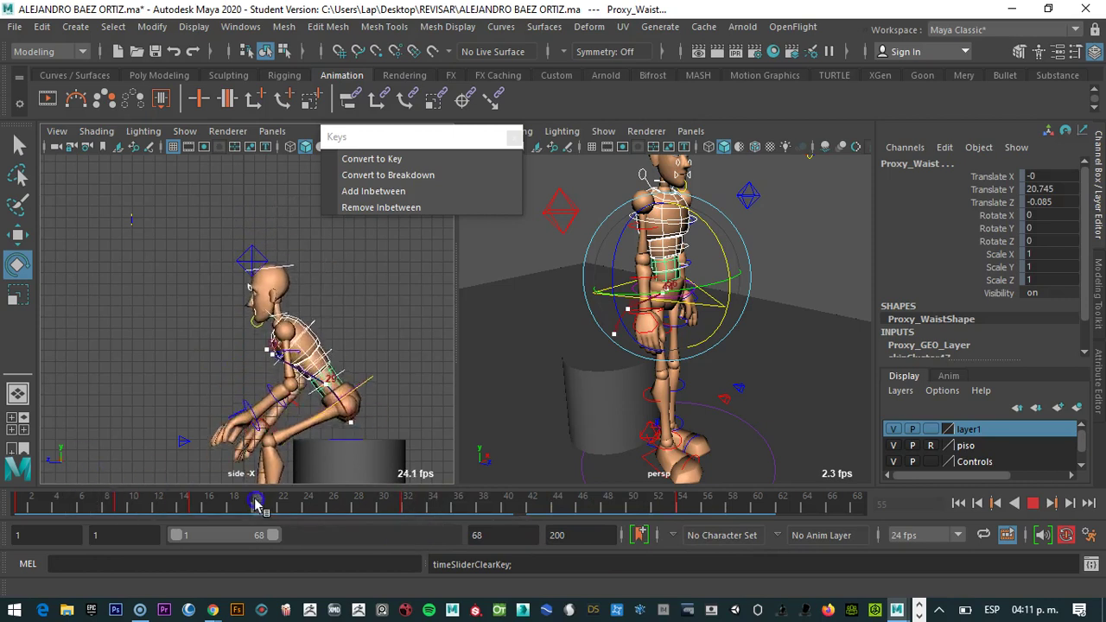
click(409, 515)
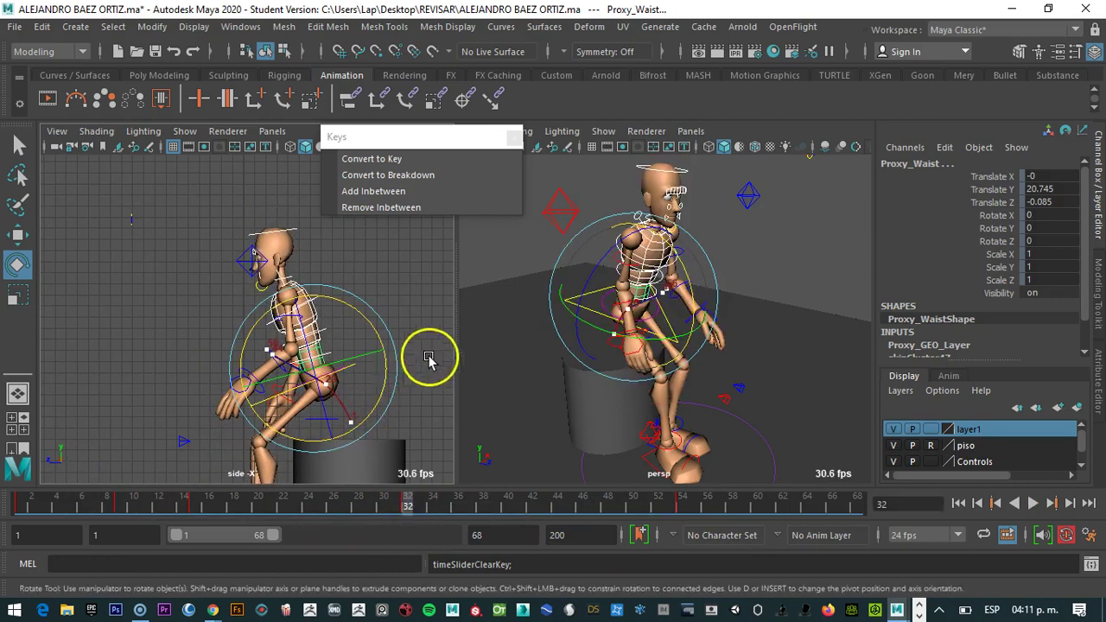
Move Center_Root_FK_CTRL up and forward at frame 21 and play back the rise
click(420, 288)
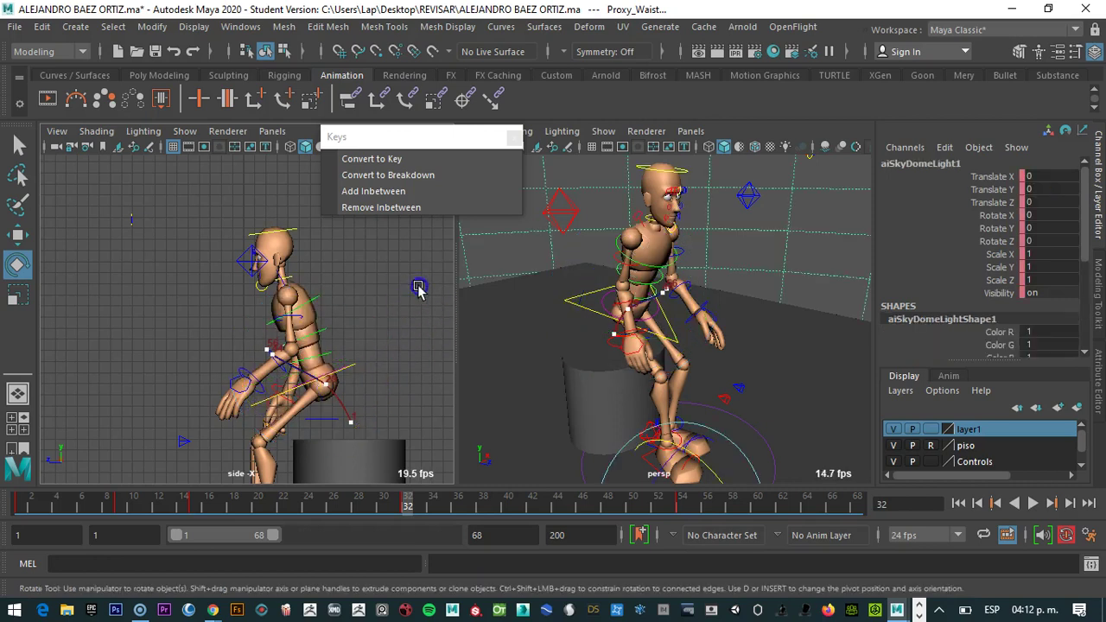
click(342, 374)
mouse_move(406, 508)
mouse_down()
mouse_move(164, 508)
mouse_move(272, 507)
mouse_up()
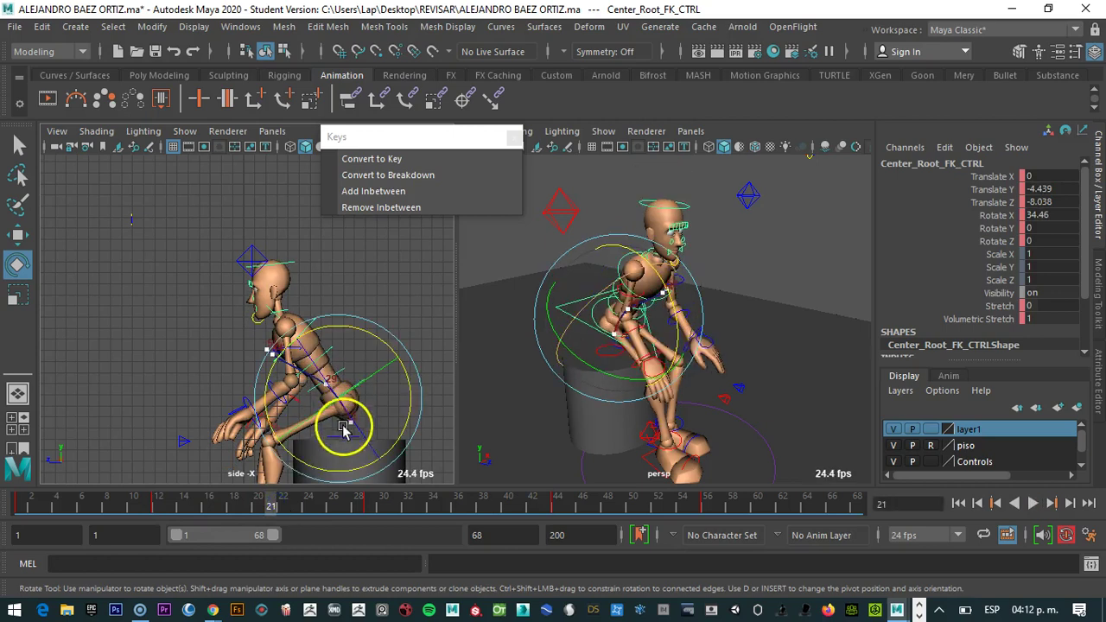
key(w)
drag(339, 406, 300, 371)
drag(271, 507, 12, 501)
key(alt+v)
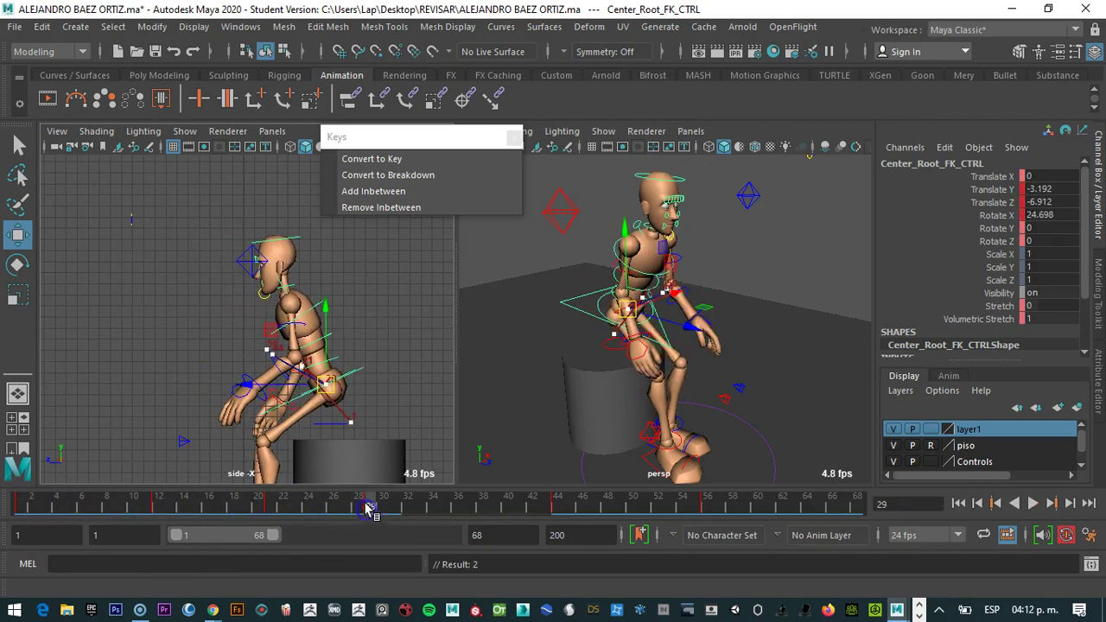
Delete Center_Root_FK_CTRL's key at frame 29, then cut its key from frame 44 and paste it at frame 29
right_click(368, 510)
click(398, 250)
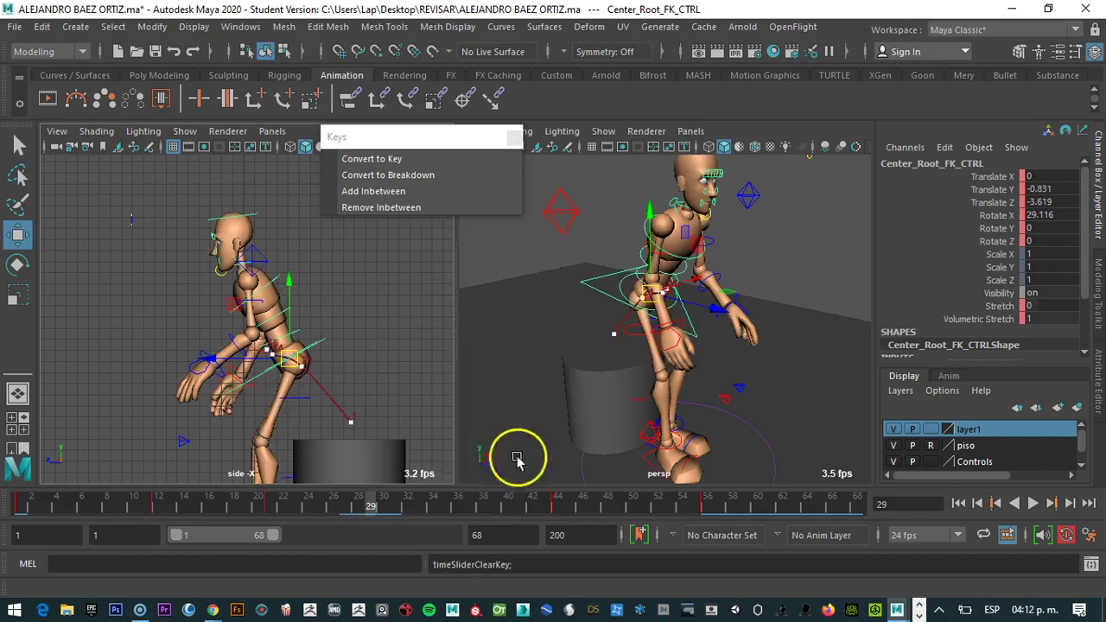
click(556, 506)
right_click(555, 505)
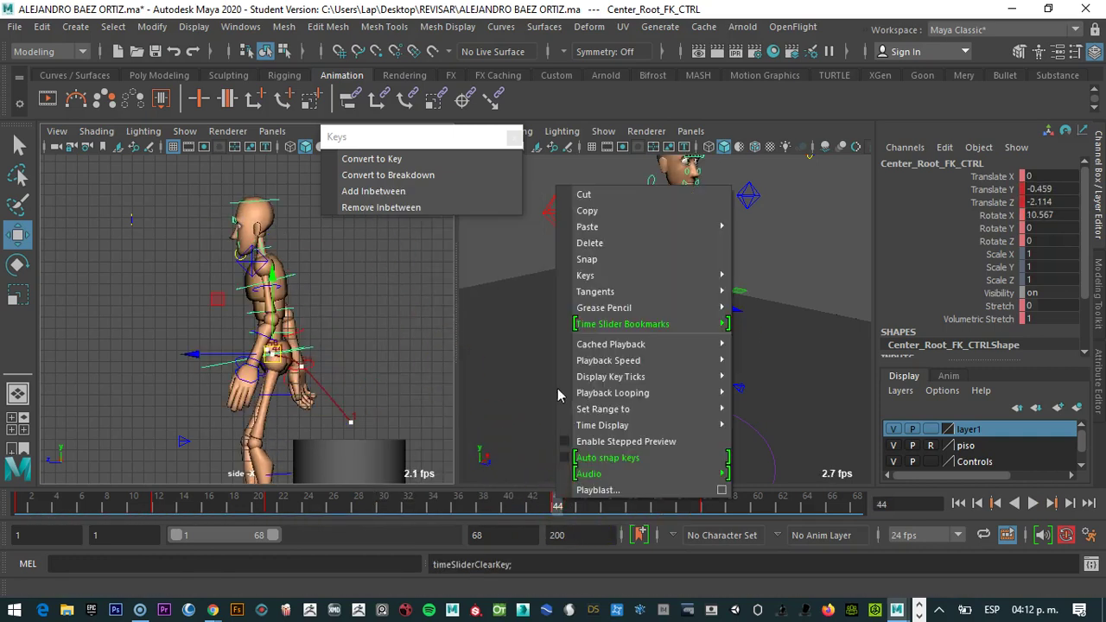
click(585, 194)
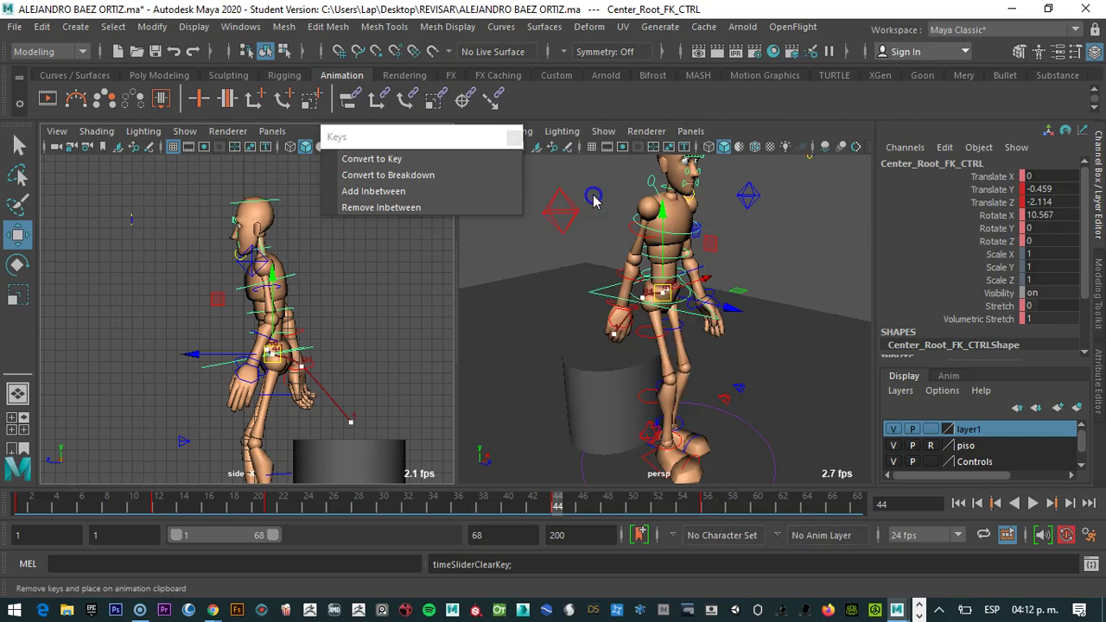
click(372, 506)
right_click(373, 508)
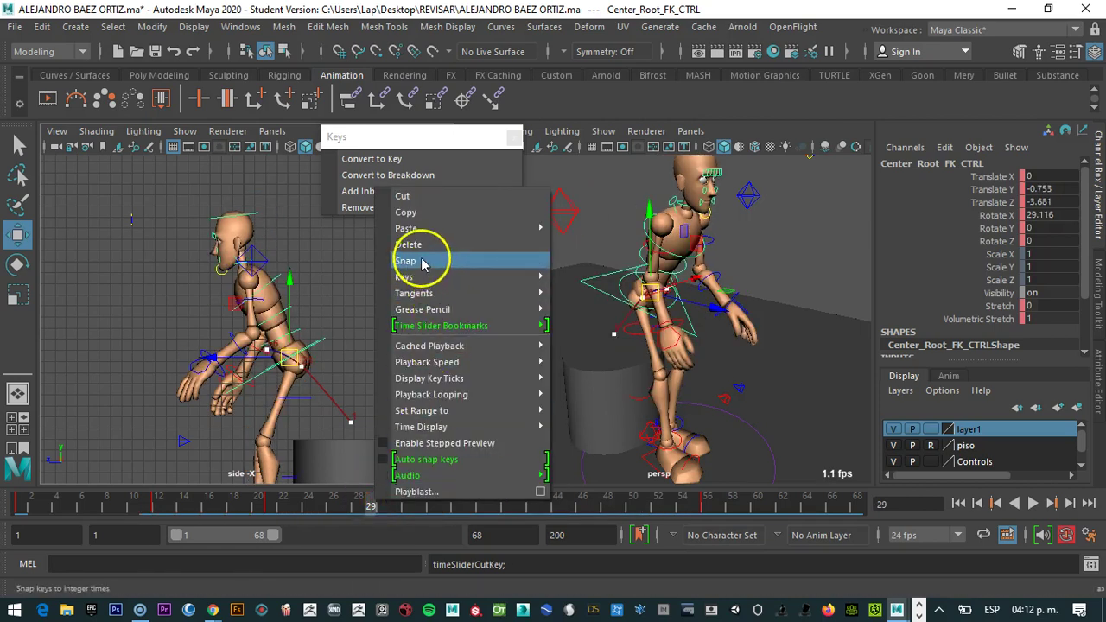
mouse_move(420, 229)
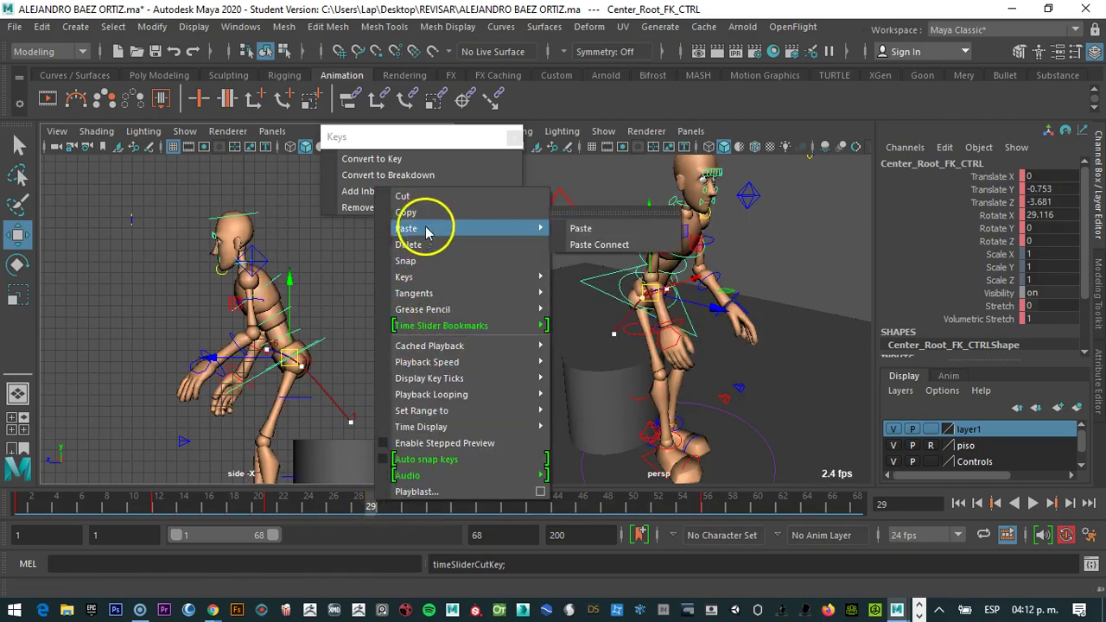
click(582, 228)
Play back and scrub the whole animation to examine the timing of the hips and torso while standing up
key(alt+v)
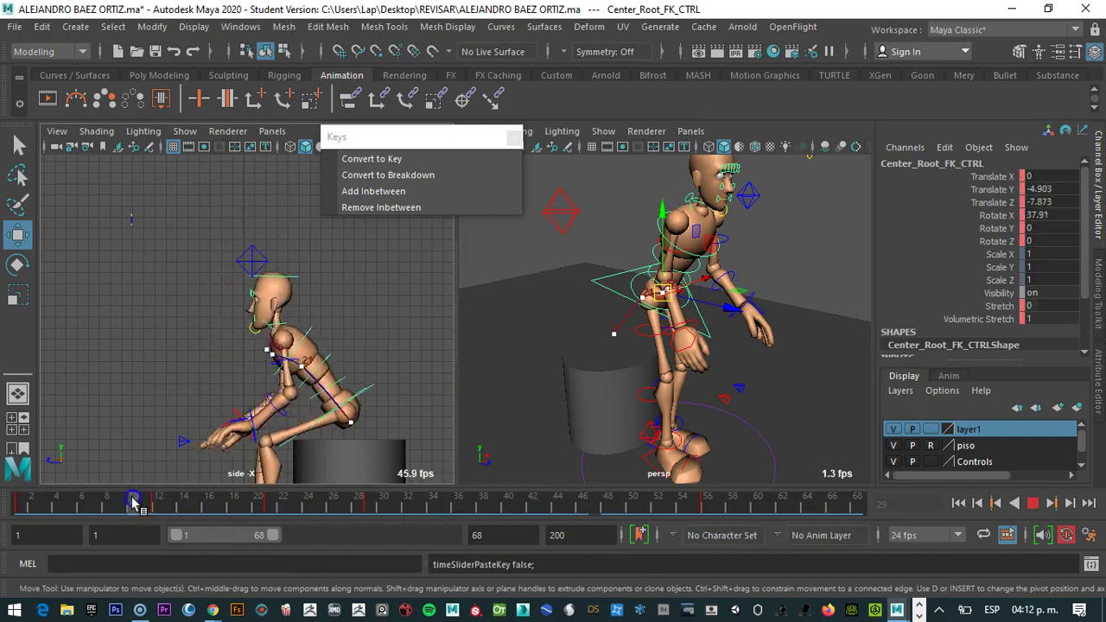
click(69, 501)
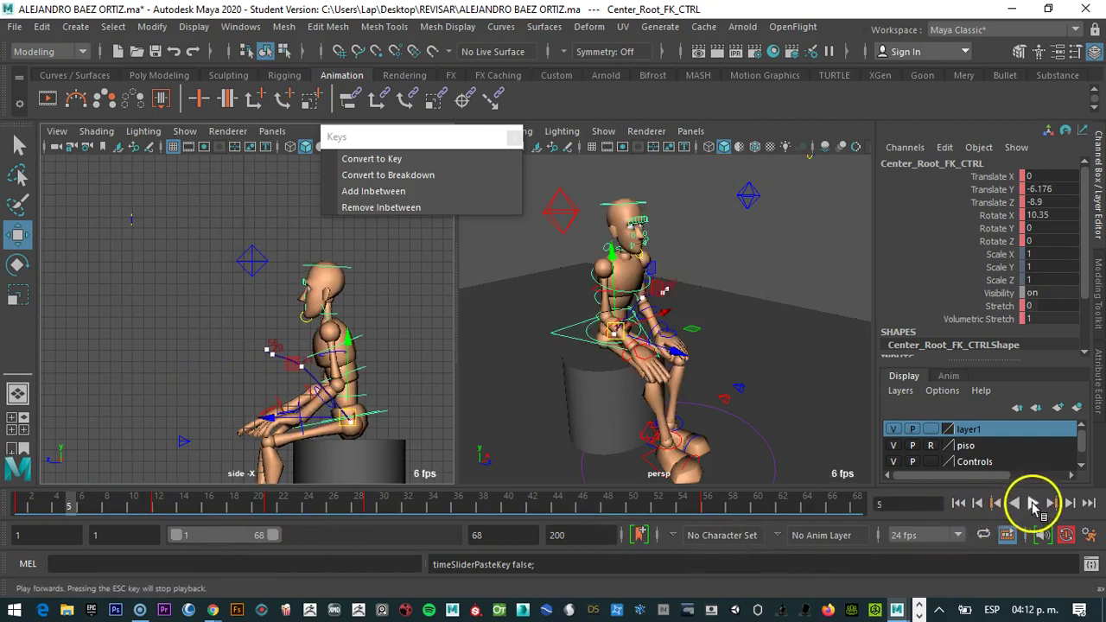
click(1032, 503)
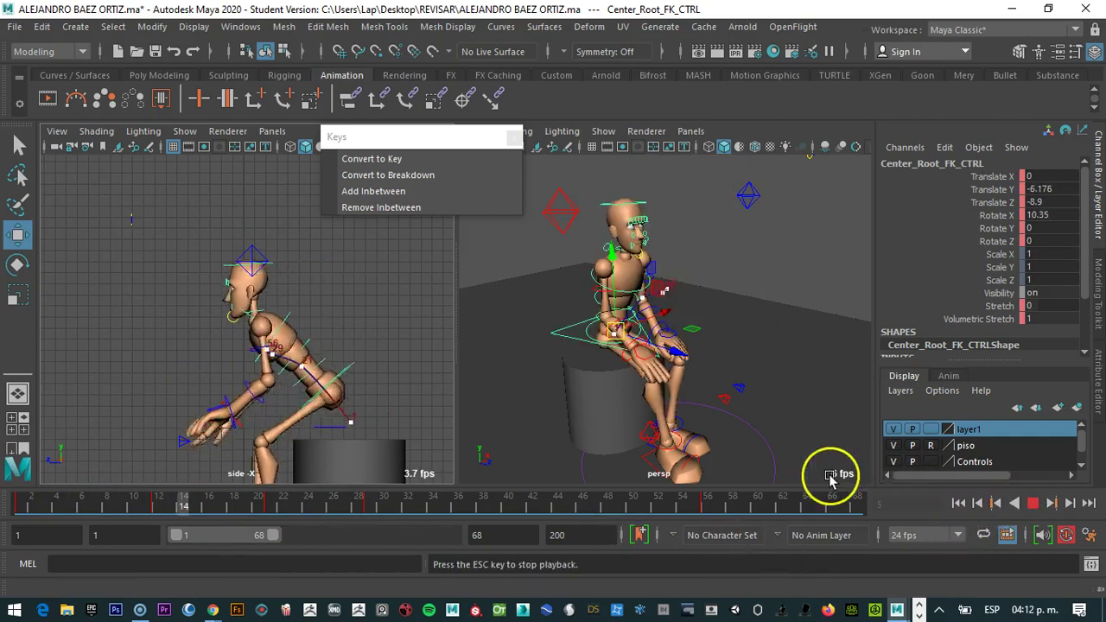
click(658, 501)
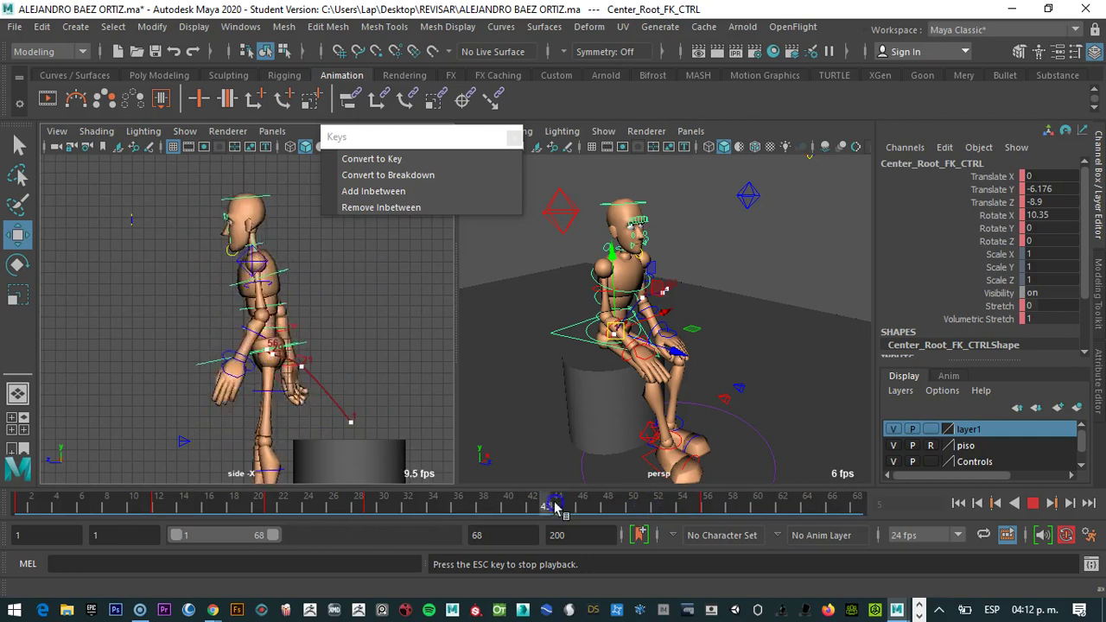
drag(235, 507, 264, 501)
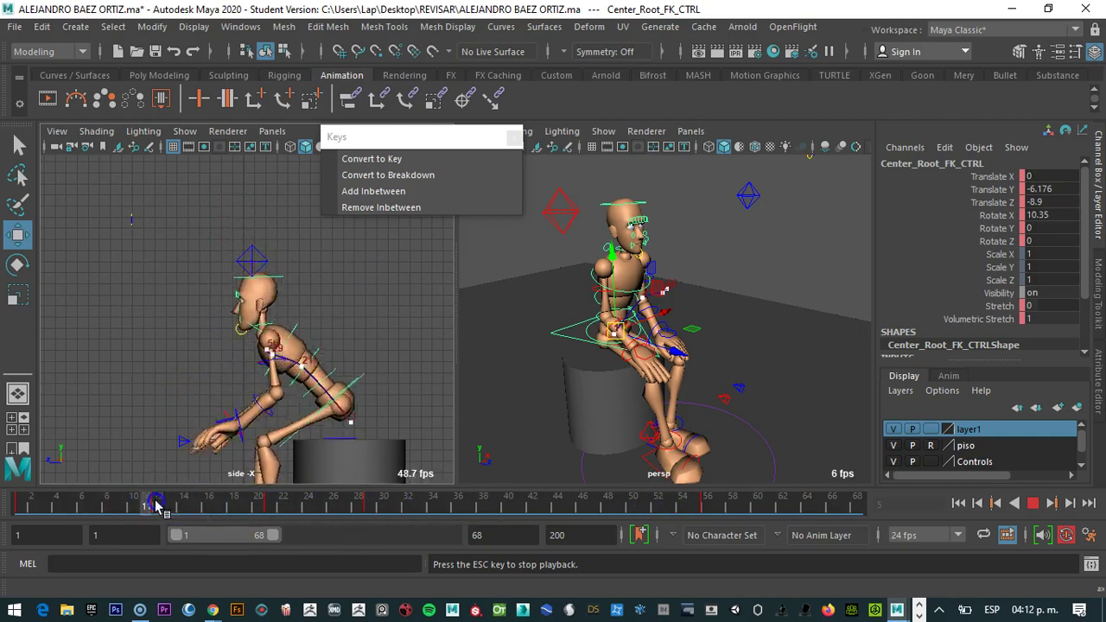
drag(157, 506, 359, 516)
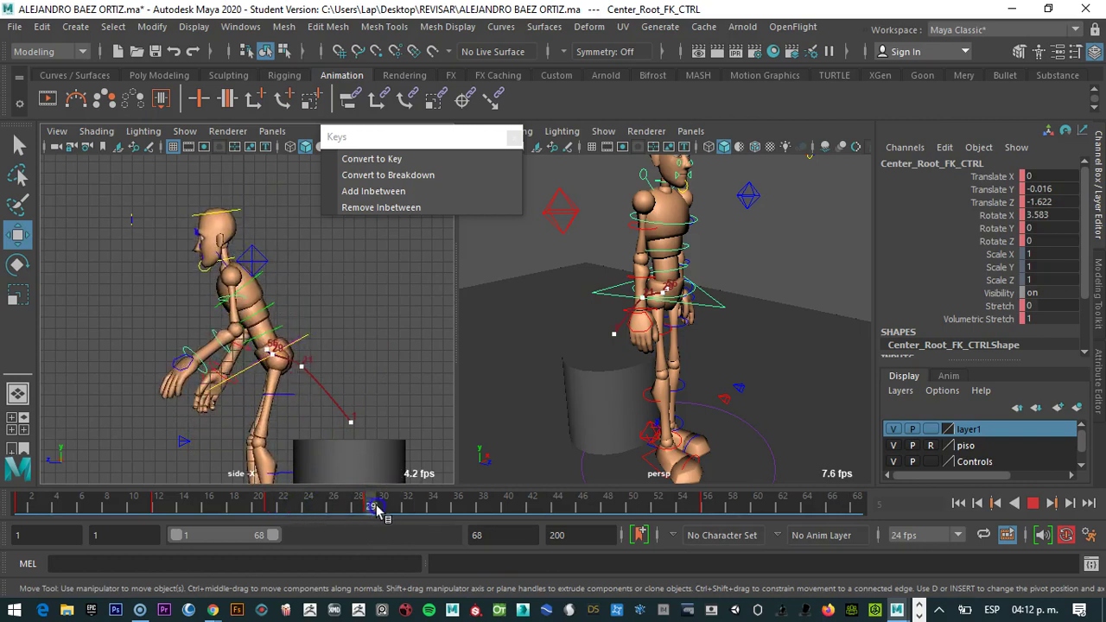
click(1033, 503)
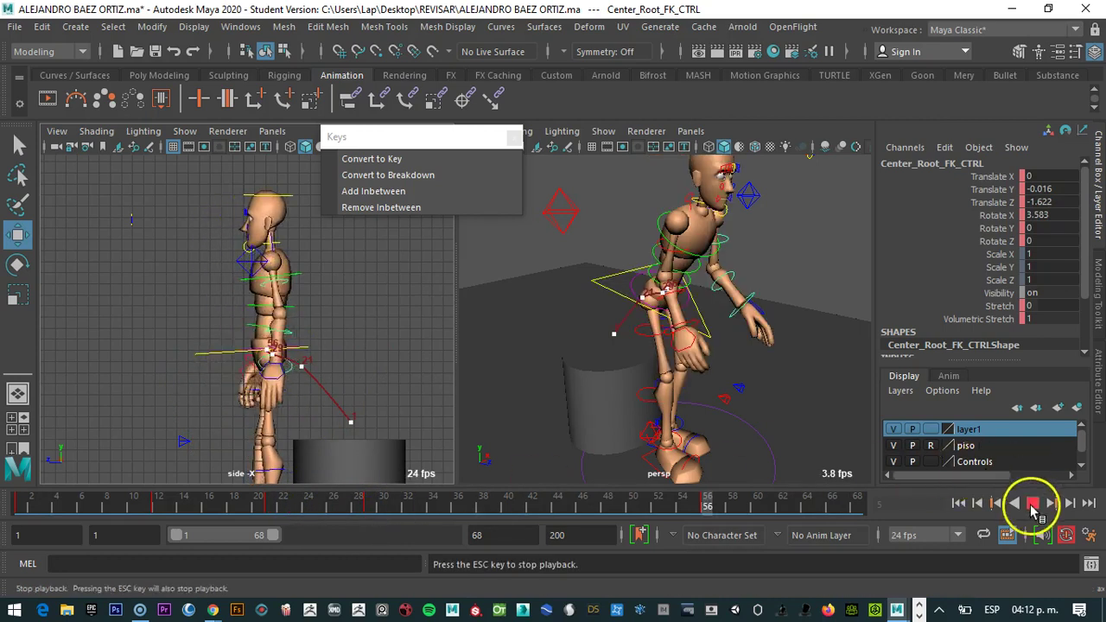
key(alt+v)
click(372, 509)
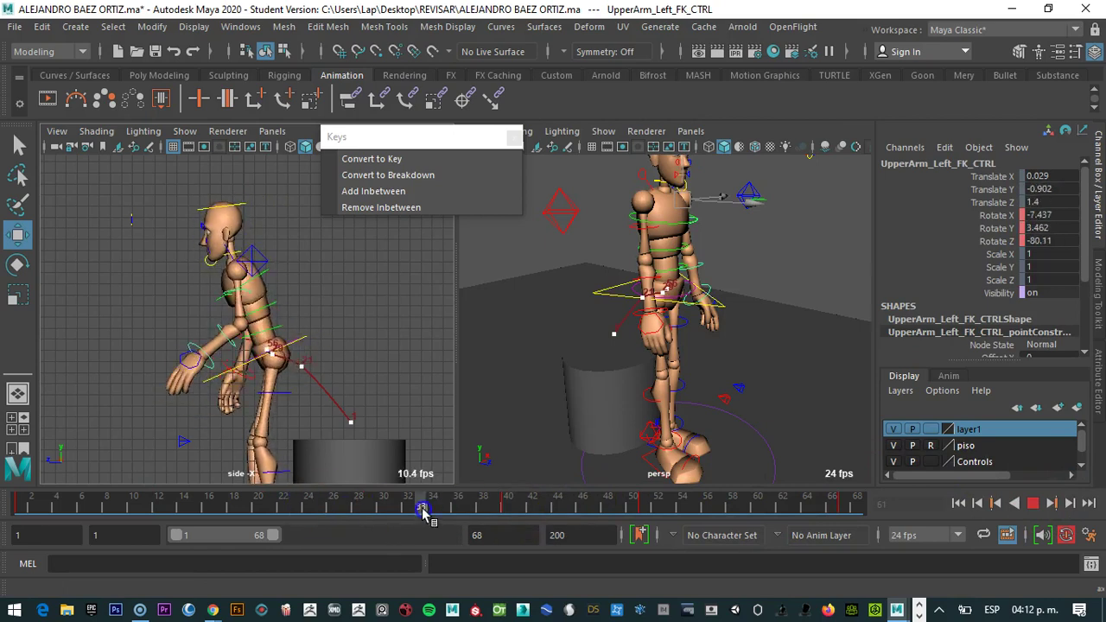
Rotate UpperArm_Left_FK_CTRL backward toward the body at frame 33 and adjust its rotation at frame 40
click(422, 510)
click(255, 326)
key(e)
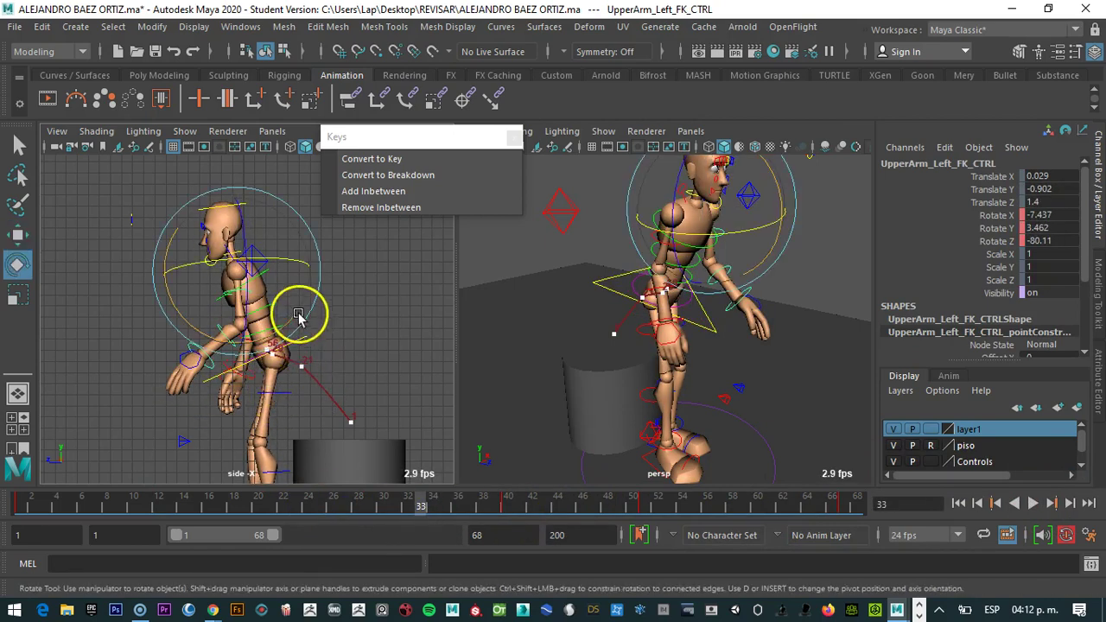
drag(294, 323, 314, 315)
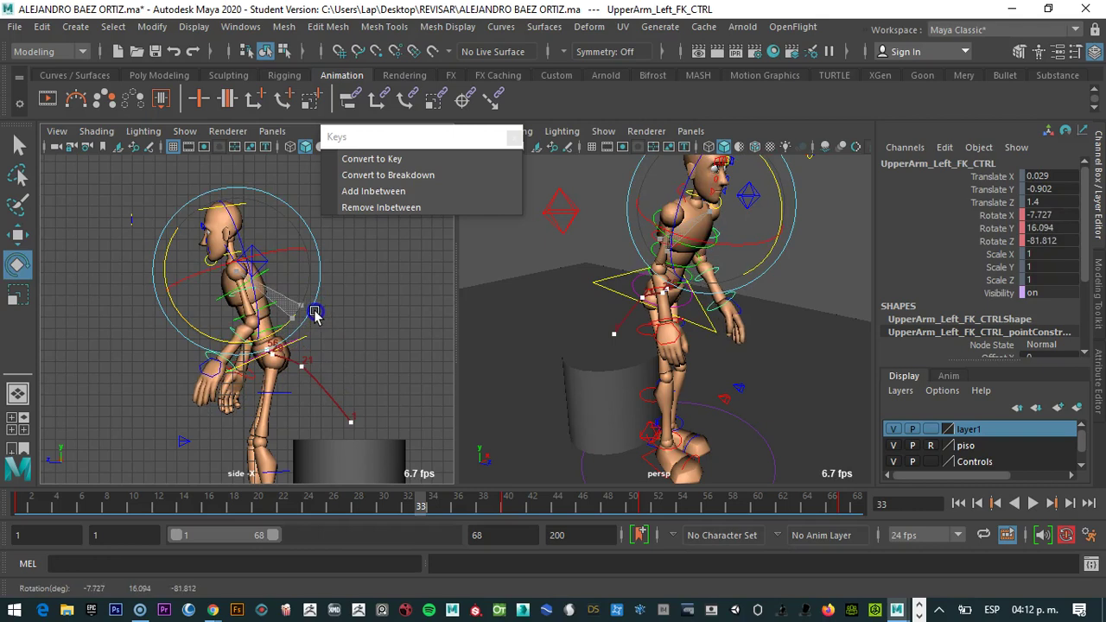
mouse_move(418, 505)
mouse_down()
mouse_move(190, 506)
mouse_move(247, 493)
mouse_move(459, 516)
mouse_move(508, 510)
mouse_up()
drag(303, 319, 322, 316)
Straighten the left elbow at frame 40 by rotating LowerArm_Left_FK_CTRL to about 6.98, -16.43, -13.1, and scrub the arm swing
click(264, 329)
click(299, 371)
click(509, 515)
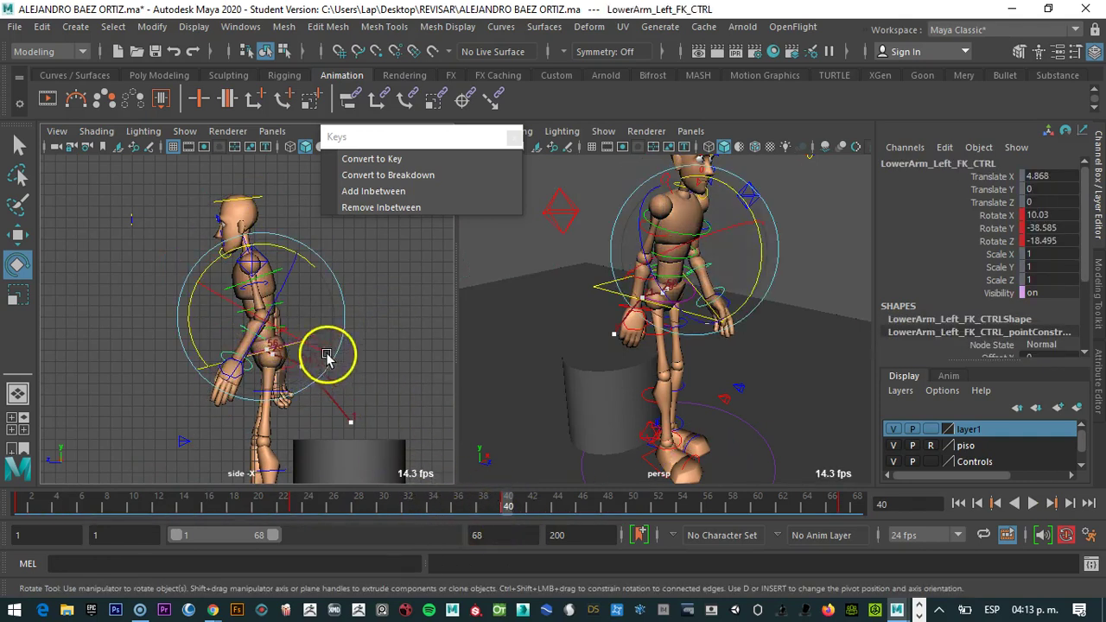
drag(339, 333, 354, 304)
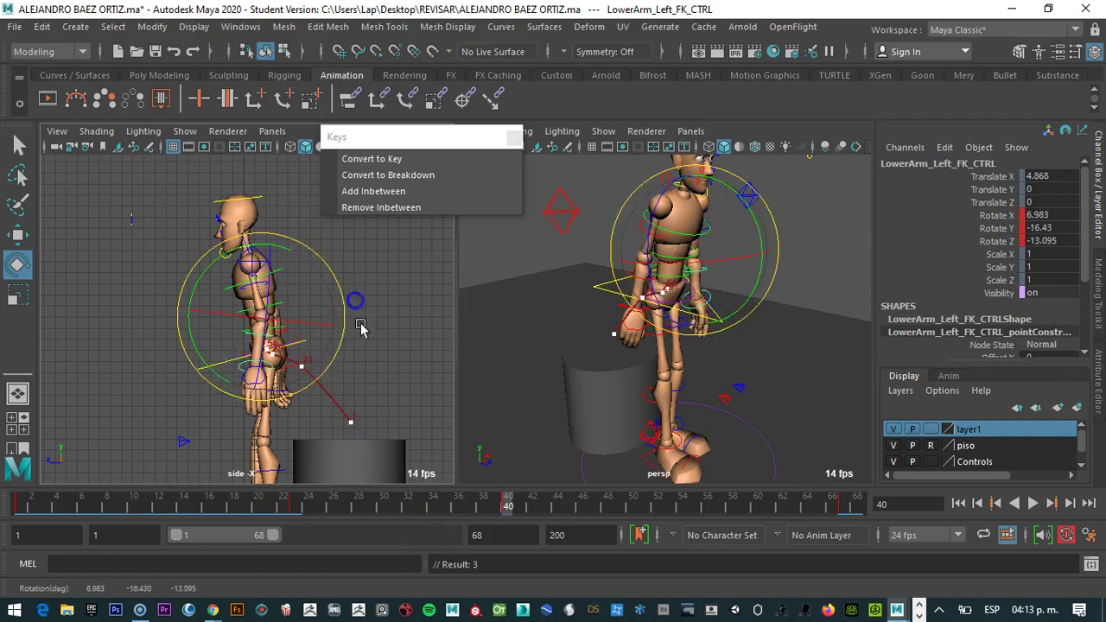
drag(563, 506, 641, 560)
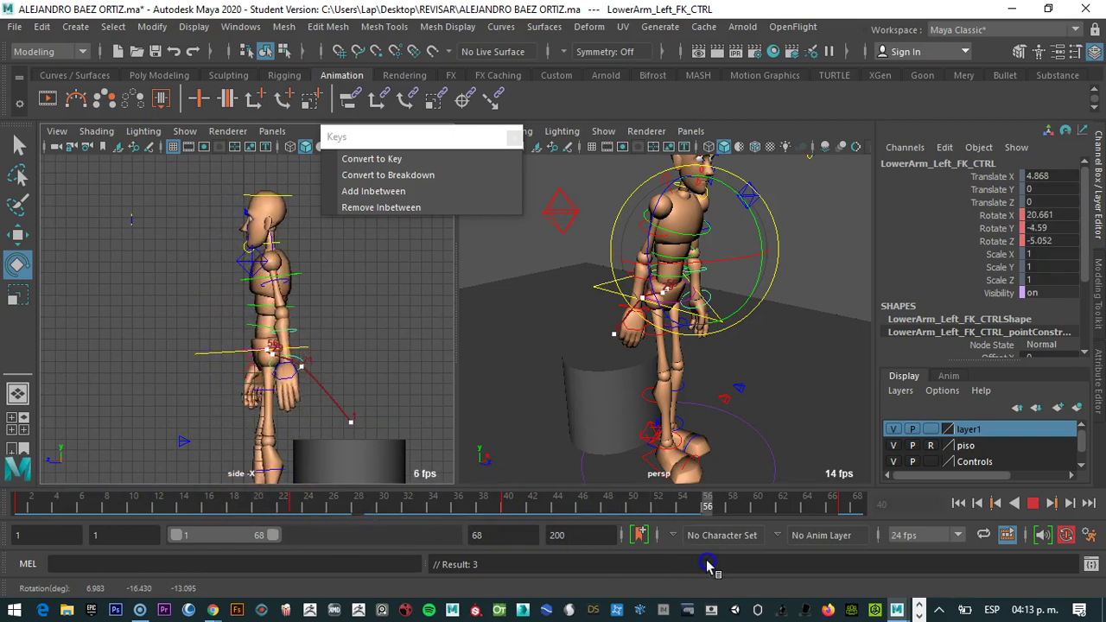
key(Escape)
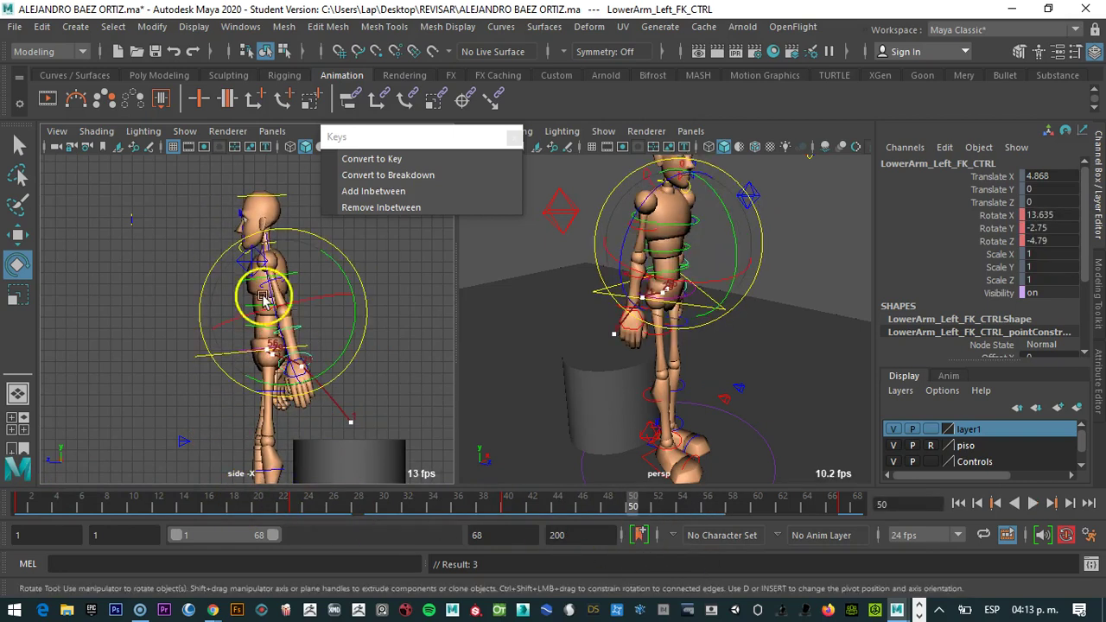
Rotate UpperArm_Left_FK_CTRL forward at frame 51 to about -8.84, -1.43, -79.86 and play back the whole rise
click(289, 273)
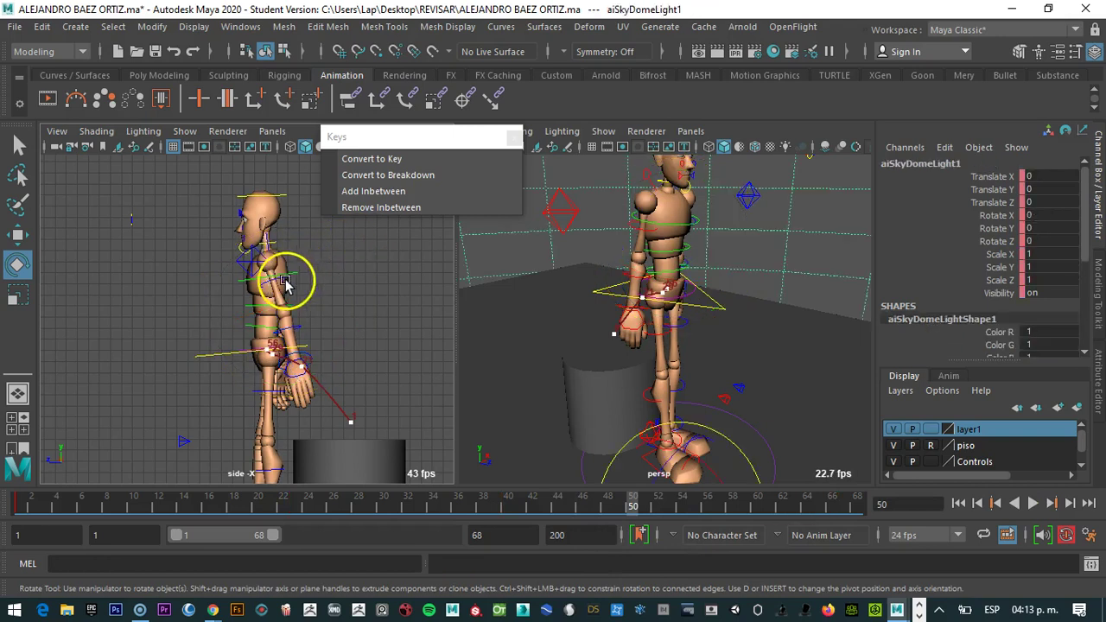
click(644, 510)
drag(352, 274, 337, 301)
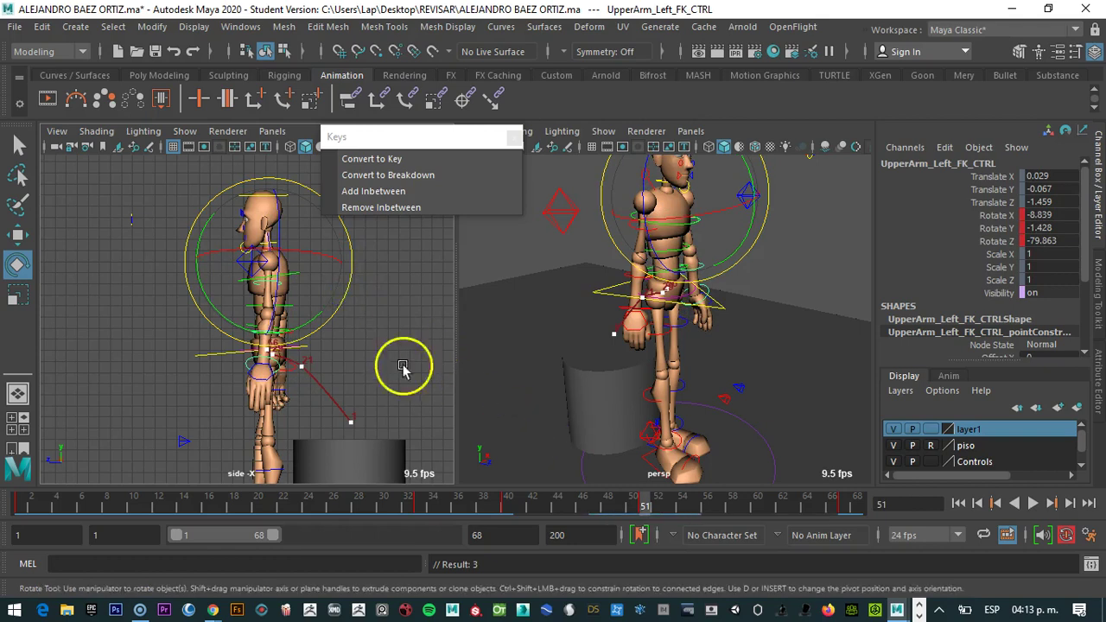
key(alt+v)
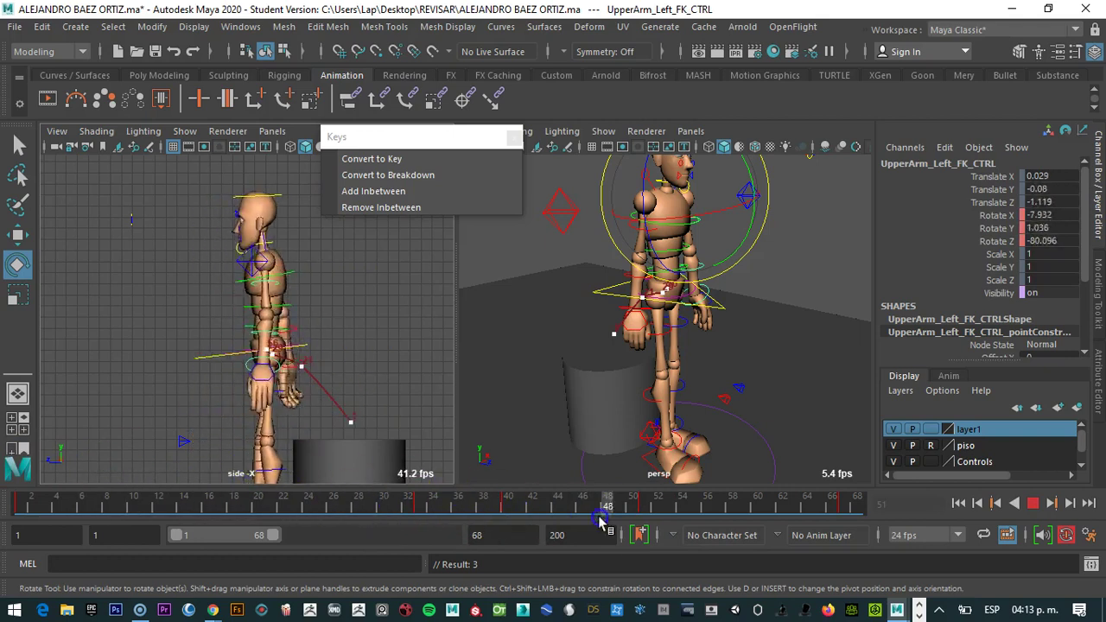
key(alt+v)
scroll(335, 424, down, 3)
key(alt+v)
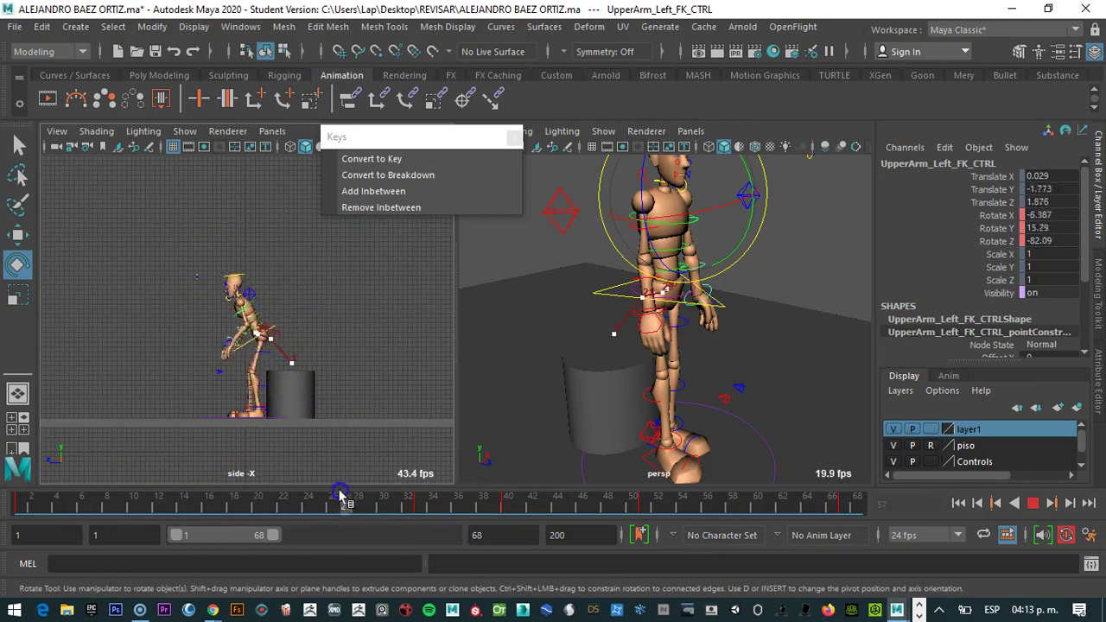
key(alt+v)
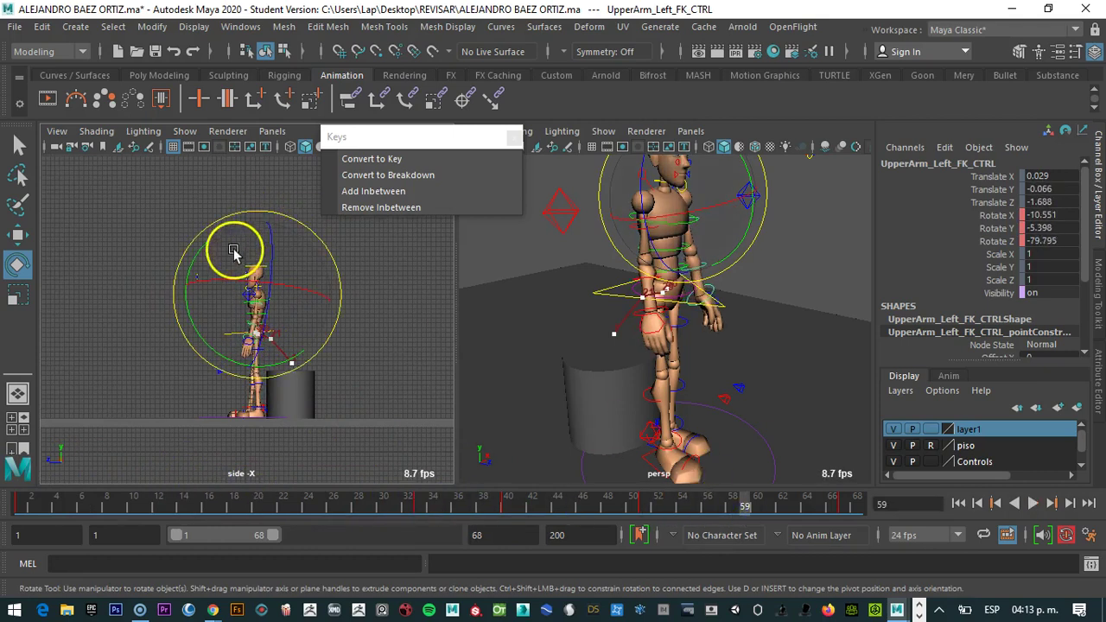
Save the corrected scene as a new file in the REVISAR folder, adding "rev" to the end of its name
click(14, 27)
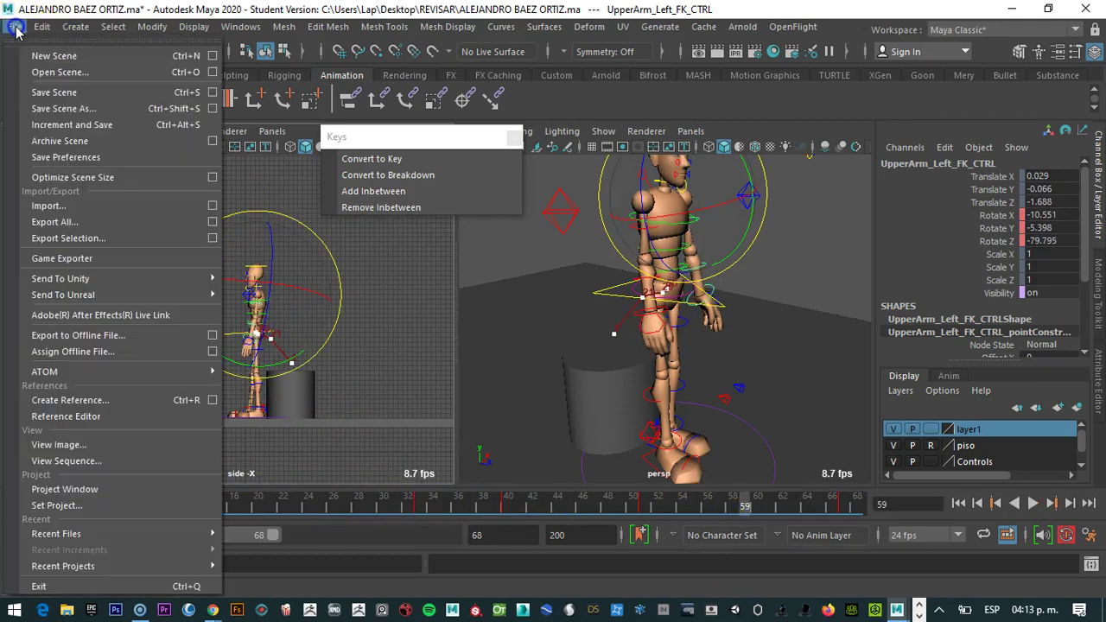
click(70, 111)
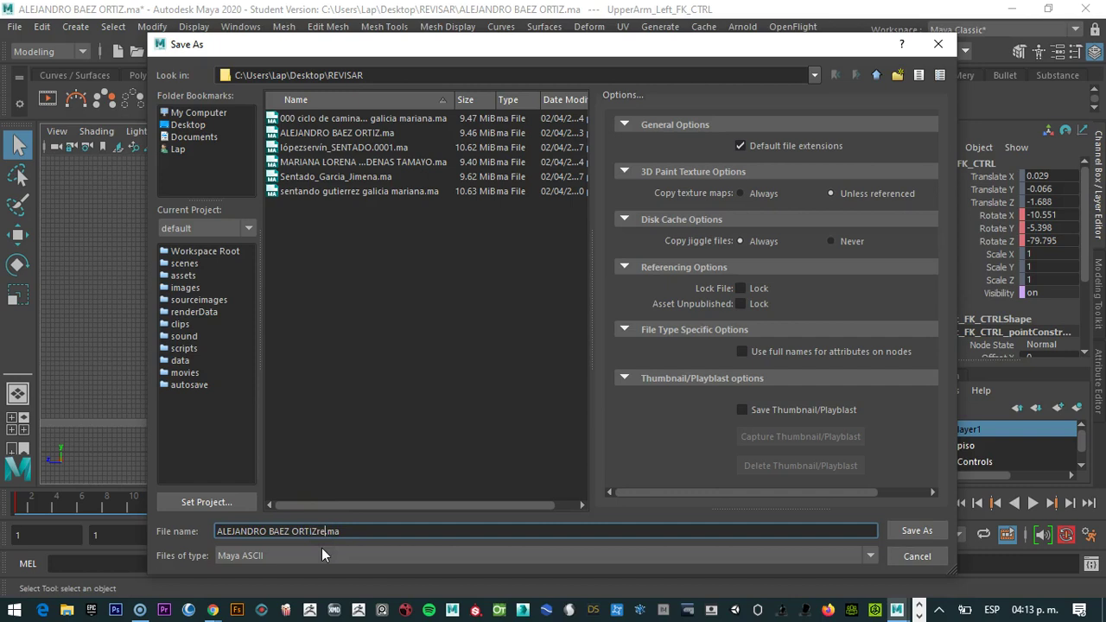
click(933, 531)
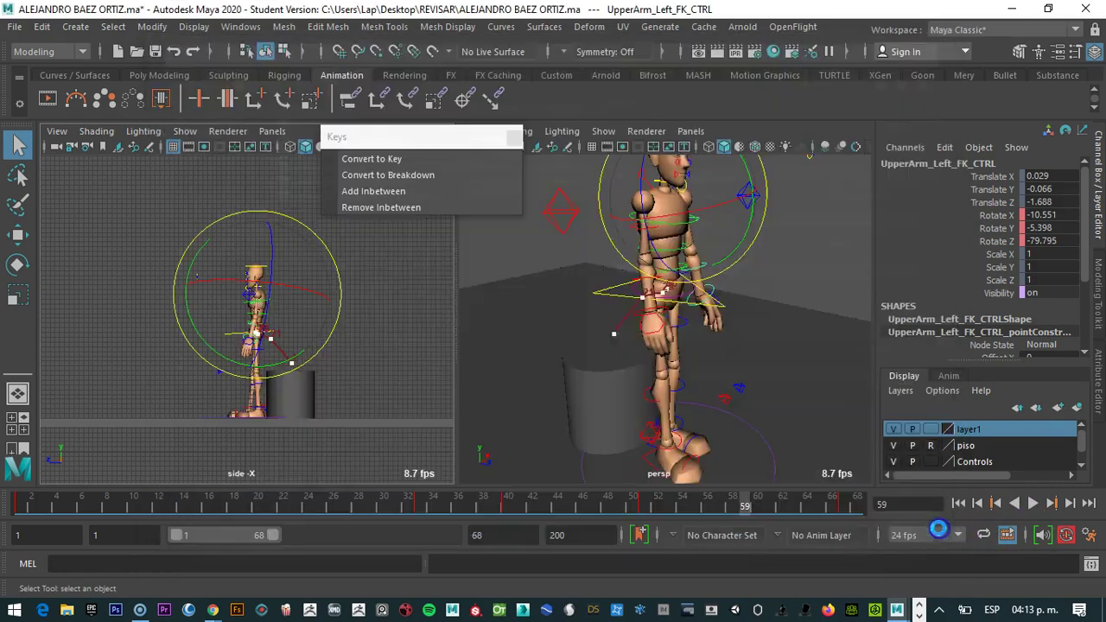
click(523, 323)
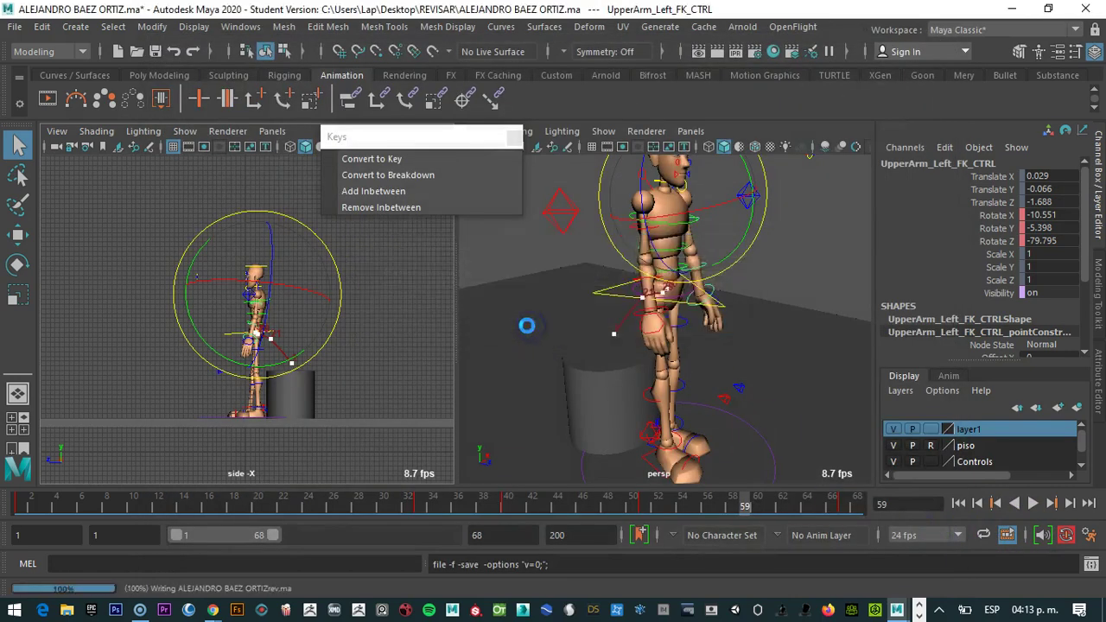
Open the next student's SENTADO.0001.ma scene from the REVISAR folder, dismiss the notices and close the floating Keys window
click(15, 26)
click(52, 63)
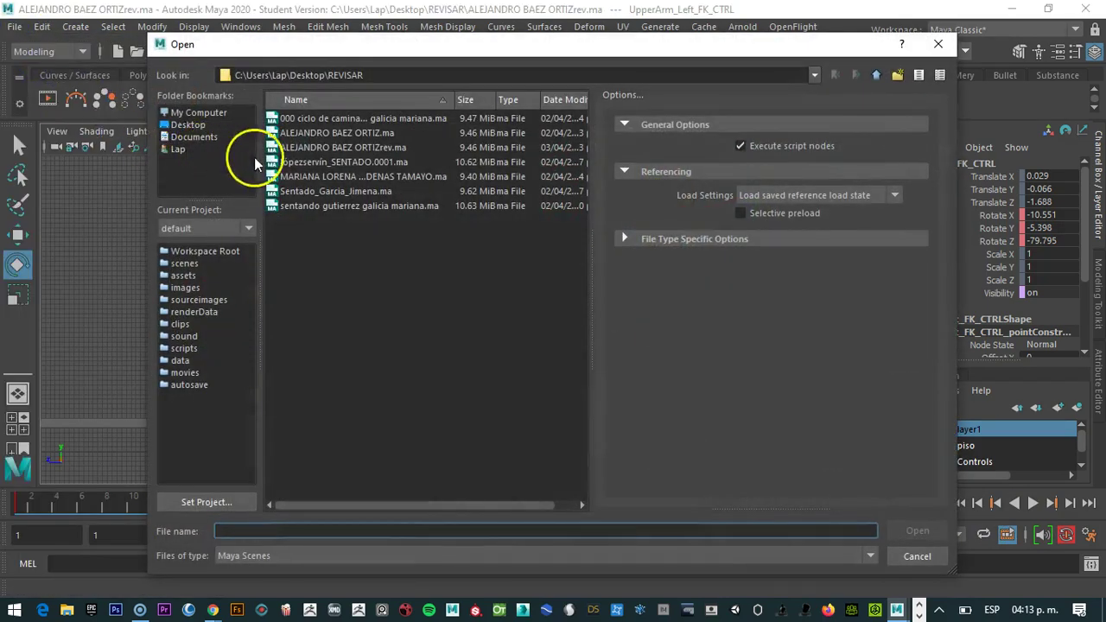
click(333, 162)
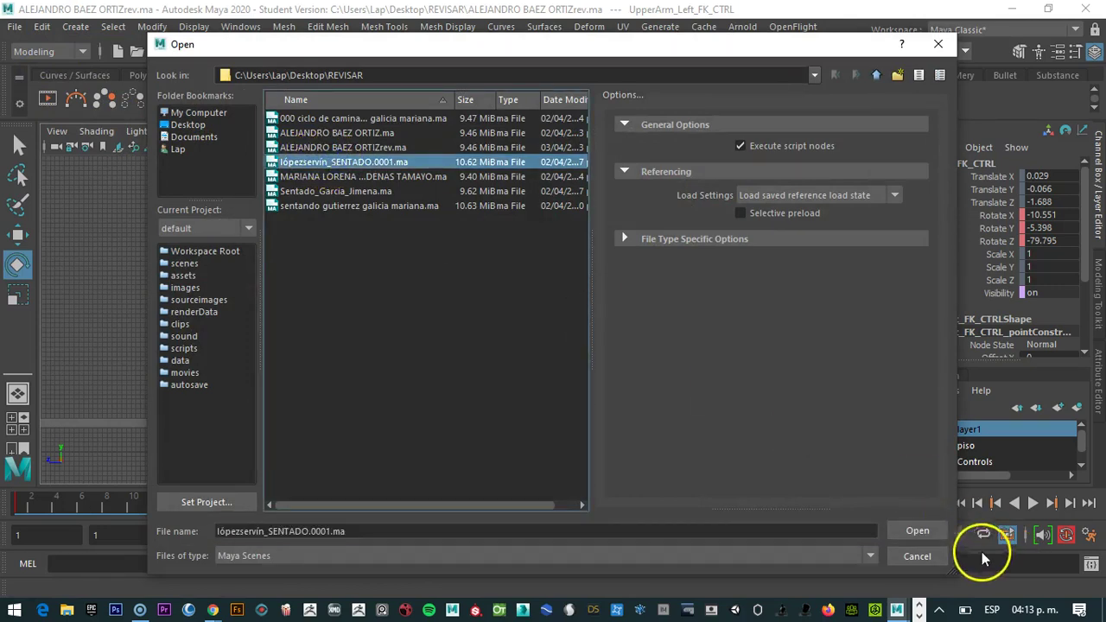
click(917, 530)
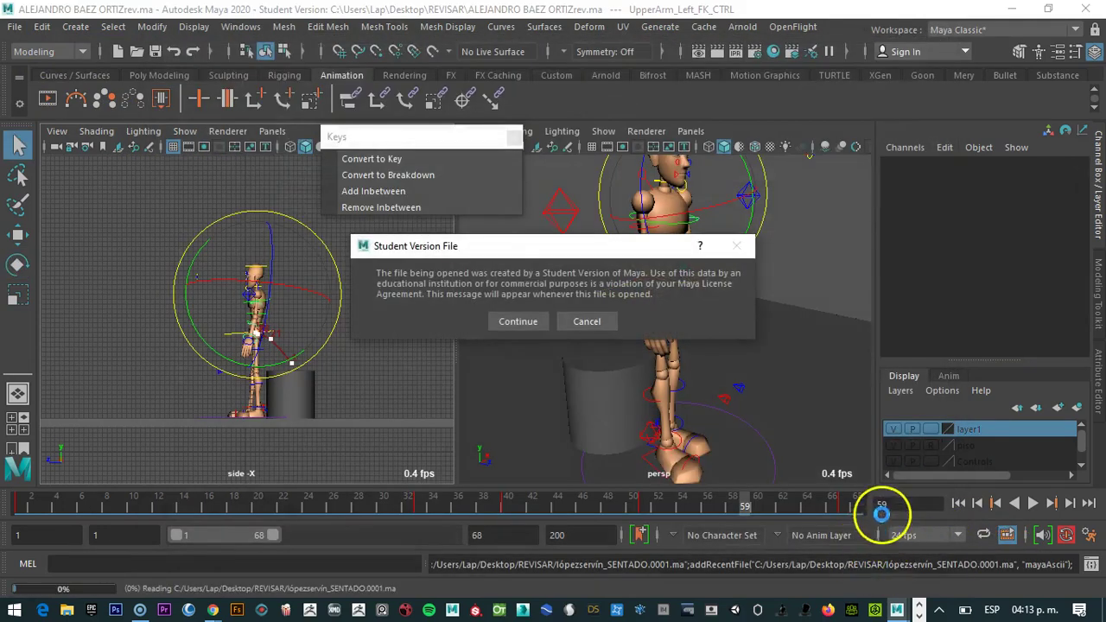
click(511, 324)
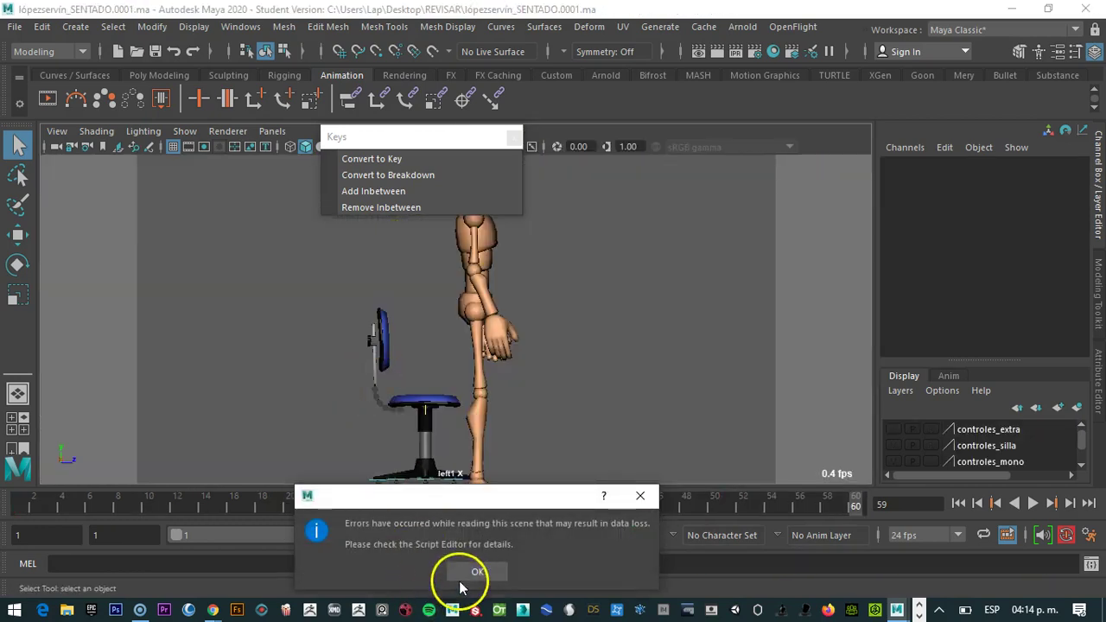
click(464, 575)
drag(435, 136, 796, 178)
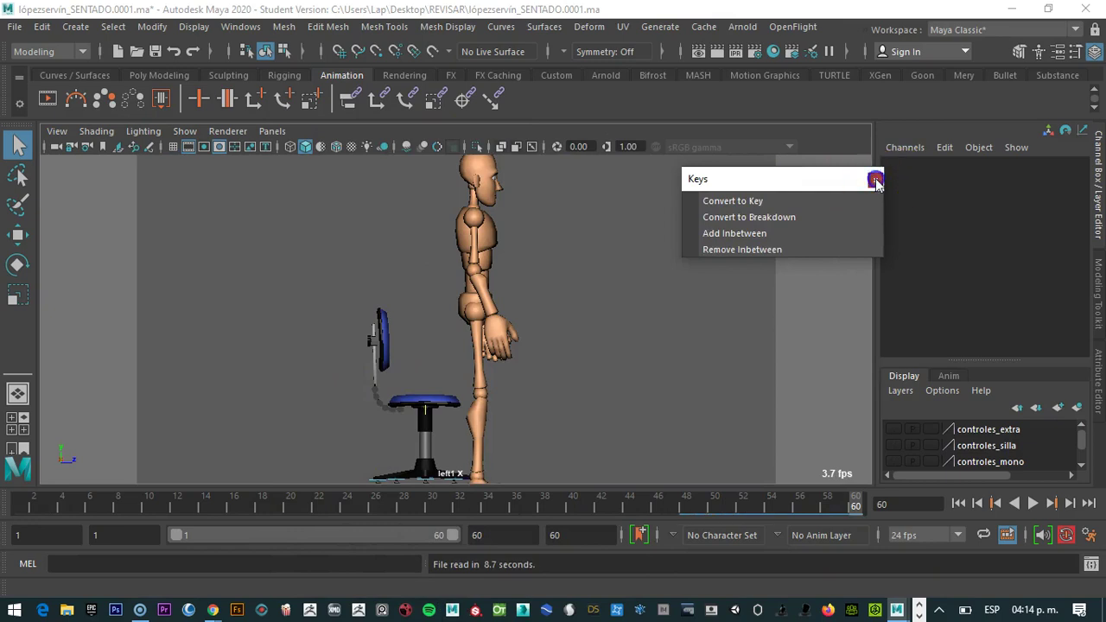
click(875, 181)
Scrub the new scene's animation in side view, switch the viewport to the persp camera and examine the movement from the front
drag(345, 510, 542, 478)
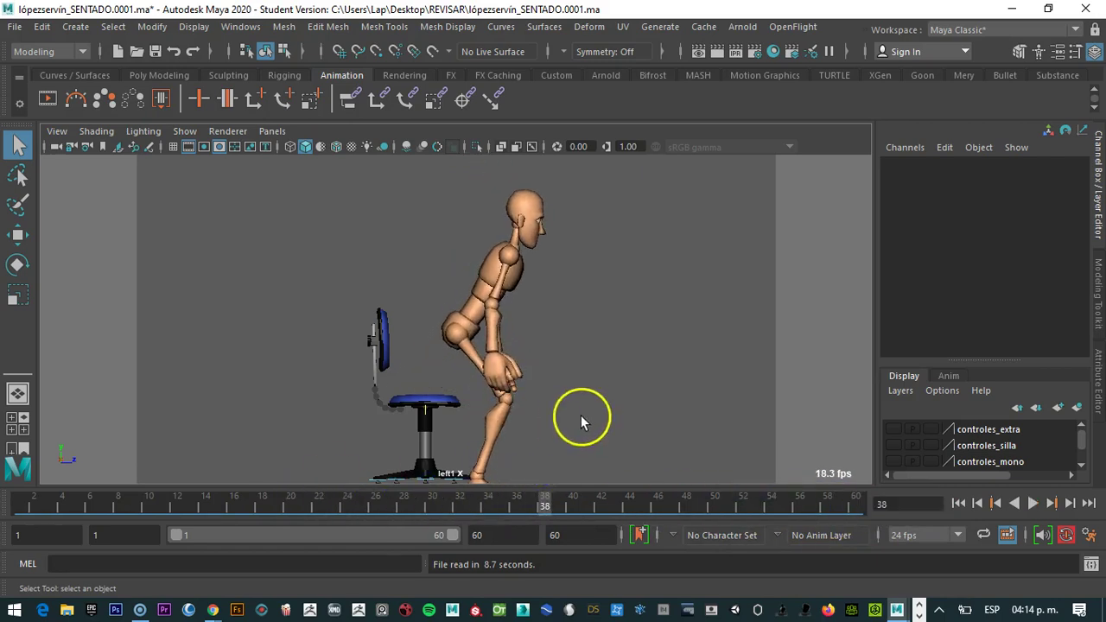
alt+drag(604, 403, 535, 402)
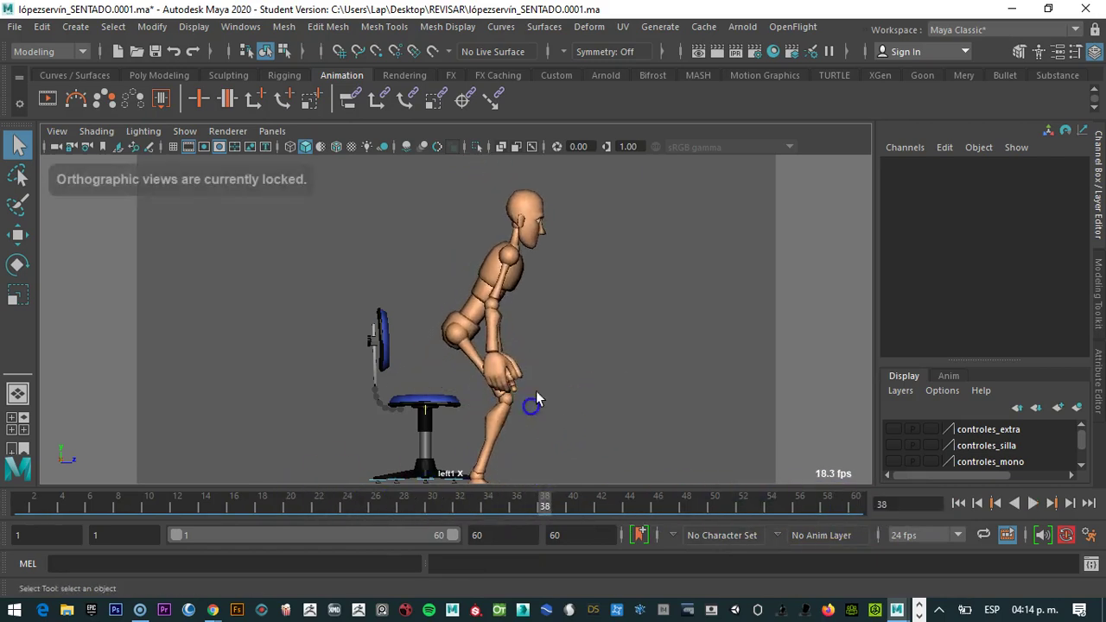
click(279, 131)
mouse_move(322, 146)
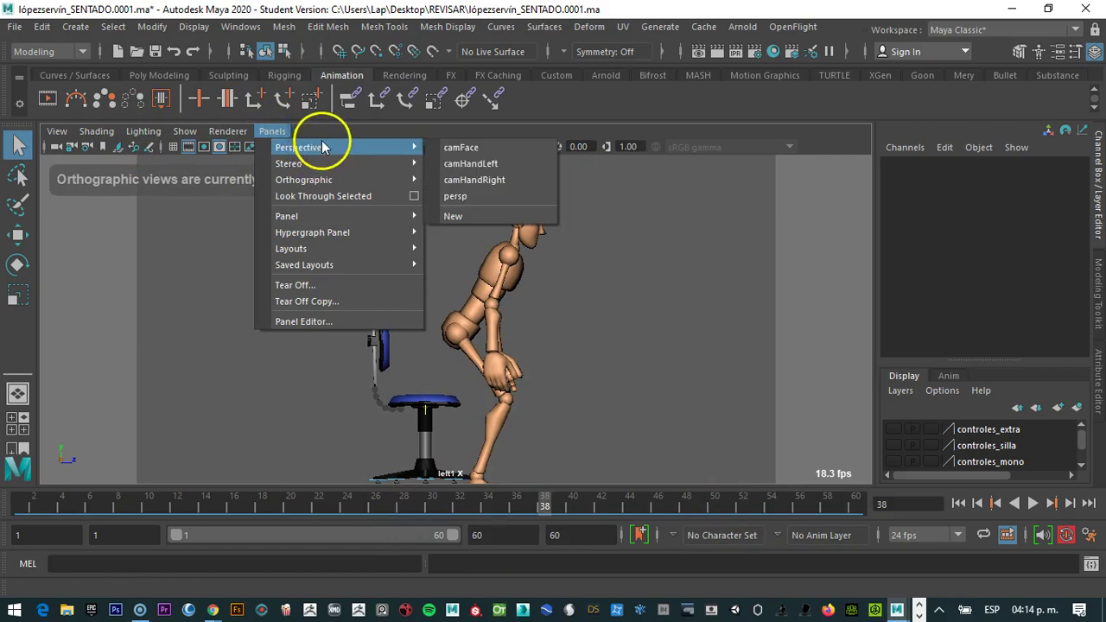
click(455, 196)
alt+drag(593, 269, 508, 318)
drag(263, 506, 342, 490)
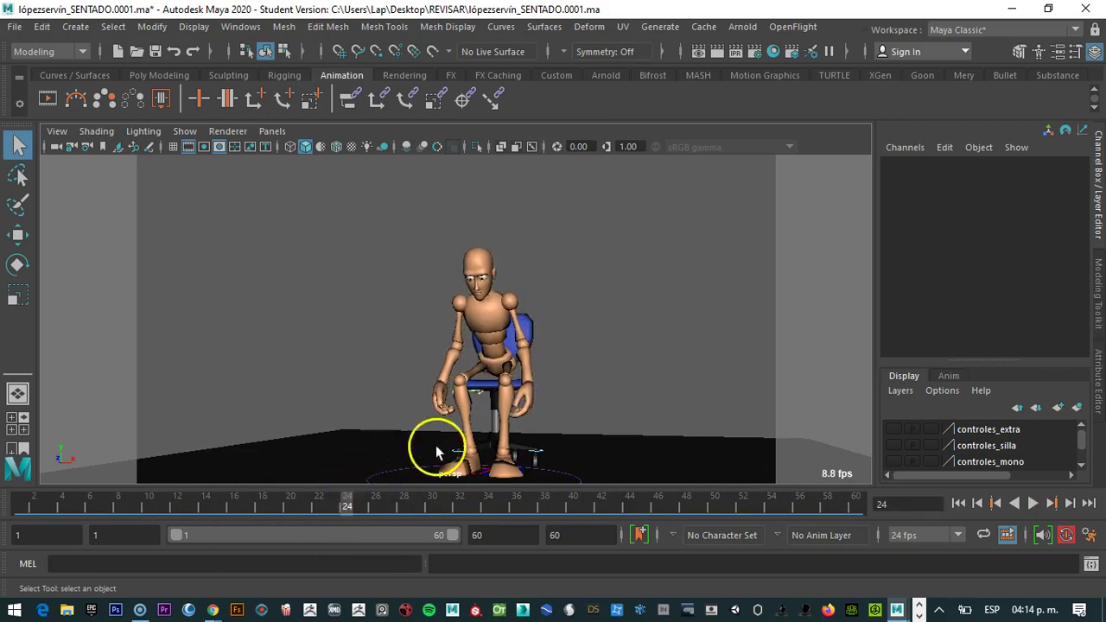
Make the controles_mono display layer visible and check that the character's controls can be selected
click(533, 397)
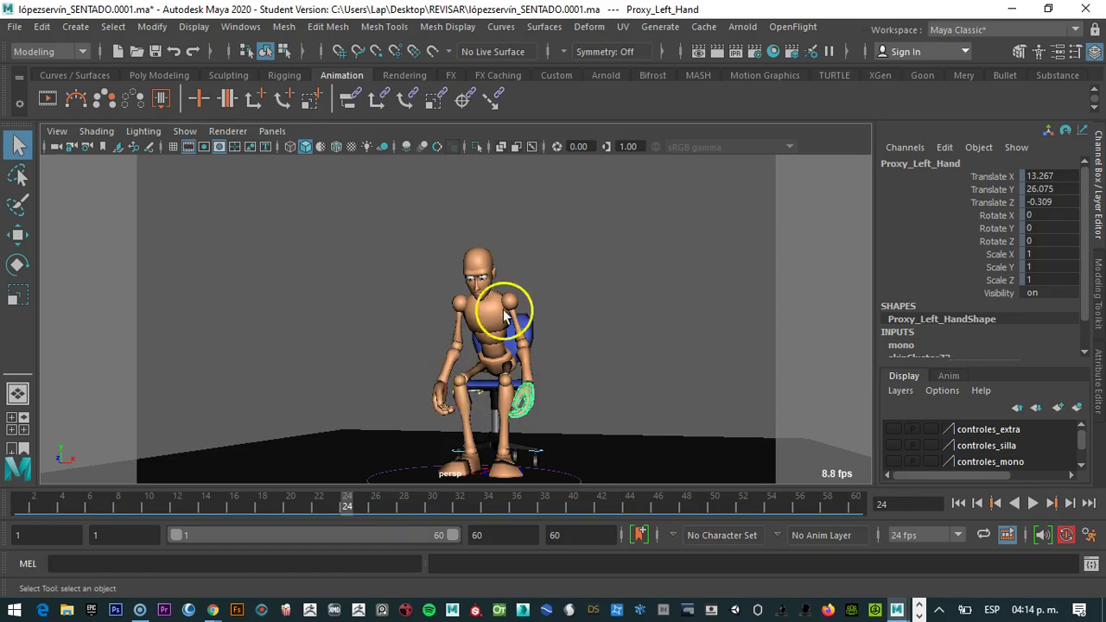
click(185, 130)
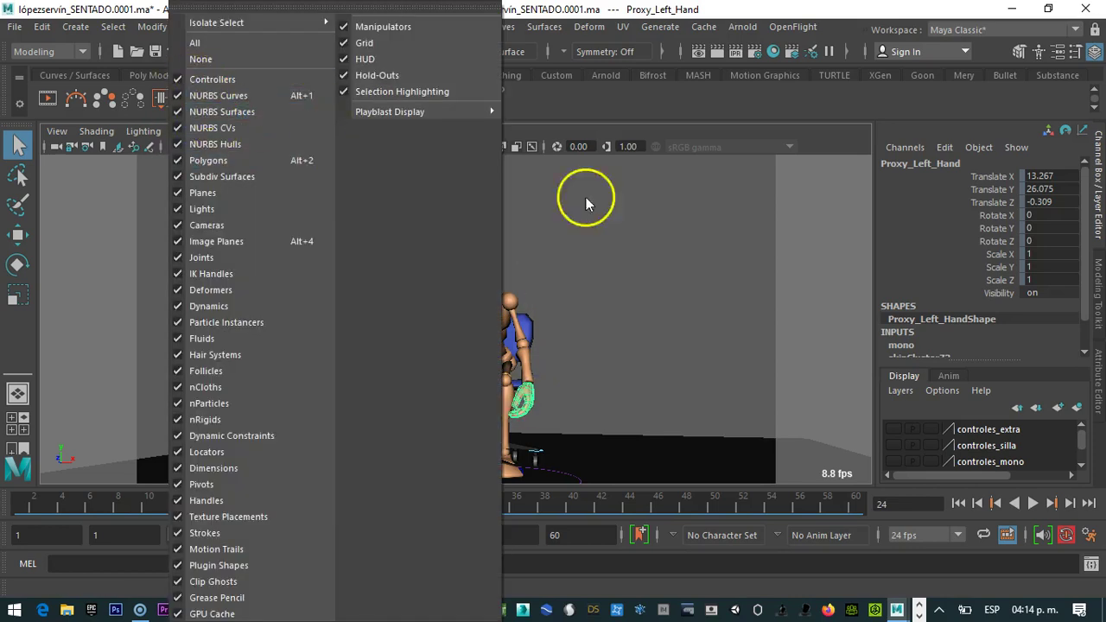
click(950, 424)
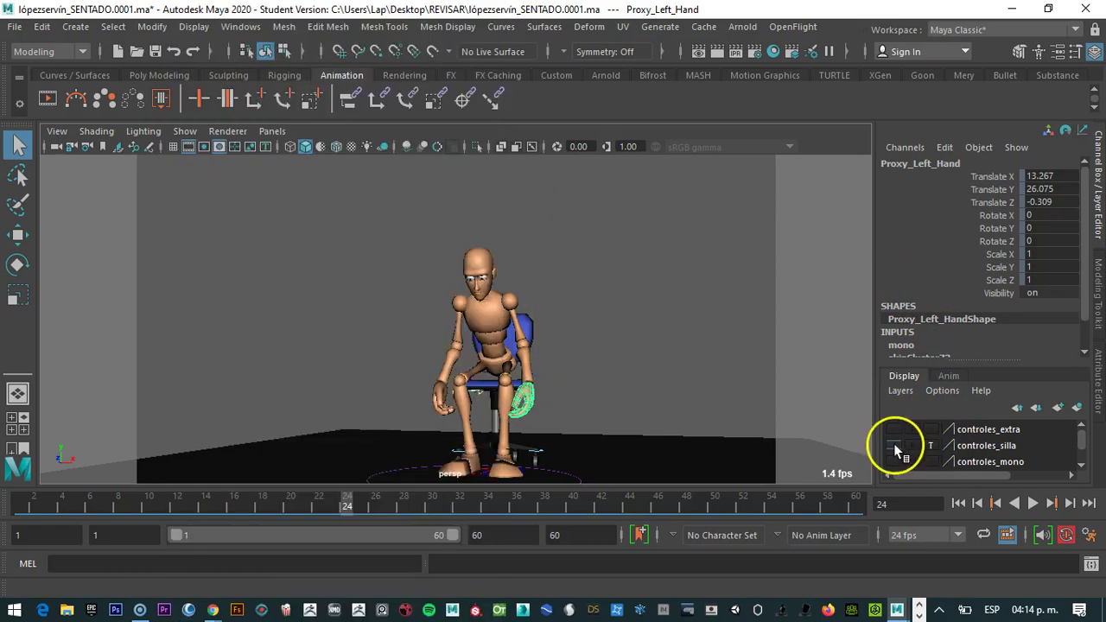
scroll(1082, 448, down, 2)
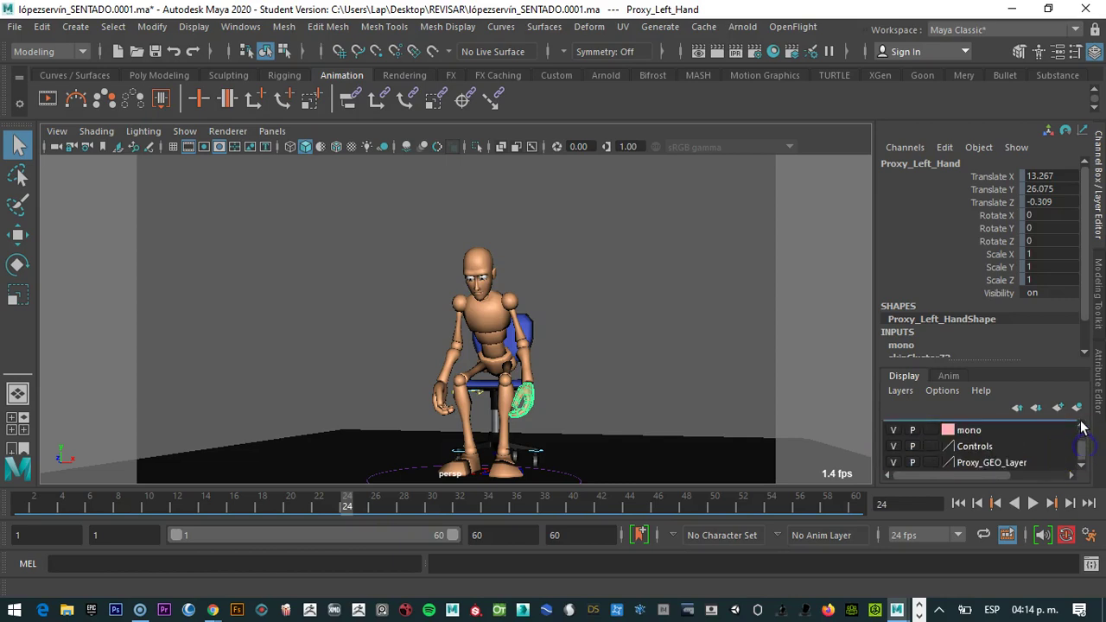
scroll(1080, 425, up, 1)
click(1081, 467)
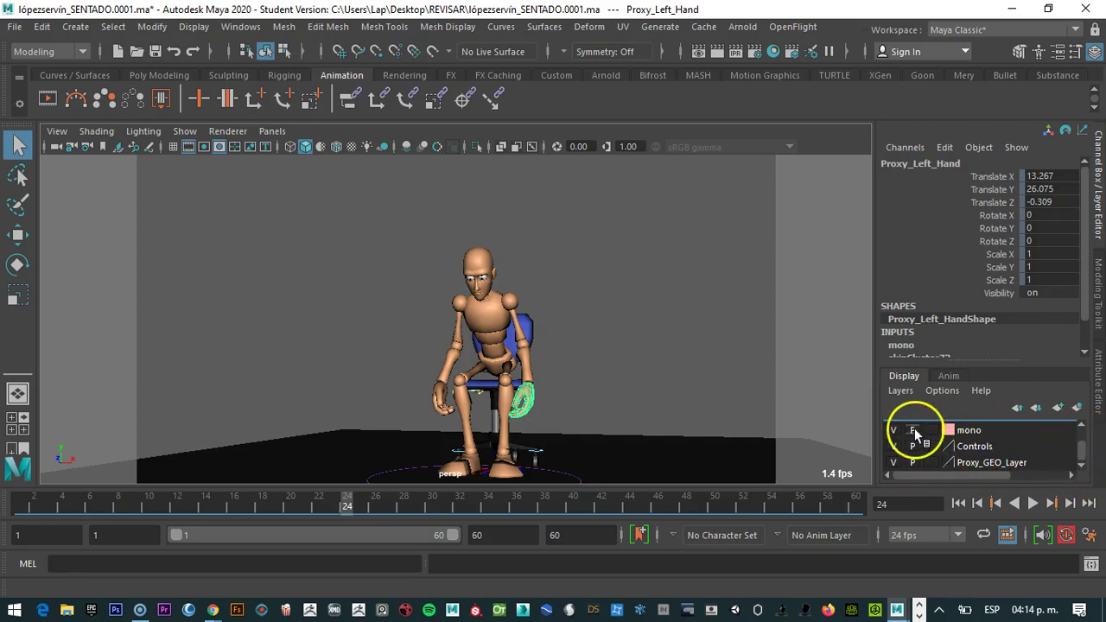
click(1082, 428)
click(1082, 428)
click(1082, 428)
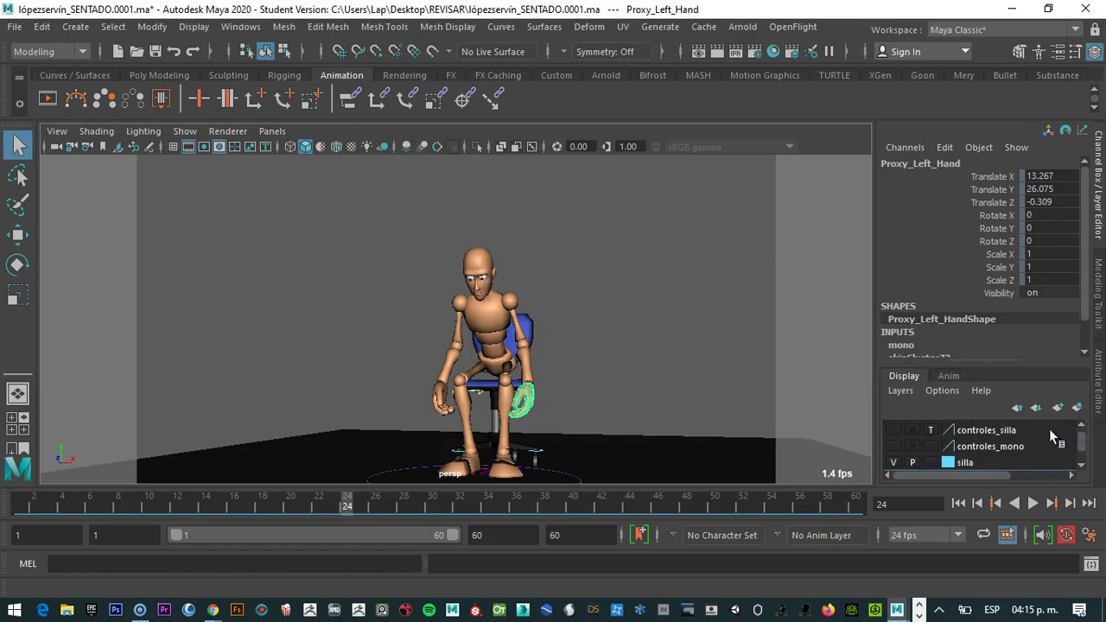
click(893, 446)
click(508, 326)
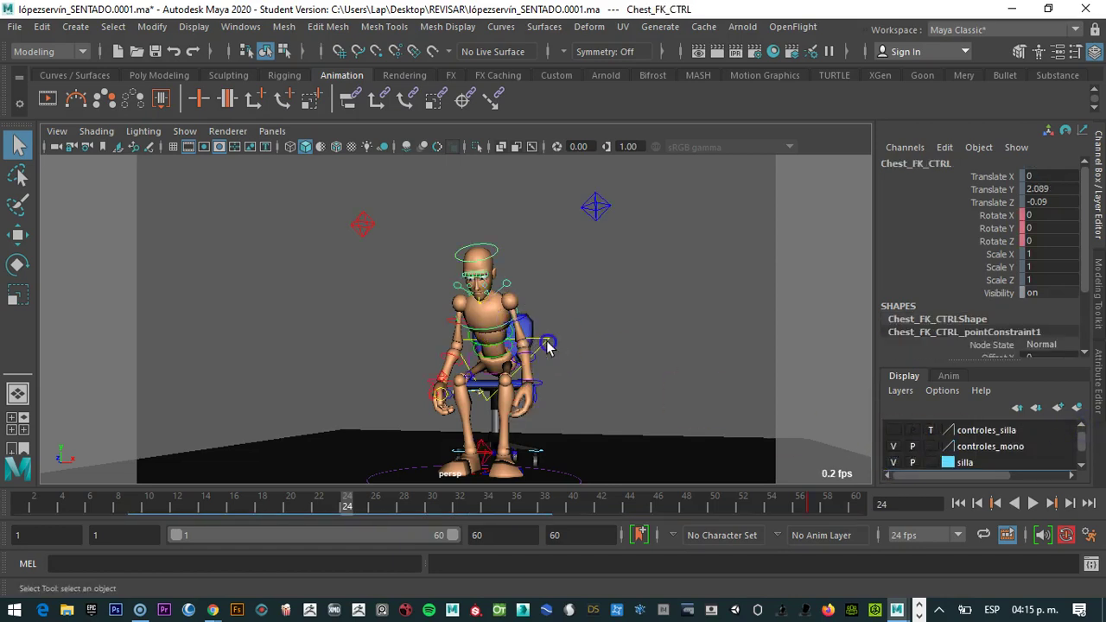
click(526, 356)
click(535, 357)
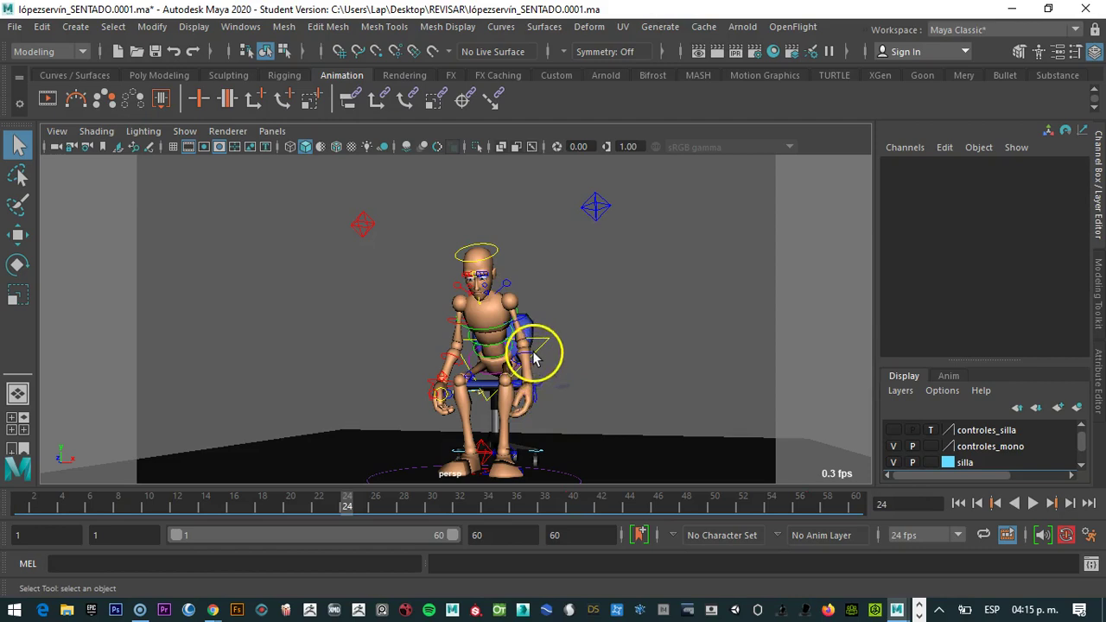
Return to frame 1 and play back the rise from the chair in a side-on perspective view
drag(328, 507, 19, 503)
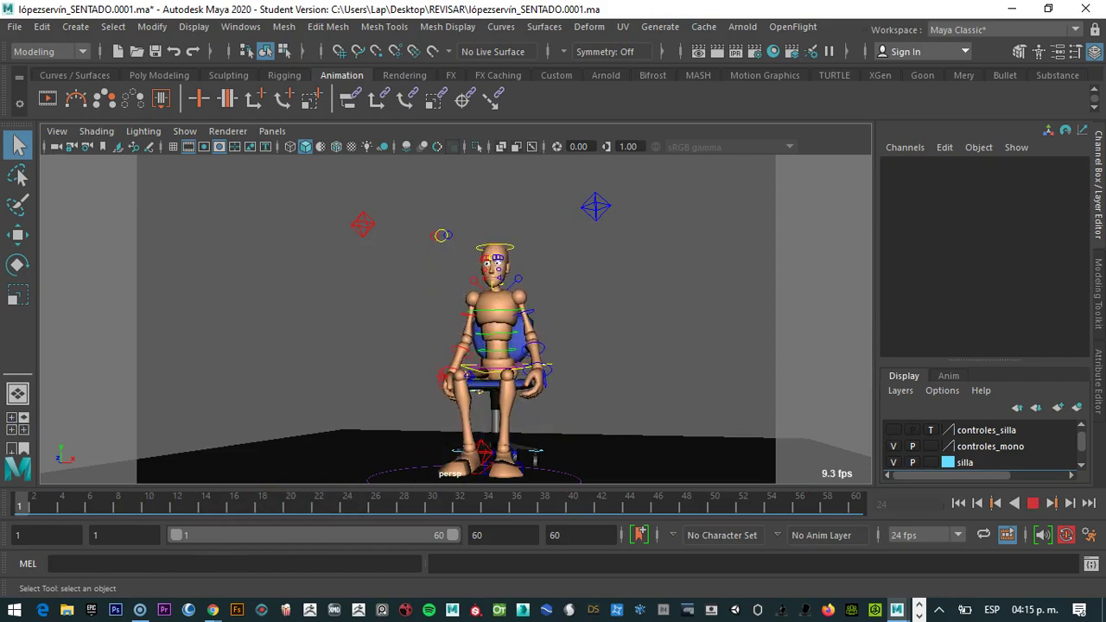
alt+drag(336, 427, 540, 421)
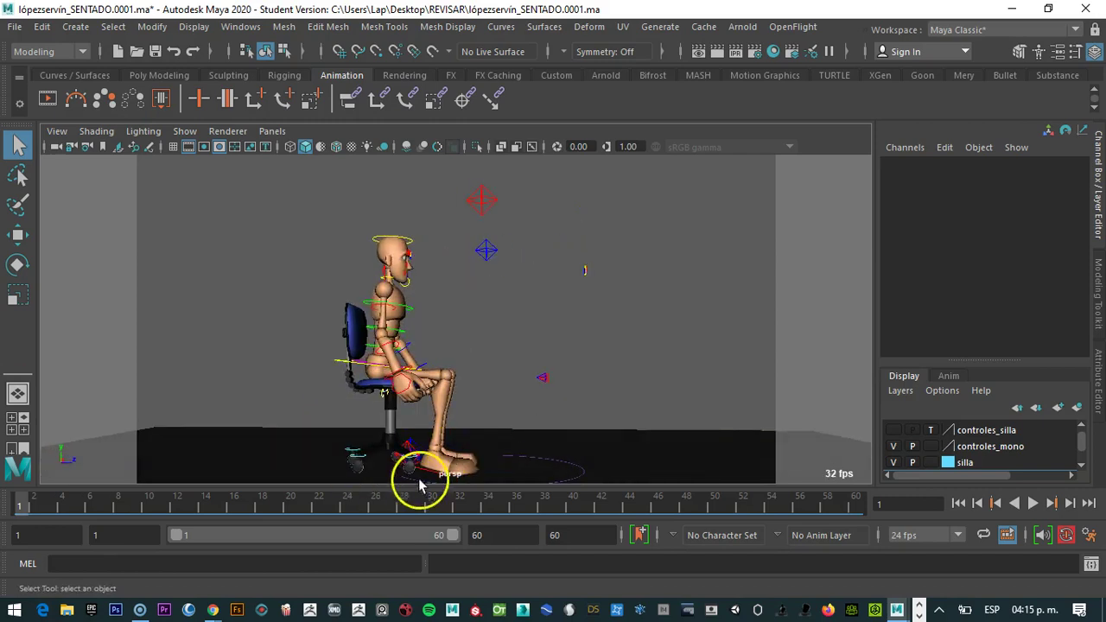
key(alt+v)
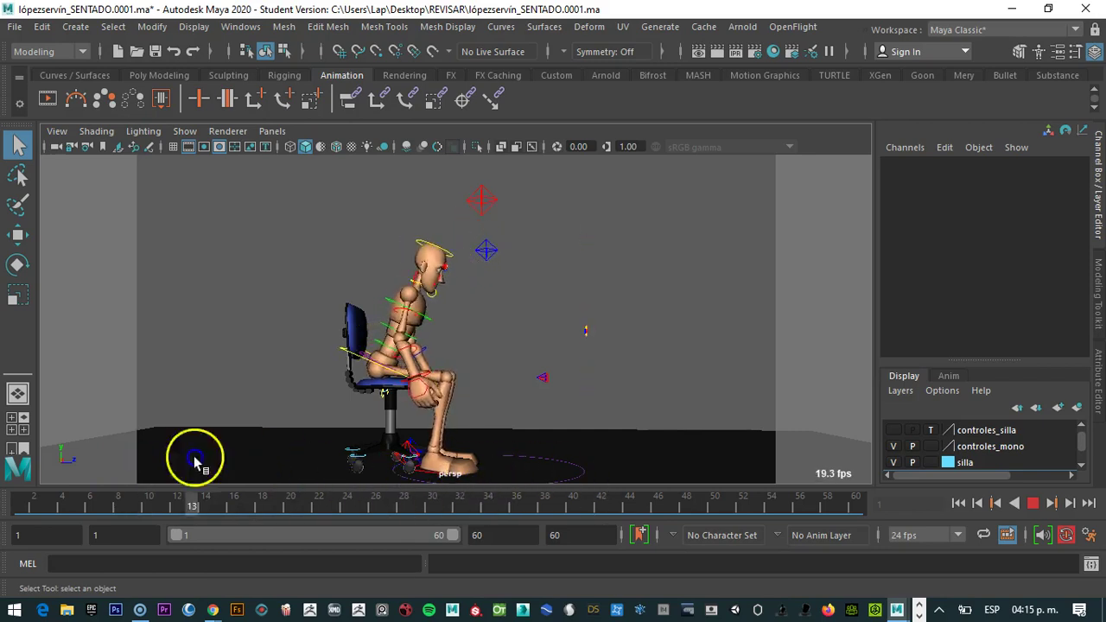
From a front view, copy the left upper arm FK control's frame 1 key and paste it at frame 8
key(alt+v)
alt+drag(481, 378, 369, 348)
click(523, 318)
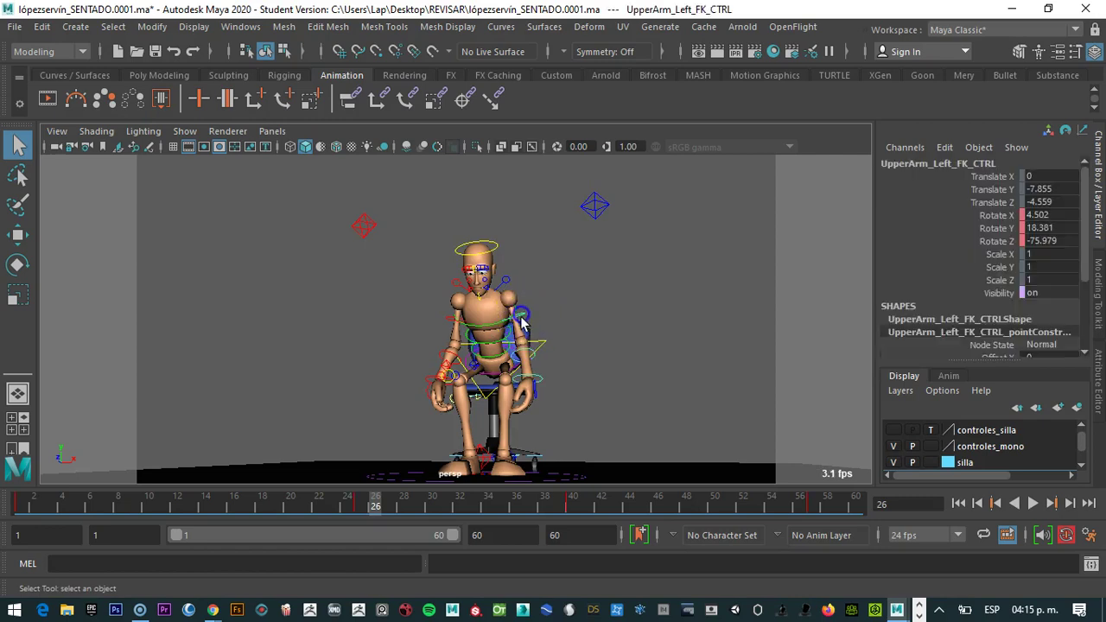
click(361, 503)
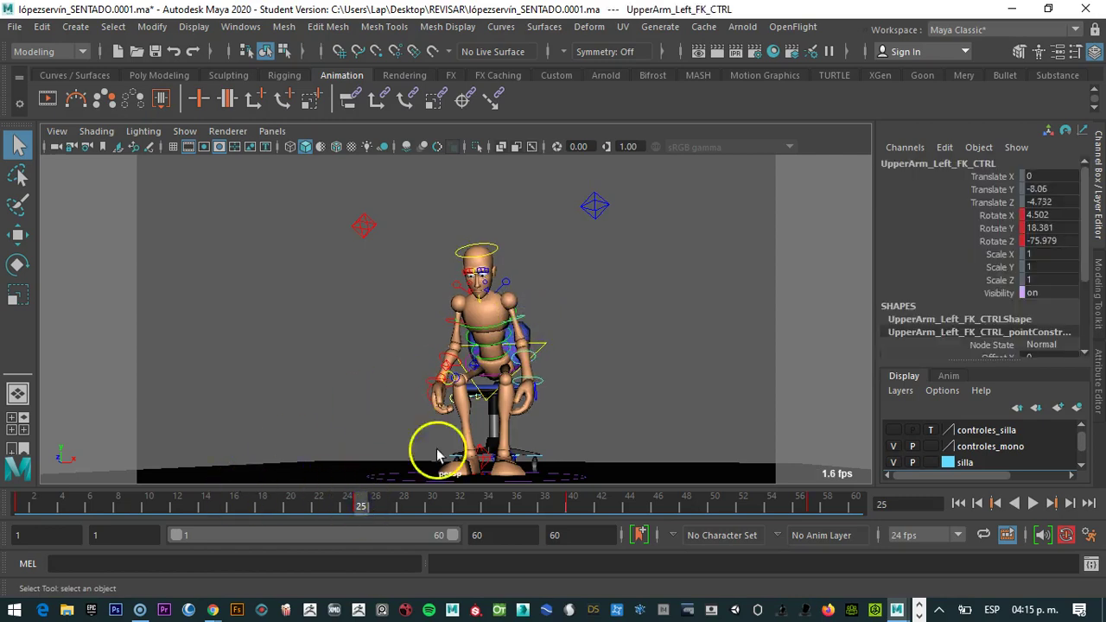
key(e)
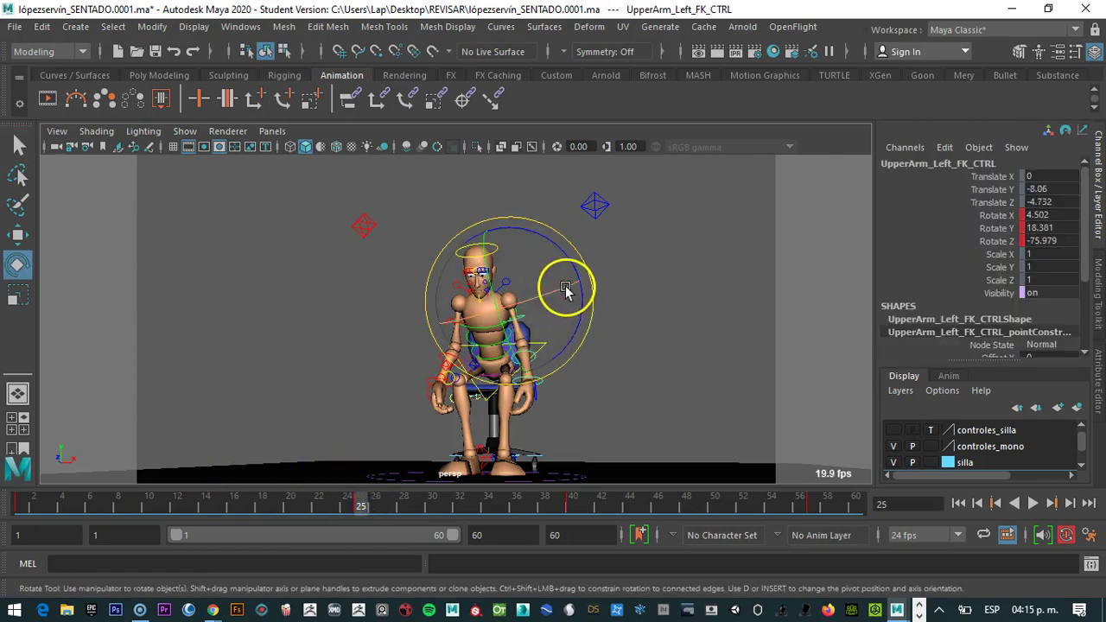
click(26, 506)
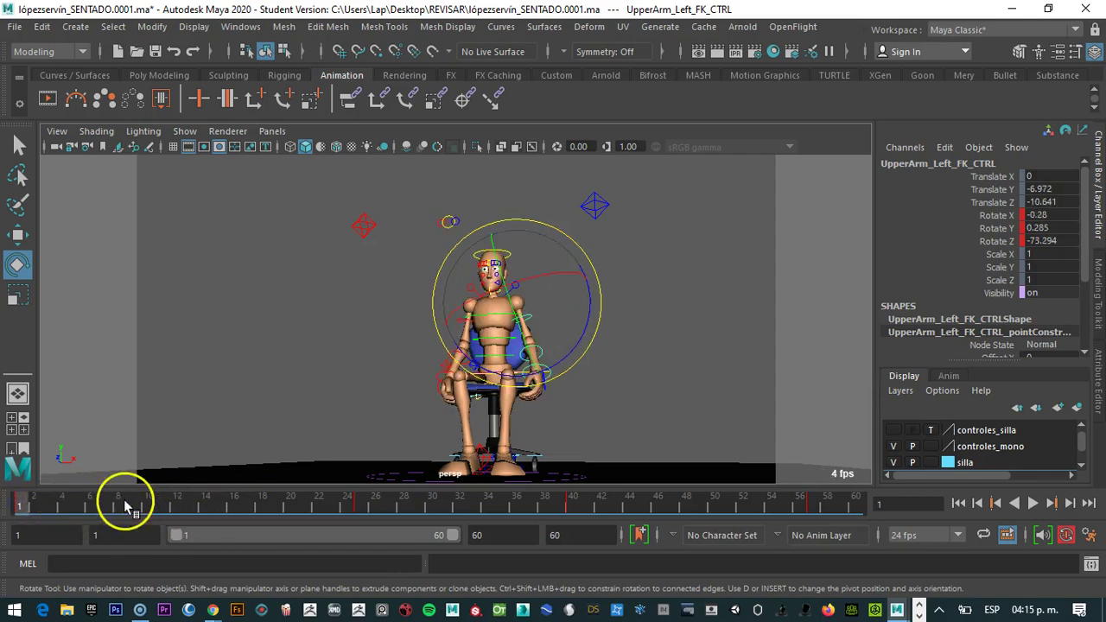
right_click(21, 506)
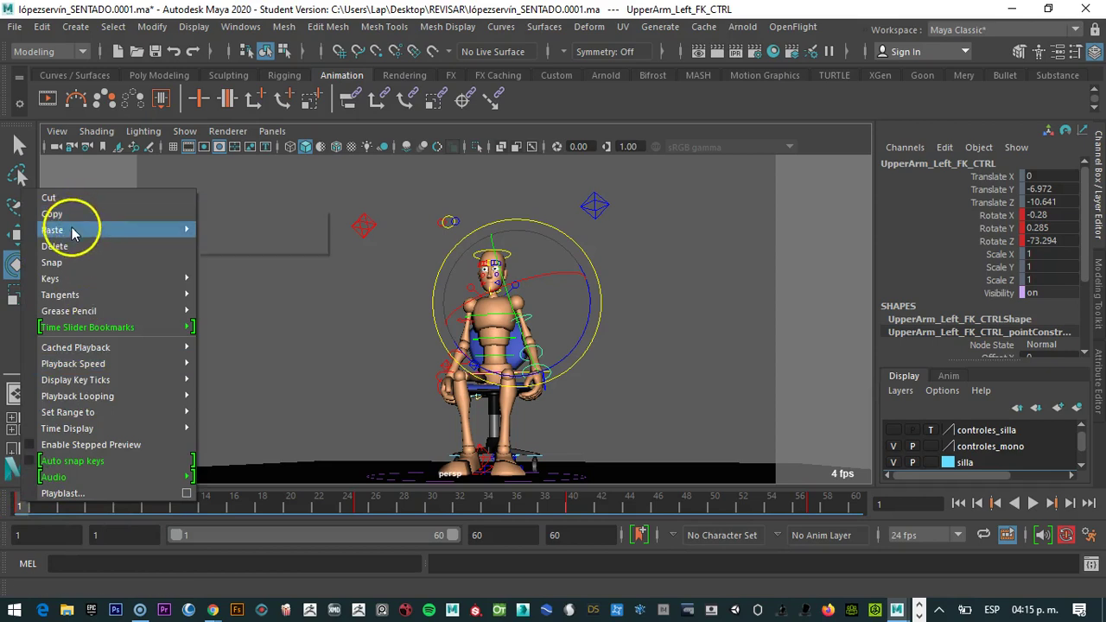
click(69, 214)
click(119, 507)
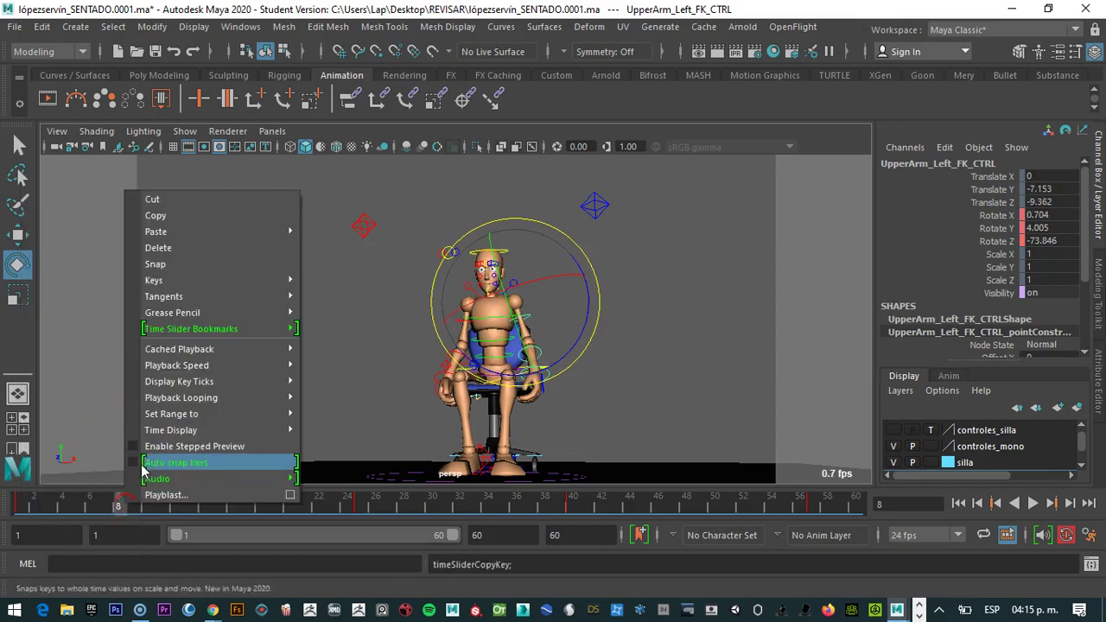
right_click(121, 506)
mouse_move(156, 231)
click(354, 215)
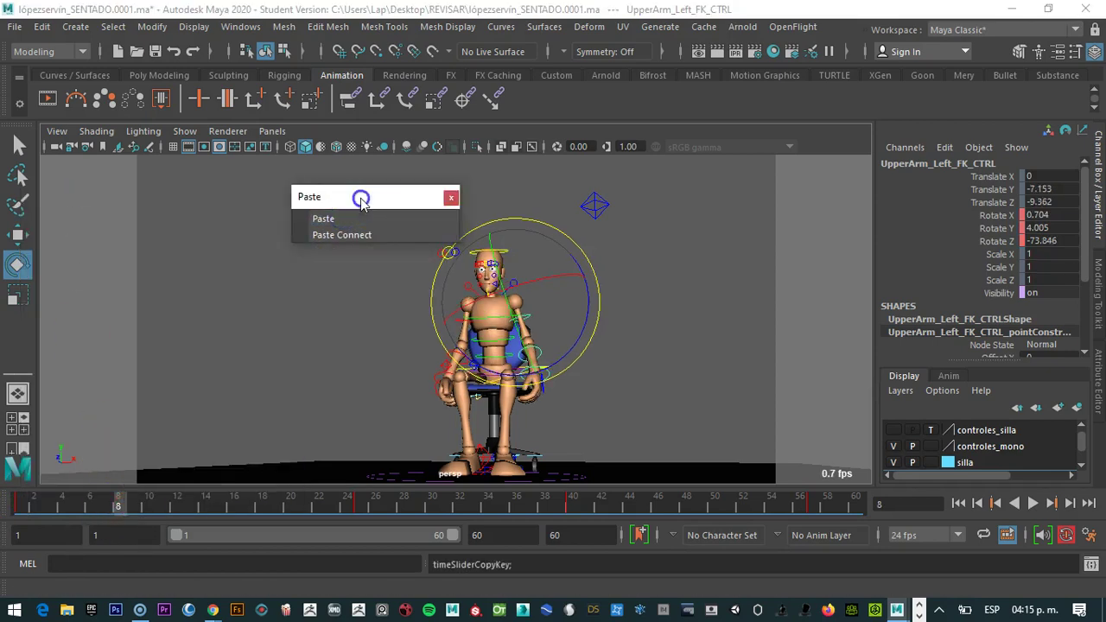
drag(358, 198, 153, 190)
click(126, 213)
At frame 25, rotate the left upper arm inward to about X -3.9, Y 18.8, Z -84.6 and scrub the motion
click(361, 506)
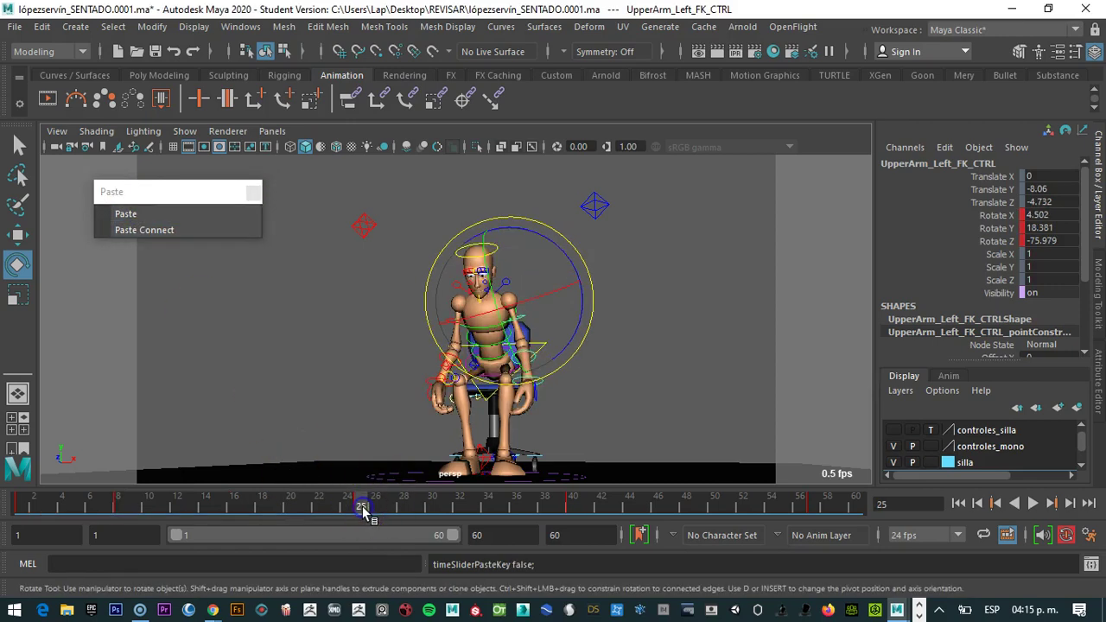
drag(586, 296, 518, 307)
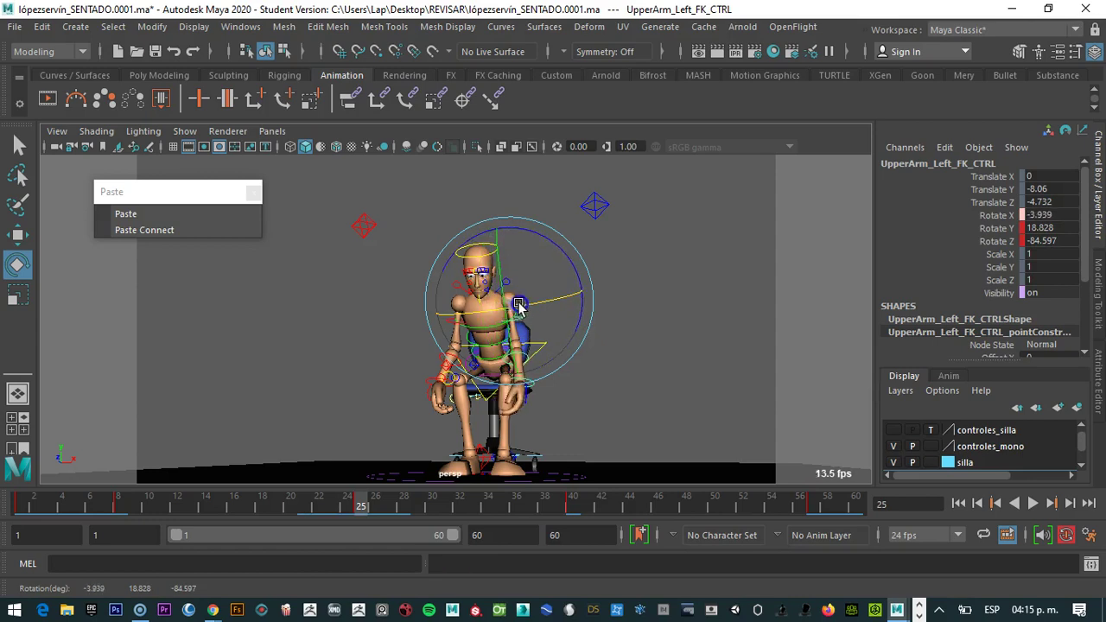
drag(320, 490, 361, 509)
Copy the right upper arm FK control's frame 1 key and paste it at frame 8
click(418, 324)
click(455, 351)
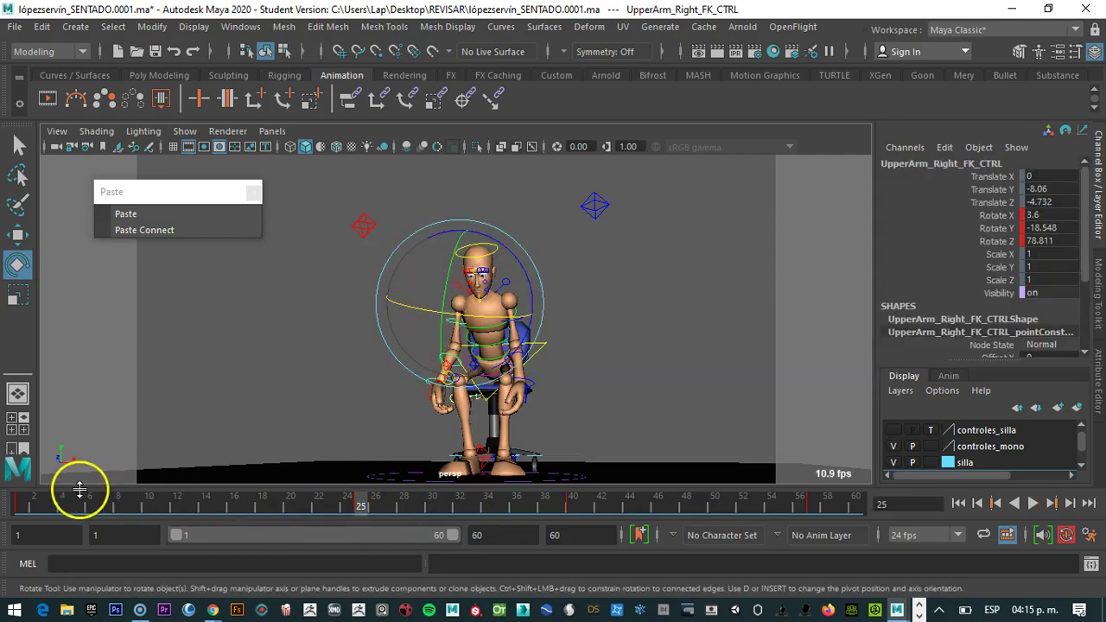
click(20, 506)
right_click(20, 506)
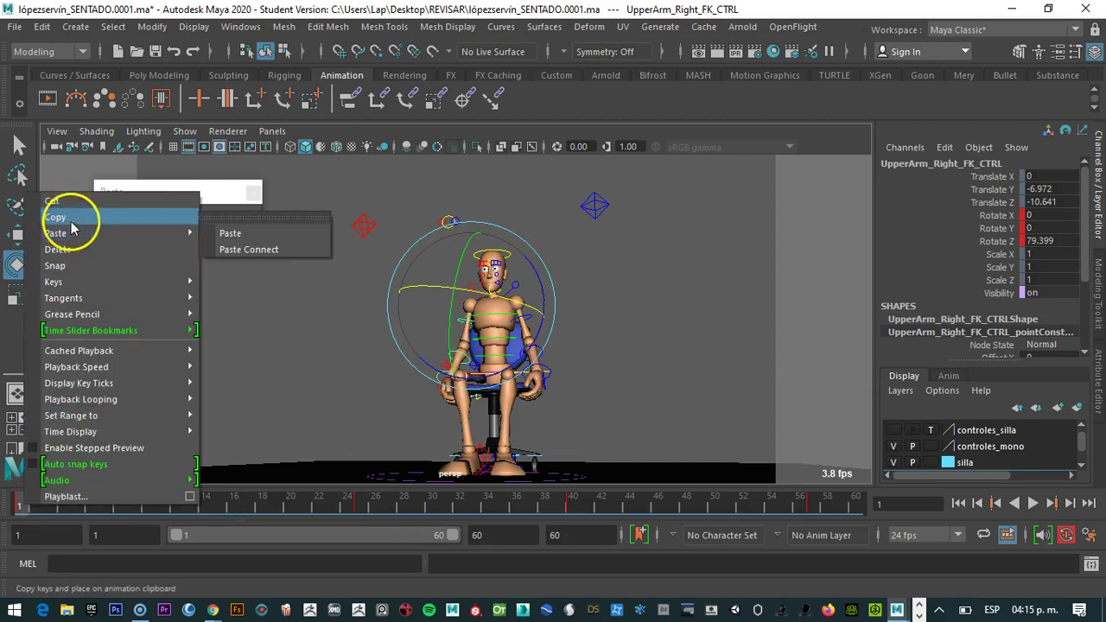
click(72, 216)
click(118, 508)
right_click(118, 507)
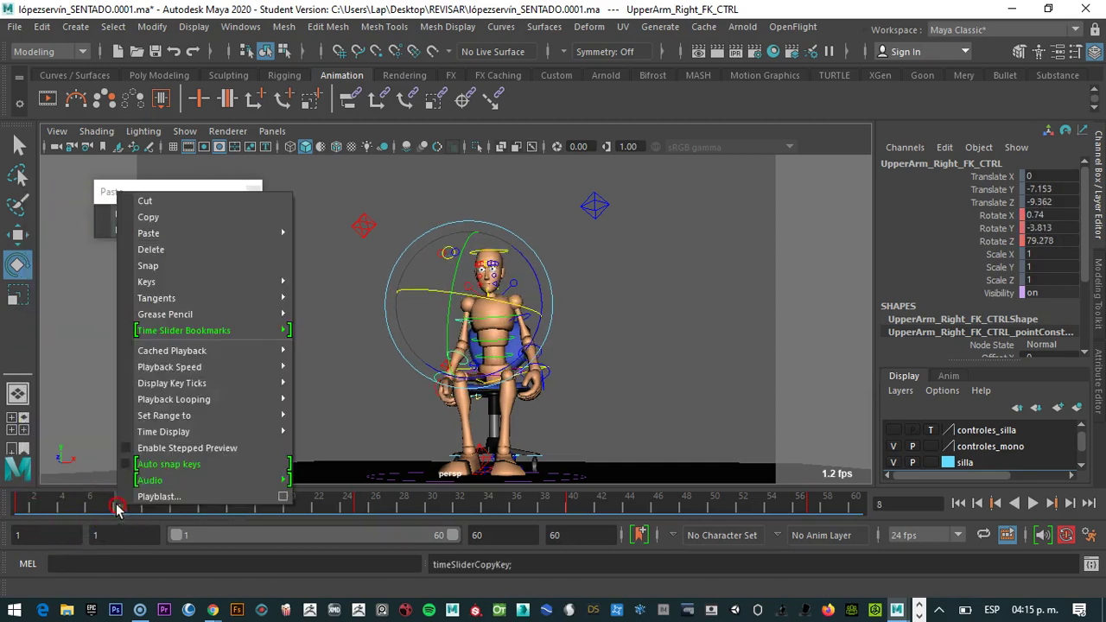
click(111, 190)
click(126, 214)
At frame 25, rotate the right upper arm to about X 13.4, Y -5.9, Z 82, bringing the hand over the knee
drag(337, 505, 297, 521)
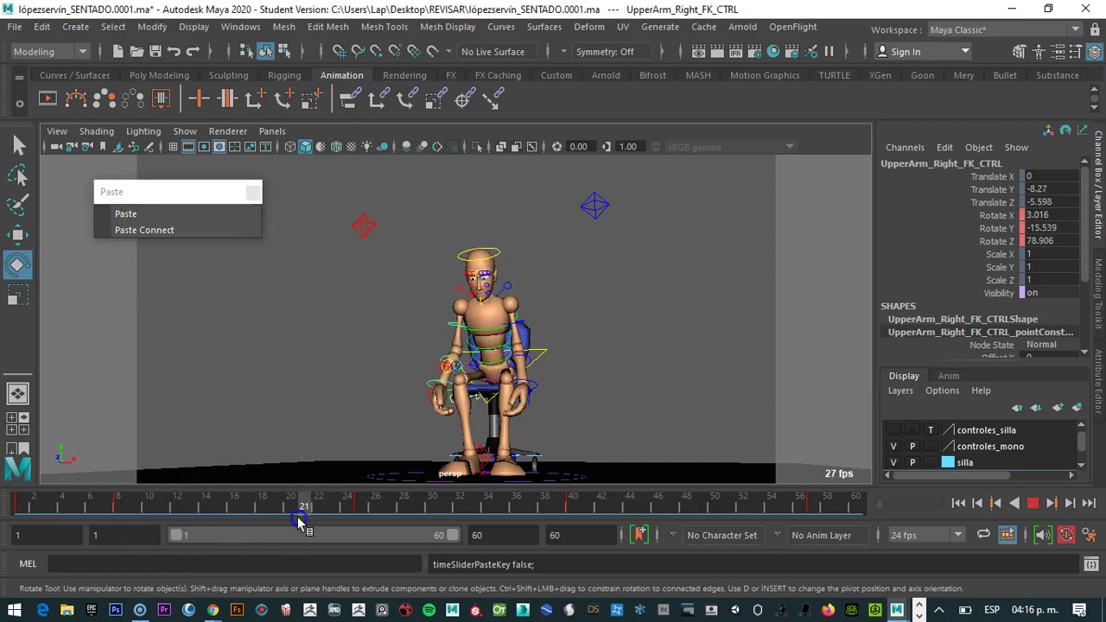
drag(432, 402, 495, 319)
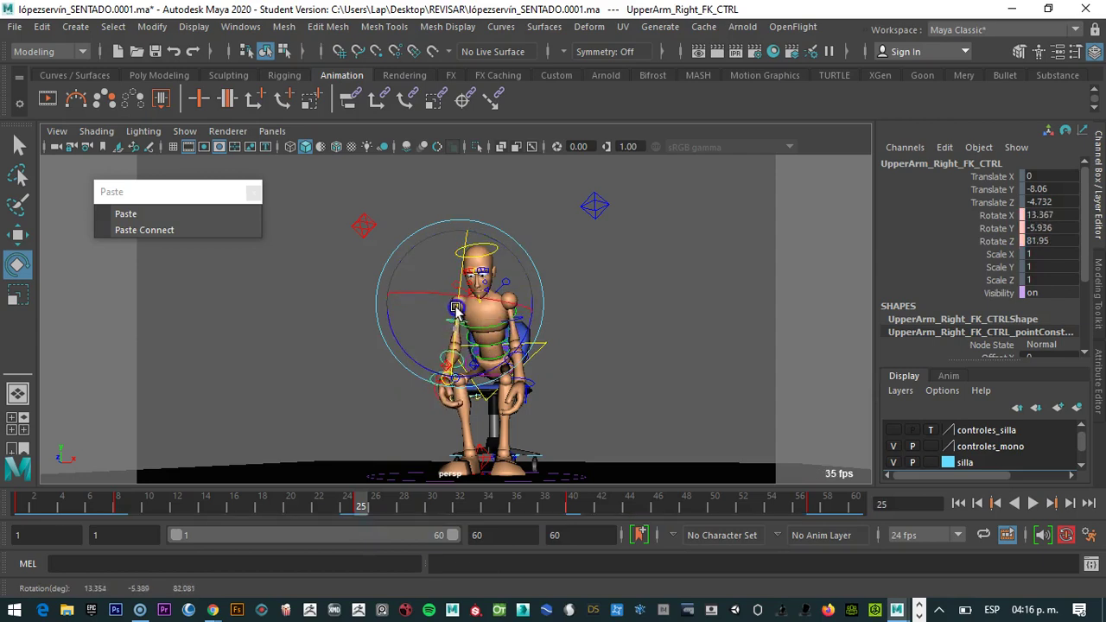
drag(353, 506, 363, 537)
Rotate the left lower arm at frame 25 to about X -10.3, Y -69.8, Z 6.4 and play back the rise
click(611, 344)
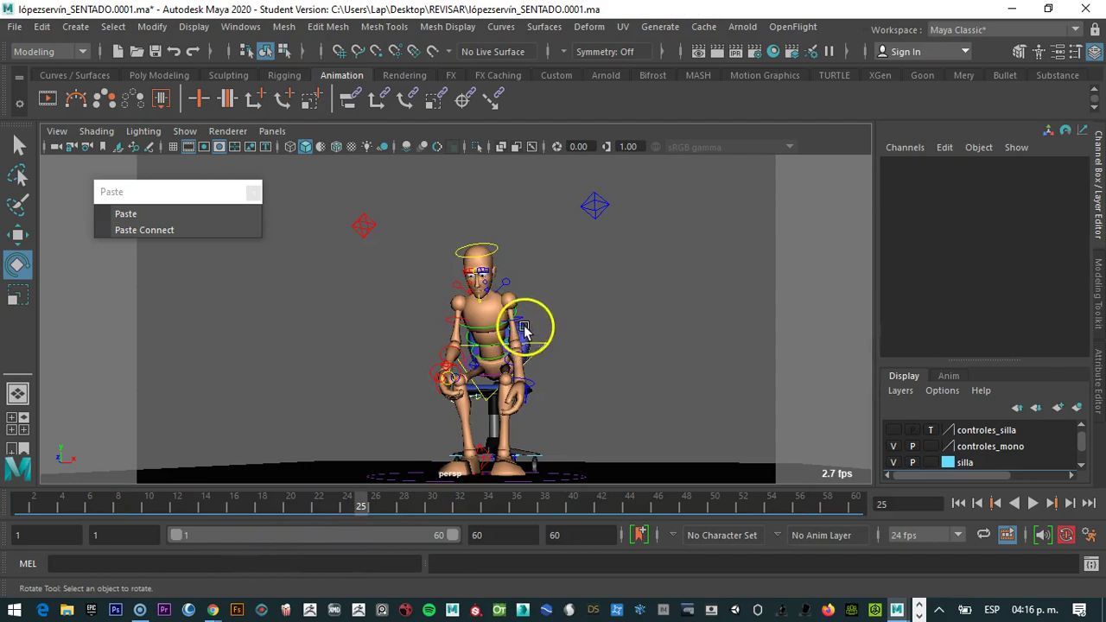
click(516, 400)
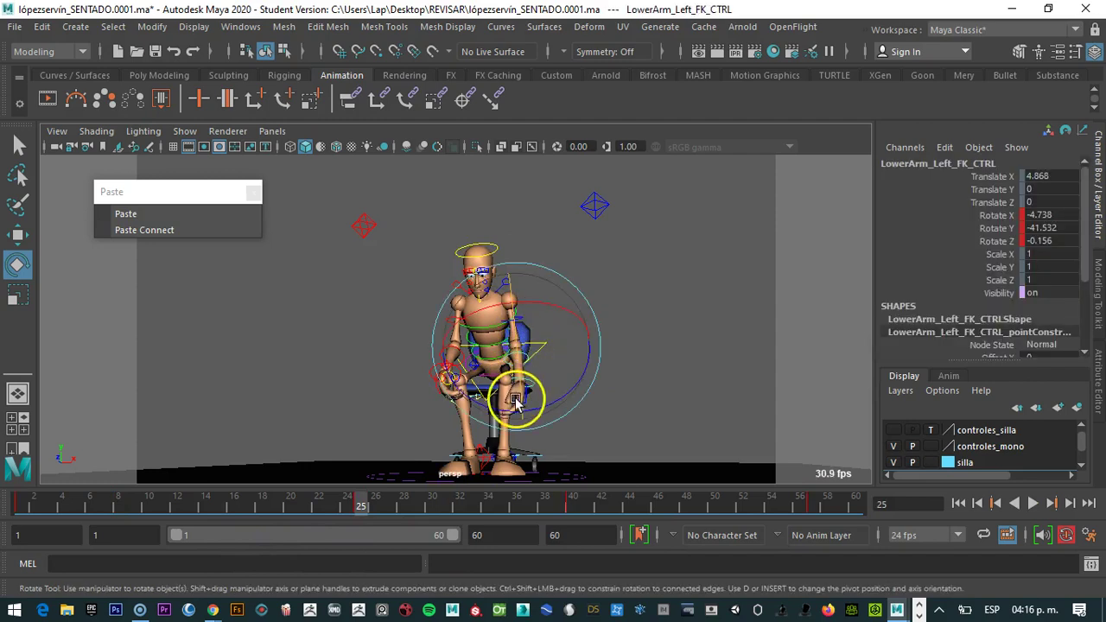
drag(514, 328, 510, 317)
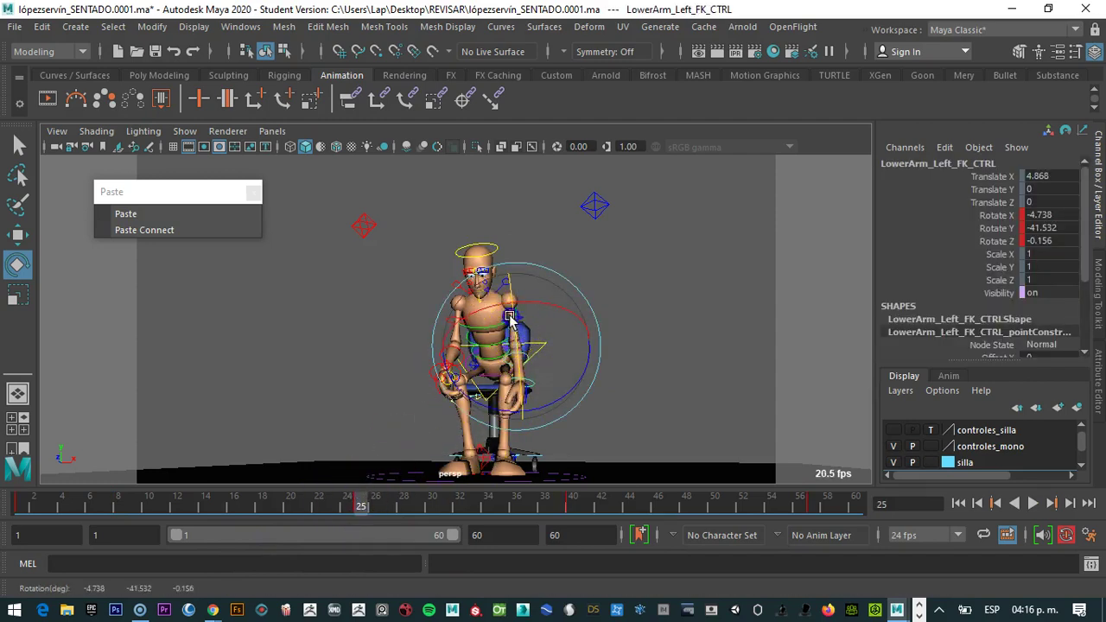
drag(160, 511, 215, 506)
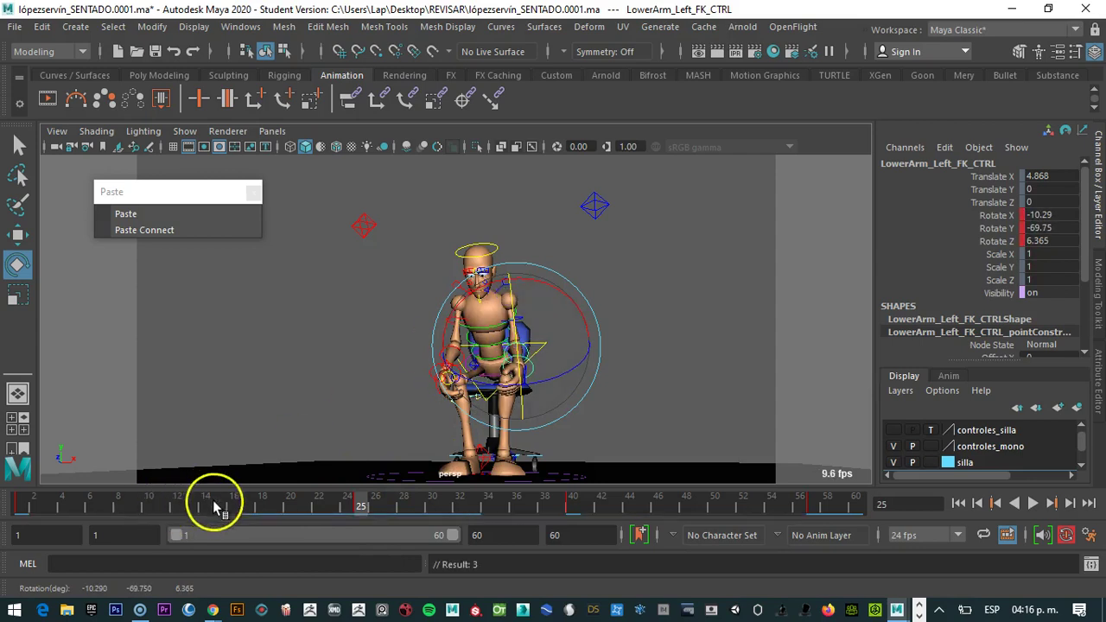
key(alt+v)
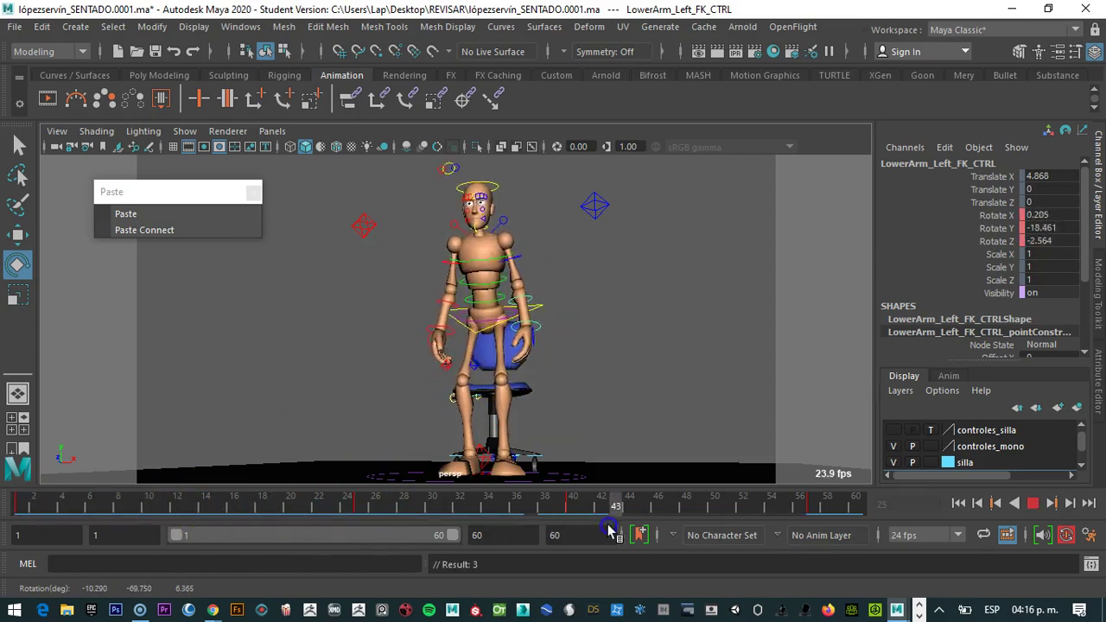
click(282, 516)
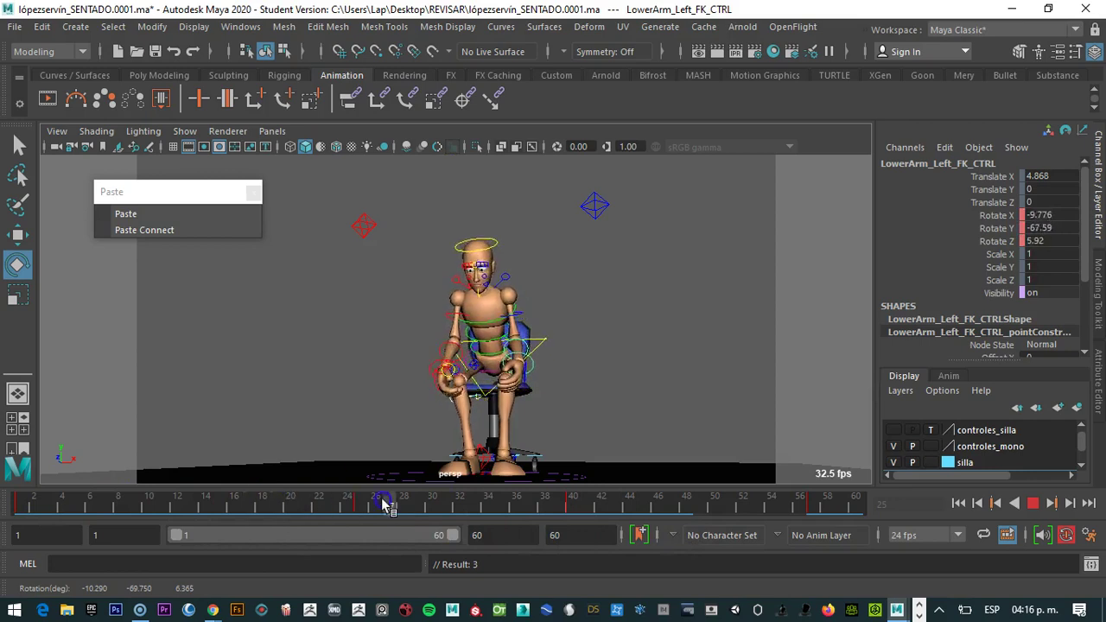
click(276, 501)
key(Escape)
Set the left hand control's Master Grip to 59 at frame 1
drag(562, 432, 549, 388)
click(549, 388)
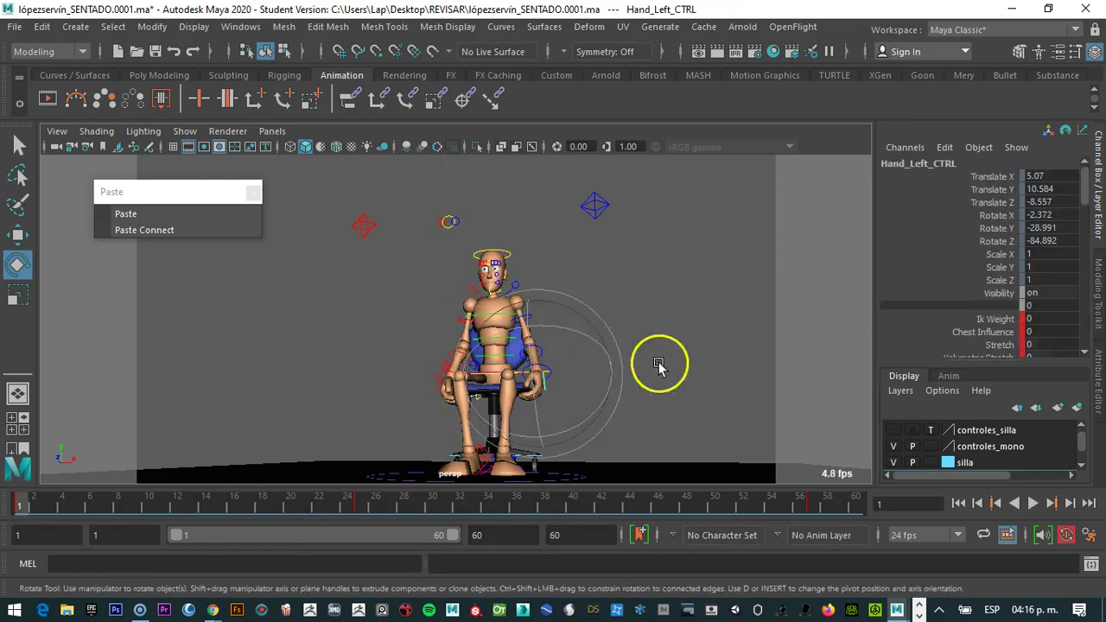
drag(1085, 189, 1094, 209)
click(1000, 233)
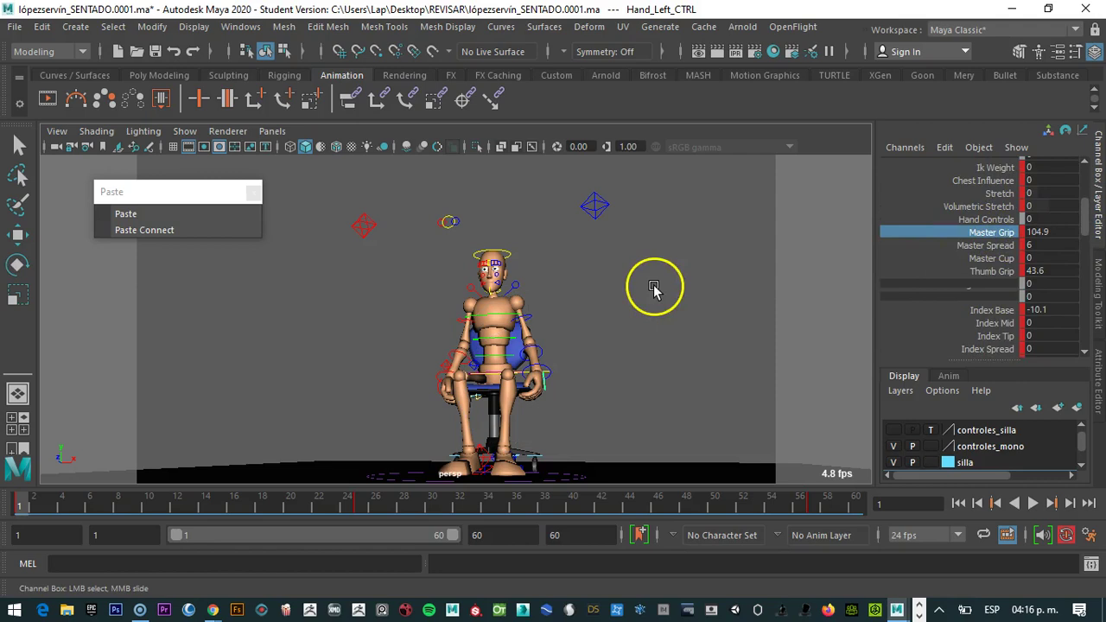
mouse_move(390, 339)
middle_down()
mouse_move(407, 375)
mouse_move(437, 383)
middle_up()
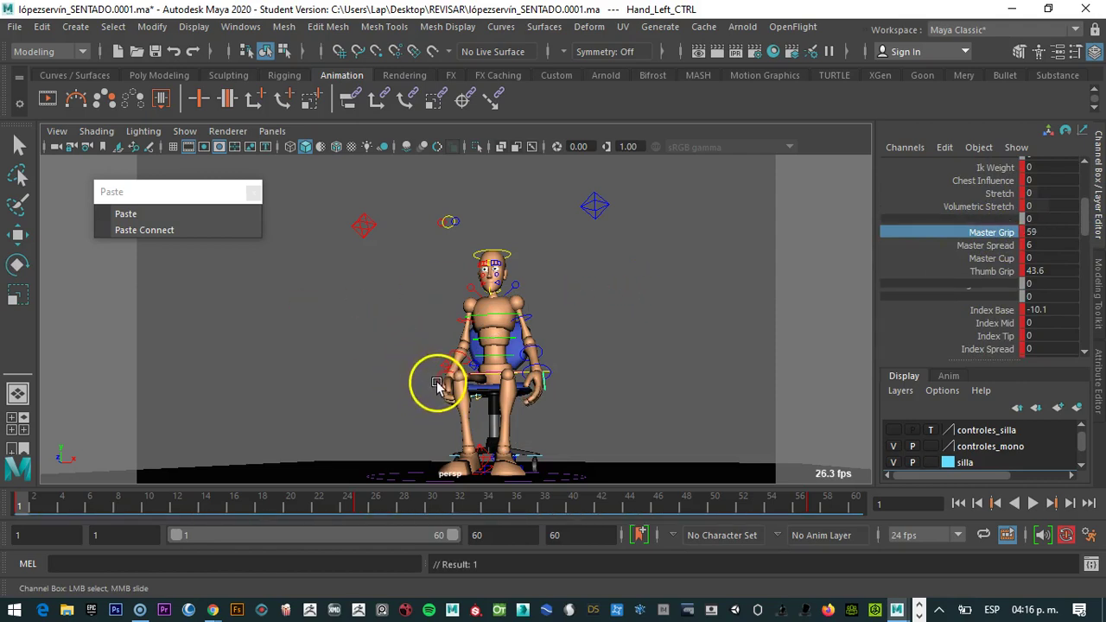
Set the right hand control's Thumb Grip to 38.2 at frame 1
click(527, 382)
key(e)
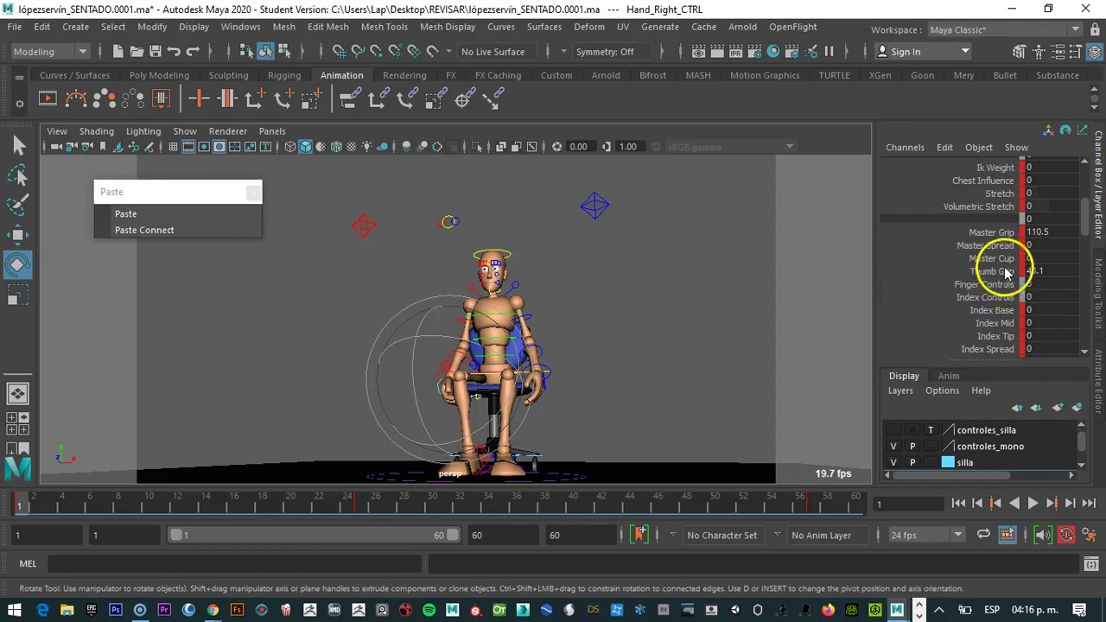
click(999, 274)
middle_drag(637, 310, 395, 306)
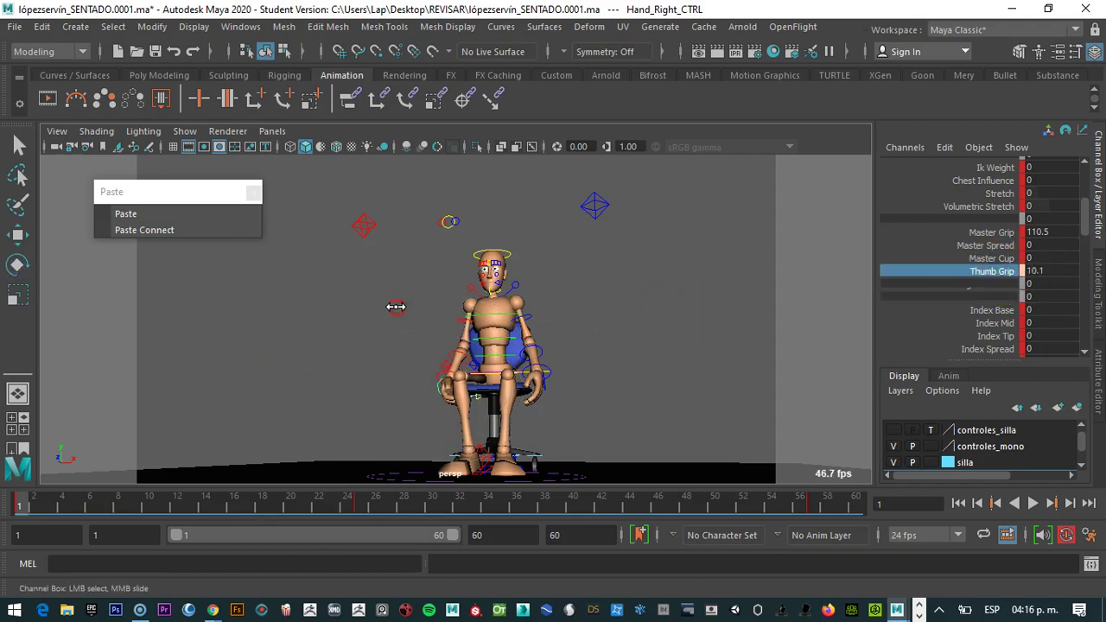
click(993, 259)
middle_drag(762, 293, 618, 312)
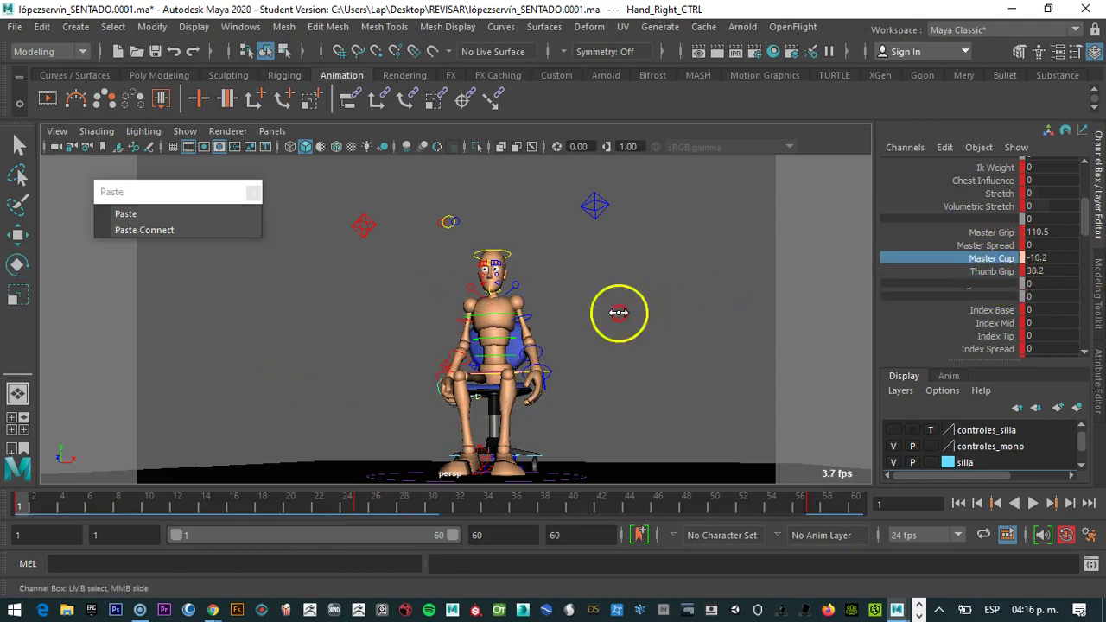
key(ctrl+z)
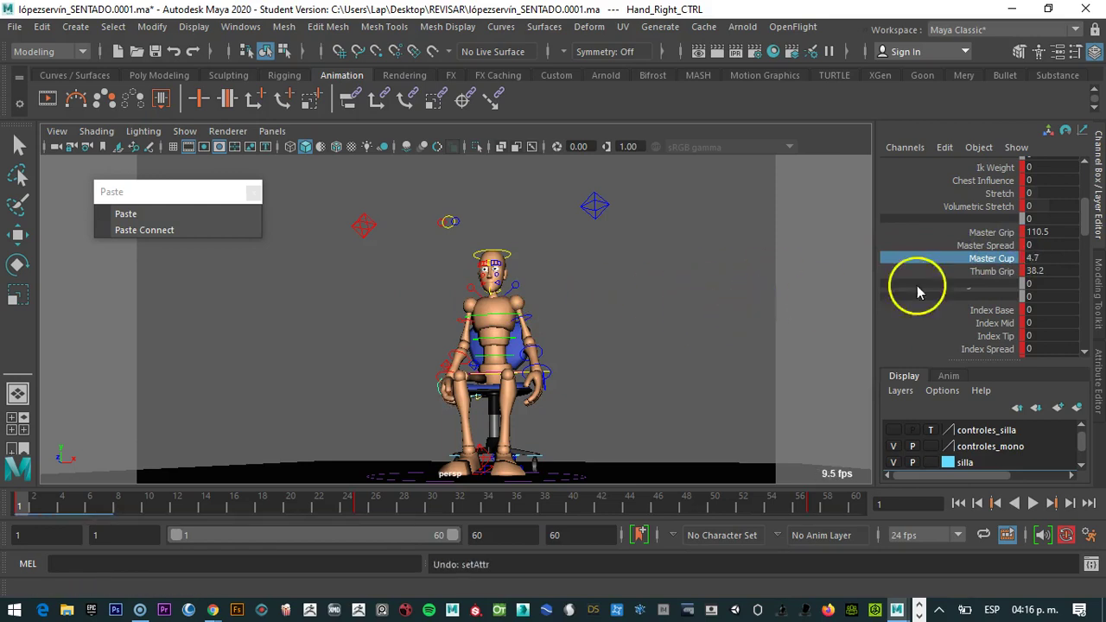
Lower the right hand's Master Grip at frame 1 to relax the fingers, and scrub the lean forward
click(950, 233)
middle_drag(736, 295, 497, 298)
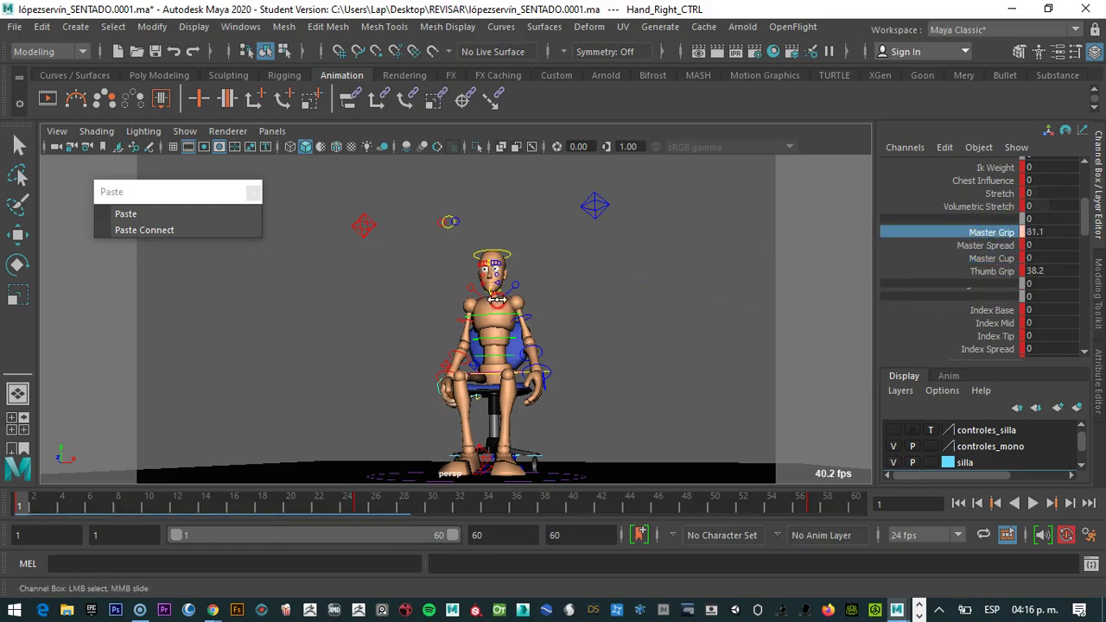
drag(20, 510, 317, 518)
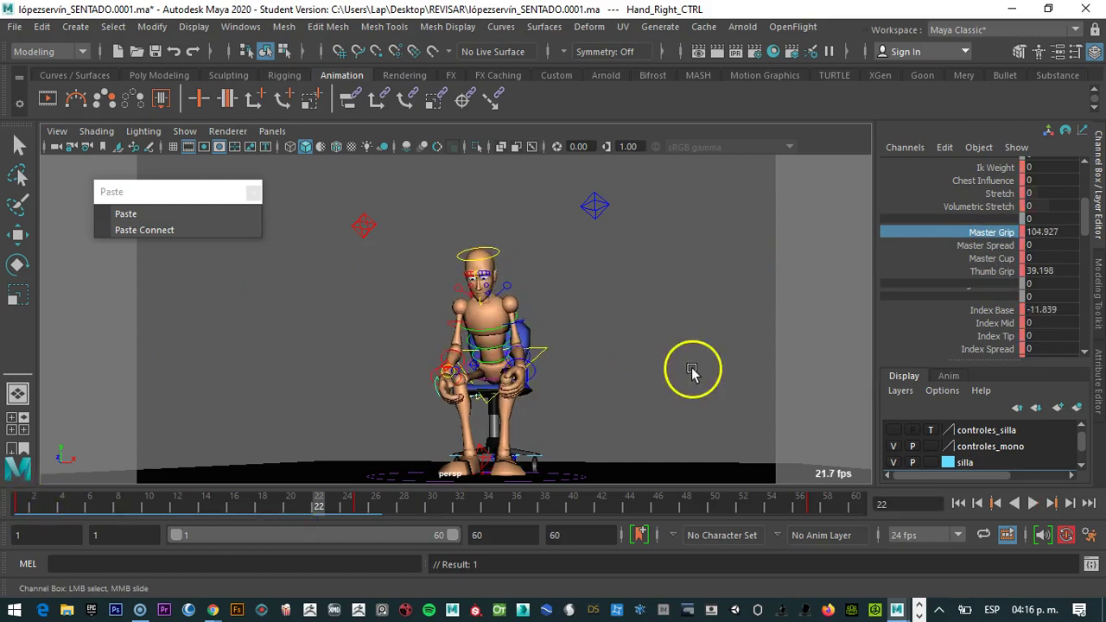
Raise the right hand's Master Grip at frame 25 to about 122 and deselect the control
click(360, 505)
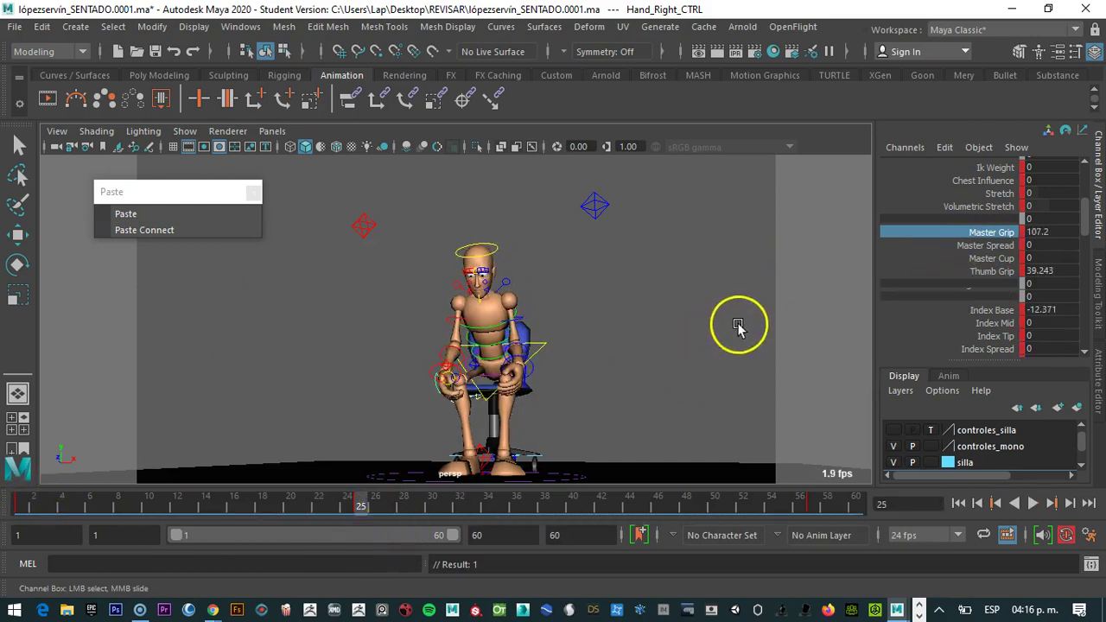
key(e)
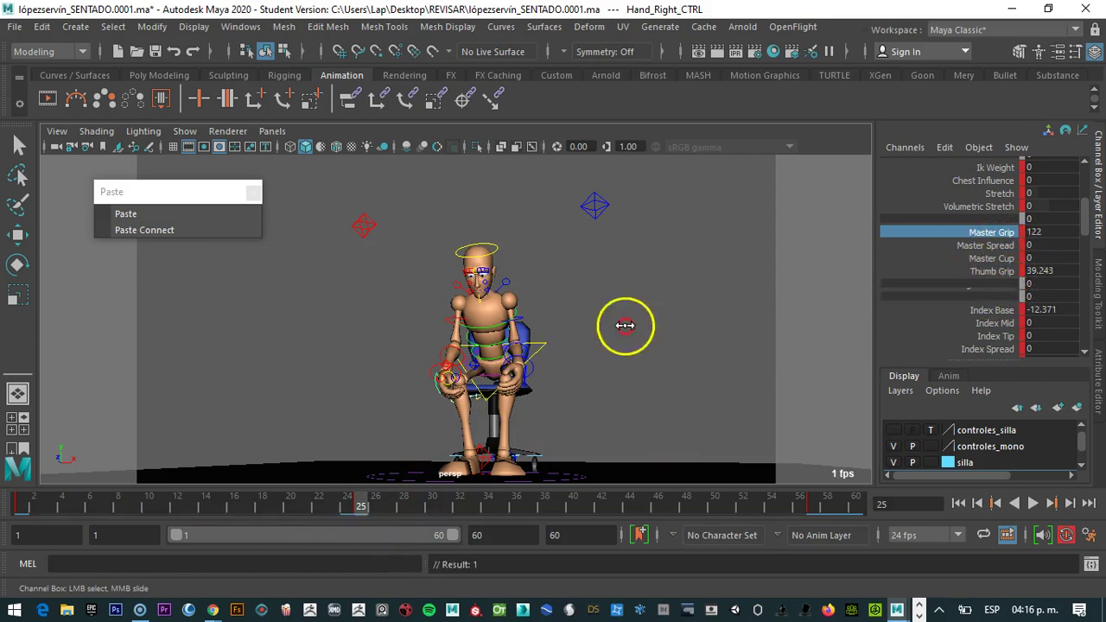
click(609, 304)
click(553, 420)
Set the left hand's Master Grip to 122 at frame 25 and scrub through the rise from the chair
click(527, 385)
click(534, 394)
drag(534, 393, 432, 469)
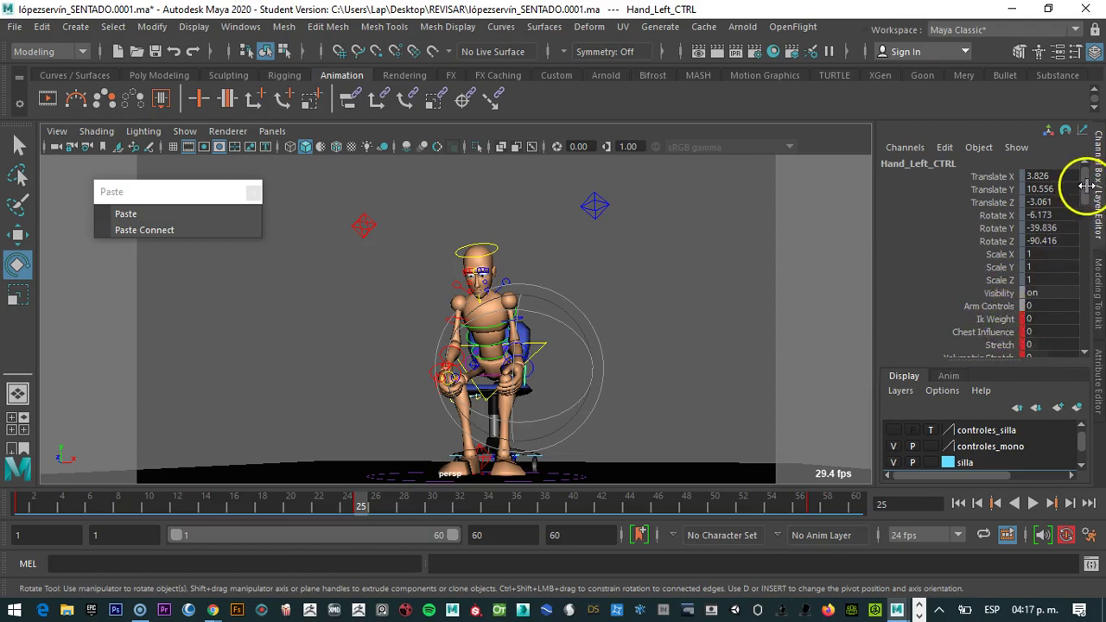
scroll(1085, 185, down, 4)
click(996, 285)
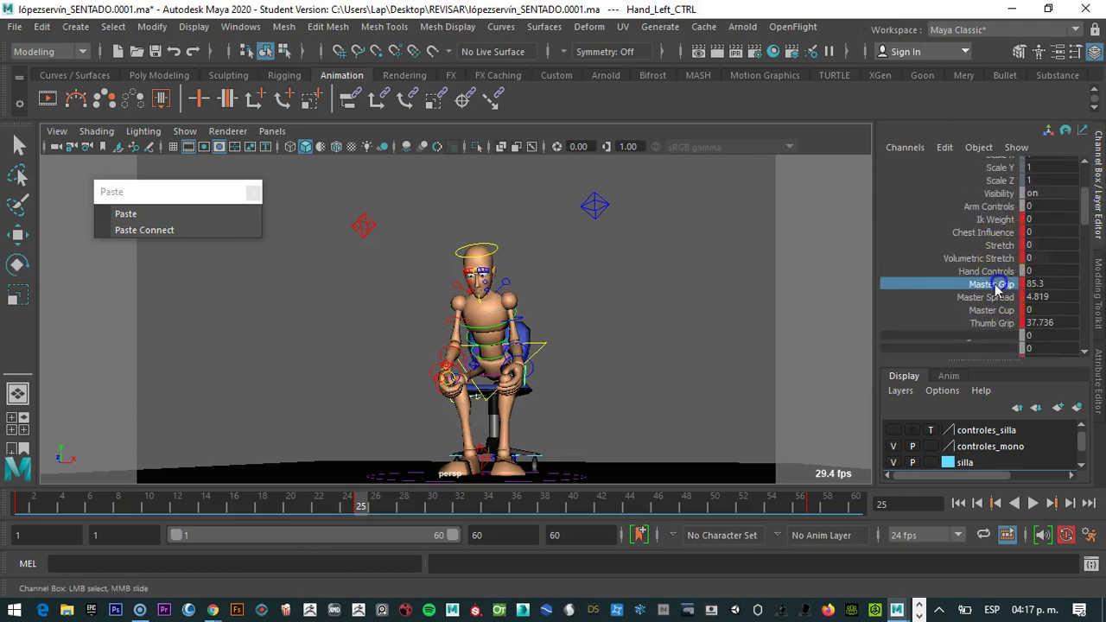
middle_drag(644, 336, 439, 356)
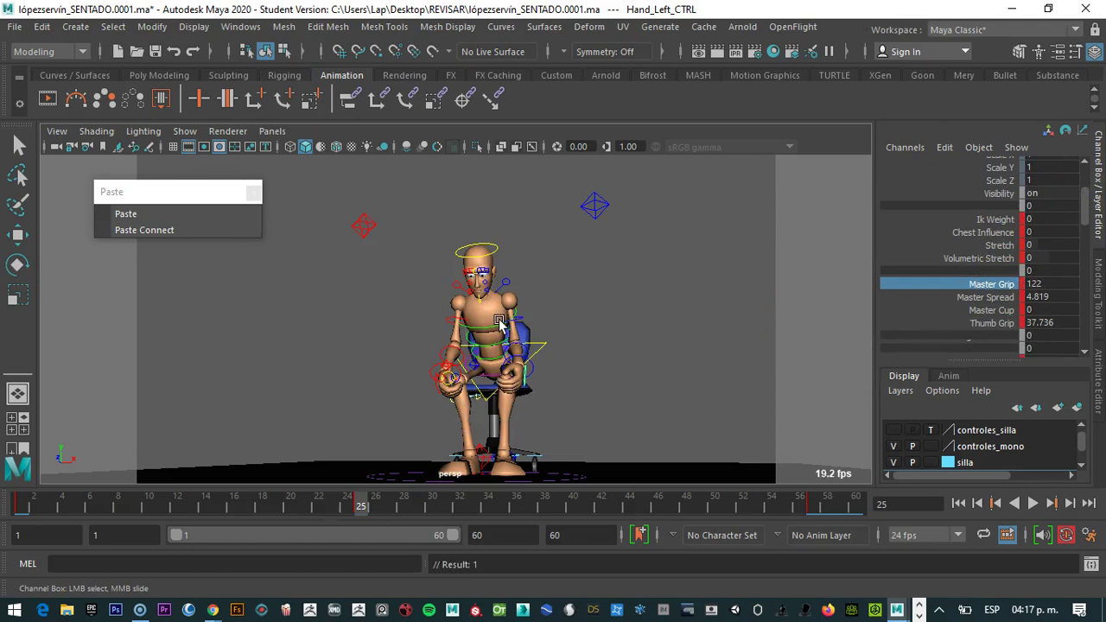
drag(347, 495, 519, 474)
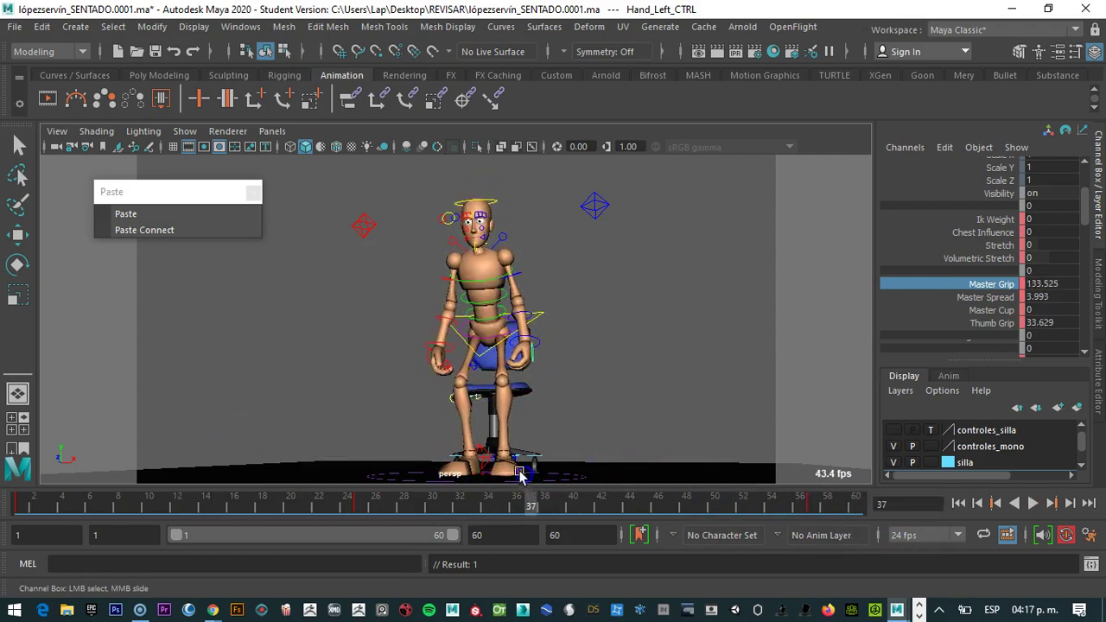
Rotate the right hand FK control to about -4.2, -0.2, 8.2 at frame 29 and adjust the left hand FK control's rotation there
alt+drag(269, 357, 329, 415)
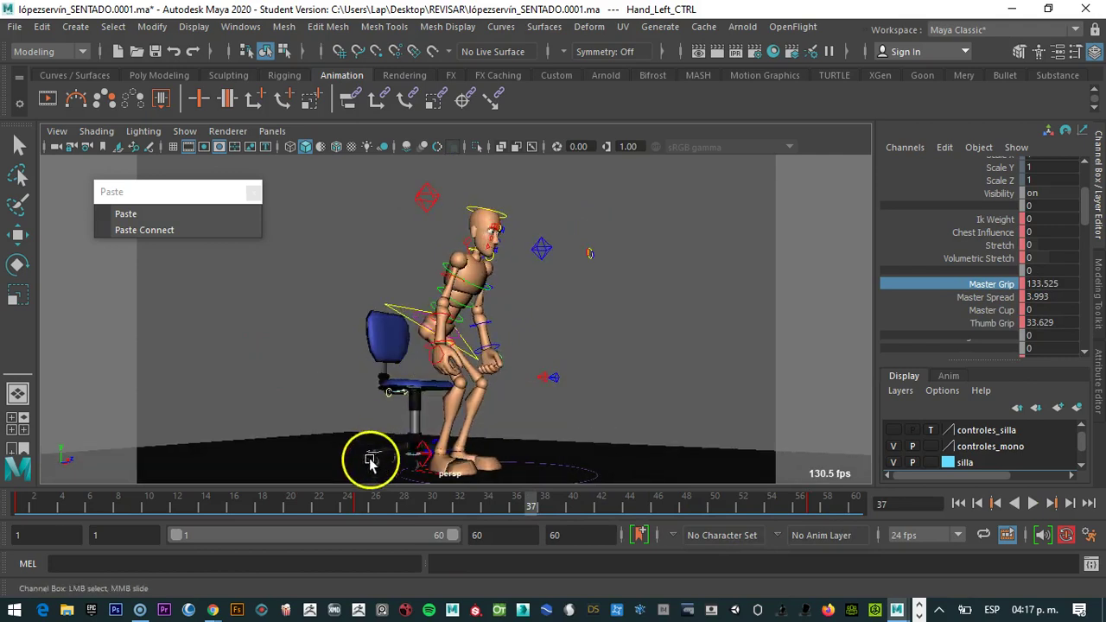
drag(363, 499, 182, 481)
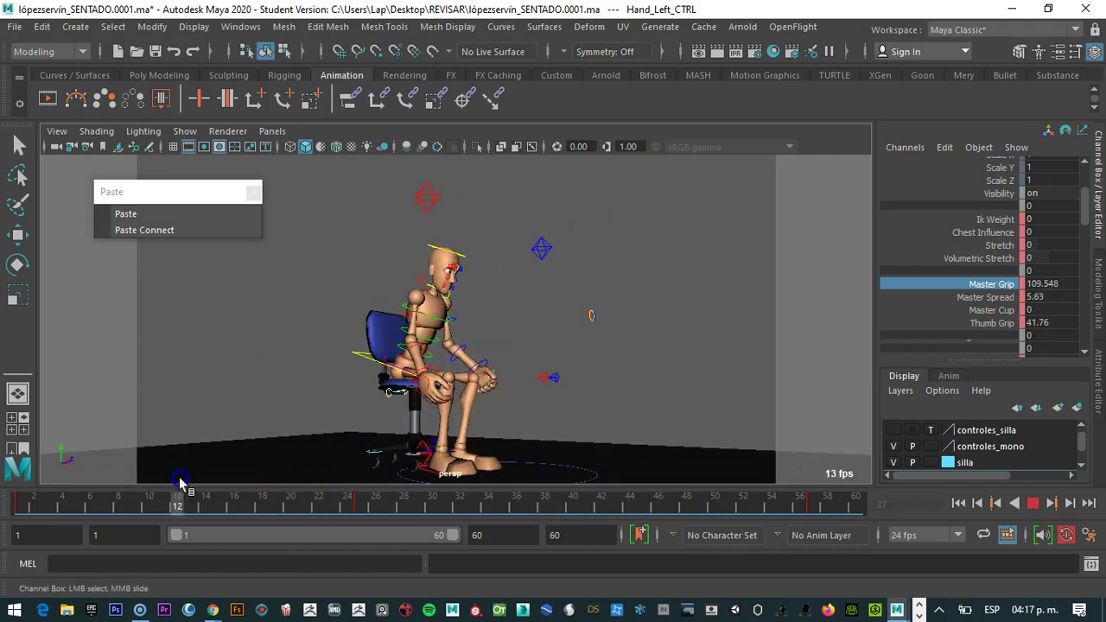
drag(328, 490, 422, 483)
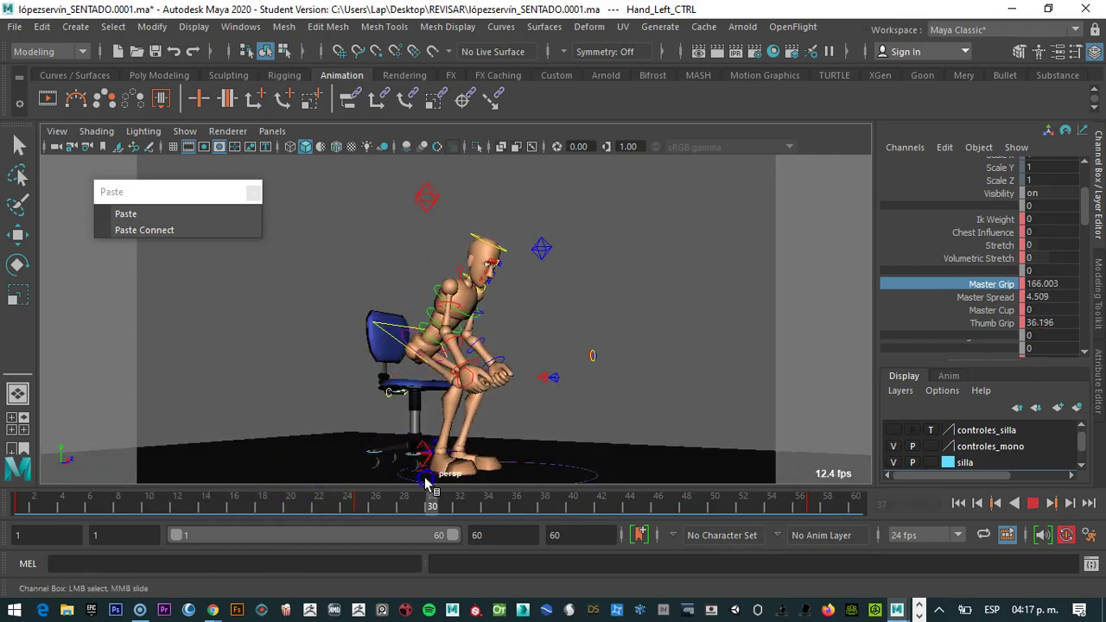
key(e)
click(574, 298)
click(478, 364)
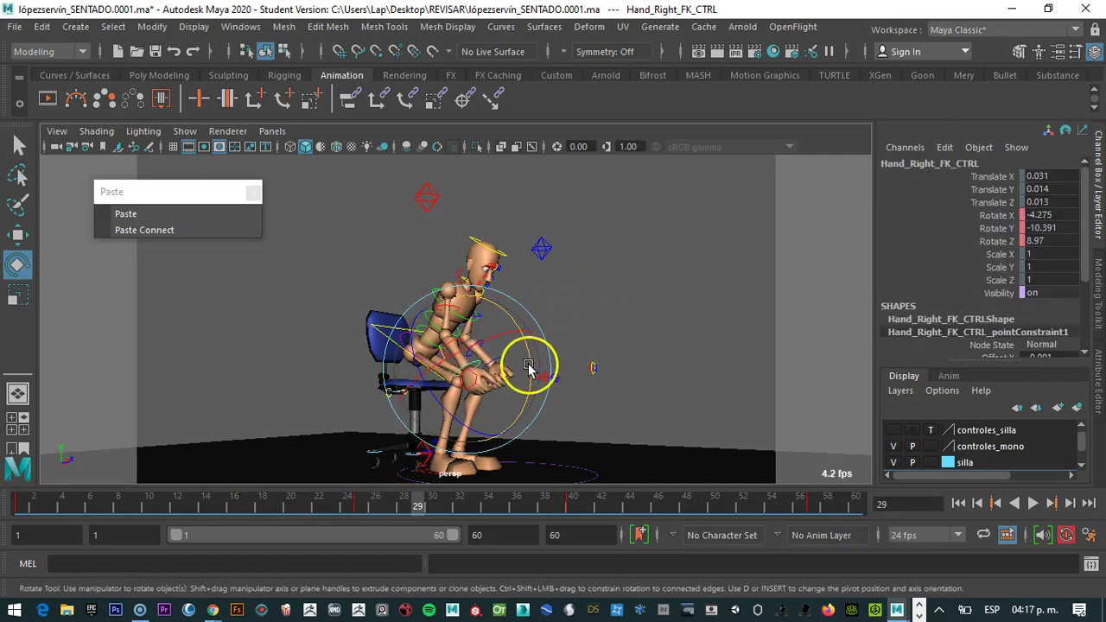
drag(528, 366, 532, 364)
click(586, 331)
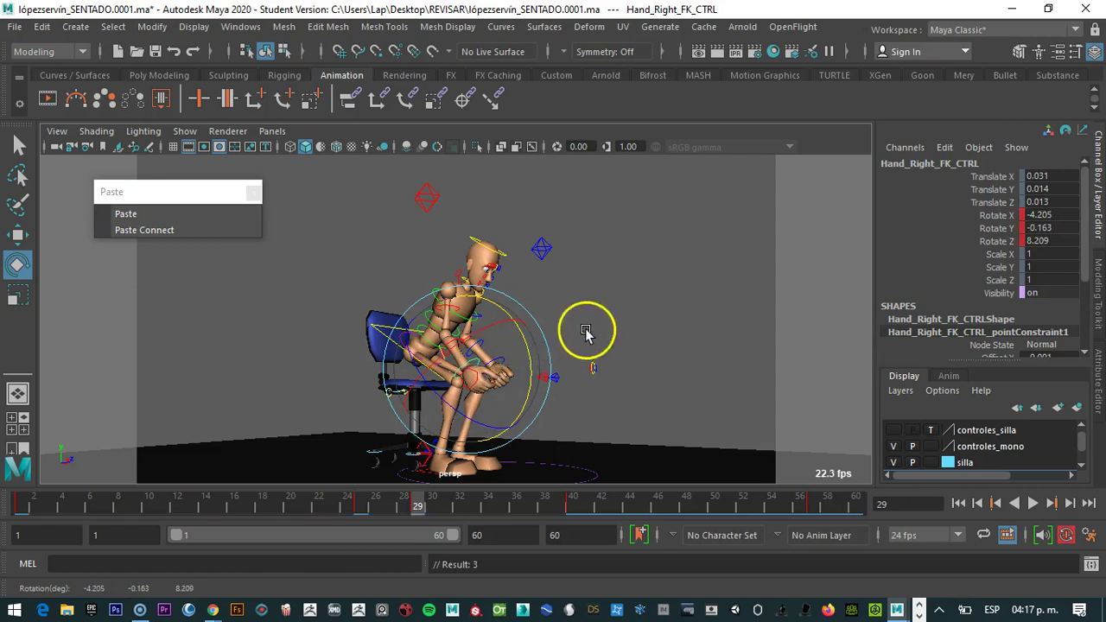
click(504, 358)
drag(556, 361, 563, 360)
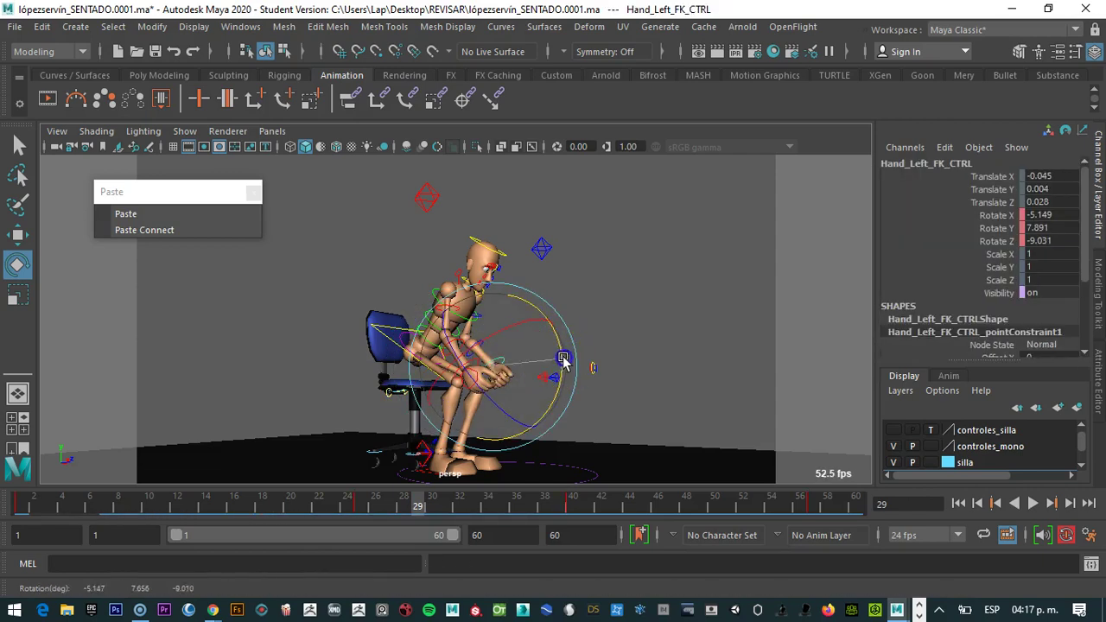
At frame 31, rotate the left hand FK control to about -14.7 in Y and the right one to about 12.5 in Y
click(424, 506)
click(444, 506)
click(486, 349)
click(618, 310)
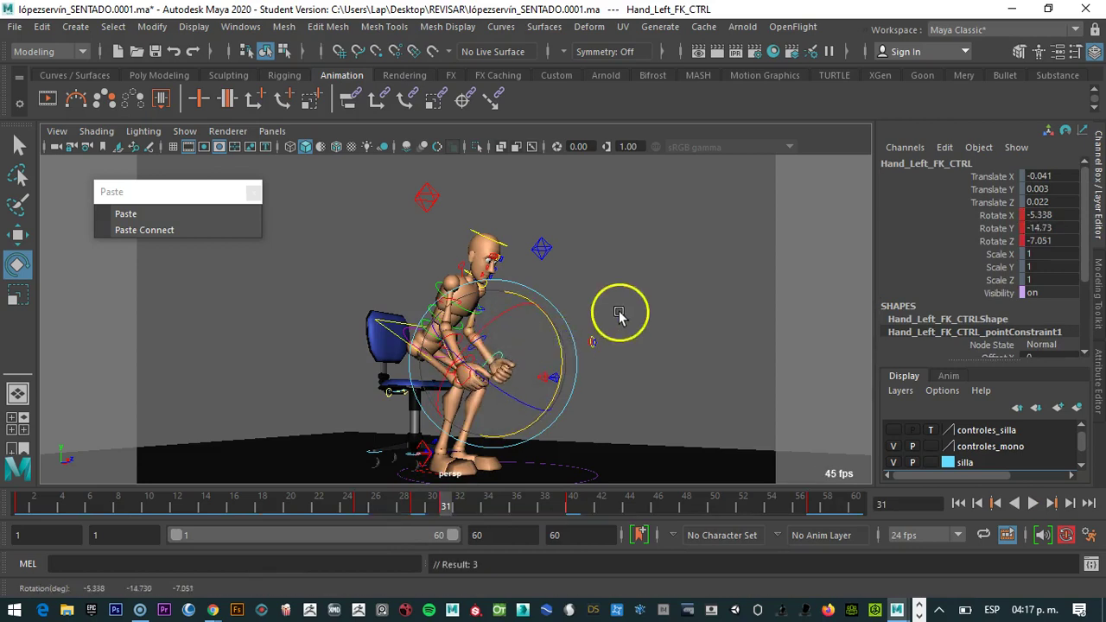
click(467, 365)
drag(521, 366, 528, 360)
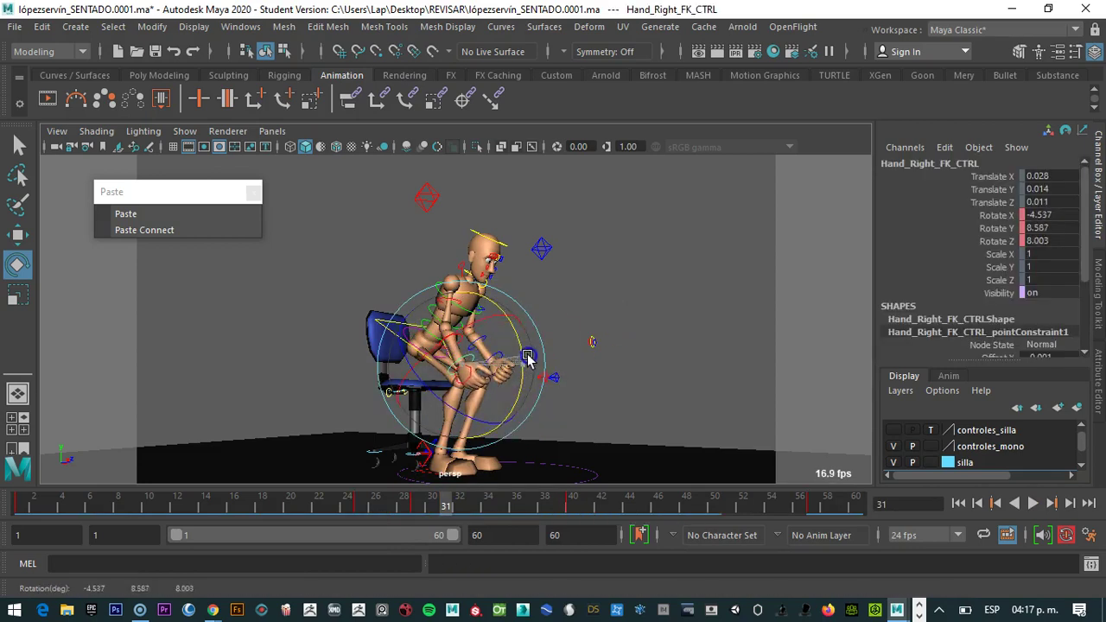
Scrub through the whole rise from the chair, checking the hand motion from the side and from the front
mouse_move(442, 510)
mouse_down()
mouse_move(225, 516)
mouse_move(576, 509)
mouse_up()
mouse_move(193, 501)
mouse_down()
mouse_move(762, 503)
mouse_move(374, 508)
mouse_up()
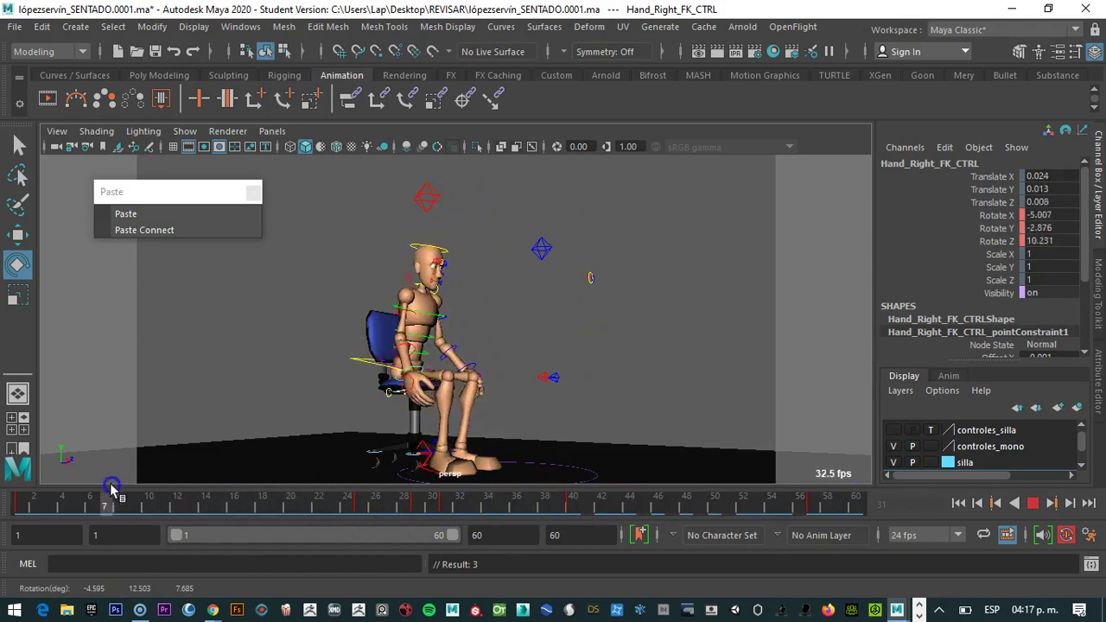
mouse_move(443, 498)
mouse_down()
mouse_move(753, 510)
mouse_move(284, 518)
mouse_move(388, 510)
mouse_move(678, 528)
mouse_move(124, 500)
mouse_move(393, 503)
mouse_move(152, 488)
mouse_move(446, 501)
mouse_up()
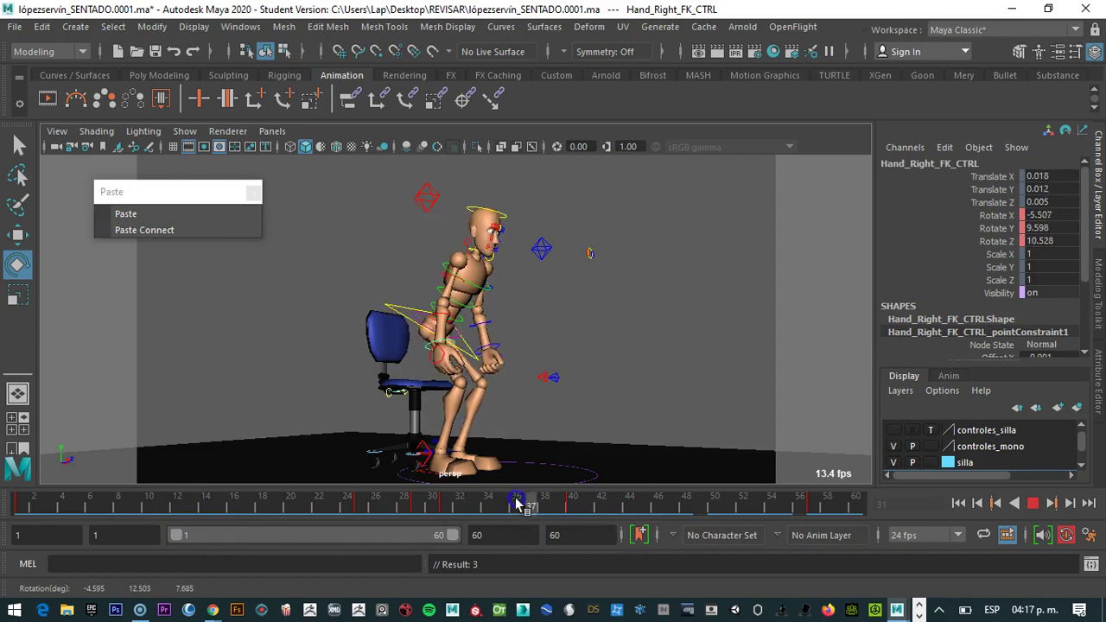
drag(709, 499, 292, 473)
drag(90, 459, 166, 467)
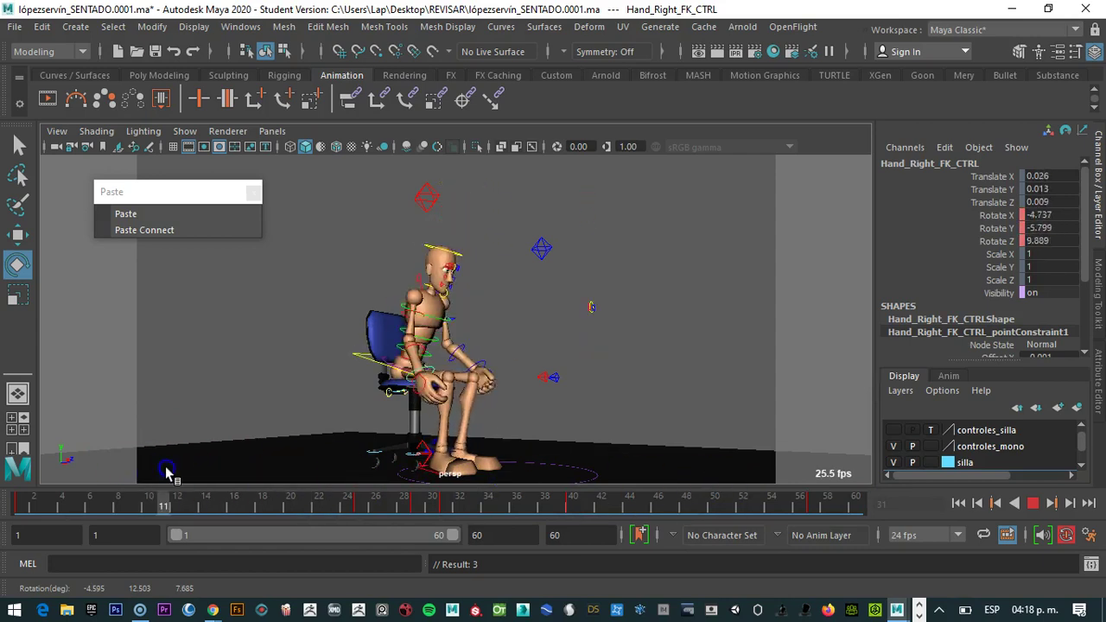
drag(489, 464, 431, 450)
alt+drag(531, 380, 402, 364)
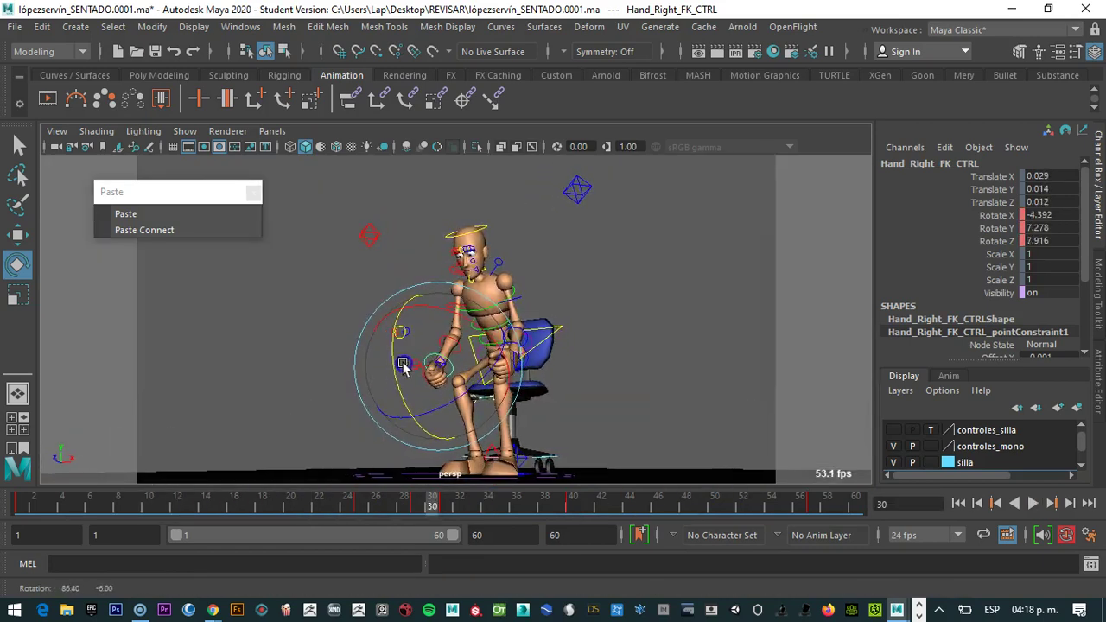
drag(384, 503, 820, 471)
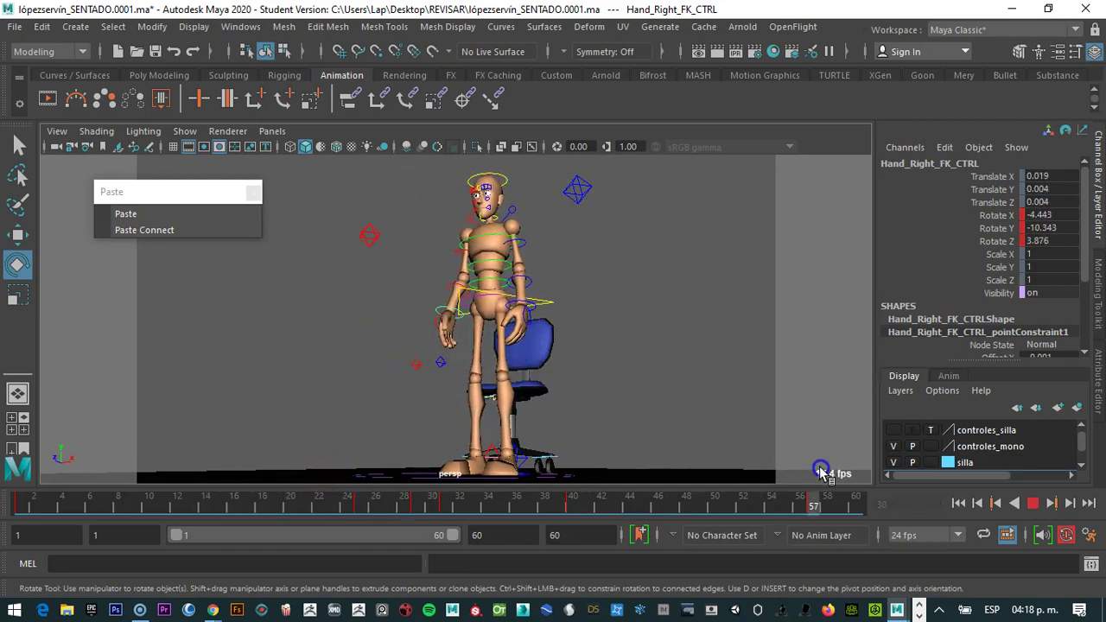
Select the left and right eye target controls together and check the gaze in close-up up to the forward lean at frame 28
alt+middle_drag(506, 198, 505, 354)
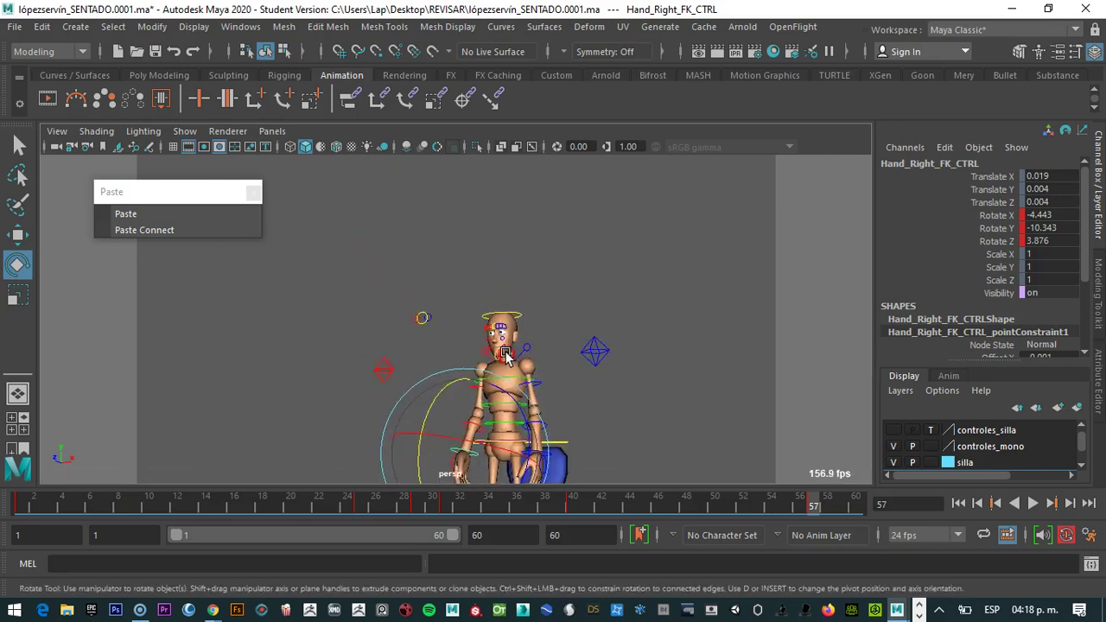
scroll(506, 354, up, 3)
click(412, 316)
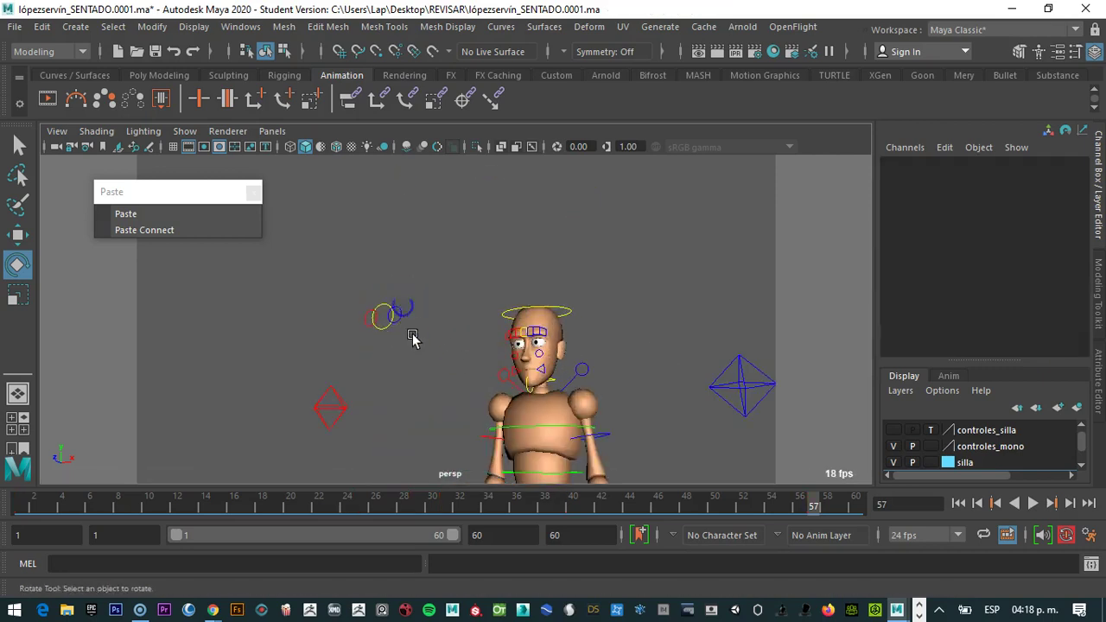
key(q)
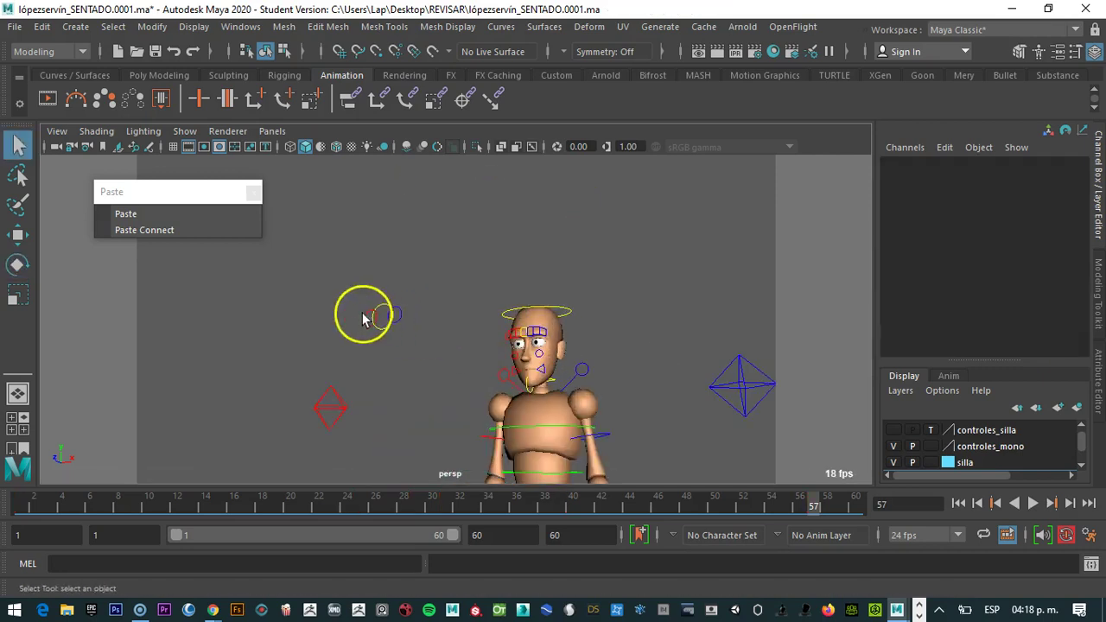
click(400, 309)
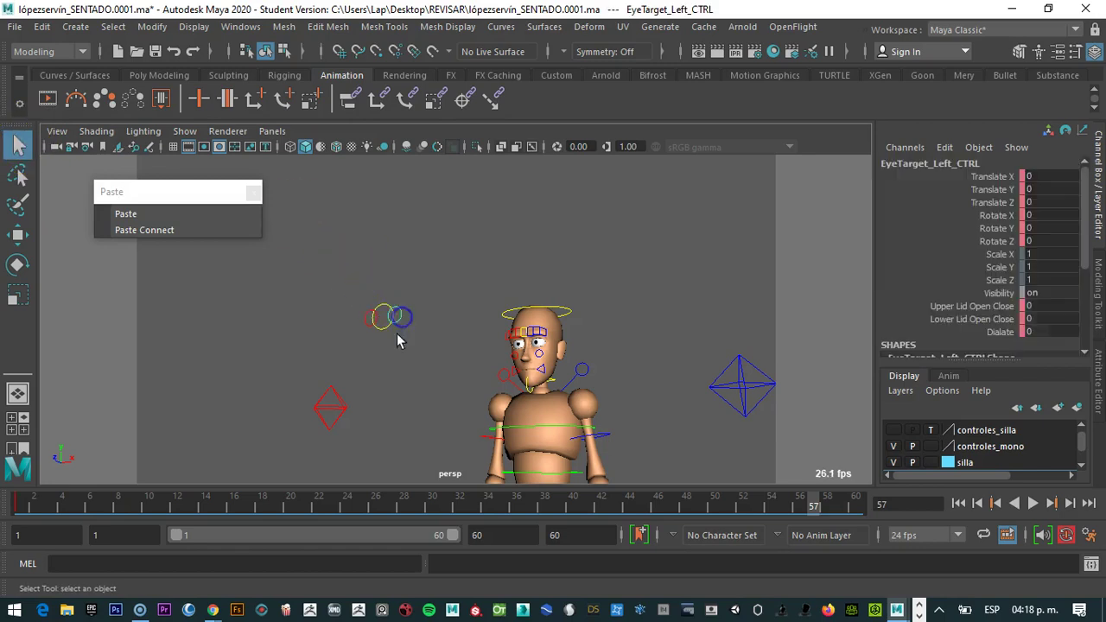
click(388, 316)
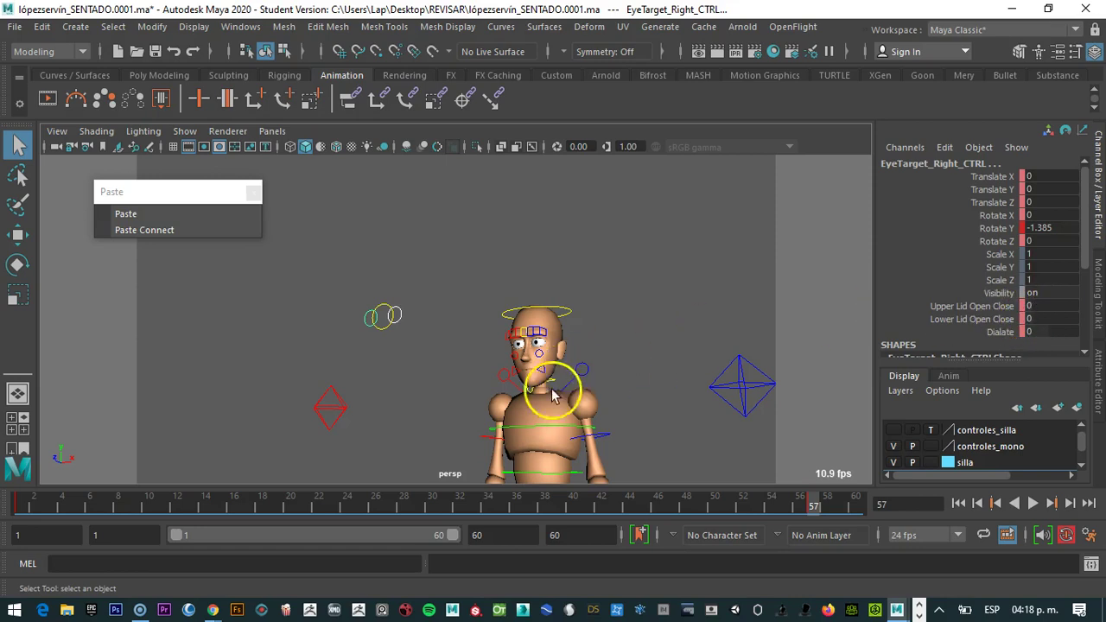
key(alt+v)
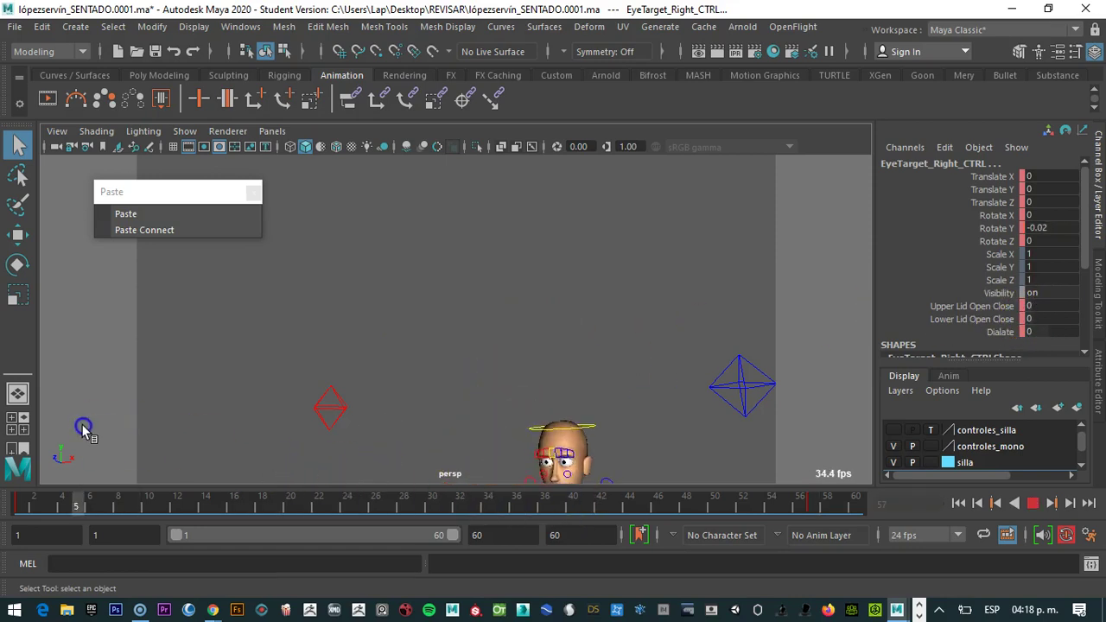
key(alt+v)
alt+middle_drag(602, 441, 571, 278)
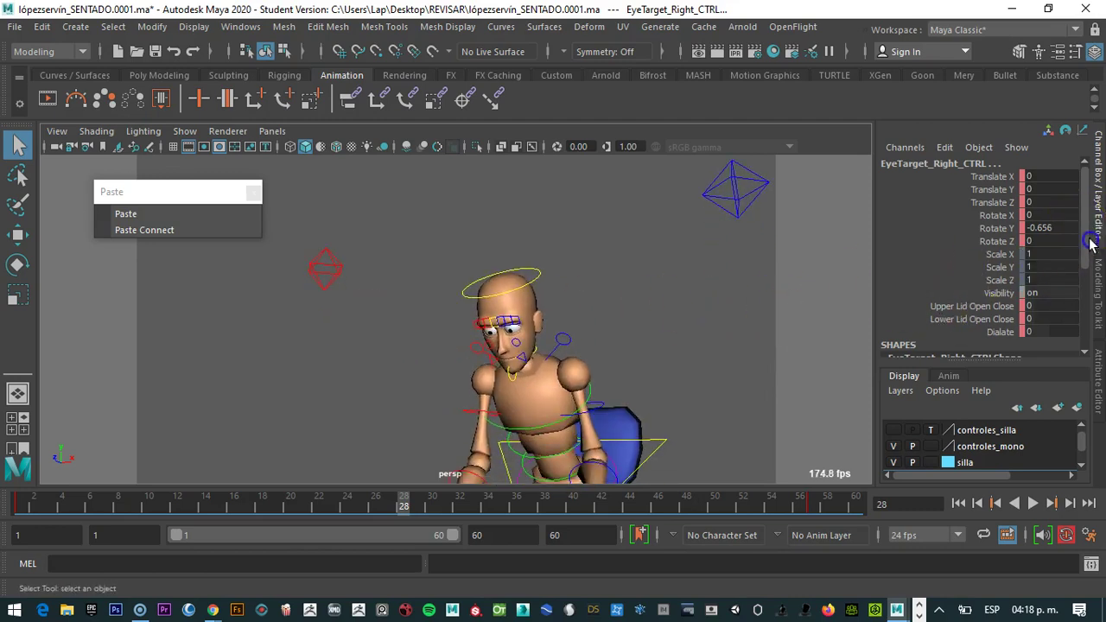
Close the upper eyelids at frame 22 by setting both eye targets' Upper Lid Open Close to 0.8
scroll(1067, 253, down, 2)
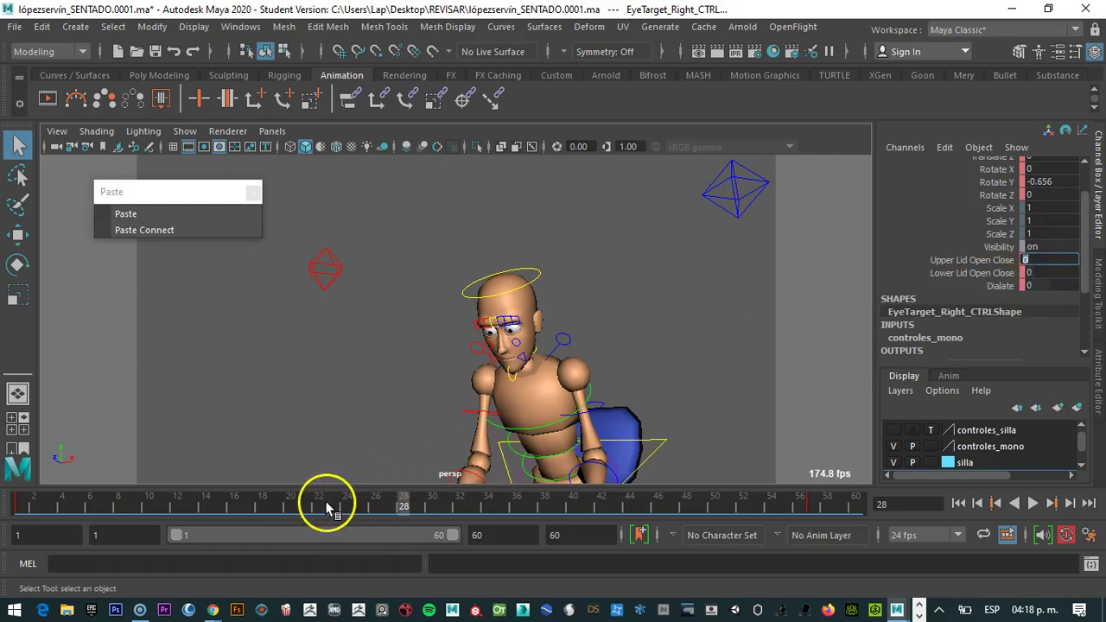
drag(313, 504, 318, 506)
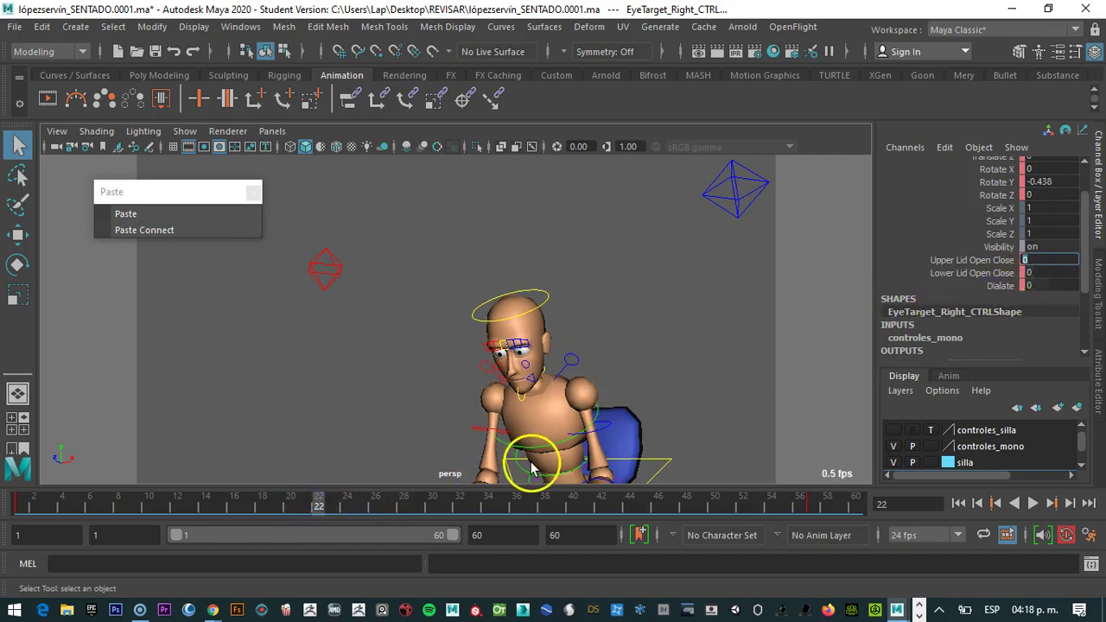
text(5)
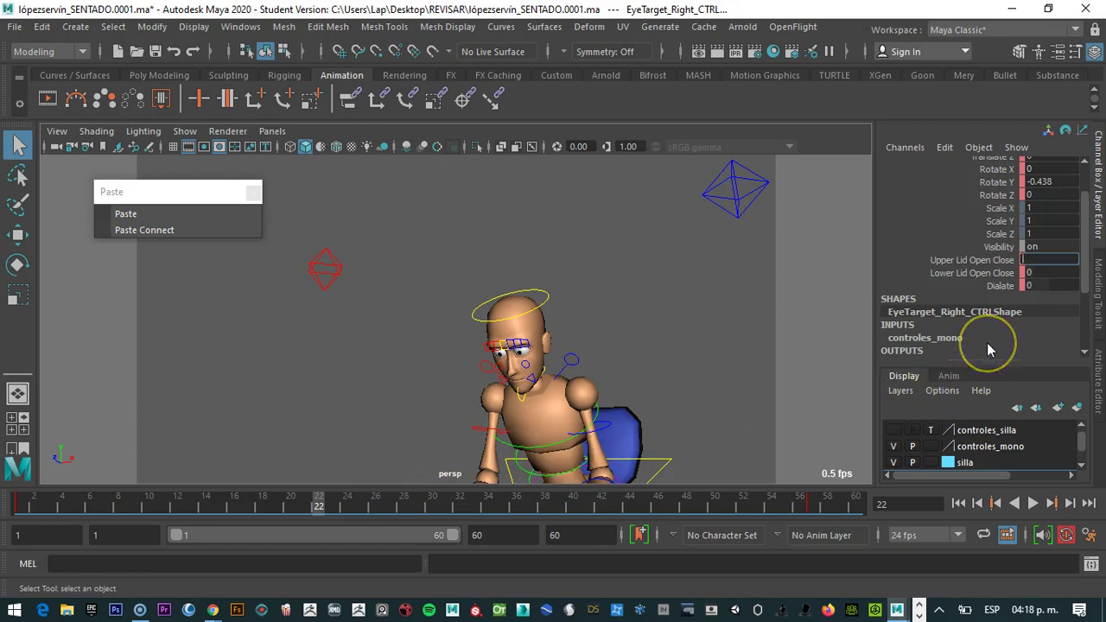
text(0)
key(Return)
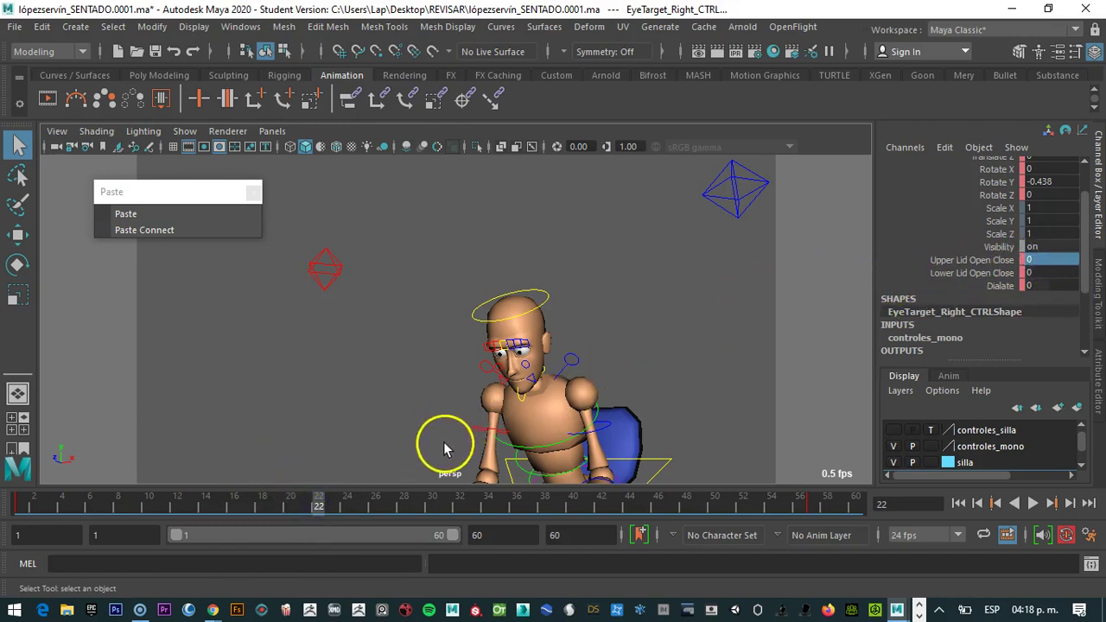
click(993, 259)
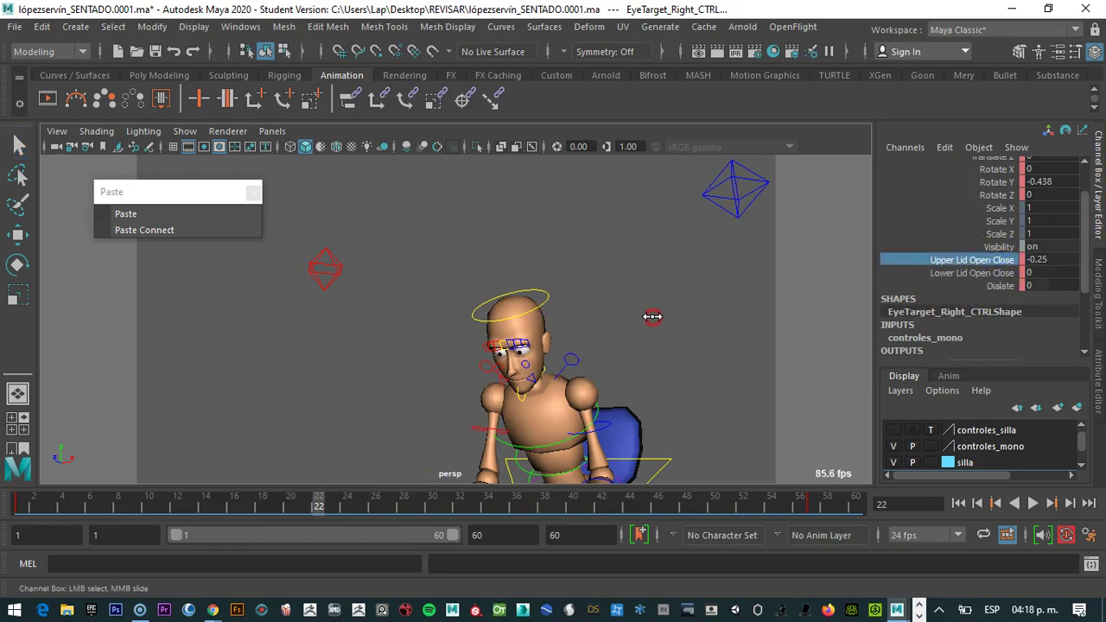
Set both eye targets' Upper Lid Open Close to 0 at frame 18 and scrub through the motion to the standing pose
drag(333, 506, 264, 512)
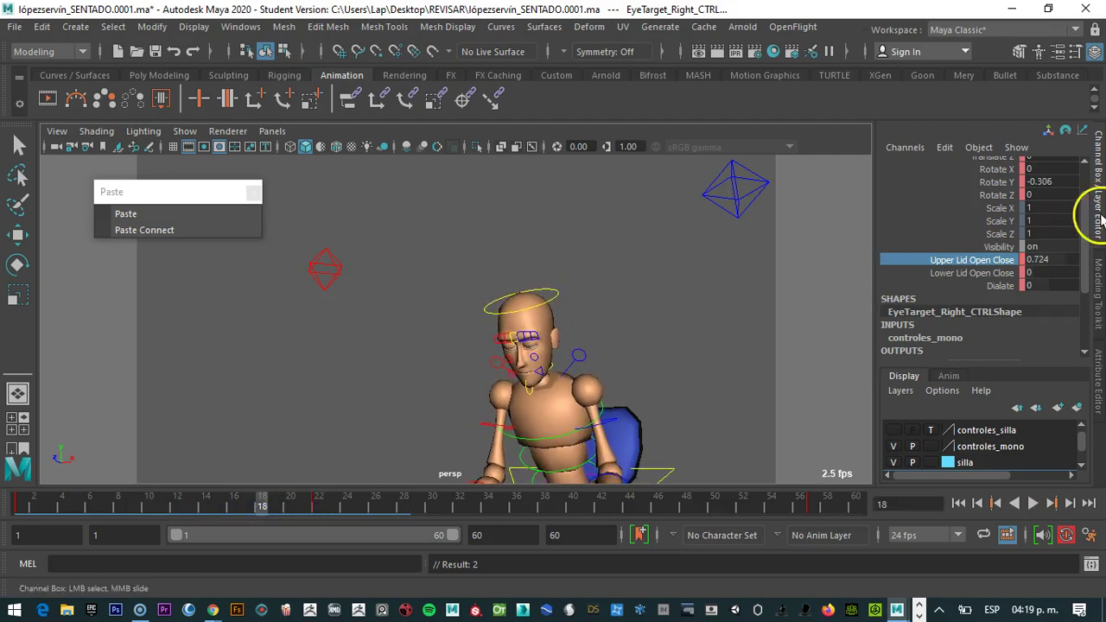
click(1056, 259)
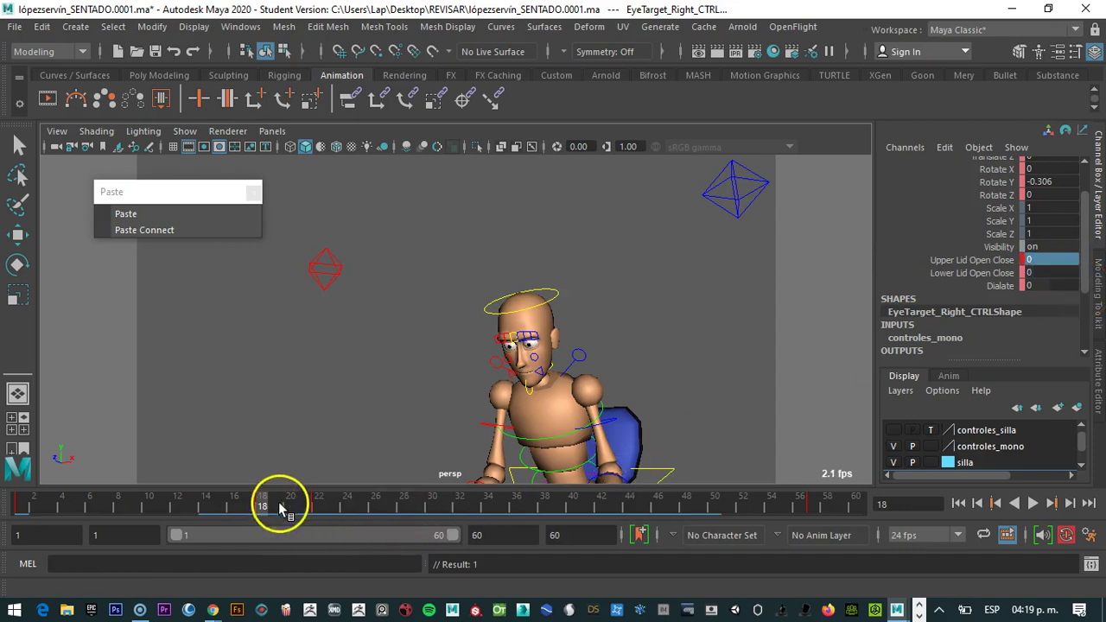
click(72, 502)
key(alt+v)
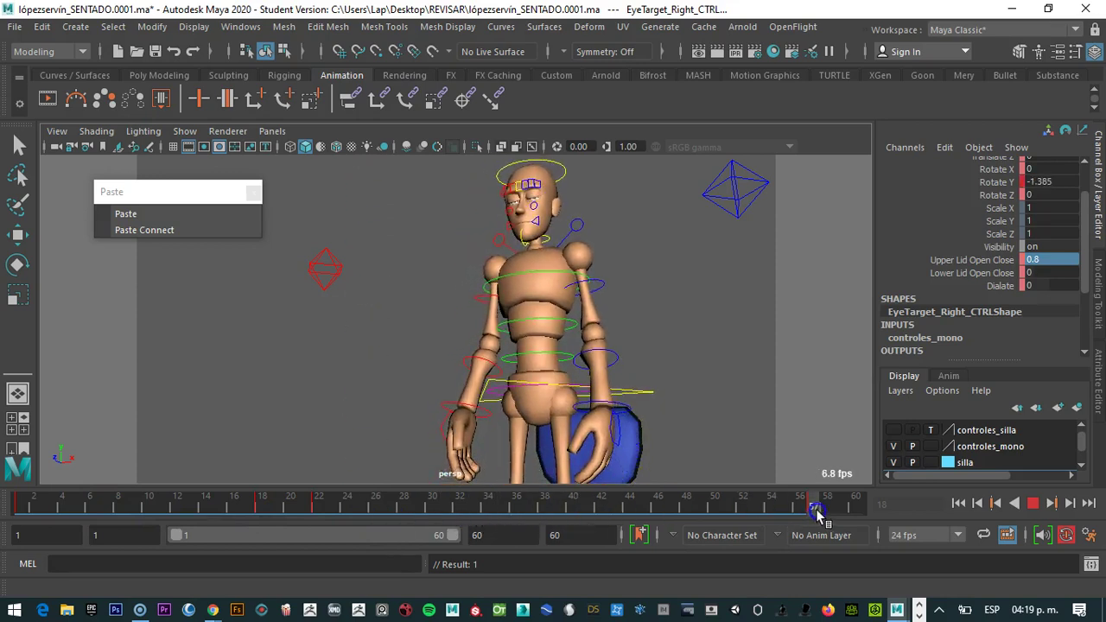
Reopen the upper eyelids at frame 57 by setting Upper Lid Open Close to 0
click(1036, 259)
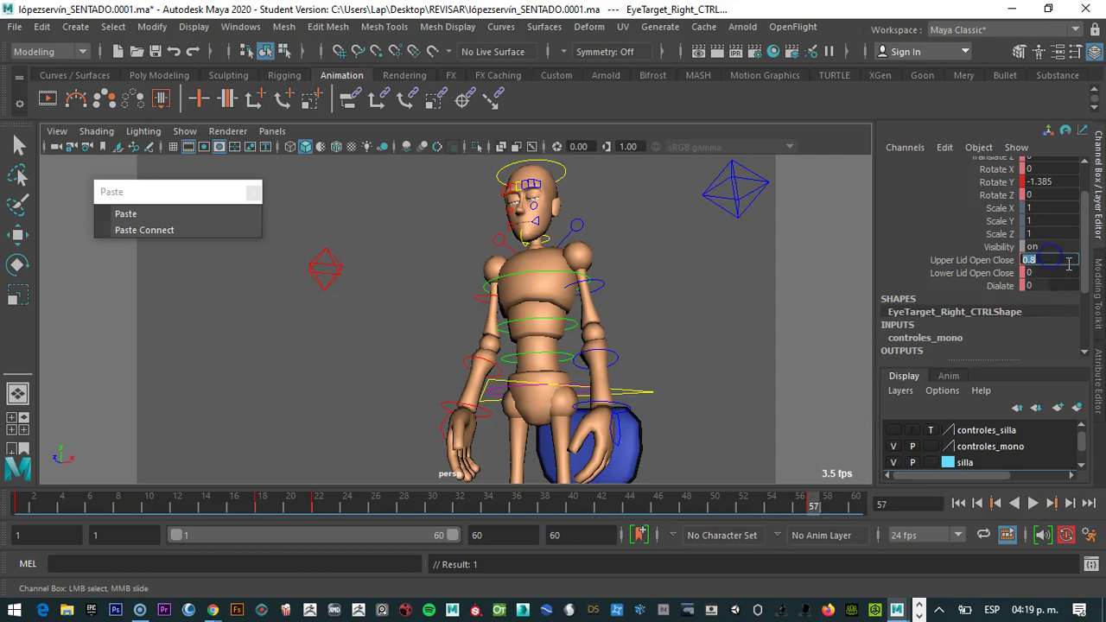
text(0)
key(Return)
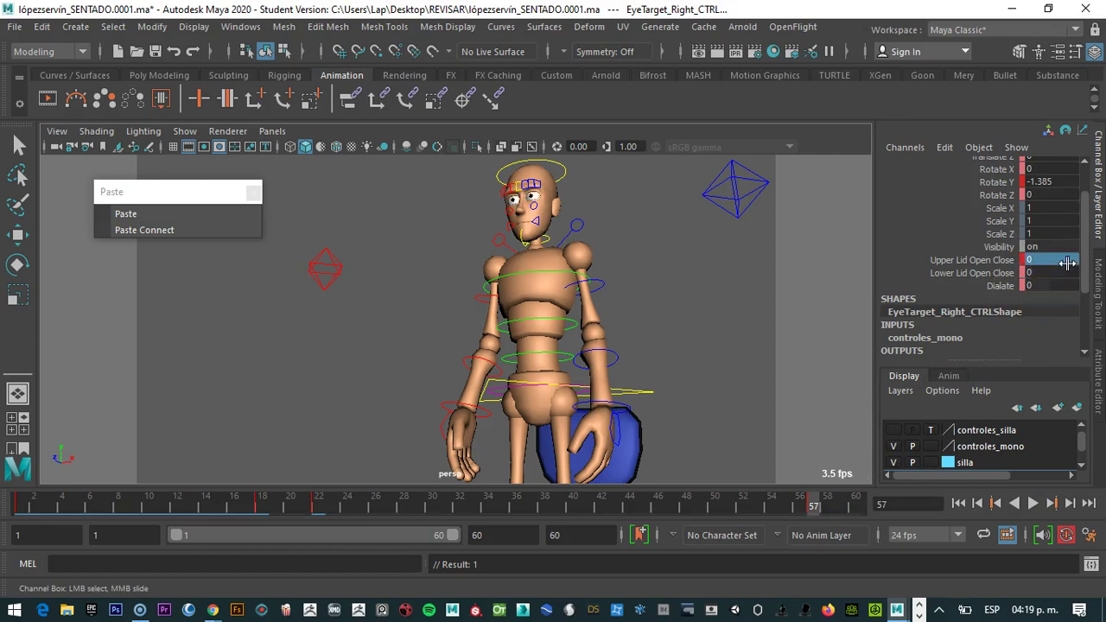
End the blink at frame 27 by setting both eye targets' Upper Lid Open Close to 0
key(alt+v)
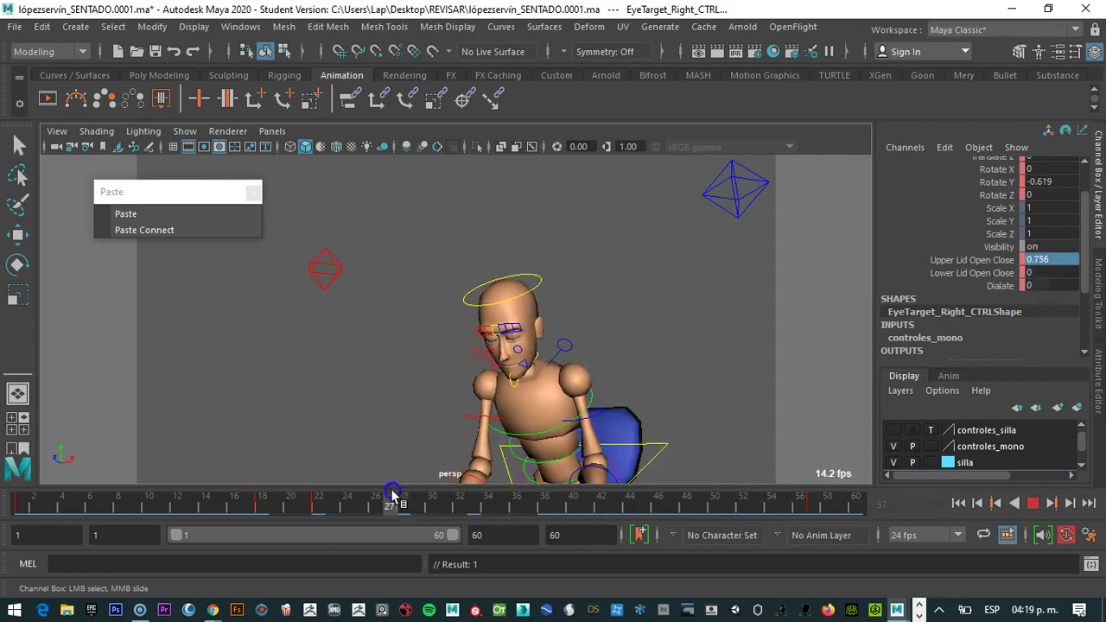
key(alt+v)
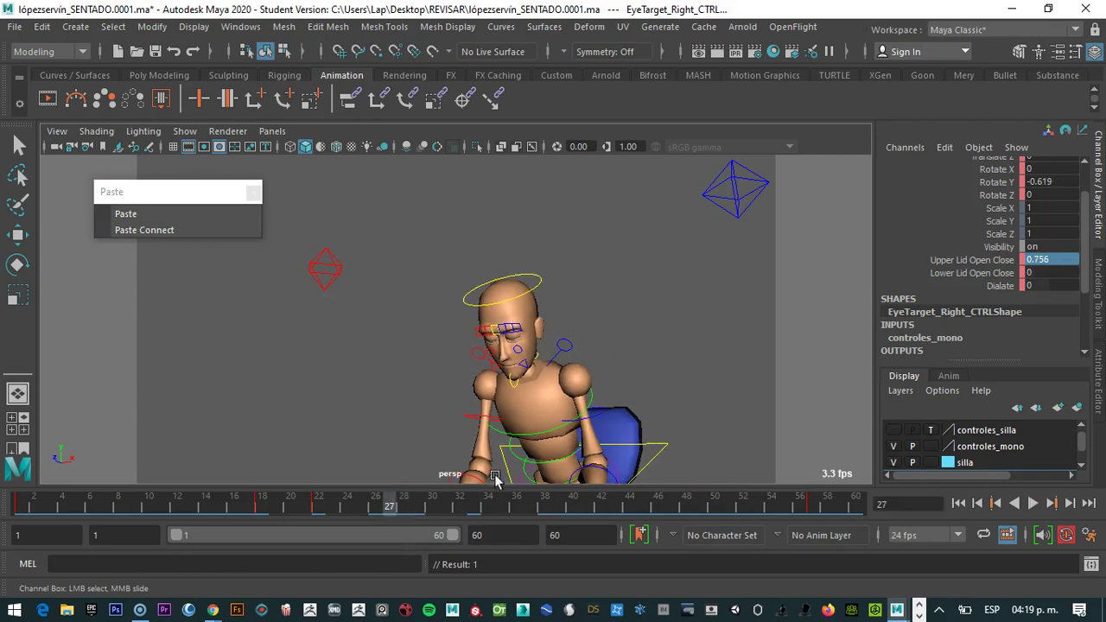
click(1045, 260)
text(0)
key(Return)
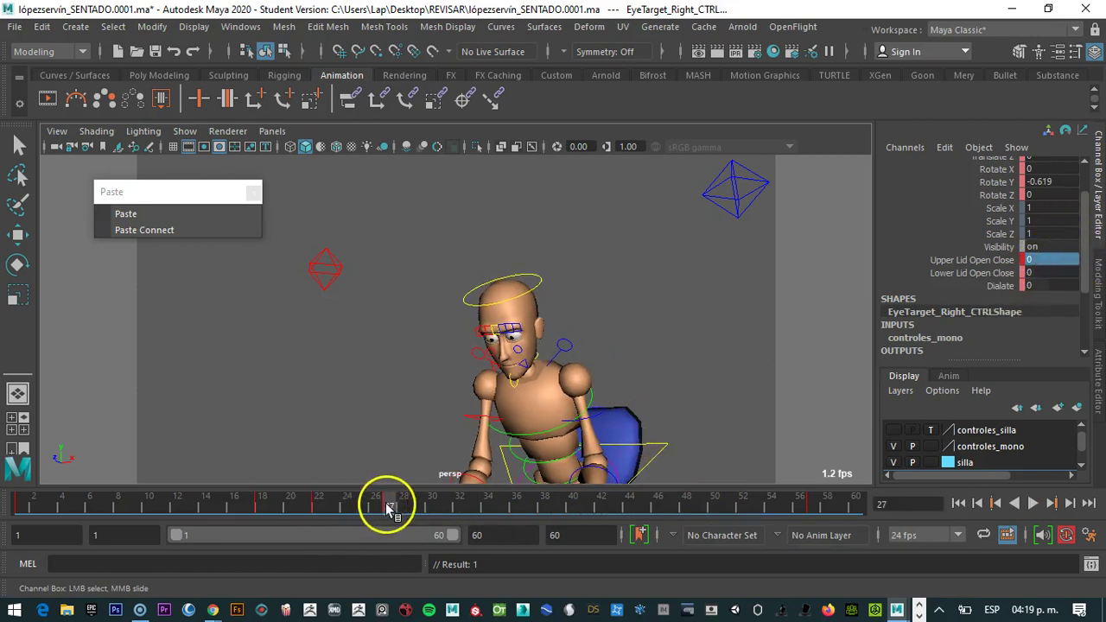
Scrub to the standing pose at frame 58 and extend the animation end time to 80 frames
drag(808, 504, 830, 481)
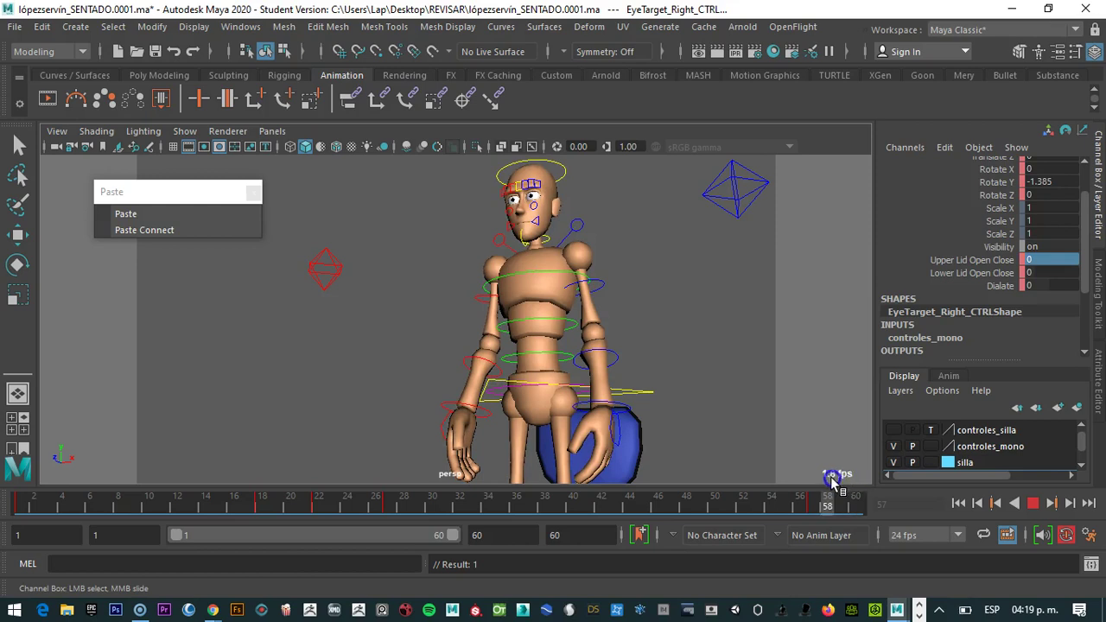
drag(824, 486, 825, 483)
click(474, 535)
text(80)
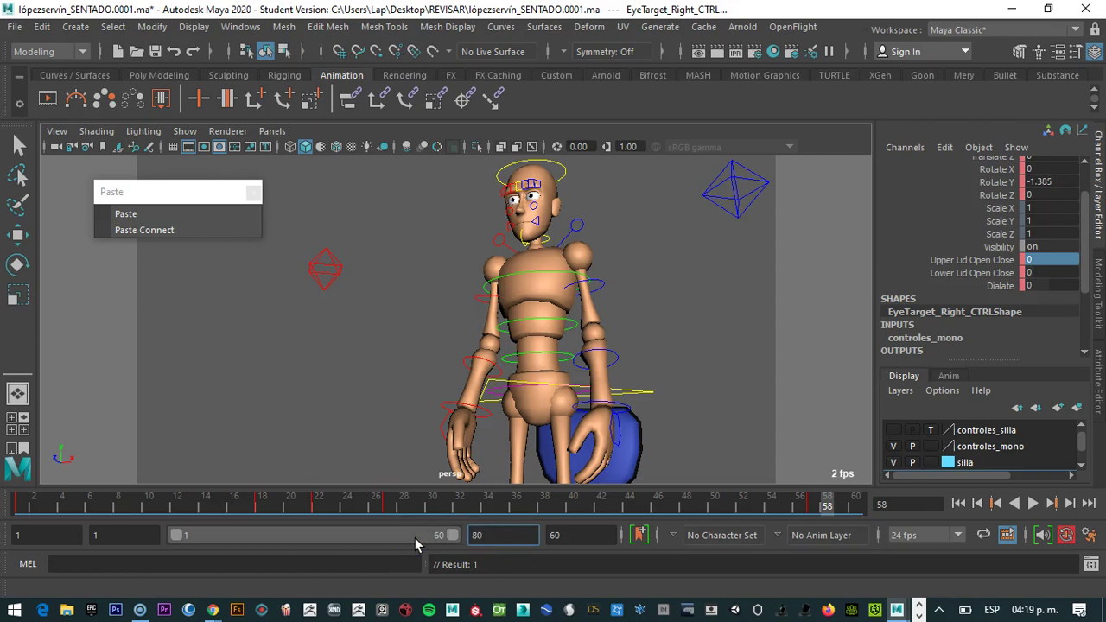
key(Return)
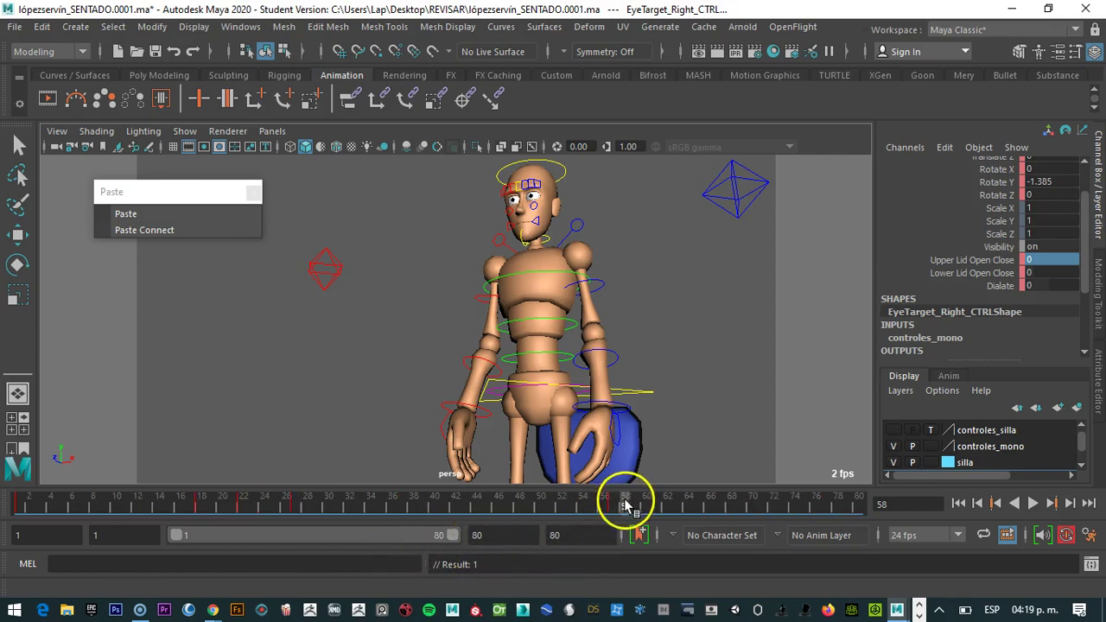
Close the upper eyelids at frame 62 by setting both eye targets' Upper Lid Open Close to 1
key(alt+v)
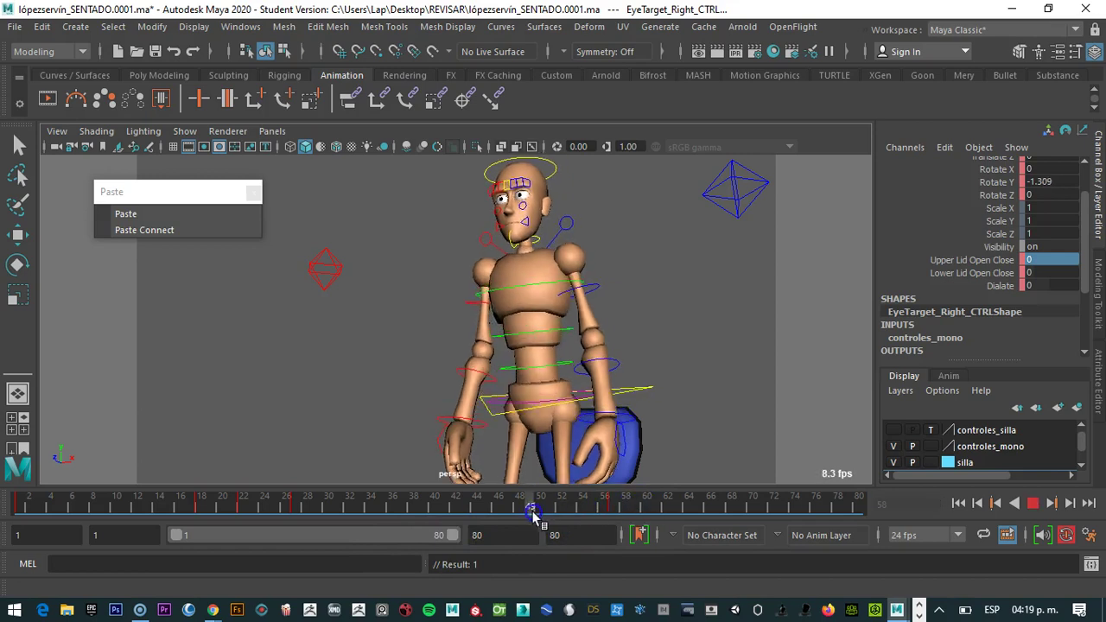
click(672, 510)
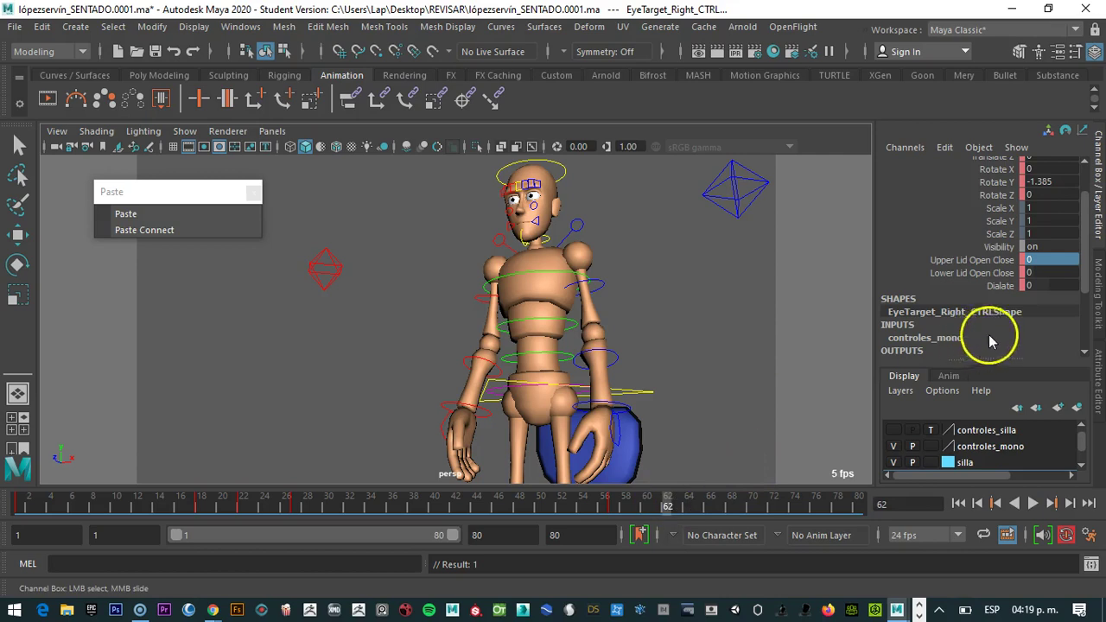
text(1)
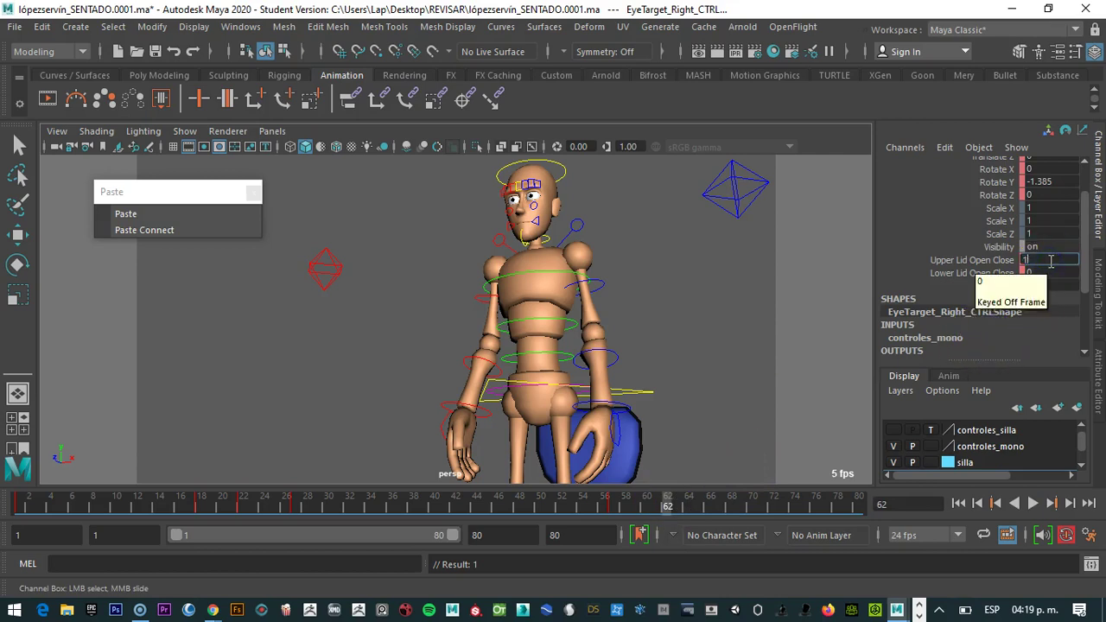
key(Return)
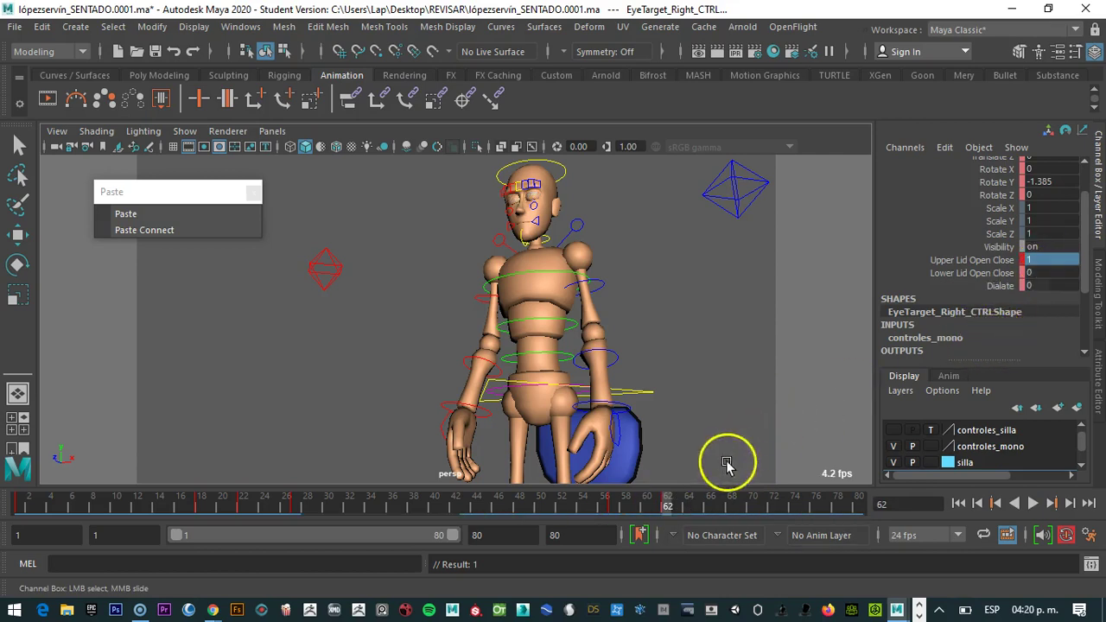
Reopen the upper eyelids at frame 68 by setting both eye targets' Upper Lid Open Close to 0
drag(675, 506, 731, 511)
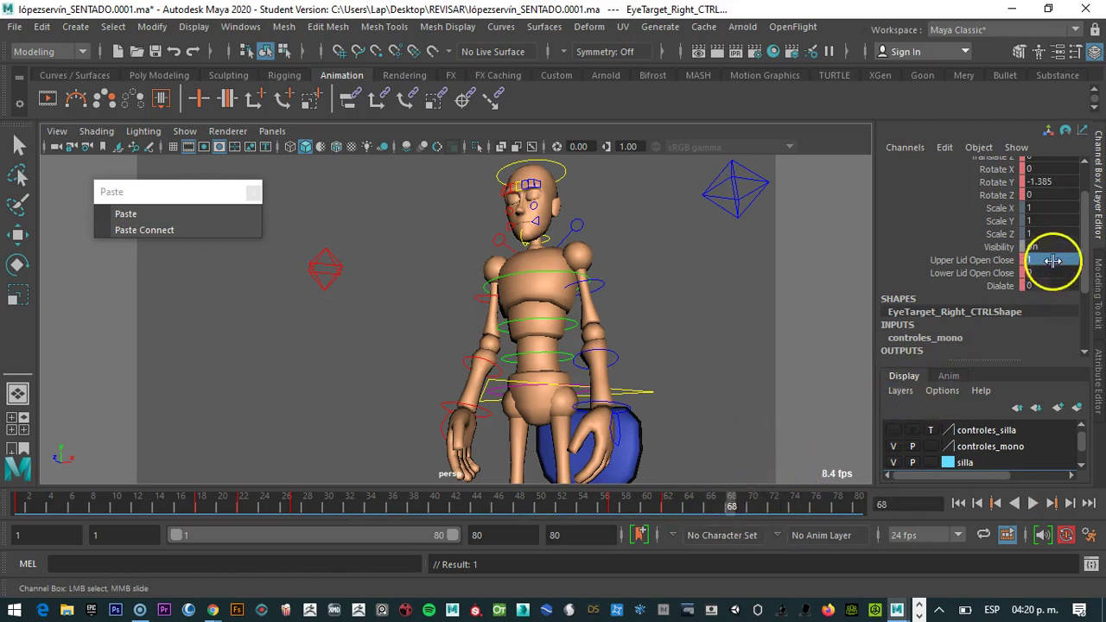
text(0)
key(Return)
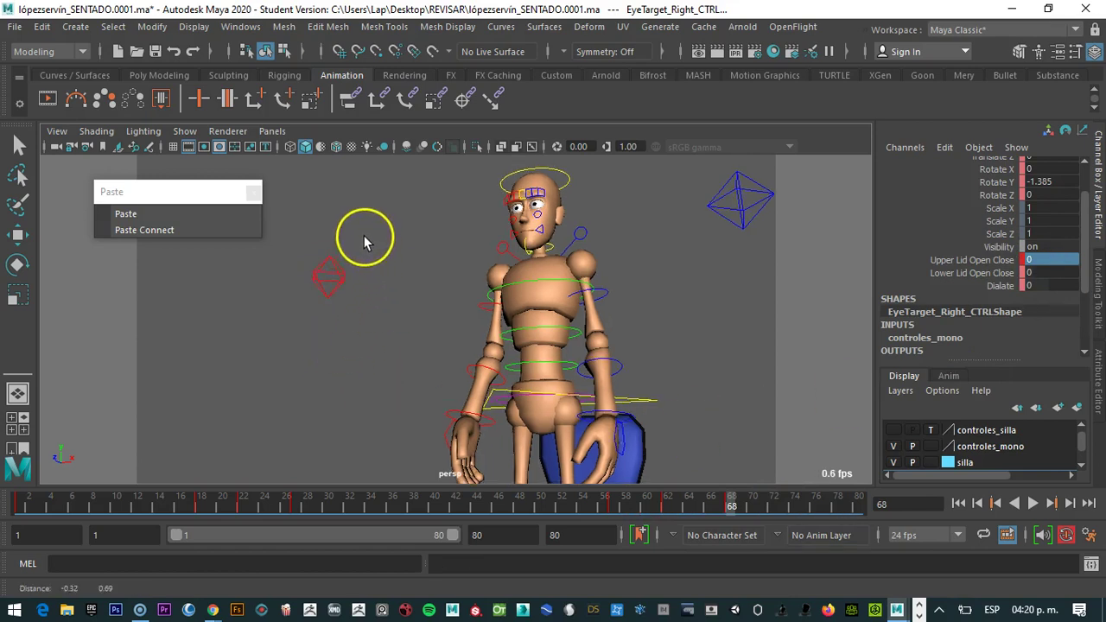
Select the left and right eye targets, check their eyelid channels, scrub through the second blink and clear the selection
alt+middle_drag(365, 239, 429, 357)
key(q)
click(495, 235)
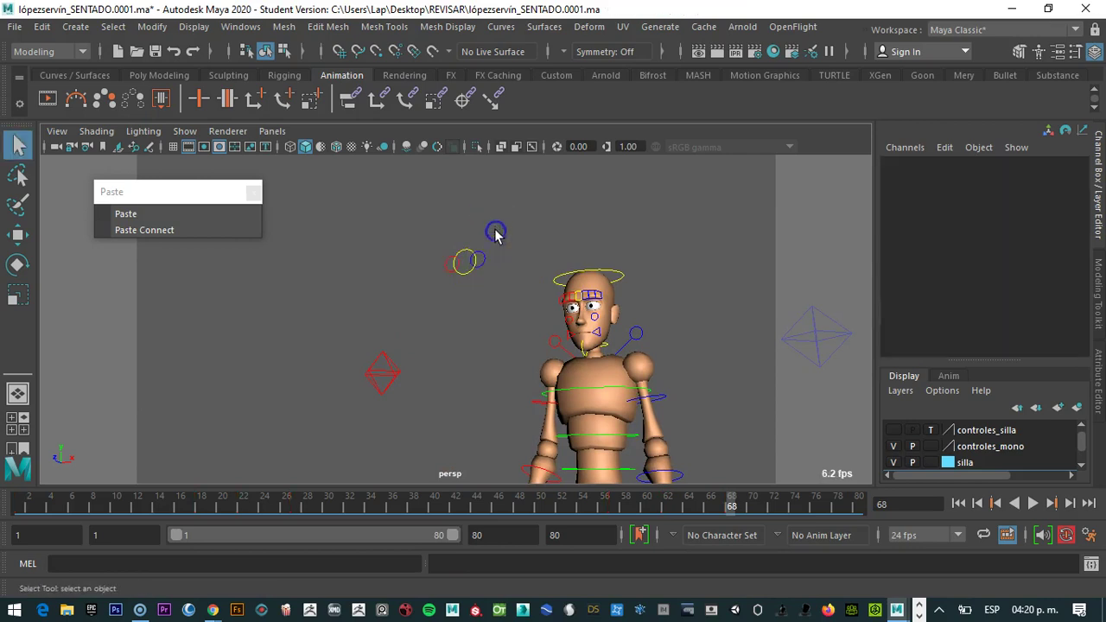
click(482, 260)
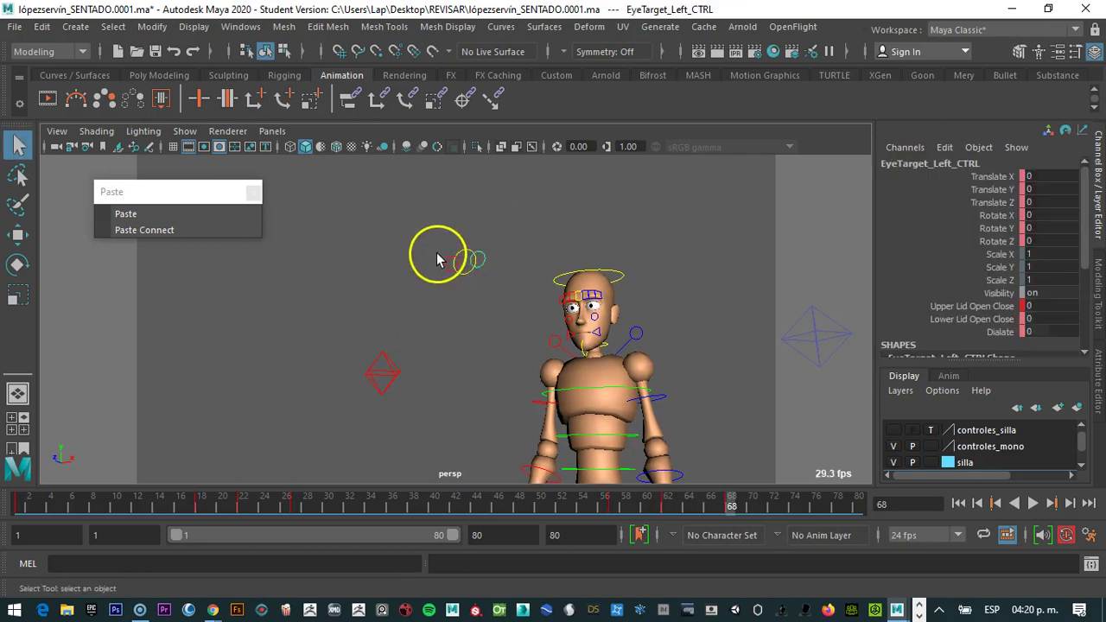
click(447, 276)
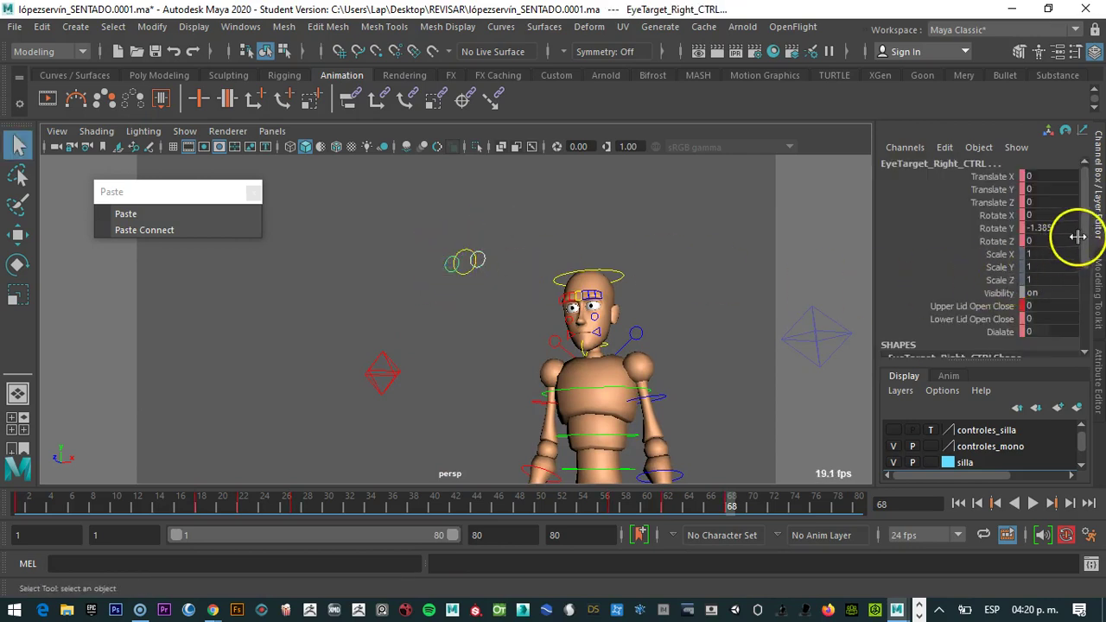
scroll(1087, 240, down, 2)
drag(736, 502, 689, 482)
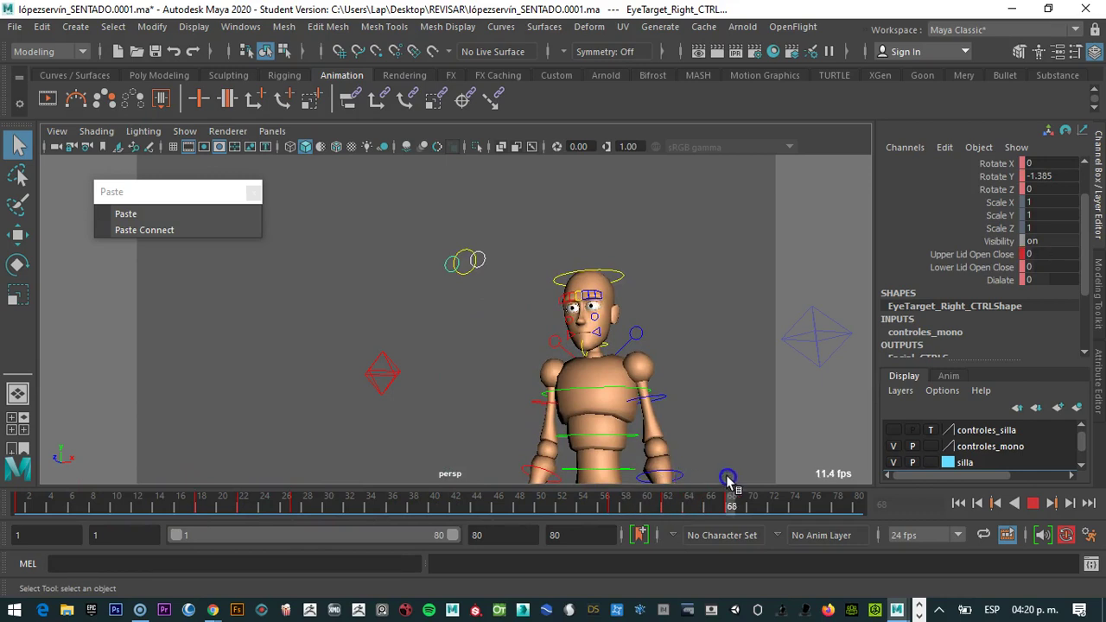
click(355, 187)
Save the scene as a review copy in the REVISAR folder, adding "rev" to the end of the current file name
click(16, 26)
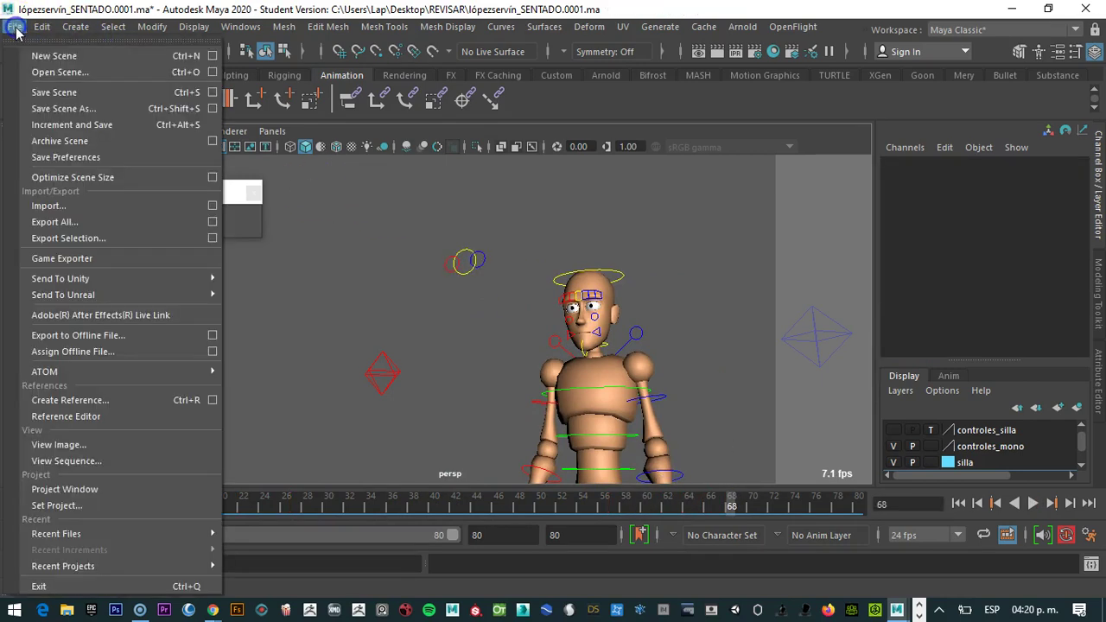
click(55, 108)
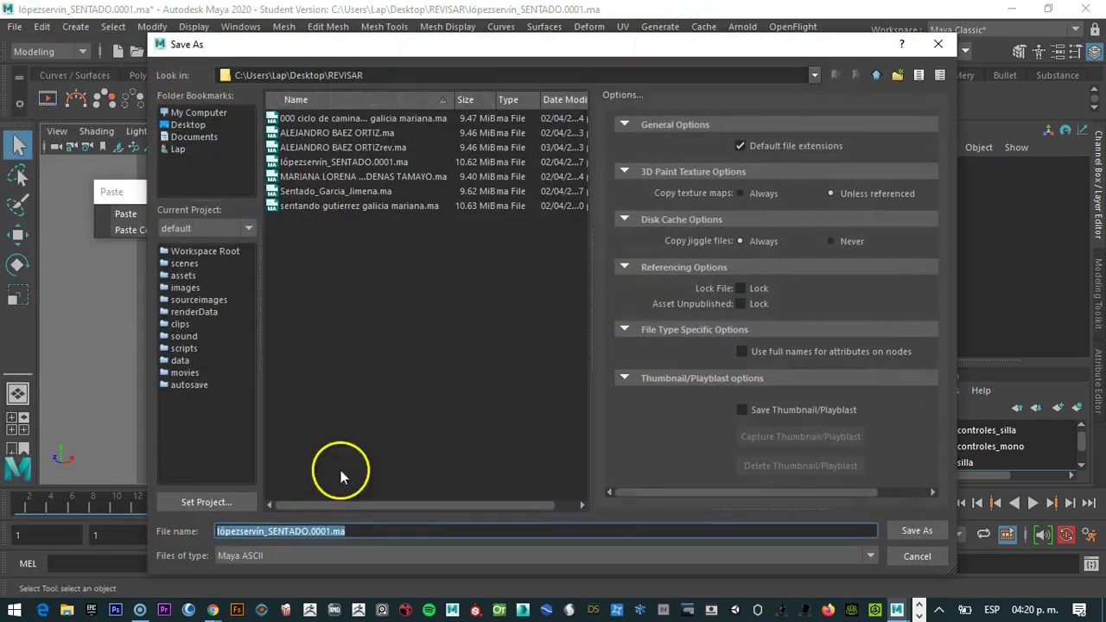
click(331, 531)
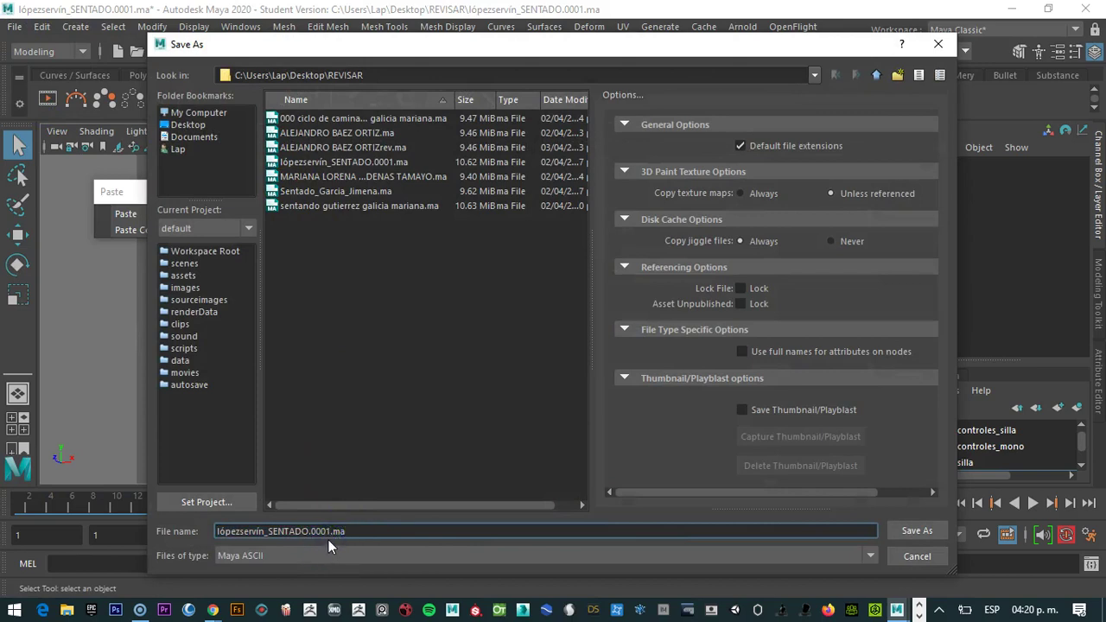
click(917, 530)
click(517, 327)
click(535, 300)
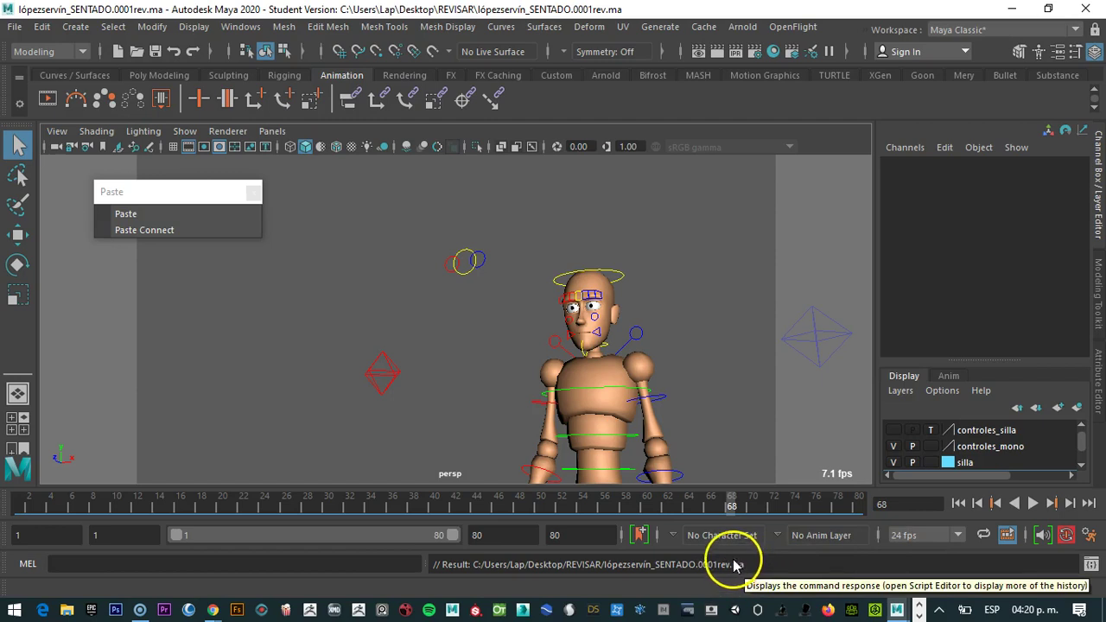
click(15, 27)
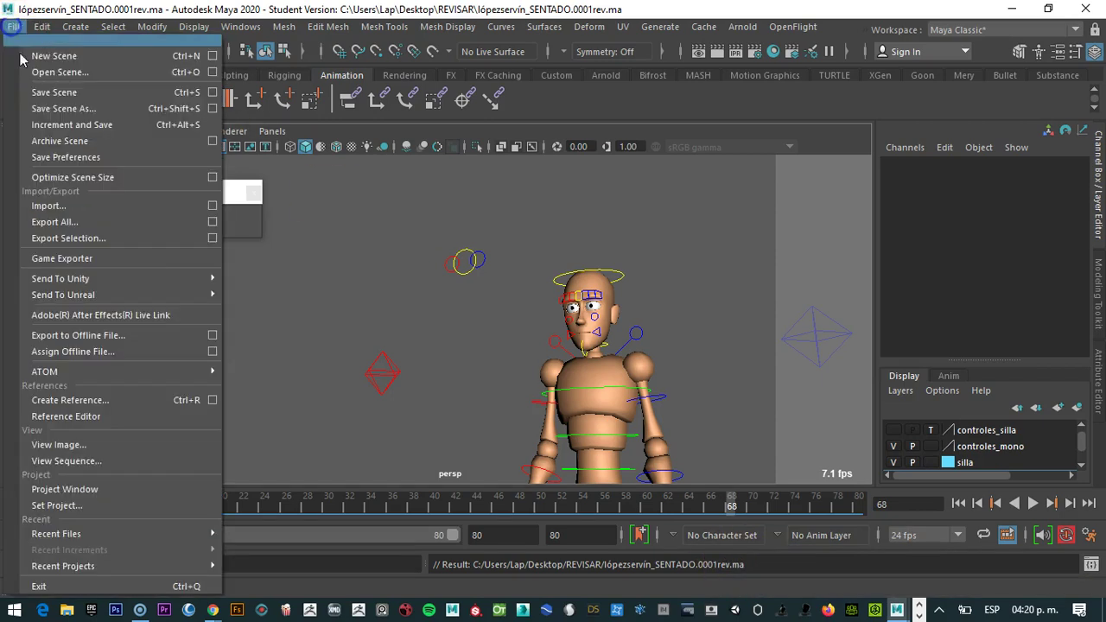
click(51, 109)
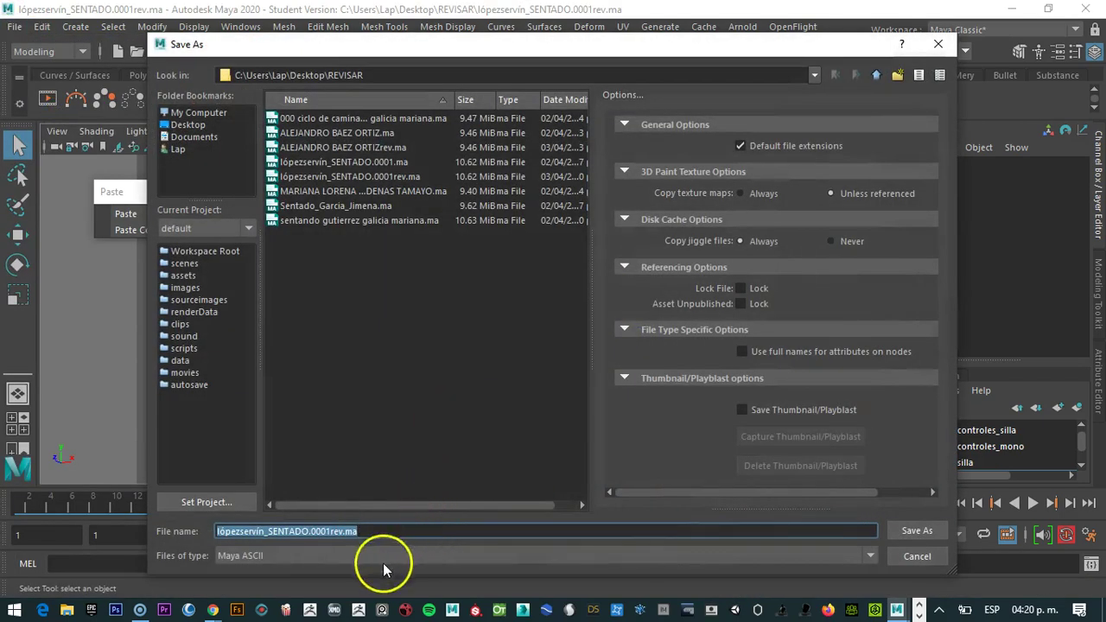
click(383, 558)
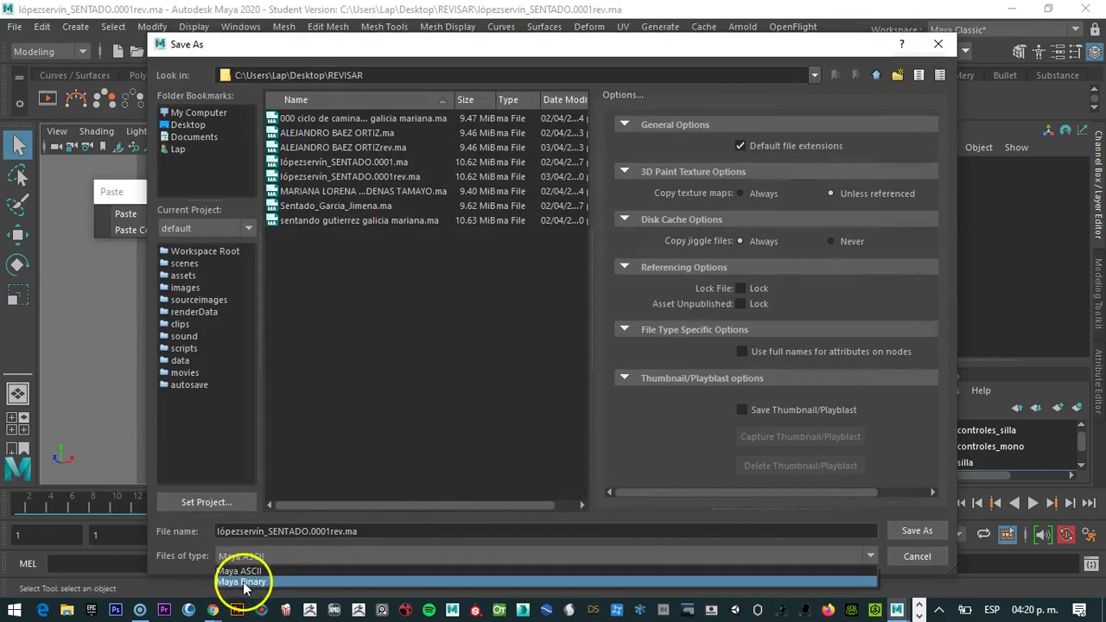
click(917, 557)
Open the next student's scene, listed directly below the saved review copy in the REVISAR folder
click(14, 26)
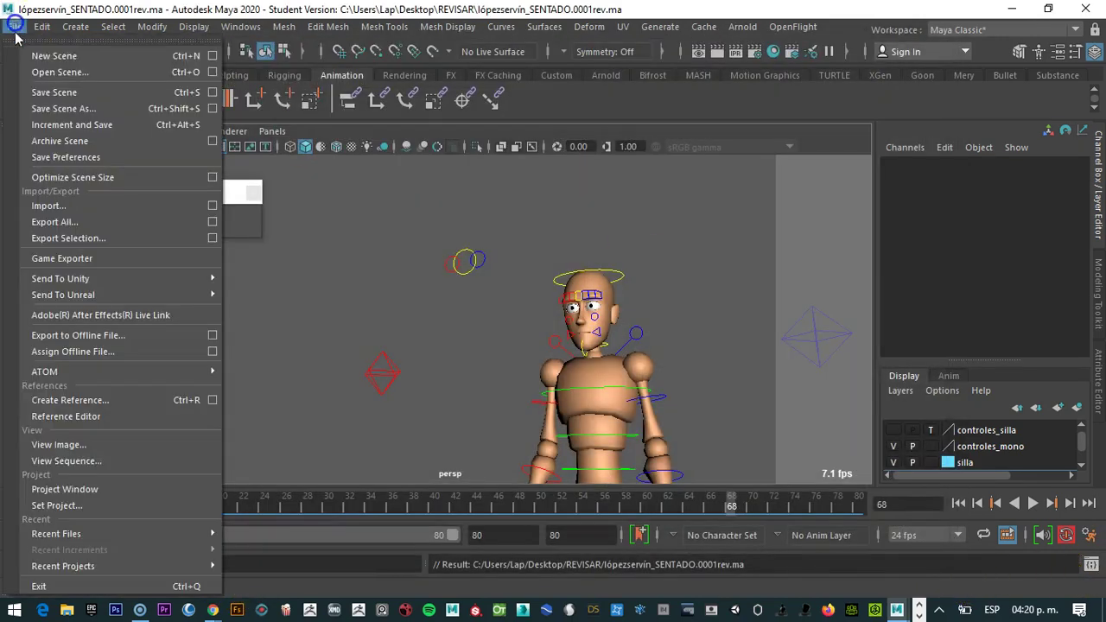
click(42, 73)
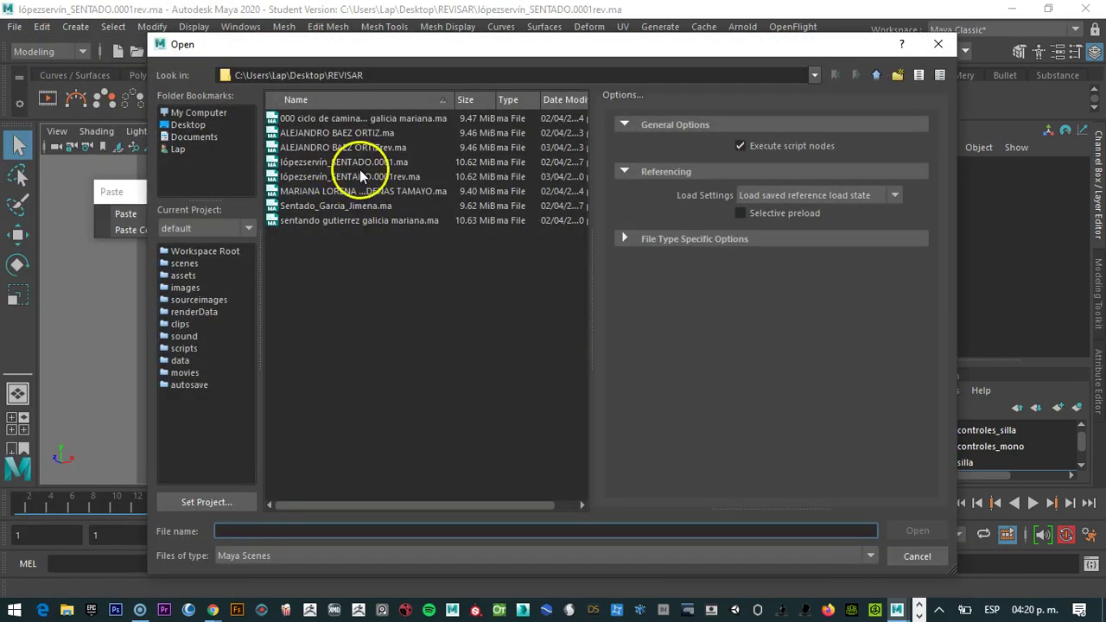
click(362, 190)
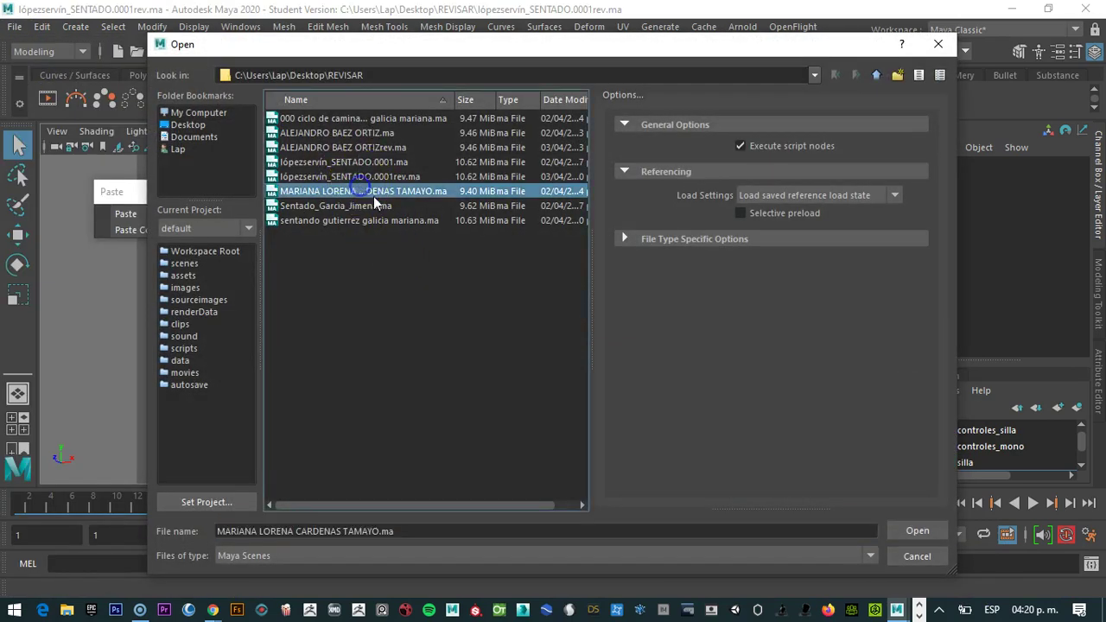
click(918, 531)
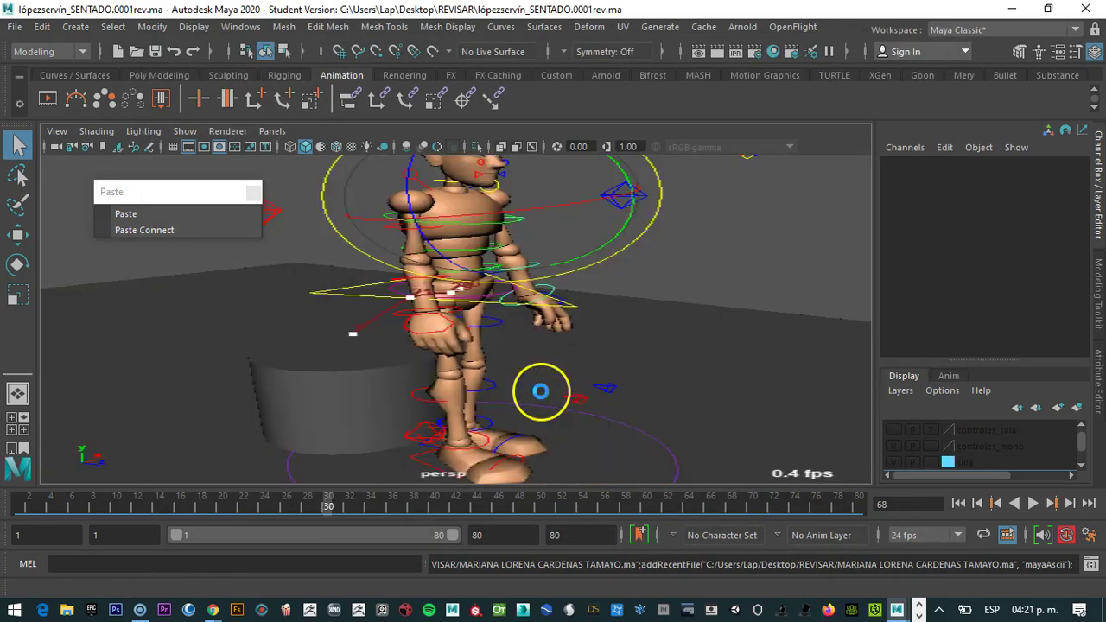
click(477, 571)
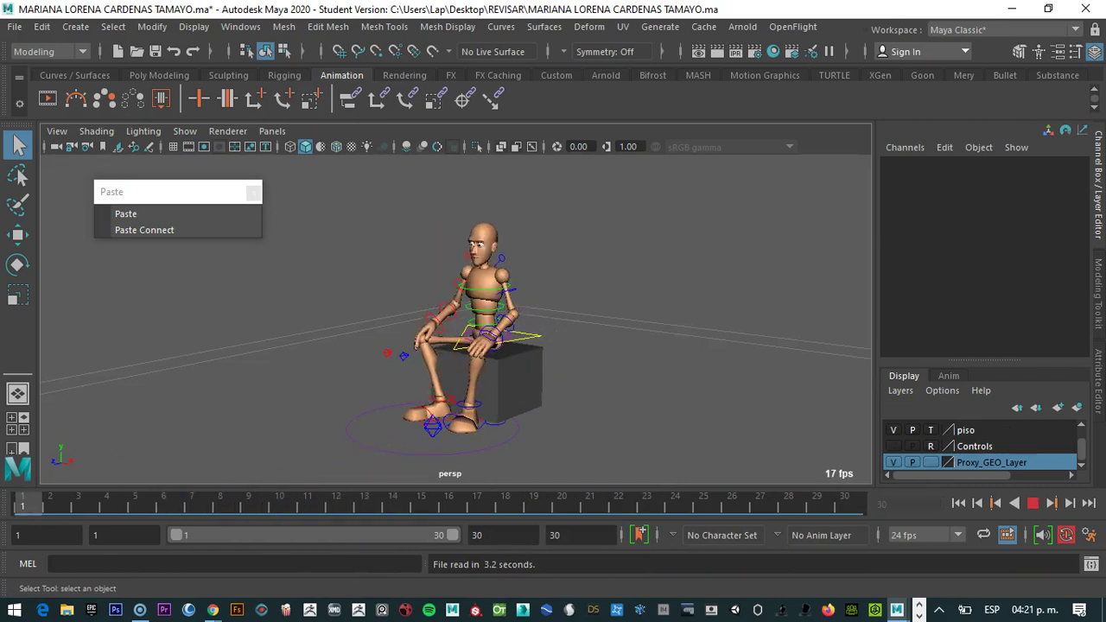
Scrub back and forth through the newly opened getting-up animation in the perspective view to review the body motion
drag(381, 492, 199, 458)
drag(82, 439, 361, 462)
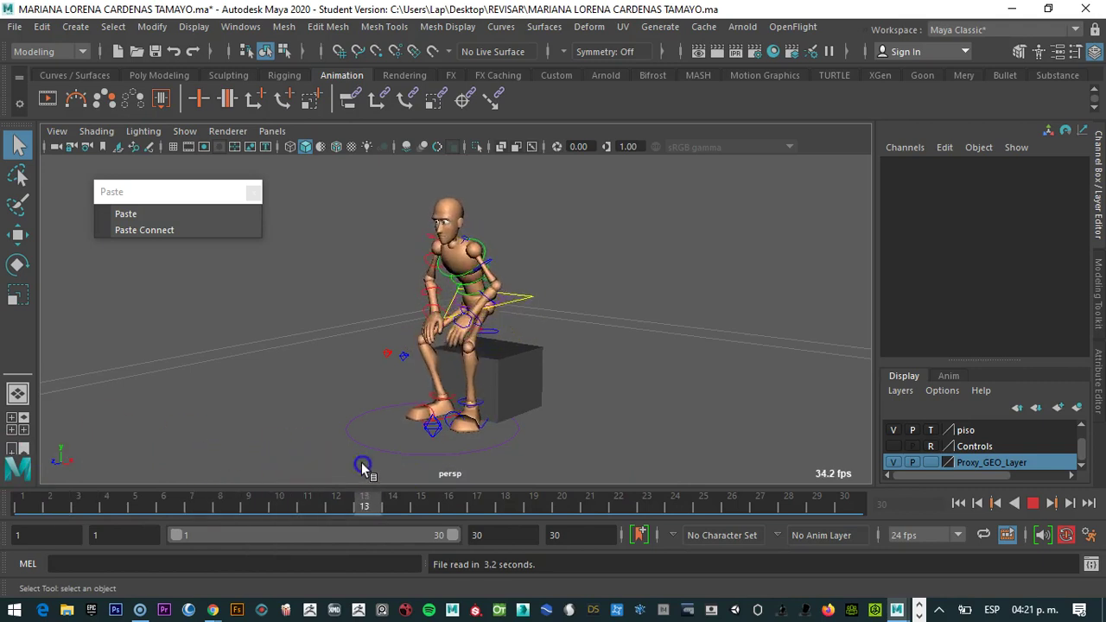
drag(97, 449, 177, 461)
drag(278, 484, 306, 505)
drag(170, 486, 390, 499)
drag(532, 499, 111, 473)
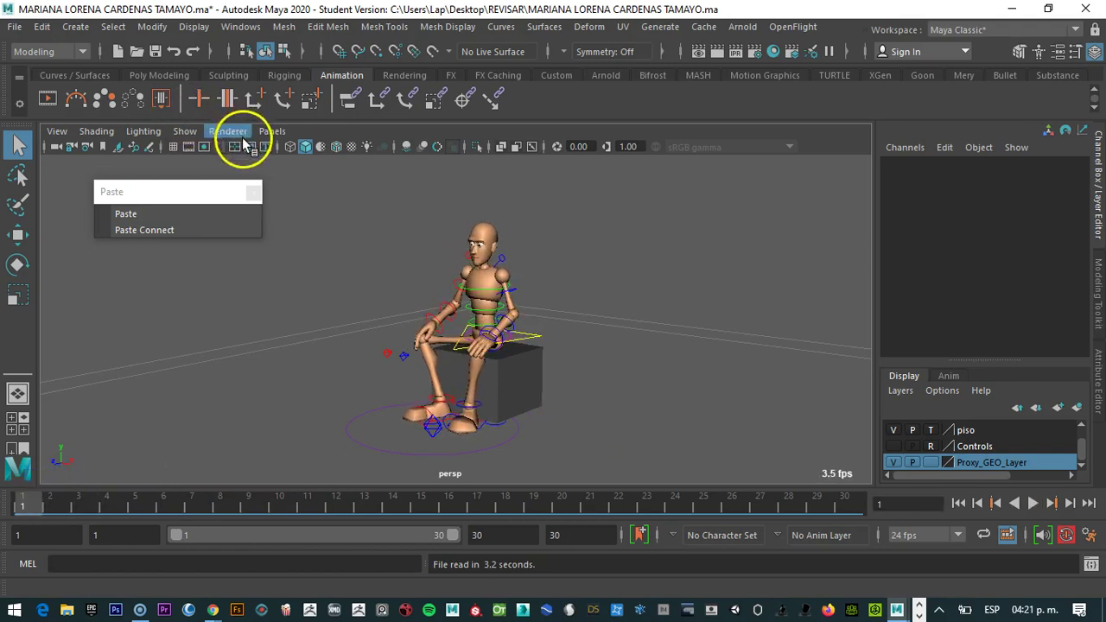
Switch the viewport to the front orthographic view and scrub through the getting-up motion to check the arms and hands
click(185, 131)
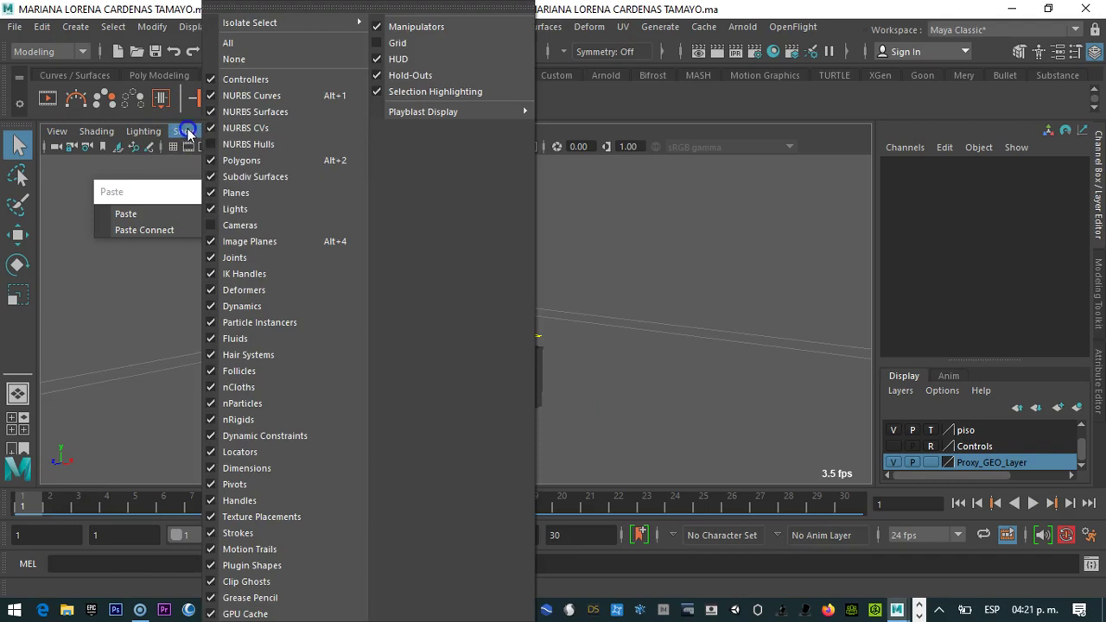
click(673, 178)
click(271, 130)
mouse_move(302, 182)
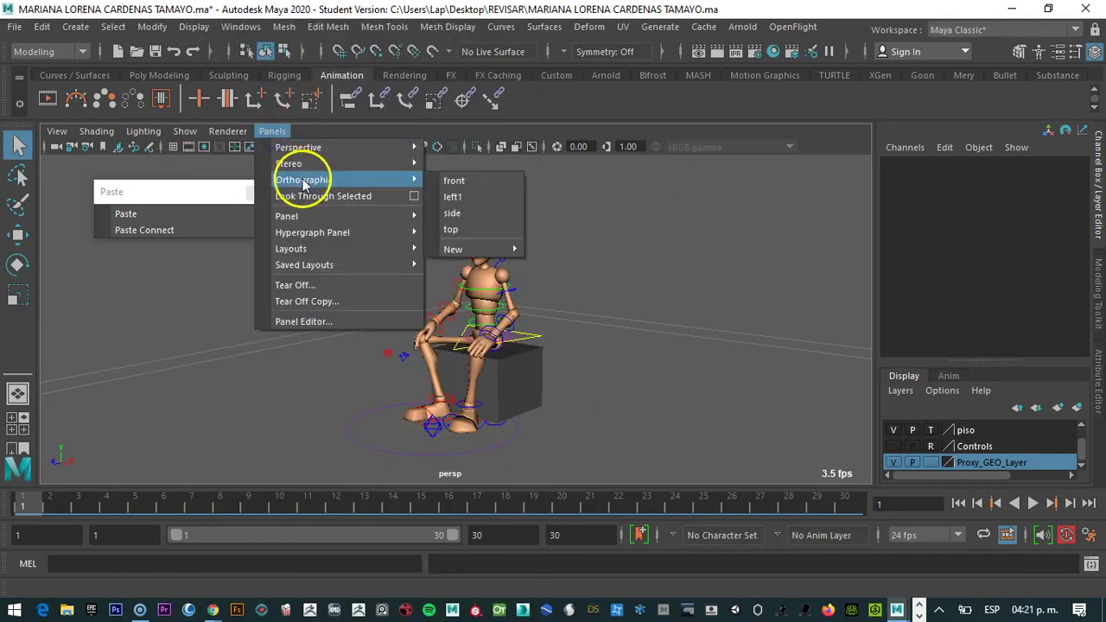
click(456, 183)
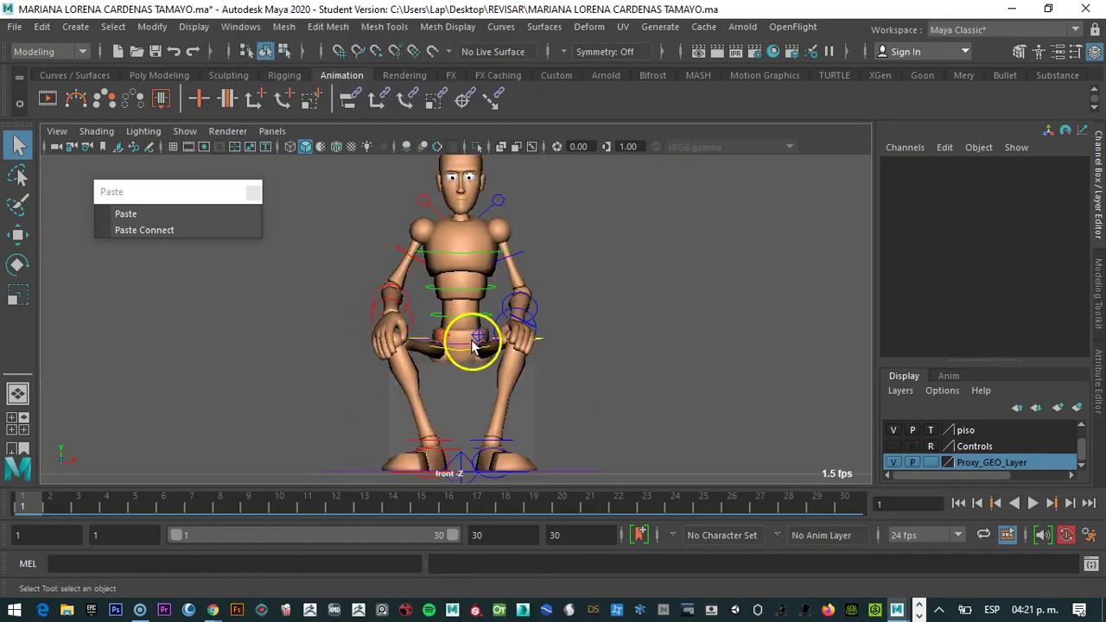
drag(26, 506, 77, 506)
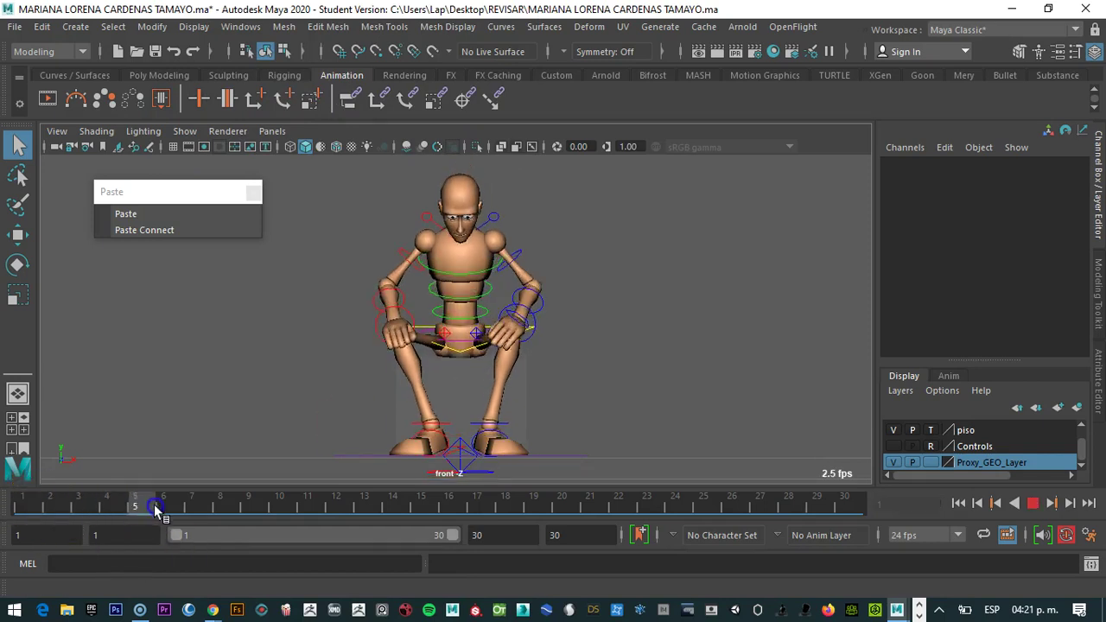
drag(735, 505, 302, 486)
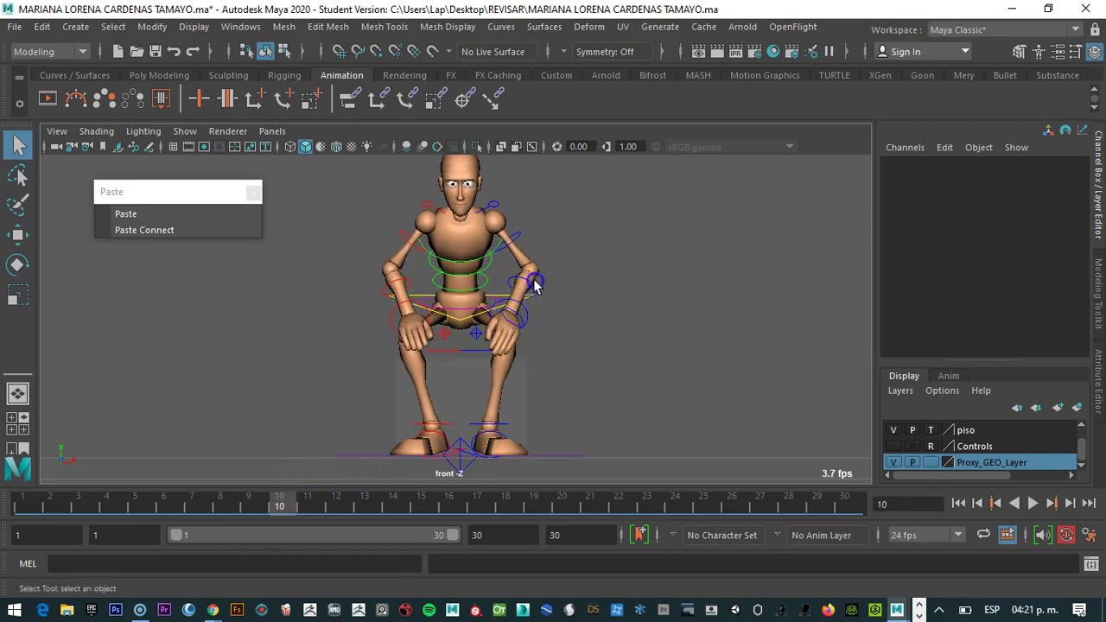
Delete the left hand FK control's keyframe at frame 9 and play back the getting-up motion
click(534, 286)
click(608, 311)
click(527, 316)
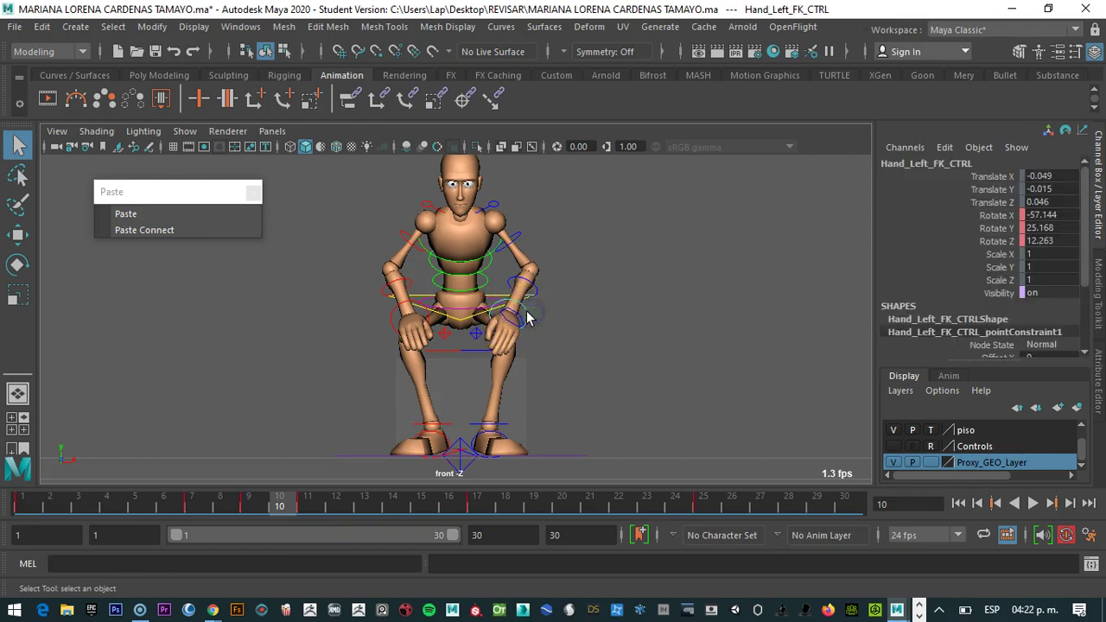
mouse_move(205, 502)
mouse_down()
mouse_move(302, 501)
mouse_move(247, 501)
mouse_up()
right_click(249, 501)
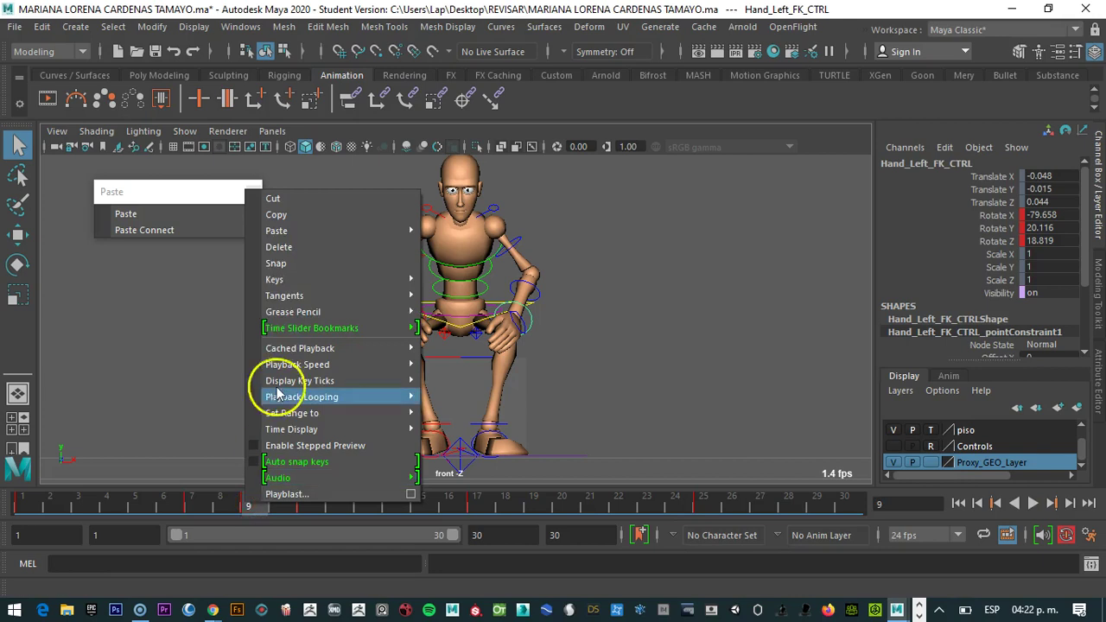
click(275, 249)
key(alt+v)
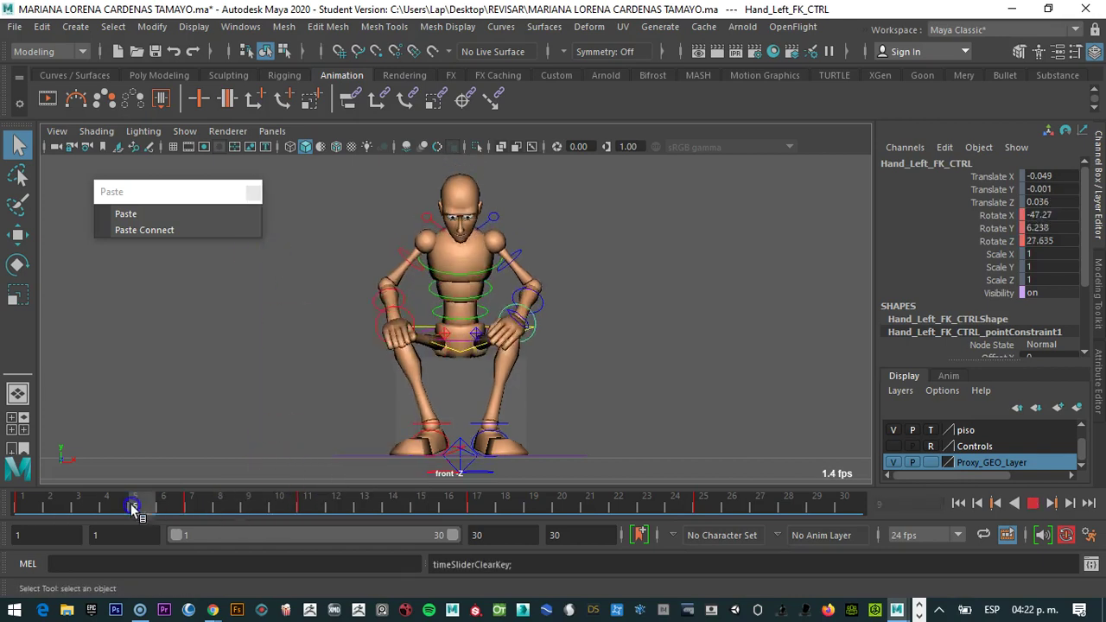
Delete the left hand FK control's keyframe at frame 11 and play back the motion
mouse_move(399, 525)
mouse_down()
mouse_move(592, 518)
mouse_move(316, 510)
mouse_up()
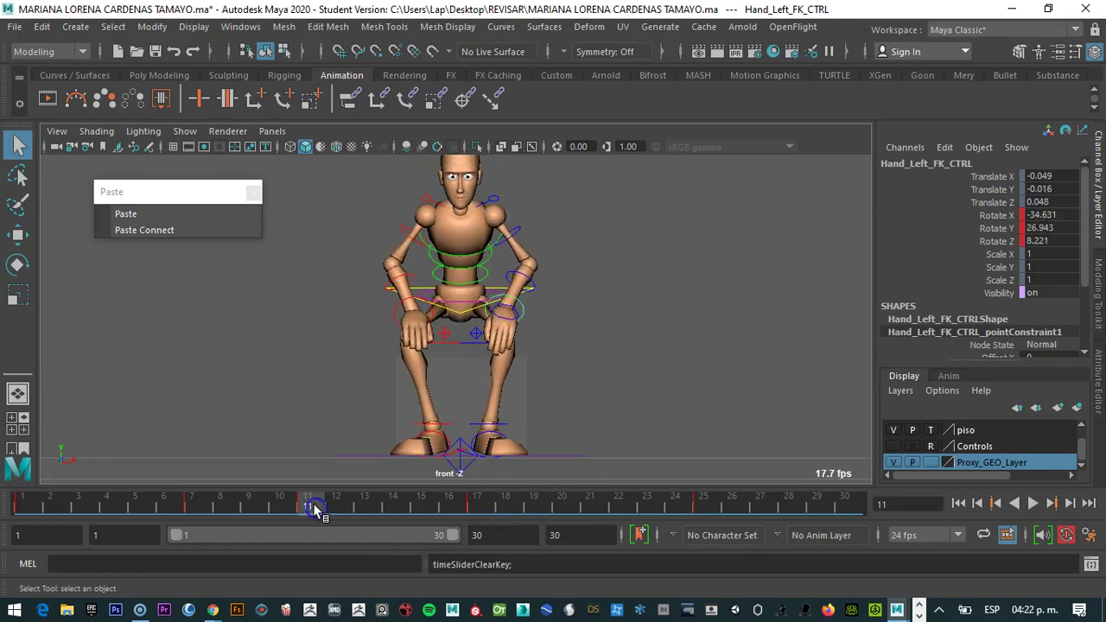
right_drag(312, 505, 353, 245)
key(alt+v)
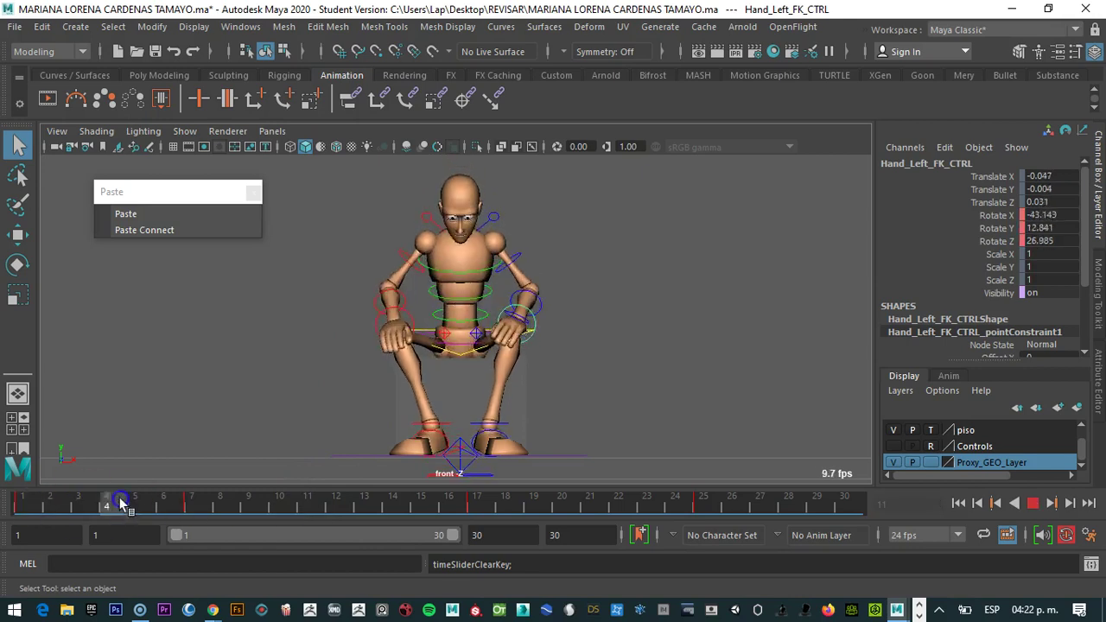
Rotate the left hand FK control at frame 11 to about -50.2, 30.2, 3.95 and key its rotation
mouse_move(534, 503)
mouse_down()
mouse_move(257, 502)
mouse_move(308, 505)
mouse_up()
key(e)
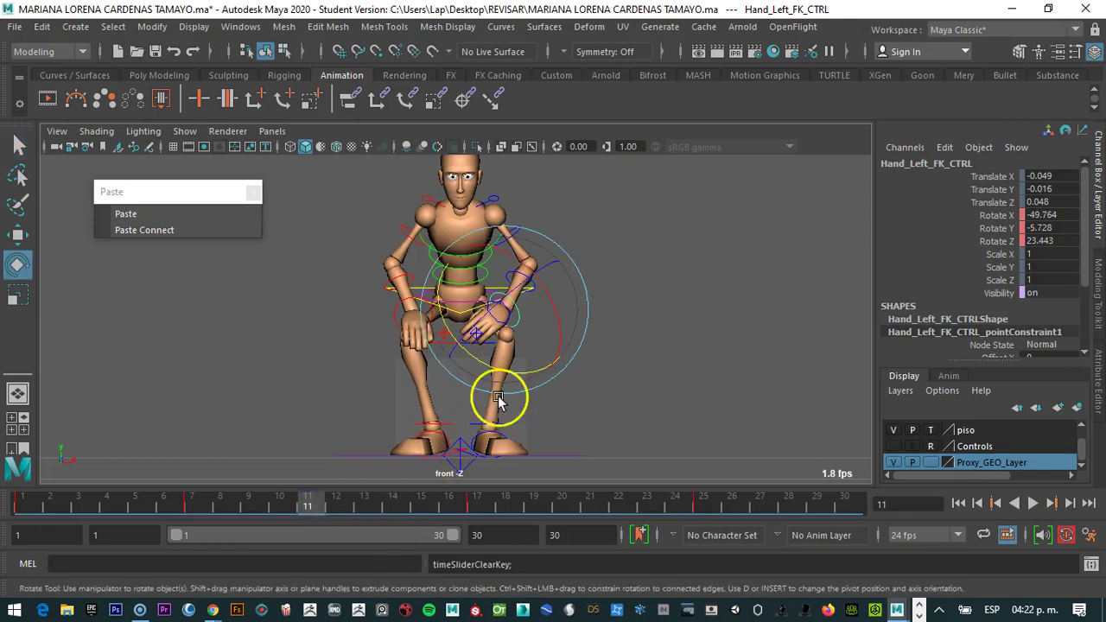
mouse_move(526, 368)
mouse_down()
mouse_move(537, 380)
mouse_move(546, 365)
mouse_up()
key(shift+e)
Scrub through the first eleven frames to check the left hand against the knee, keeping the floating Paste window clear of the figure
drag(303, 502, 223, 512)
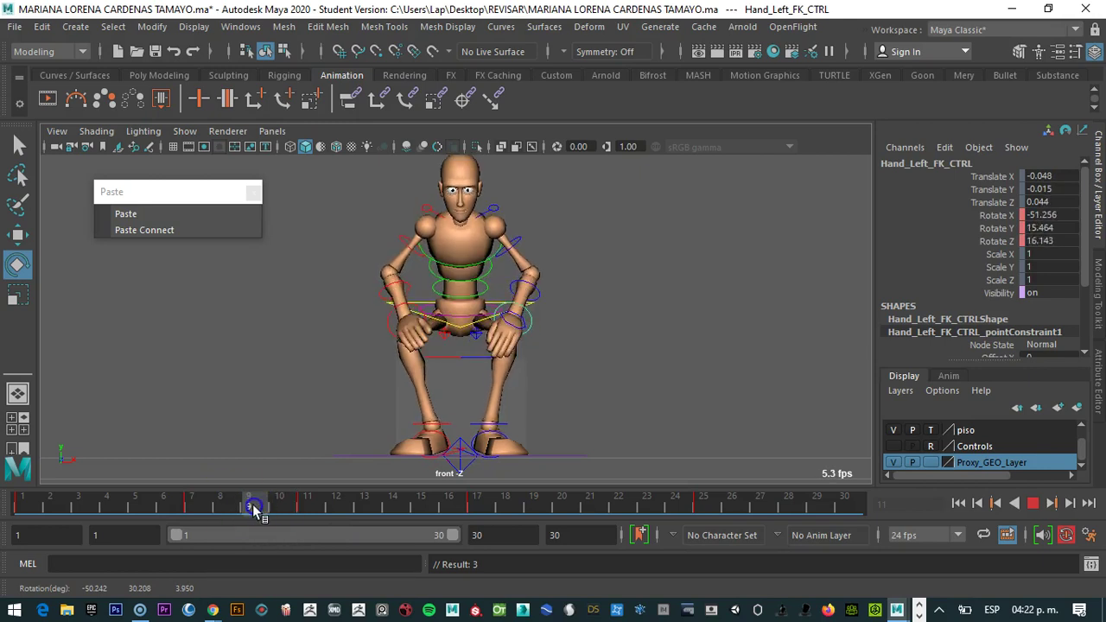
drag(167, 194, 550, 369)
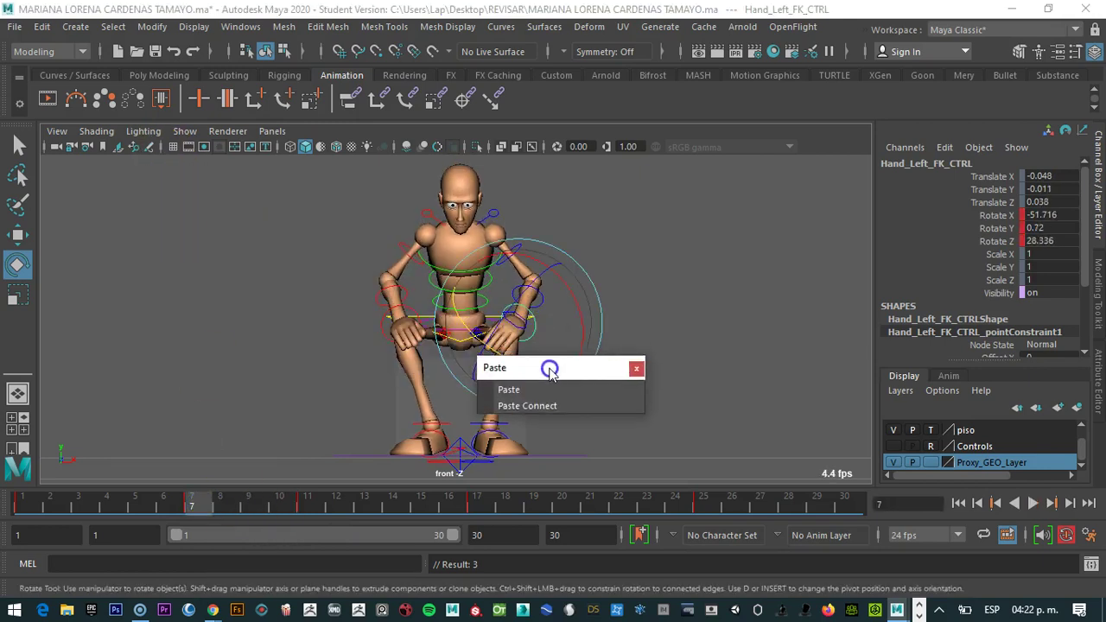
drag(205, 506, 279, 499)
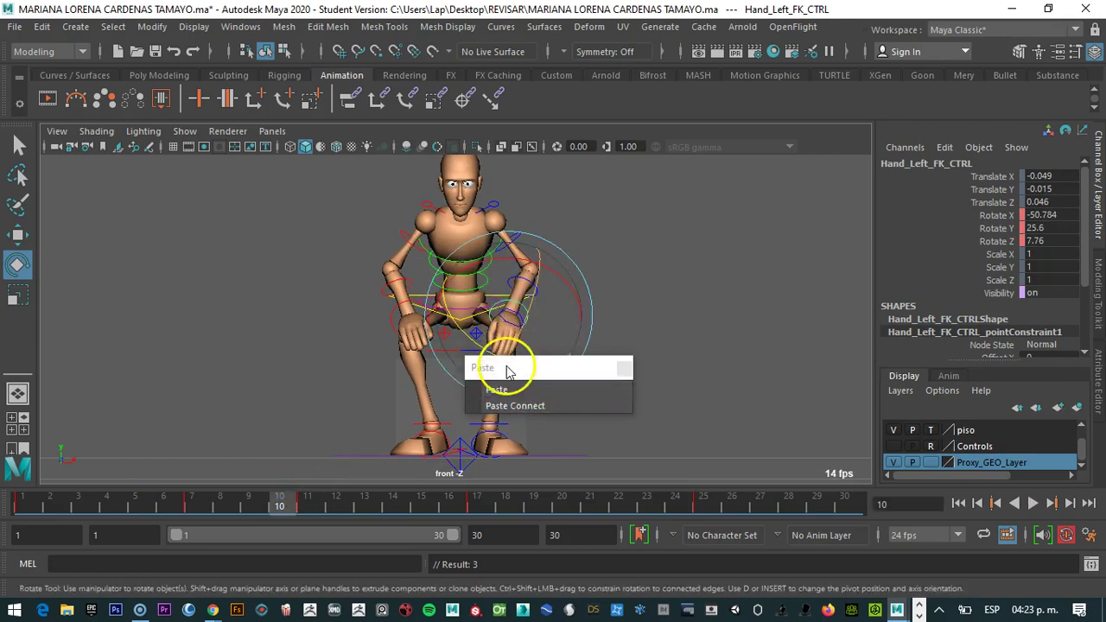
drag(259, 505, 59, 506)
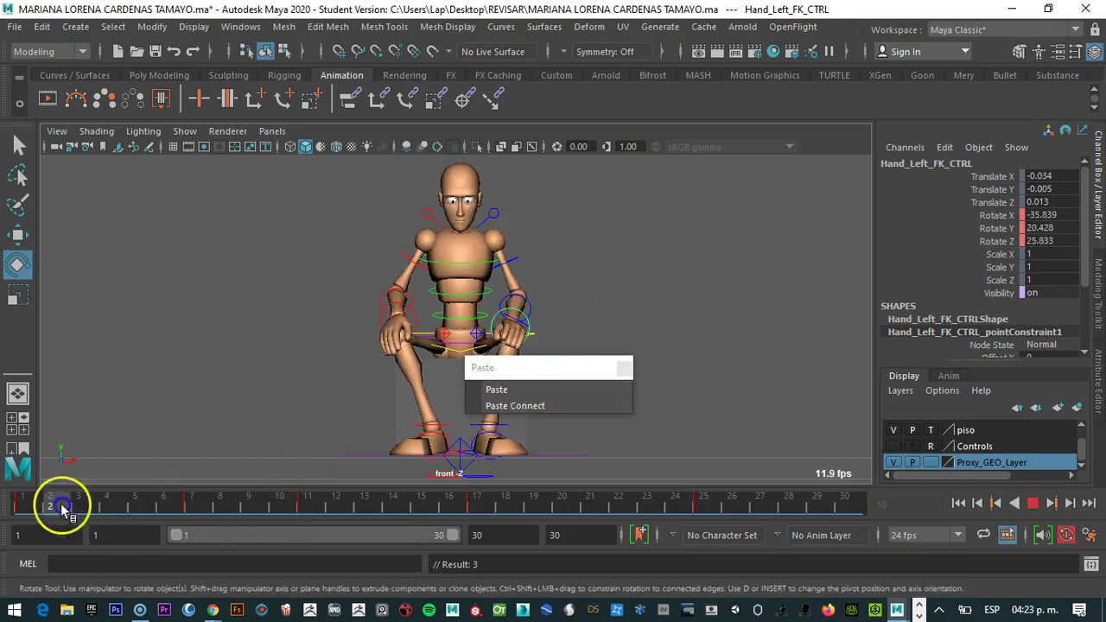
drag(558, 370, 452, 374)
Delete the right hand FK control's keyframe at frame 5
drag(69, 506, 135, 510)
click(384, 332)
right_click(134, 509)
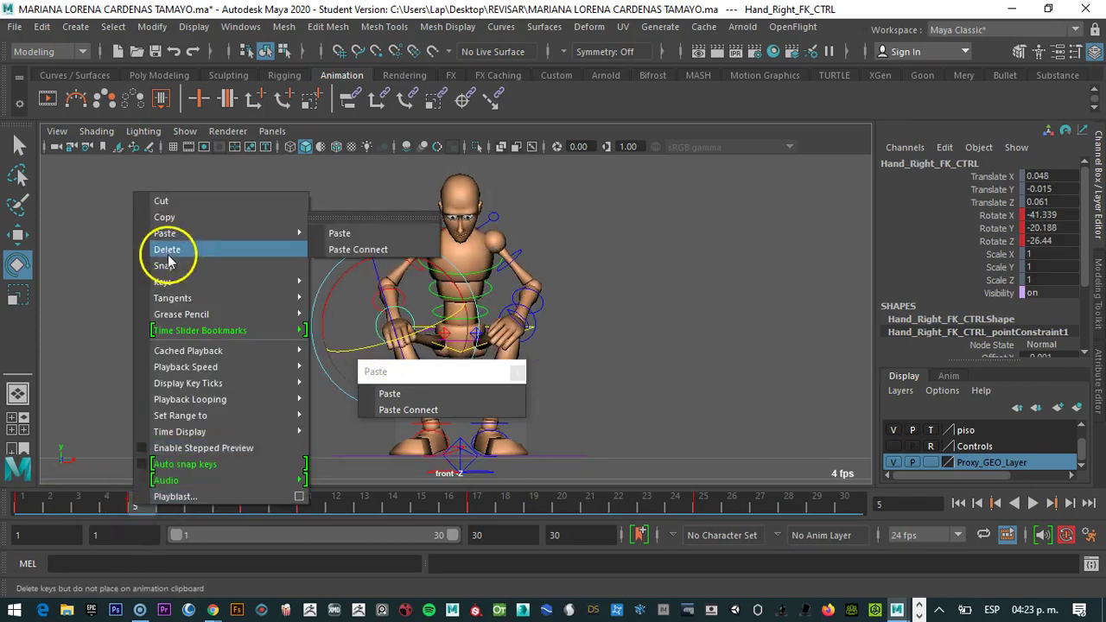
click(160, 263)
Delete the right lower arm FK control's keyframe at frame 12 and play back the motion
drag(138, 508, 349, 519)
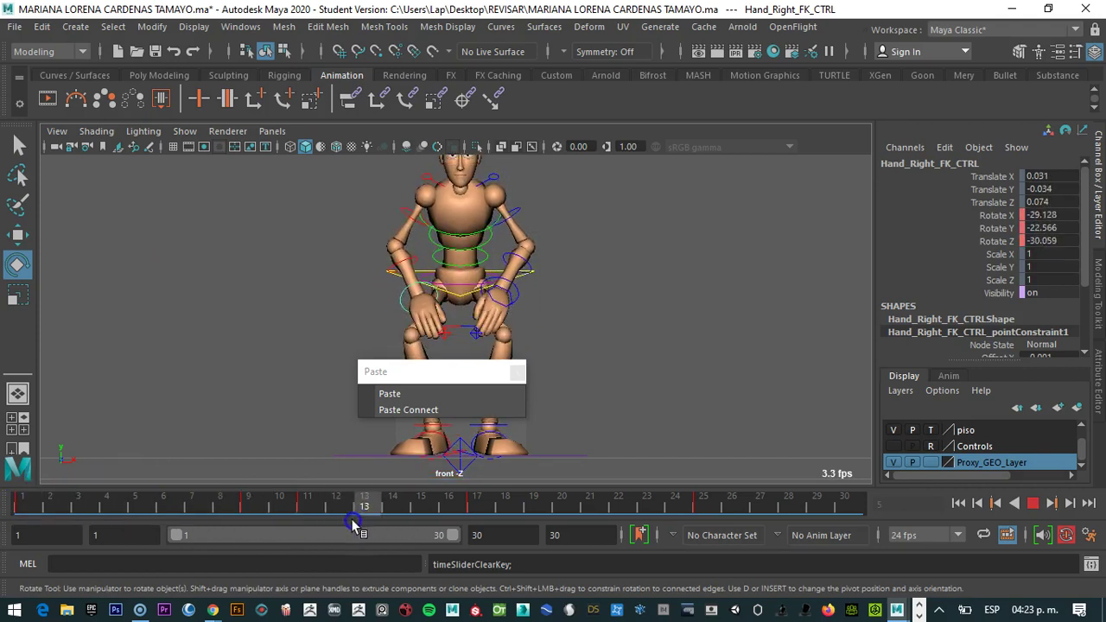
click(299, 308)
click(385, 272)
right_click(338, 497)
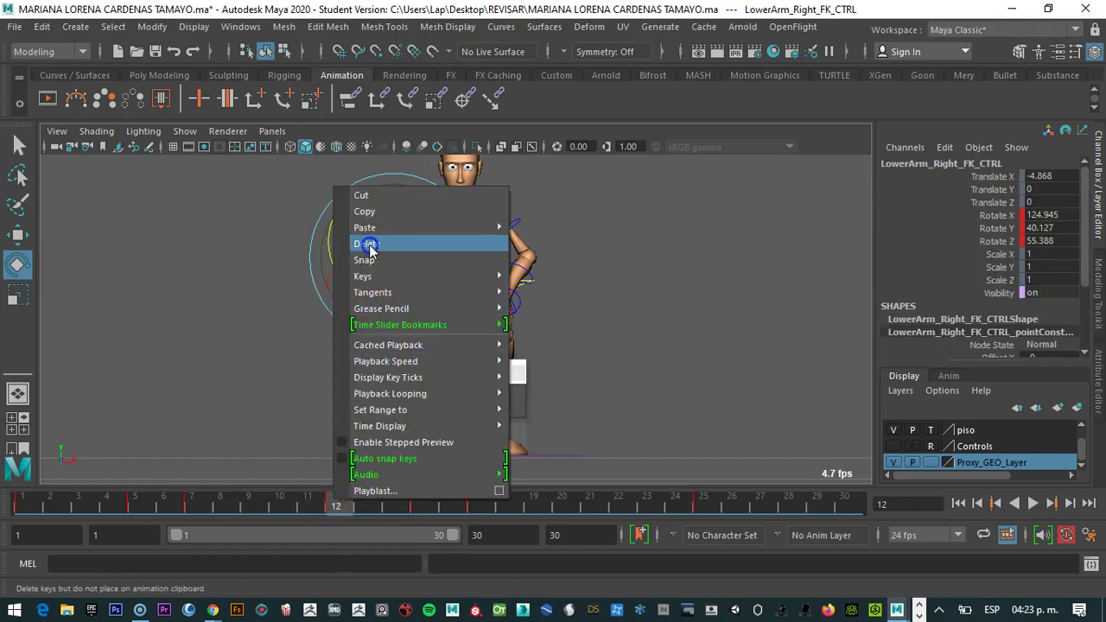
click(366, 244)
key(alt+v)
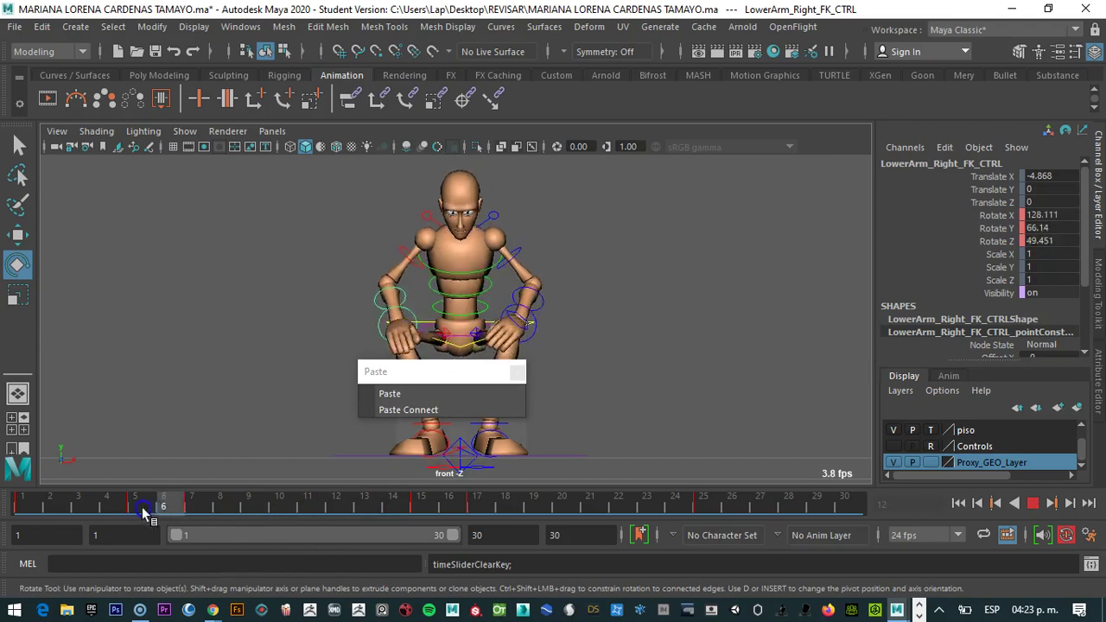
Delete the right lower arm FK control's keyframe at frame 5 and review the arm motion from the seated pose through frame 15
drag(449, 509, 143, 511)
right_click(144, 512)
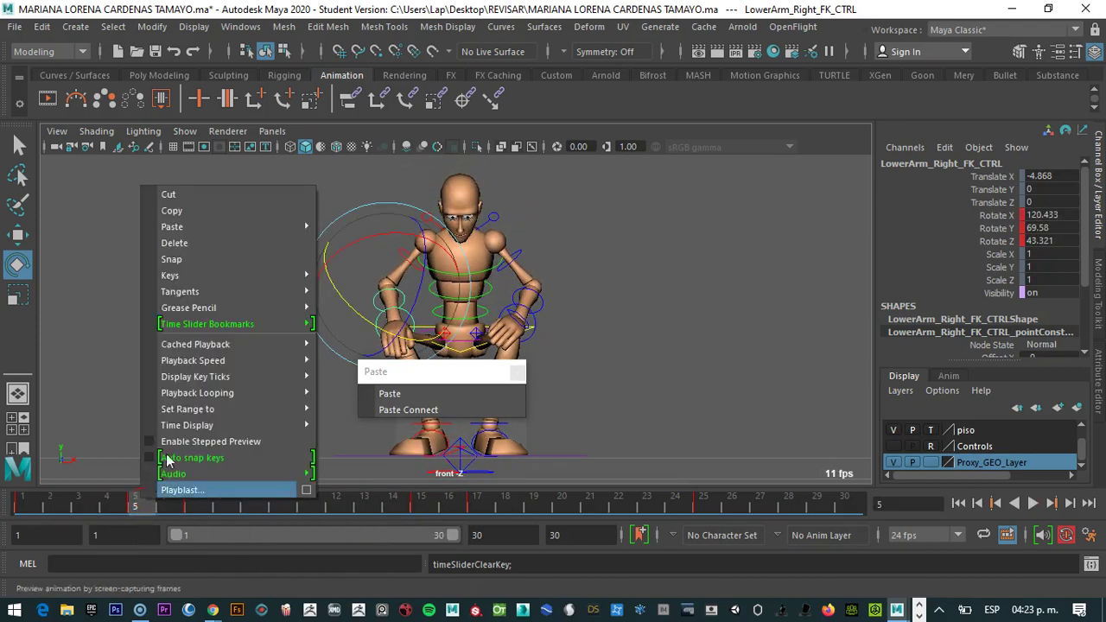
click(168, 256)
key(alt+v)
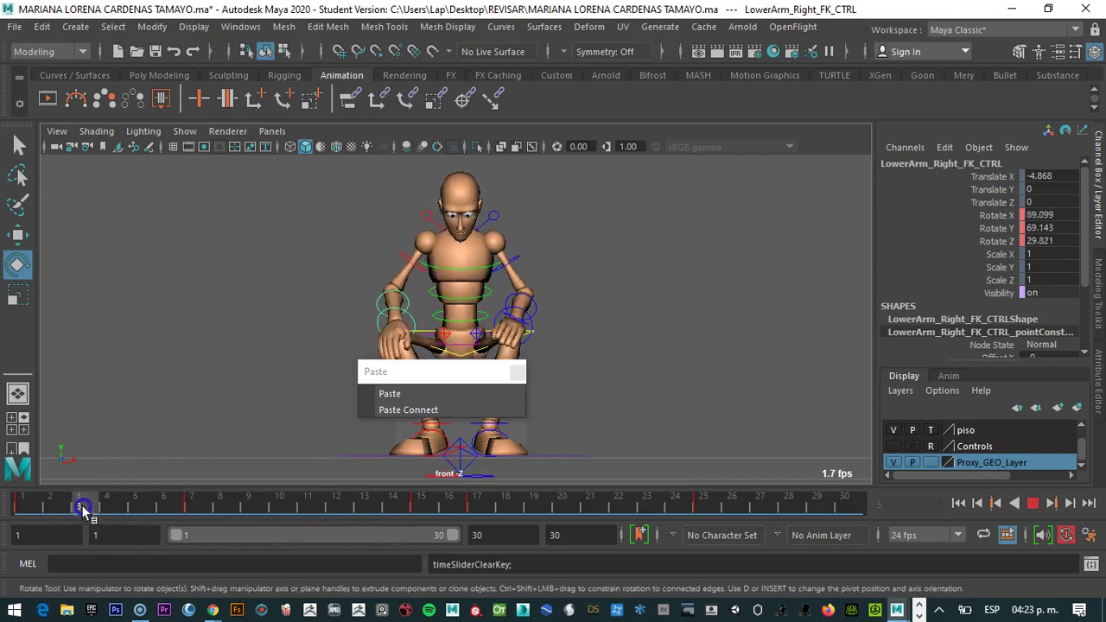
drag(268, 519, 426, 510)
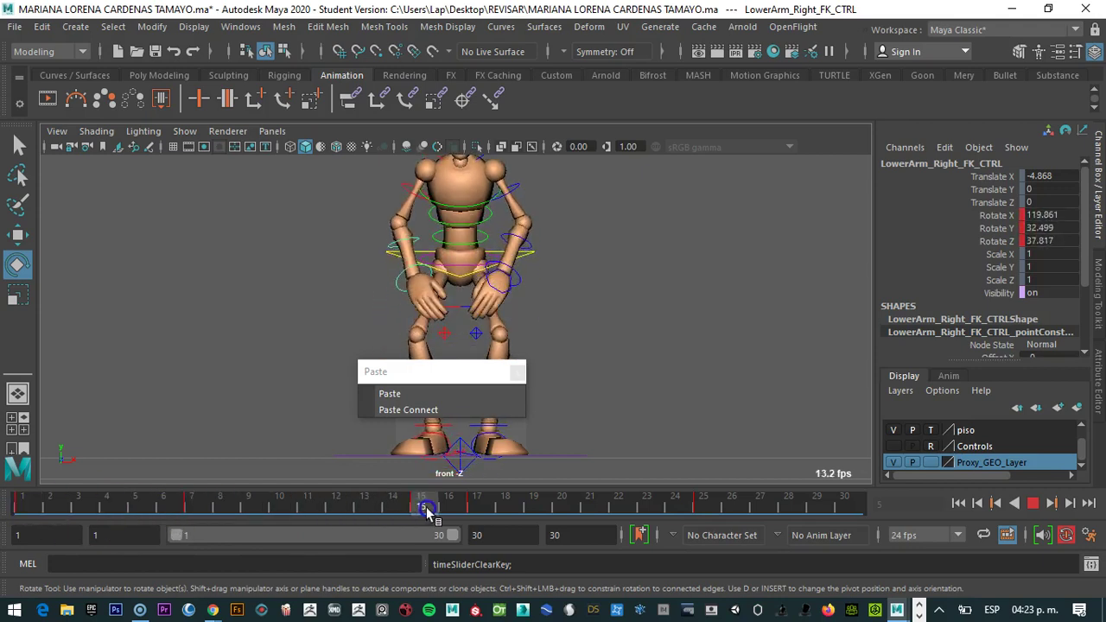
drag(194, 503, 35, 456)
drag(429, 389, 279, 306)
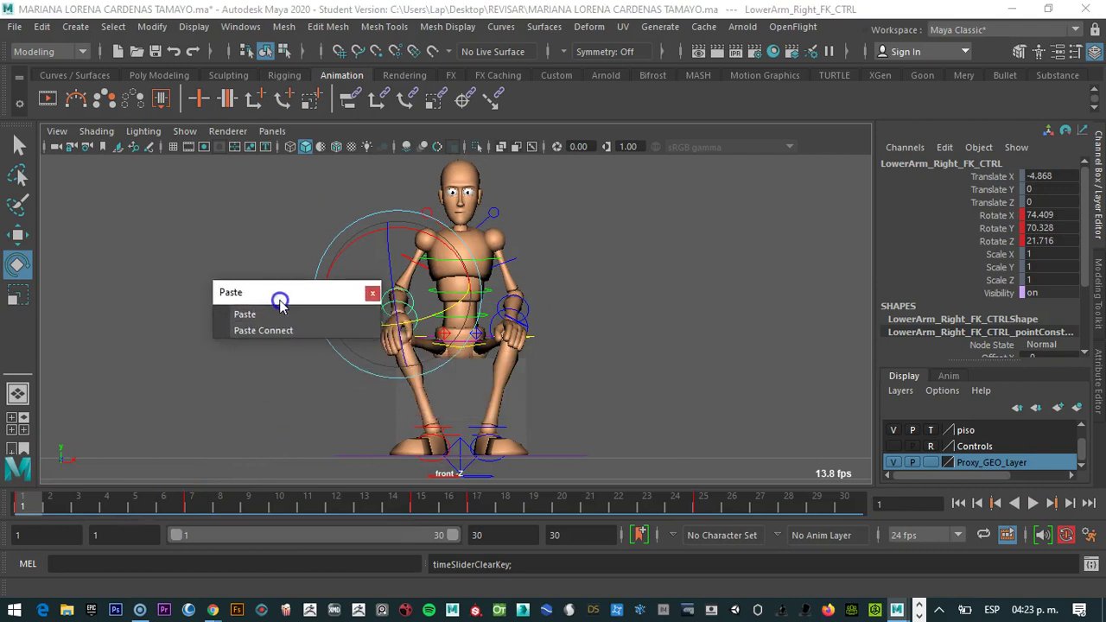
Try to rotate the right lower arm FK control at frame 14
drag(32, 503, 392, 503)
drag(422, 228, 345, 248)
middle_drag(369, 250, 386, 409)
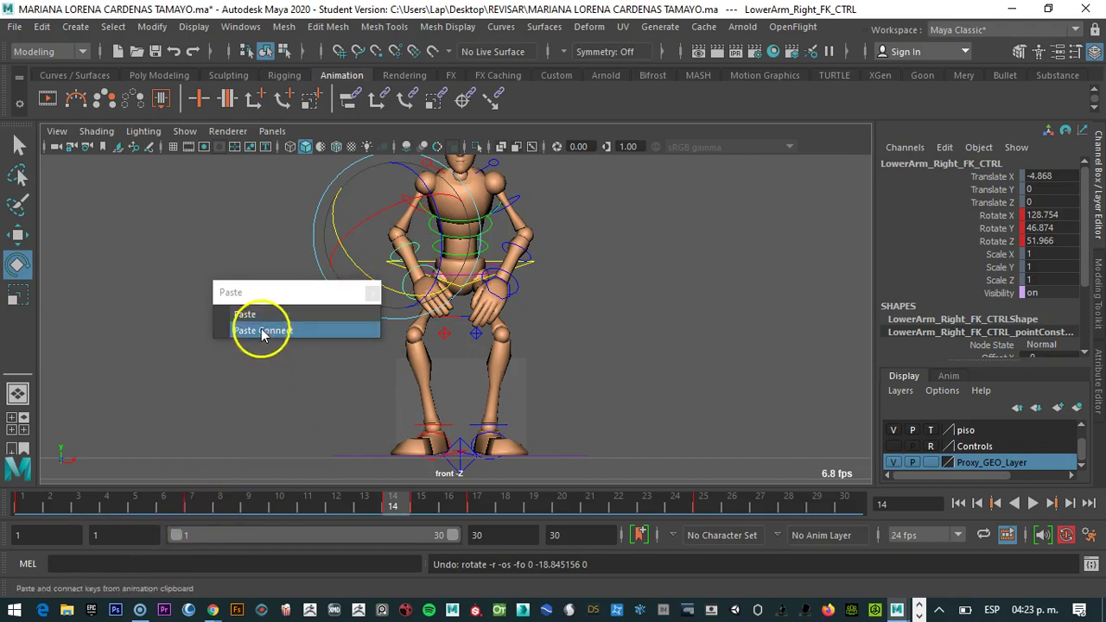
Rotate the right hand FK control at frame 5 to about -31.7, -18.6, -40.9 and key its rotation
click(432, 288)
click(424, 298)
key(alt+v)
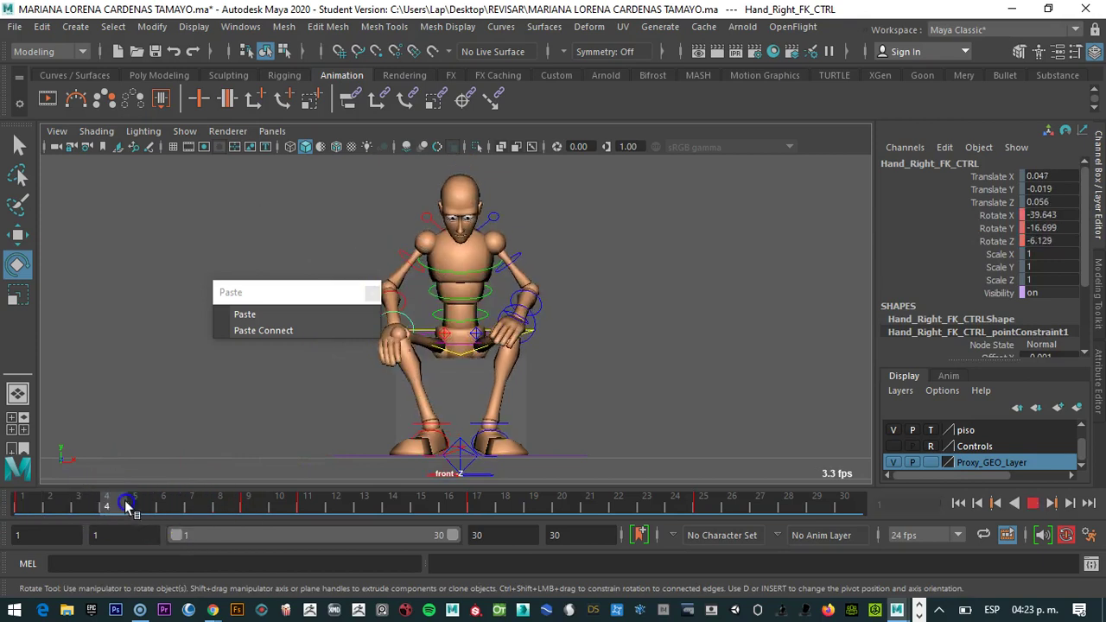
click(196, 504)
drag(195, 504, 142, 504)
drag(312, 291, 211, 229)
click(378, 336)
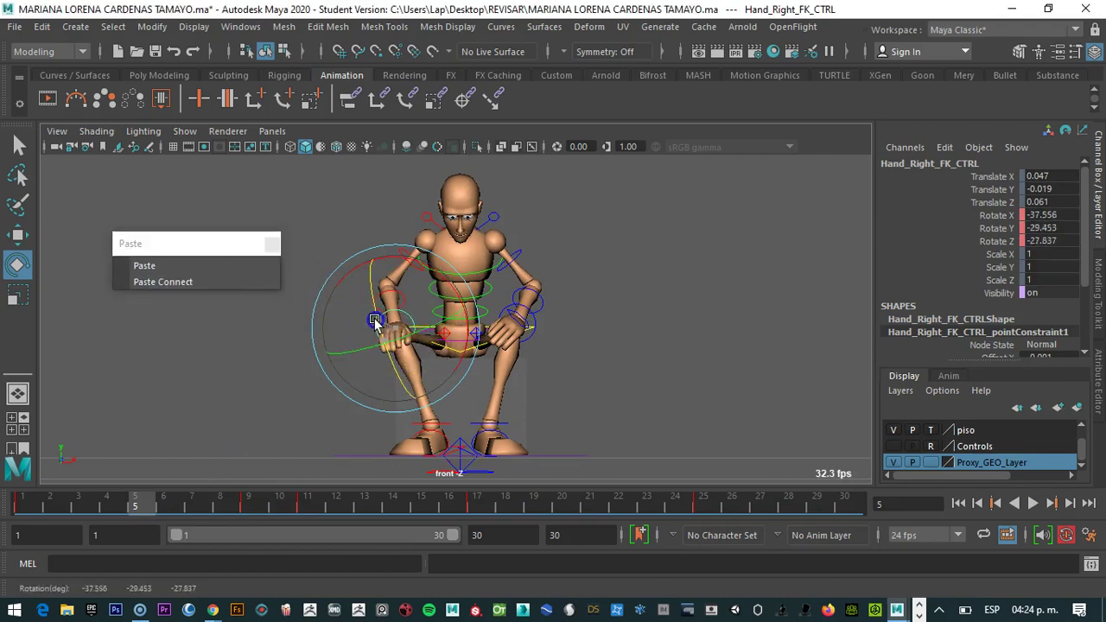
drag(425, 327, 446, 327)
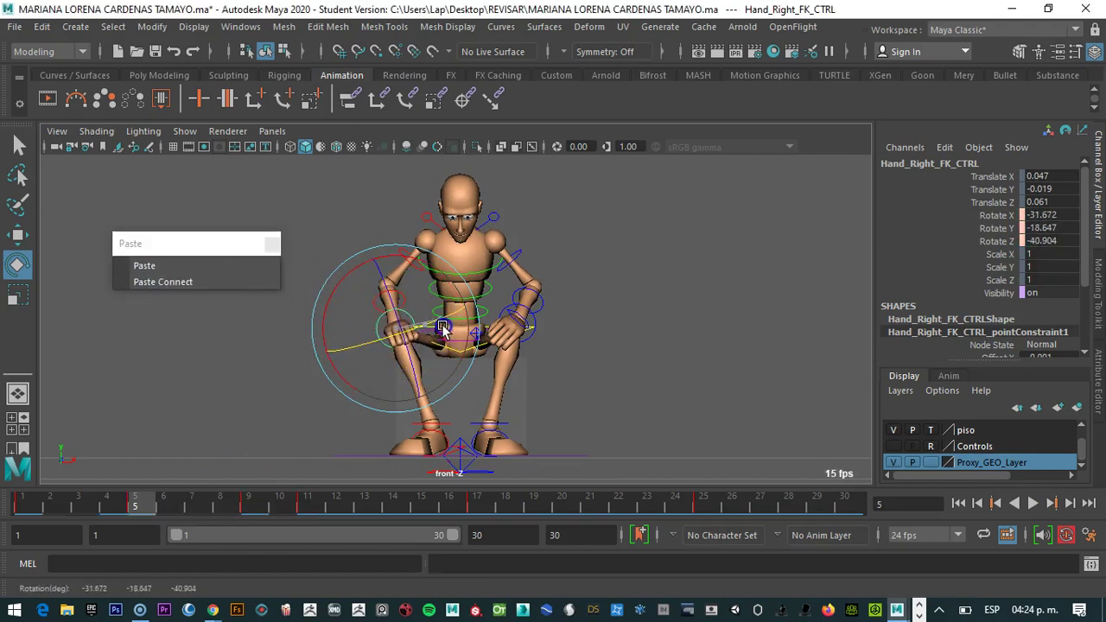
Delete the right hand FK control's keyframe at frame 9 and play back the motion
drag(126, 509, 267, 501)
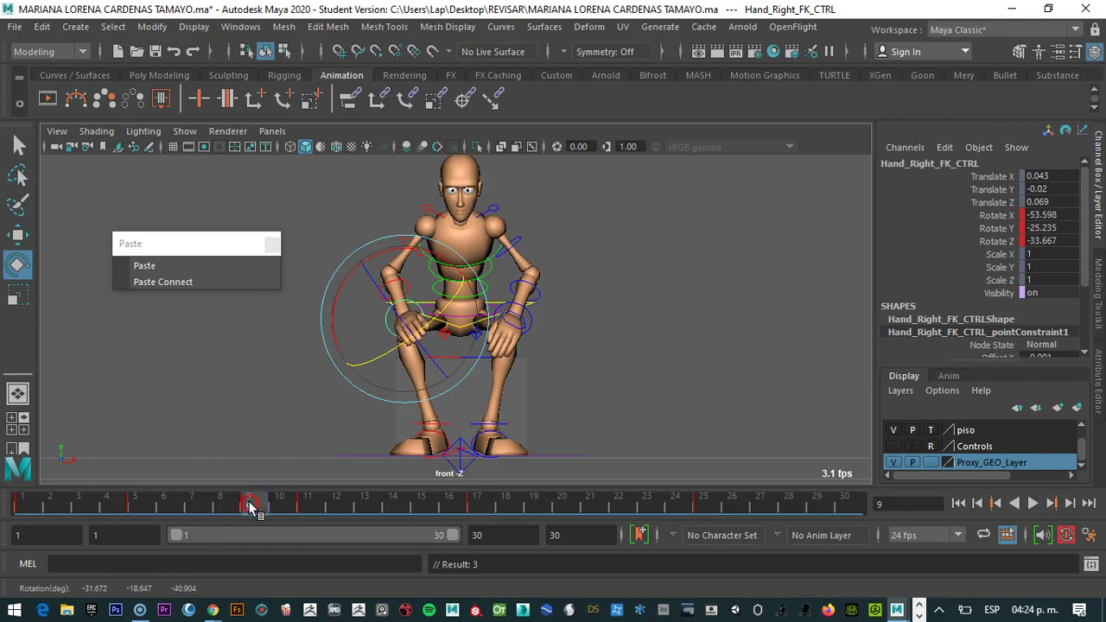
right_click(254, 499)
click(285, 246)
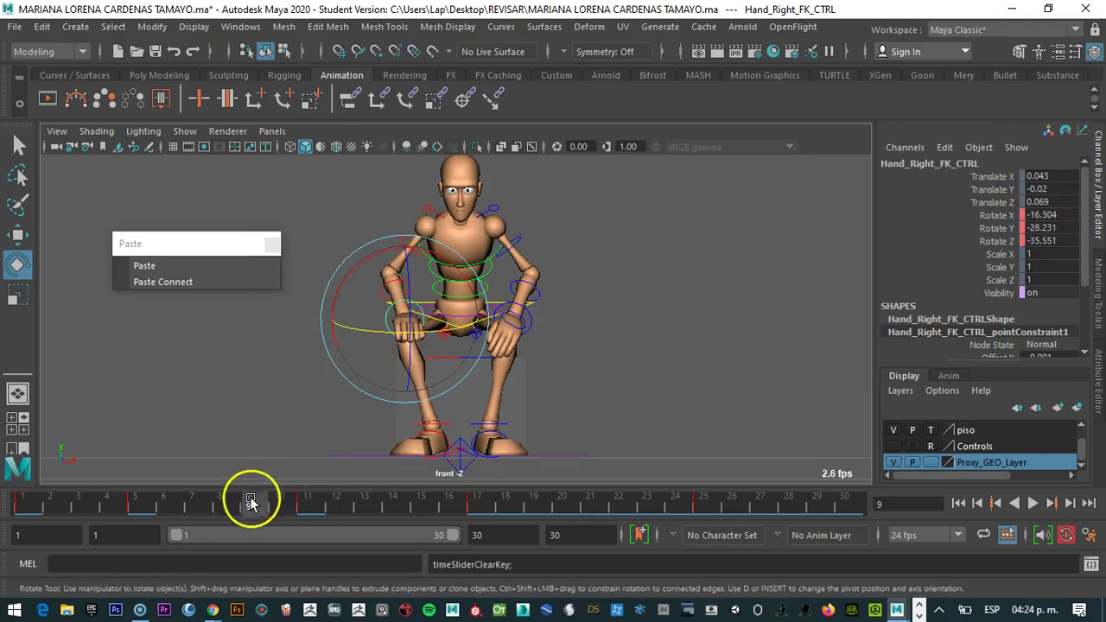
key(alt+v)
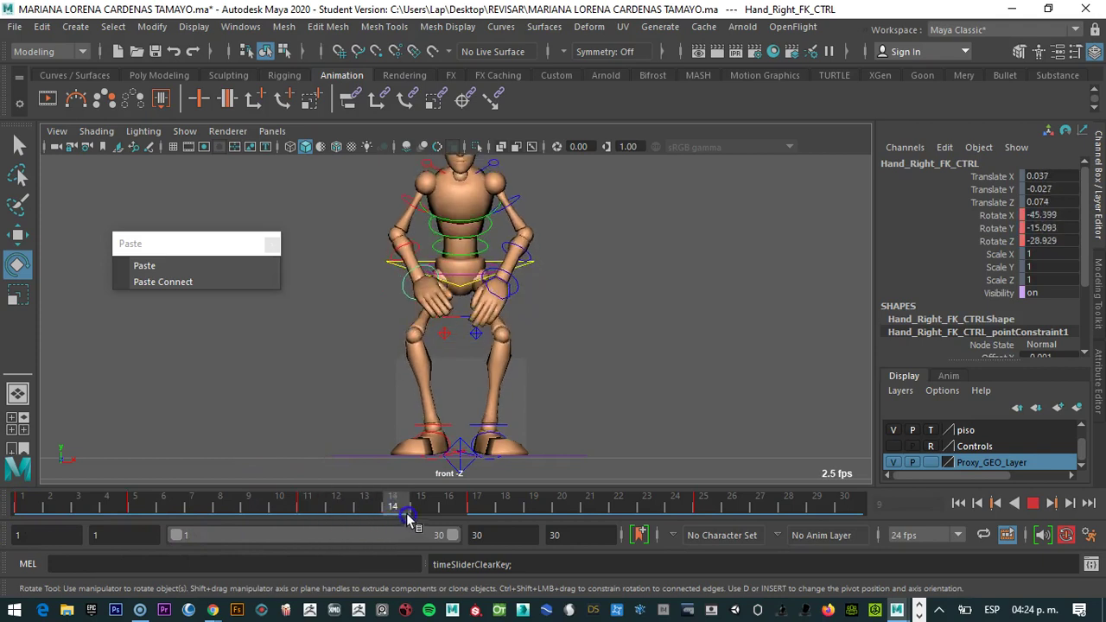
Scrub between frames 7 and 14 to examine how the right hand and arm move over the knee, moving the floating Paste window aside
click(258, 503)
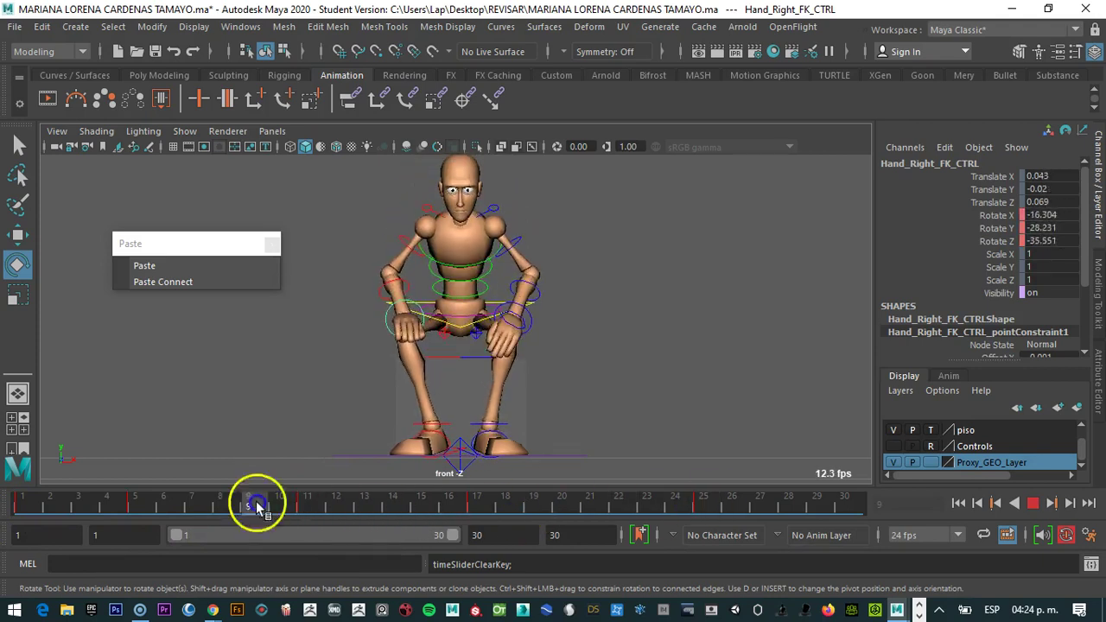
drag(409, 509, 378, 511)
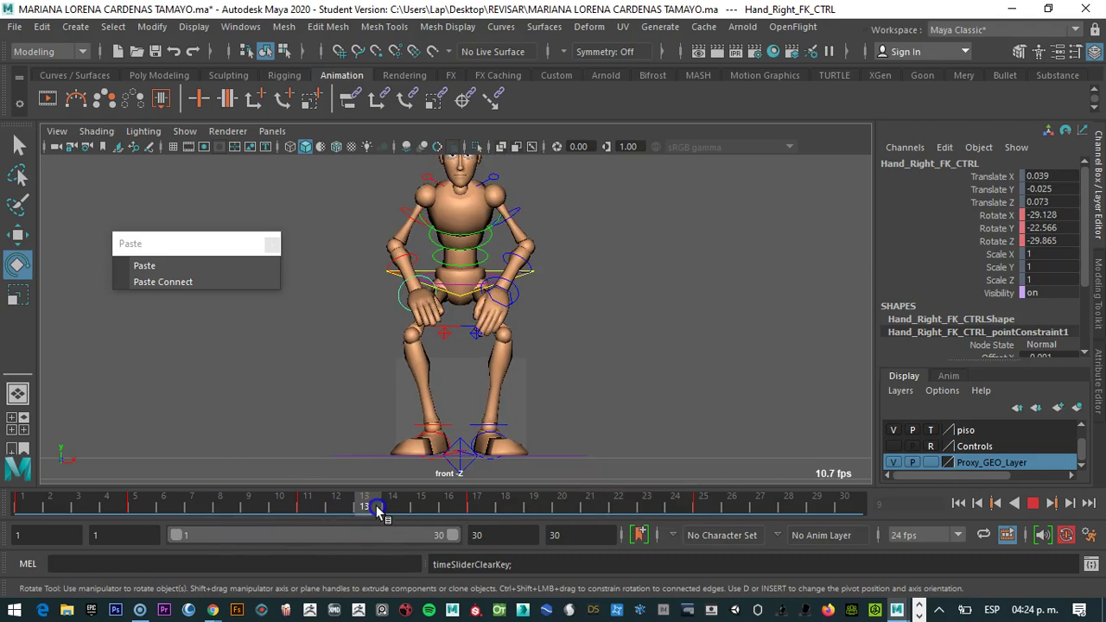
mouse_move(366, 508)
mouse_down()
mouse_move(481, 507)
mouse_move(346, 506)
mouse_move(394, 499)
mouse_up()
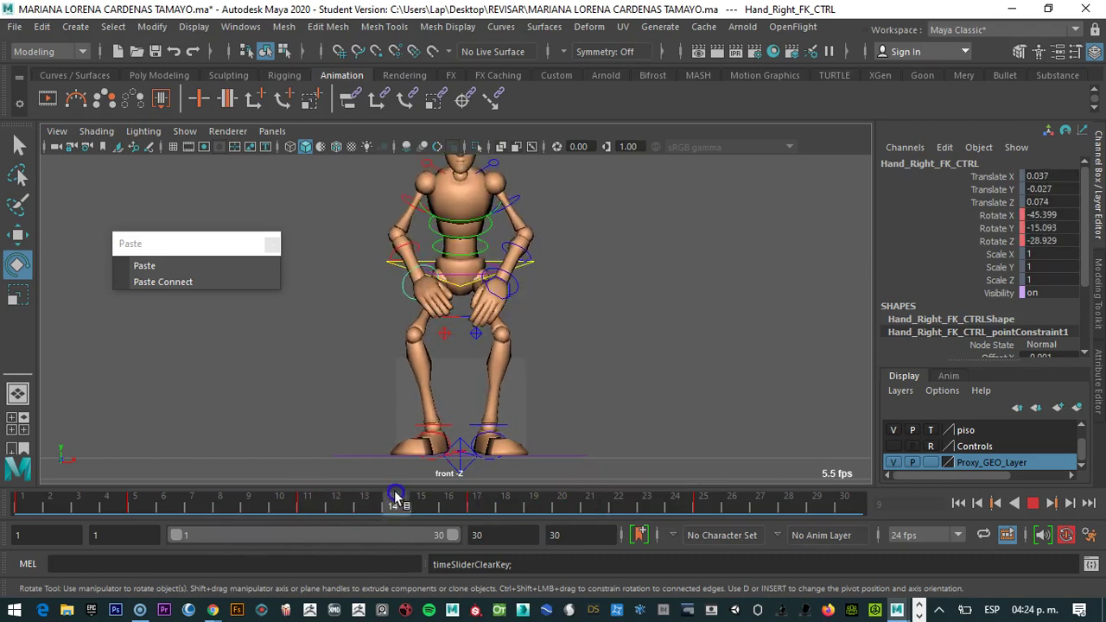
drag(208, 245, 540, 300)
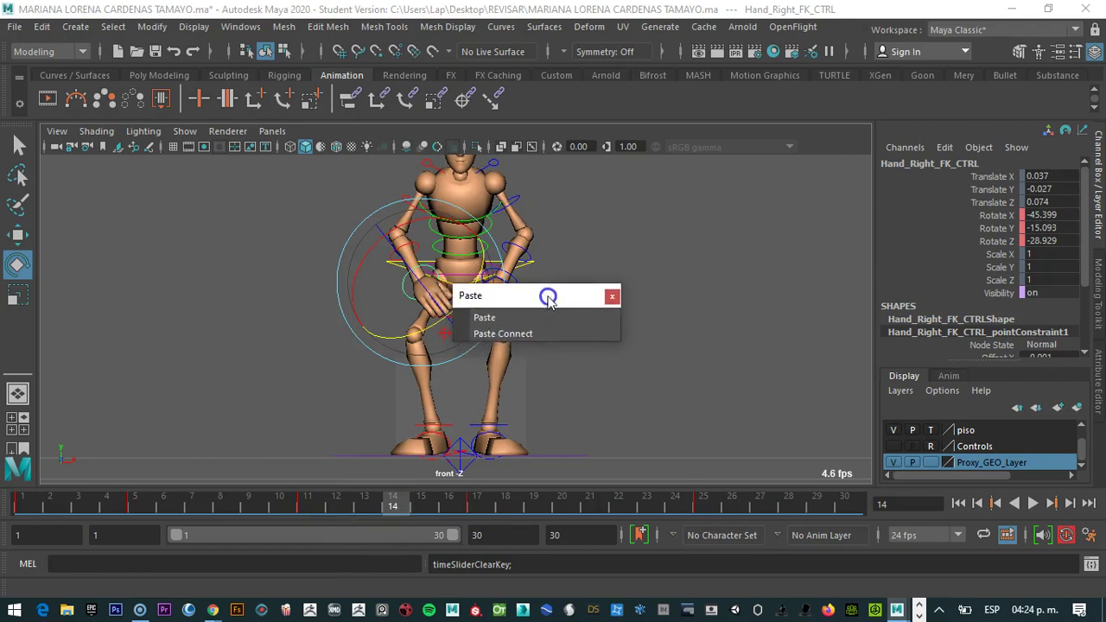
drag(383, 506, 199, 504)
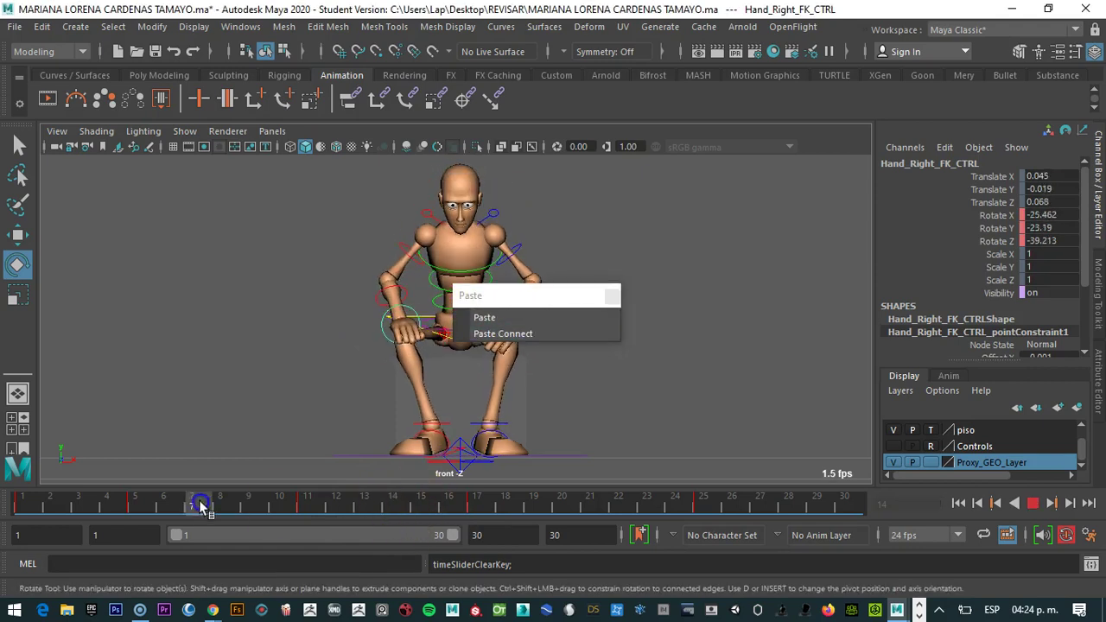
drag(506, 298, 461, 355)
drag(223, 479, 276, 471)
click(426, 354)
drag(426, 354, 421, 259)
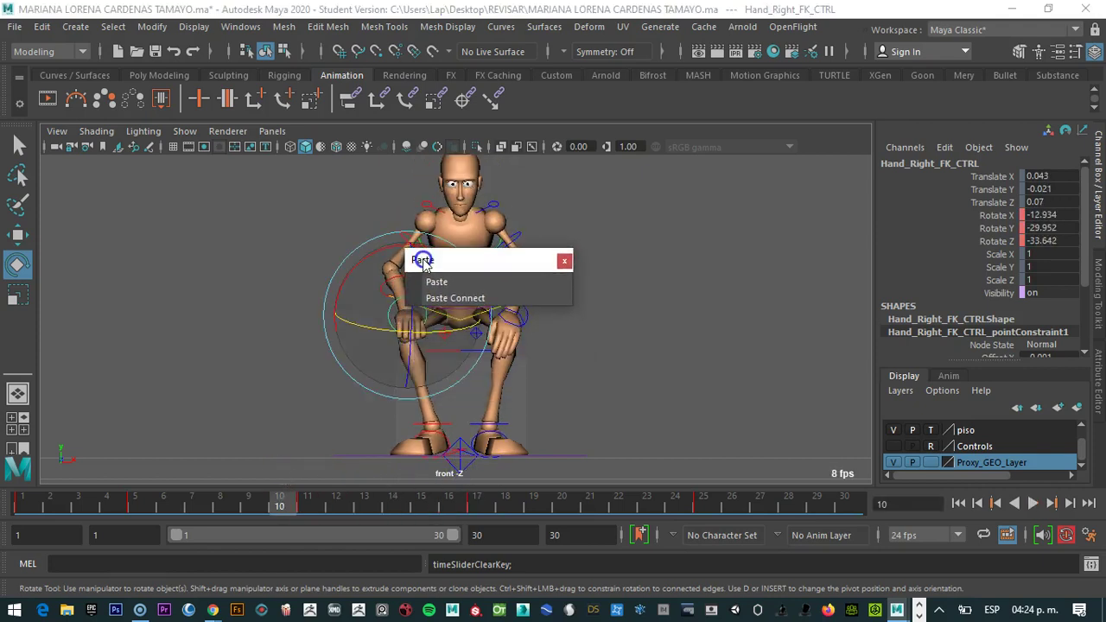
drag(279, 501, 393, 504)
drag(459, 267, 583, 393)
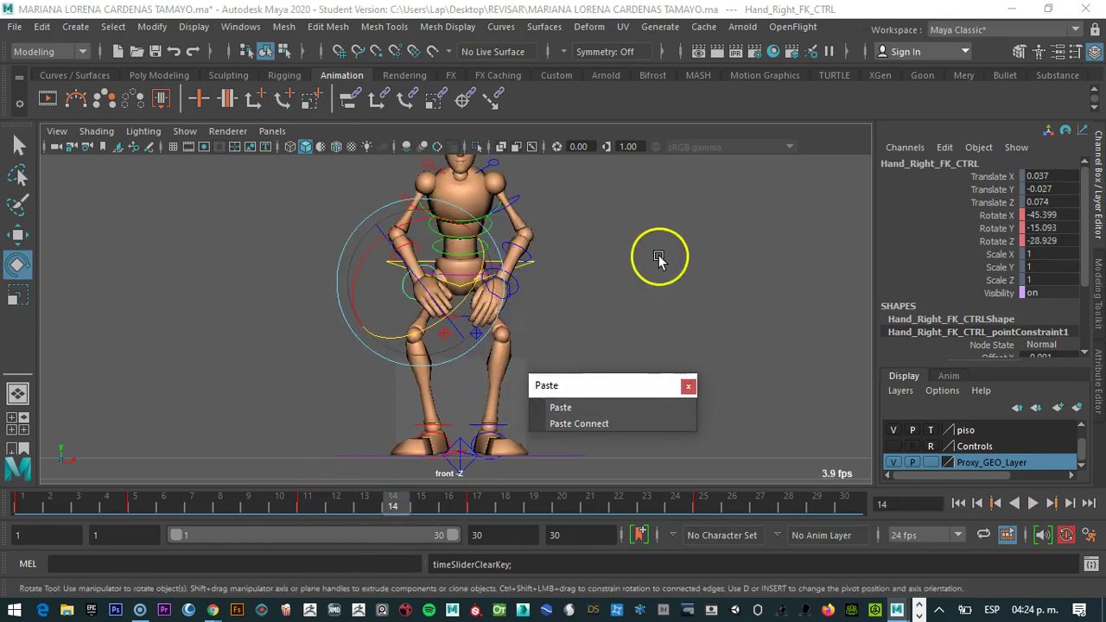
Delete the right upper arm FK control's keyframe at frame 15 and scrub around it to check the arm
click(665, 255)
click(420, 223)
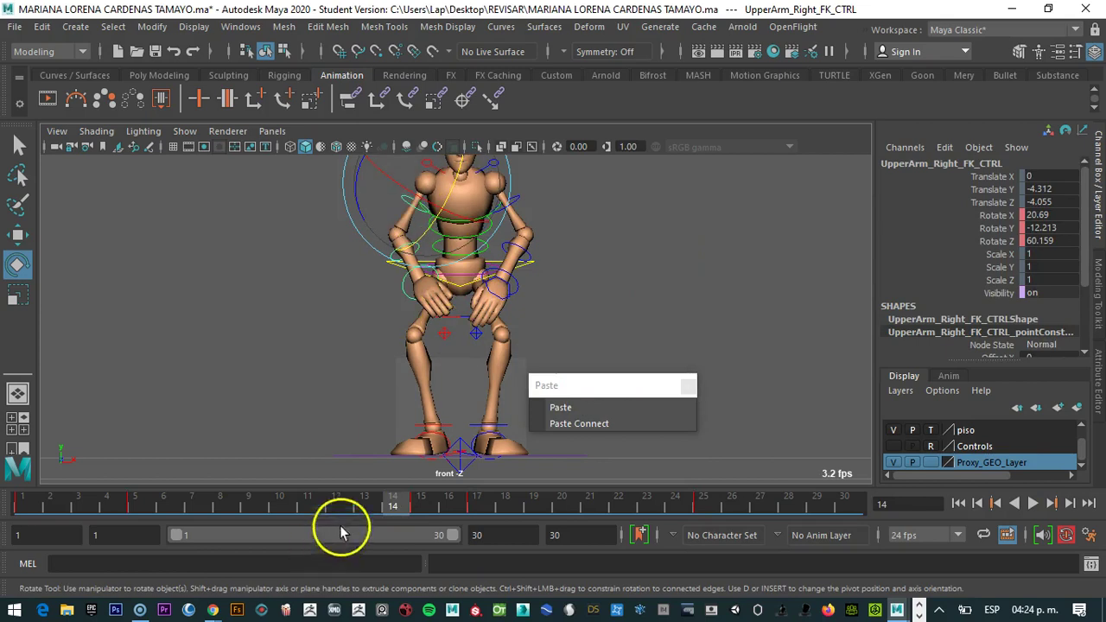
click(414, 510)
right_click(411, 513)
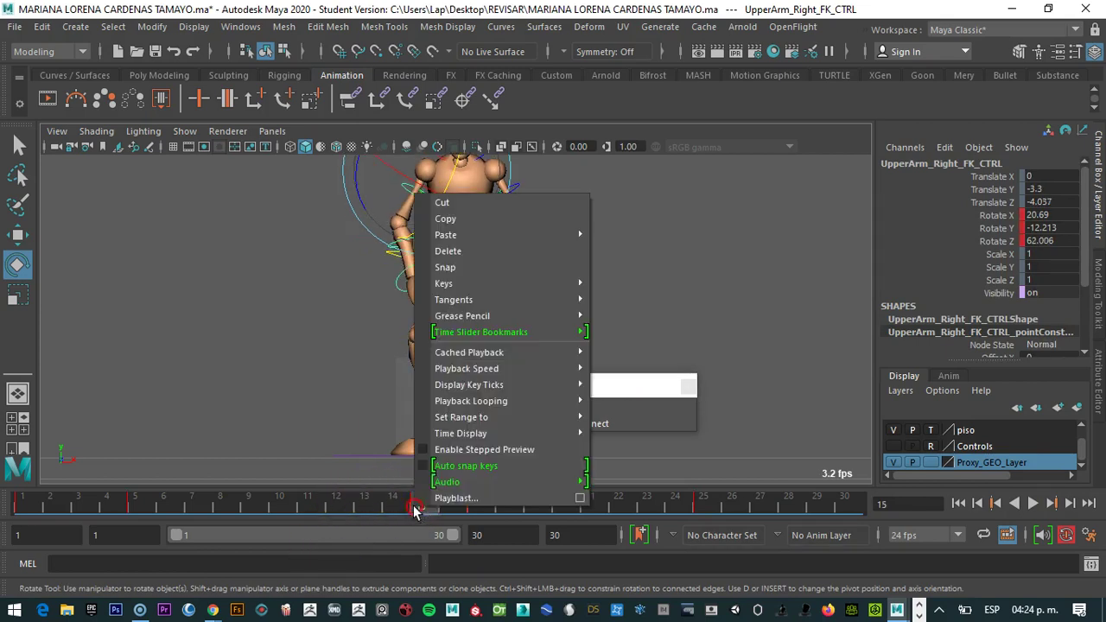
click(467, 263)
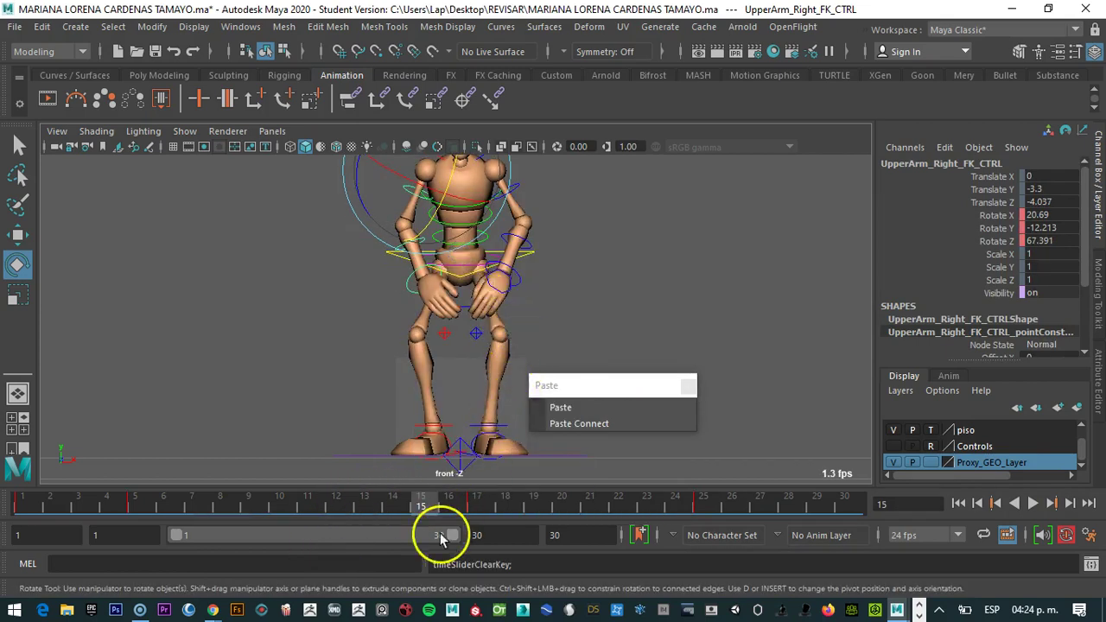
drag(473, 510, 405, 527)
Delete the right lower arm FK control's keyframe at frame 15 and playblast the animation
click(620, 264)
click(407, 247)
click(386, 516)
click(415, 505)
right_click(414, 503)
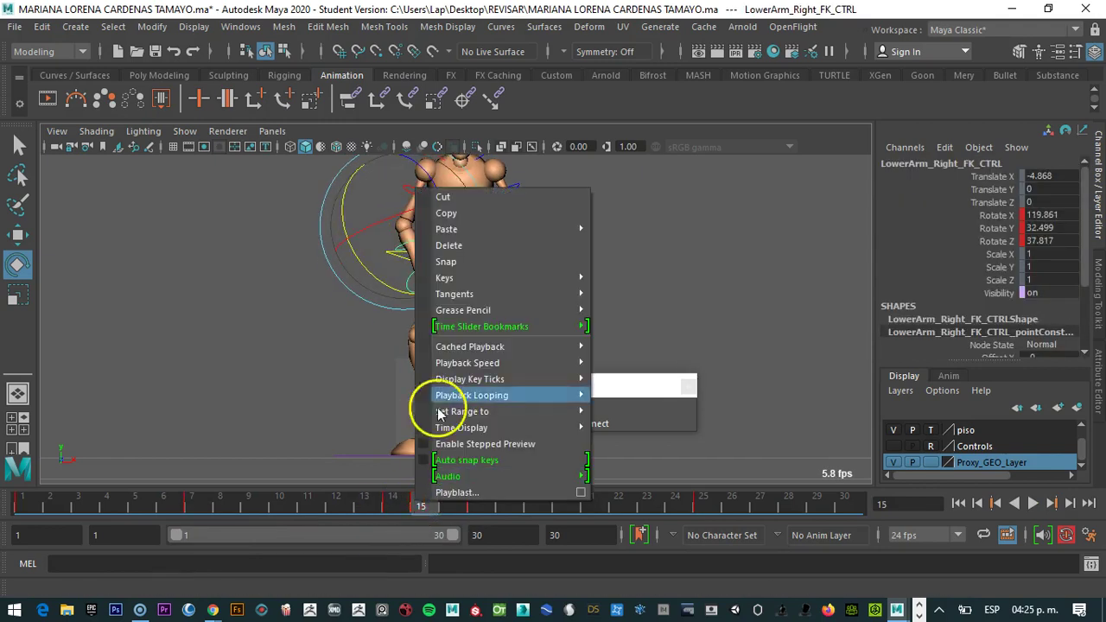
click(454, 245)
right_click(388, 503)
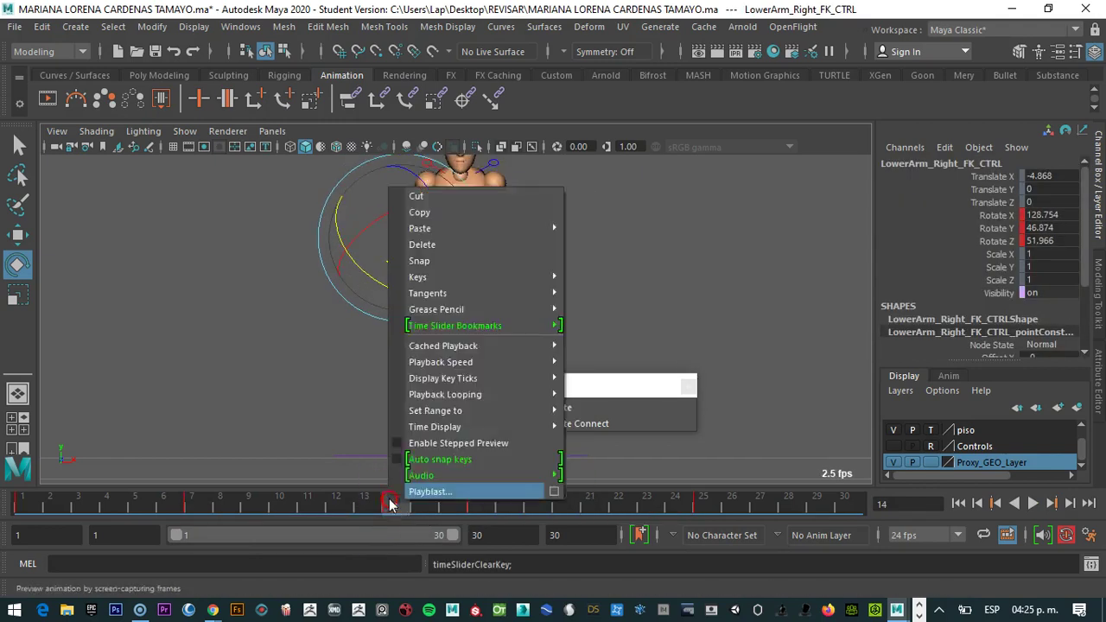
click(406, 487)
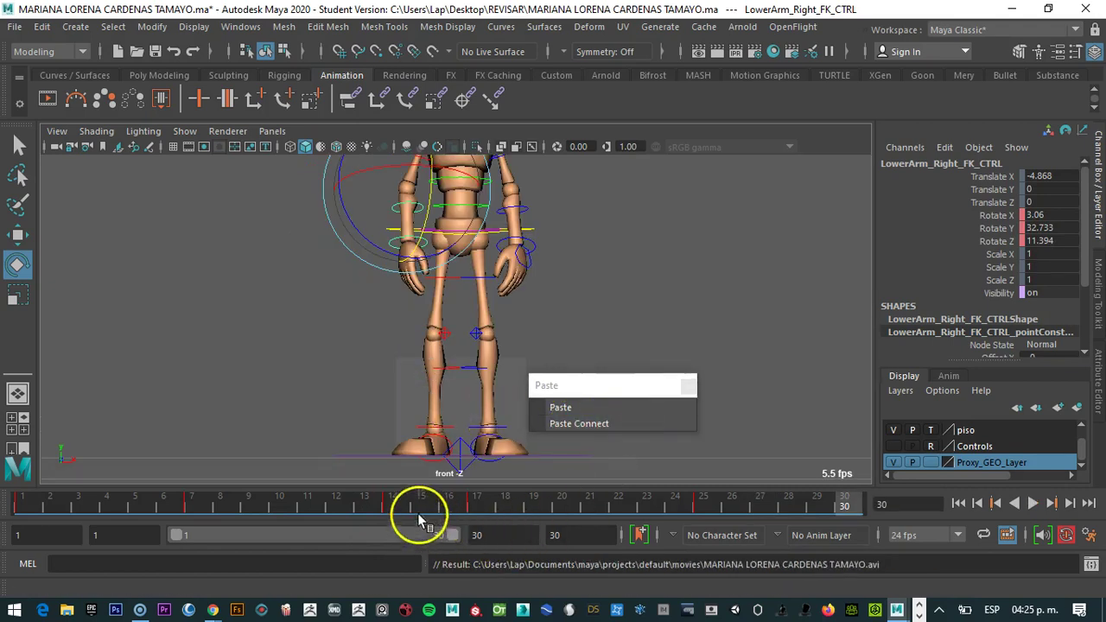
Delete the right lower arm FK control's keyframe at frame 14 and scrub around it to check the arm
right_click(421, 511)
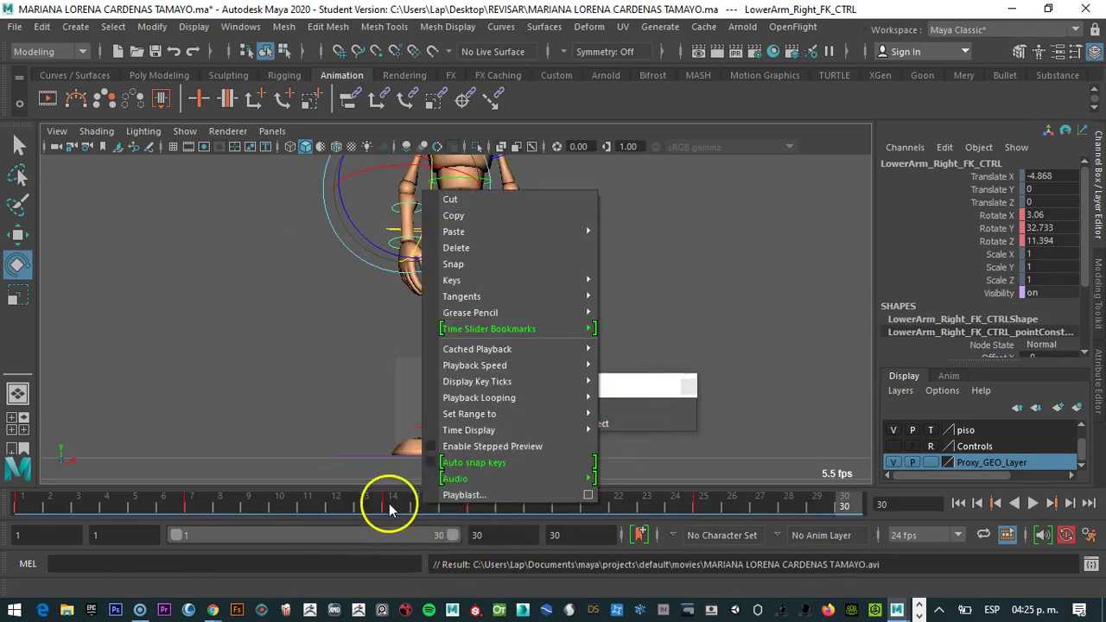
click(313, 506)
mouse_move(238, 505)
mouse_down()
mouse_move(136, 511)
mouse_move(390, 510)
mouse_up()
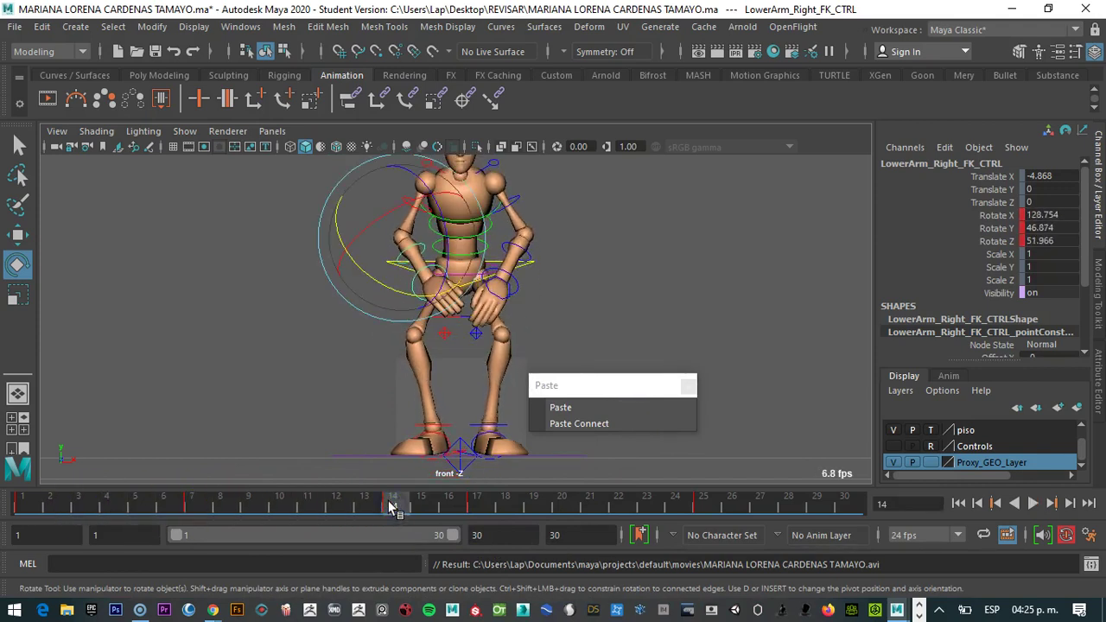
right_drag(388, 507, 420, 244)
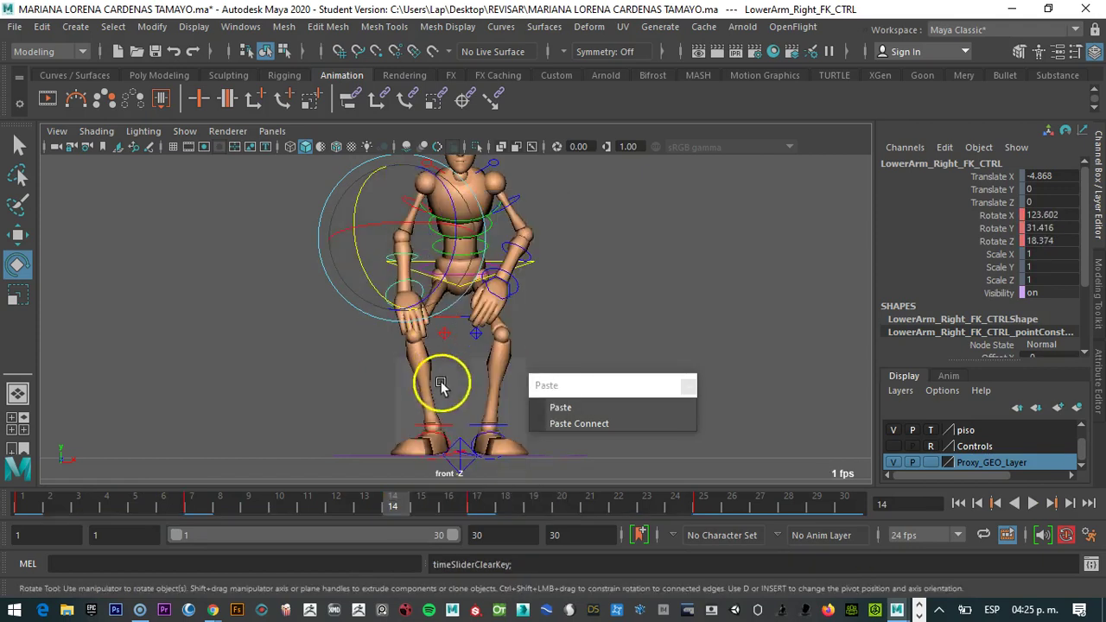
drag(408, 519, 387, 529)
Delete the left lower arm FK control's keyframes at frames 15 and 12
click(533, 259)
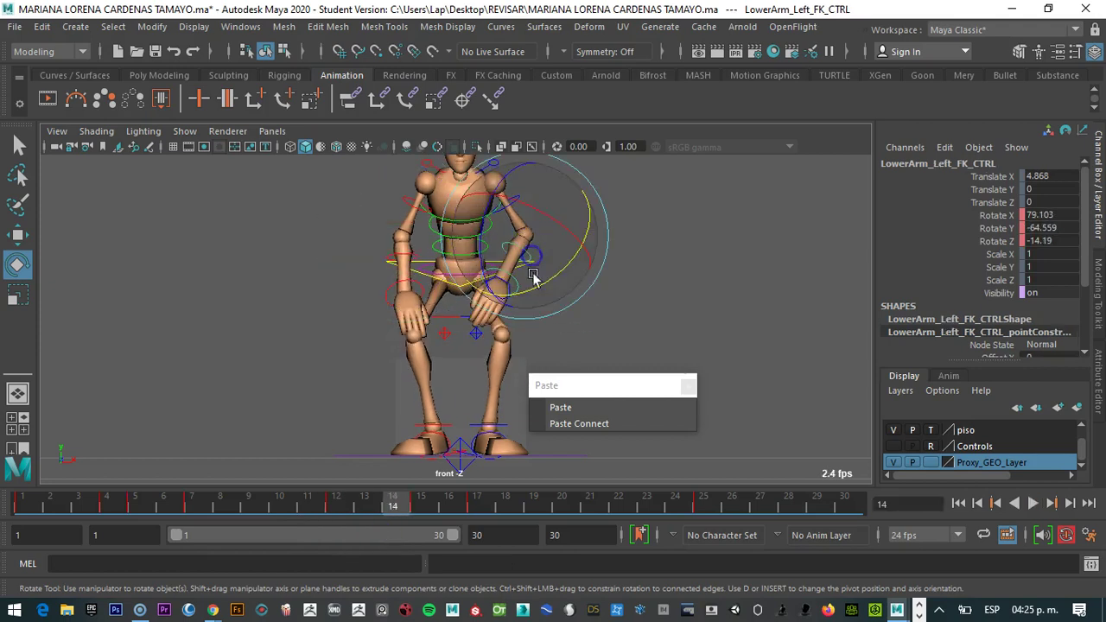
click(417, 508)
right_click(419, 507)
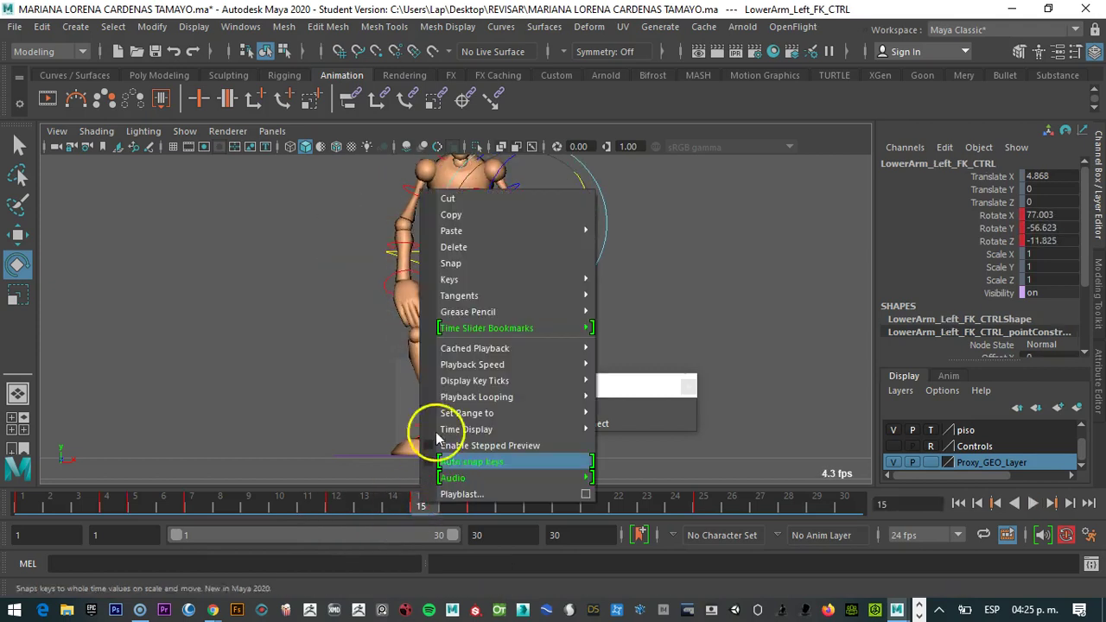
click(458, 247)
drag(441, 501, 336, 512)
right_click(336, 511)
click(383, 248)
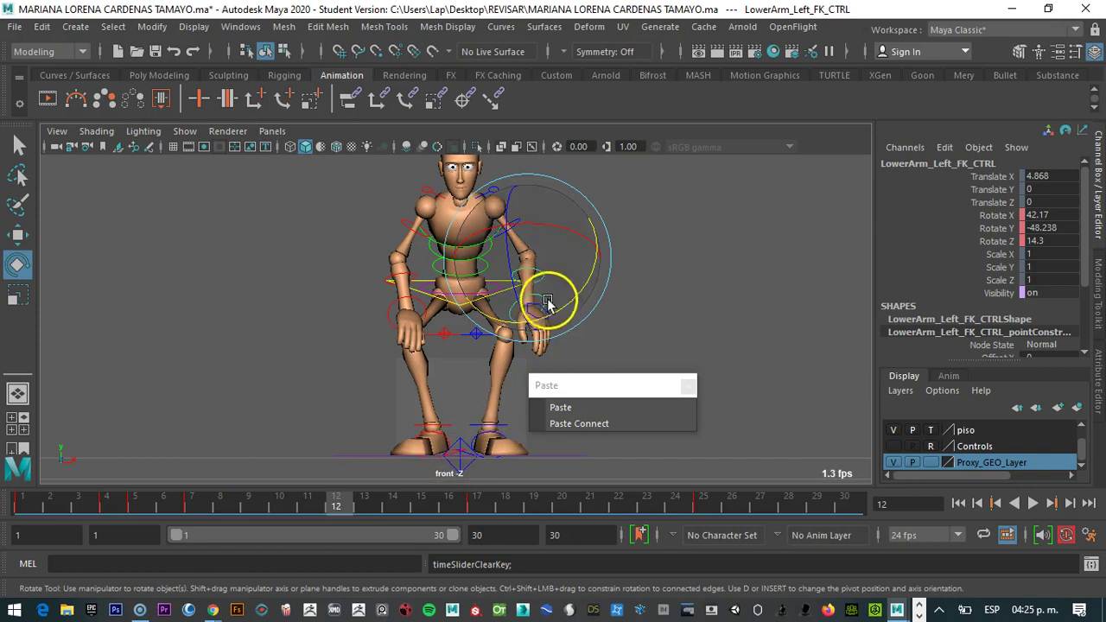
Rotate the left lower arm FK control inward over the knee at frame 12 and scrub back to frame 7 to check it
drag(341, 505, 355, 529)
drag(570, 296, 498, 273)
drag(331, 508, 204, 495)
Select the right hand FK control, scrub to frame 6 and select its whole key range on the timeline
click(327, 348)
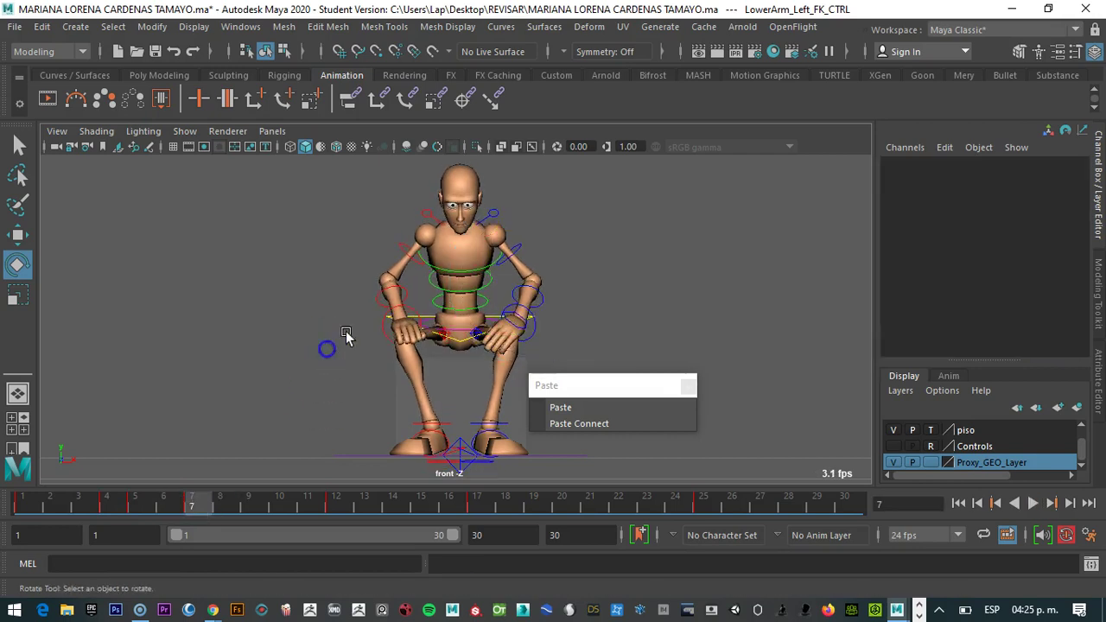
click(394, 314)
mouse_move(188, 508)
mouse_down()
mouse_move(136, 501)
mouse_move(178, 501)
mouse_up()
double_click(183, 501)
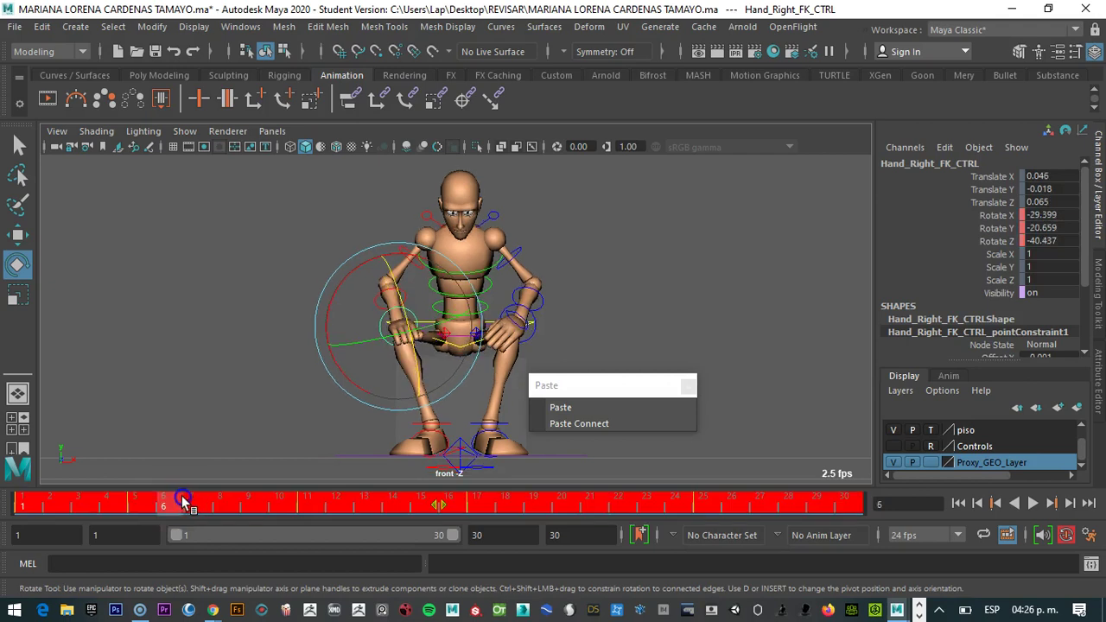
Rotate the right hand control at frame 6 to about -32.3, -30.7, -33.8 and delete its key at frame 5
drag(407, 335, 433, 326)
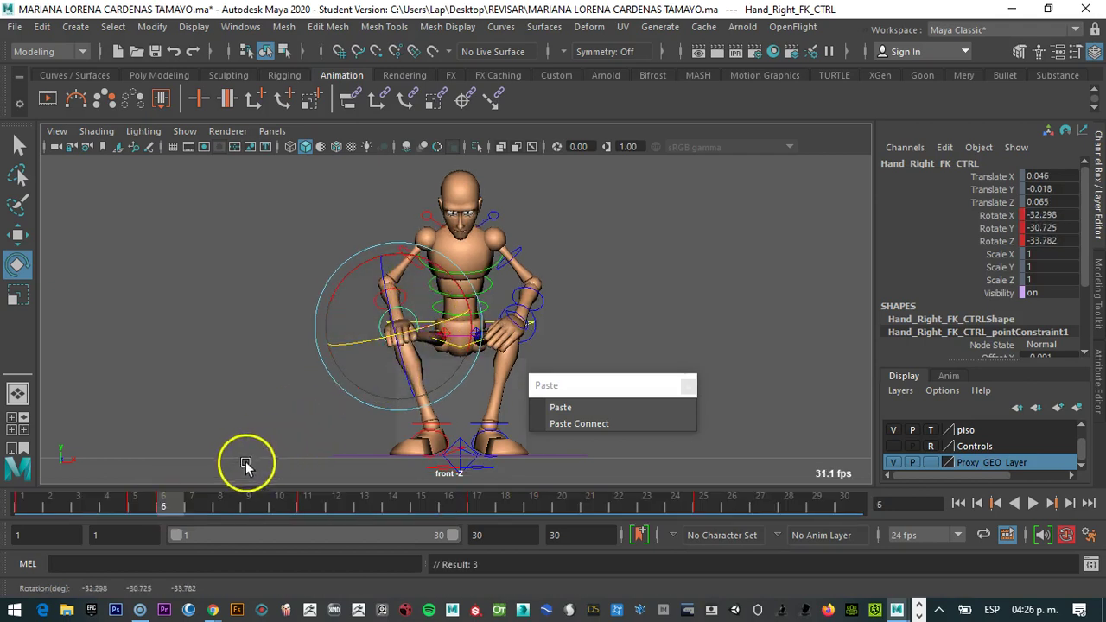
click(137, 504)
right_click(138, 504)
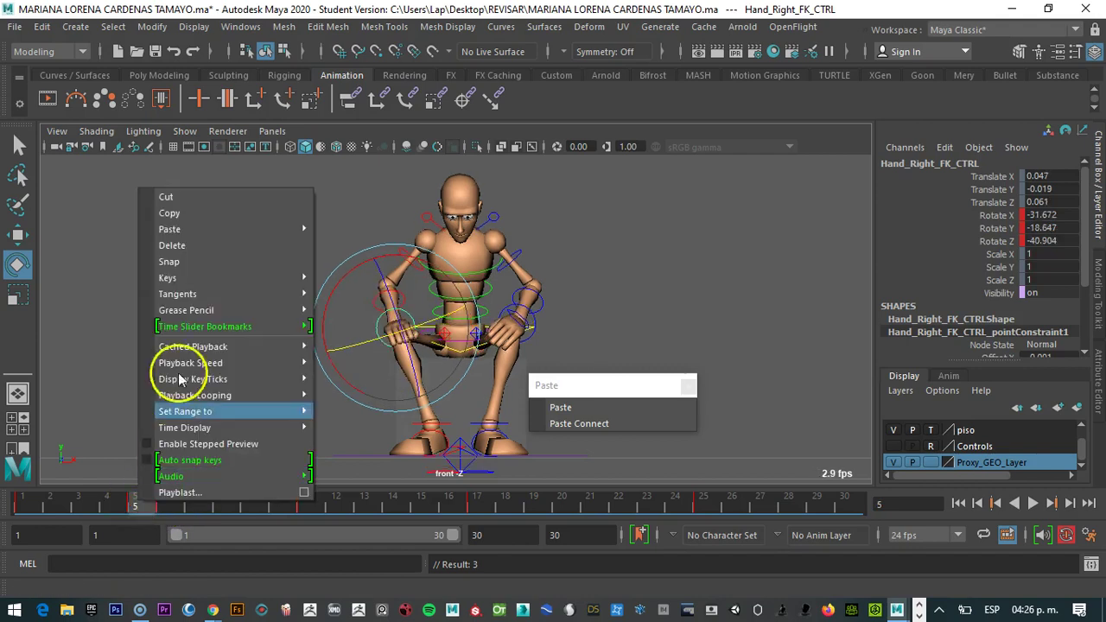
click(178, 247)
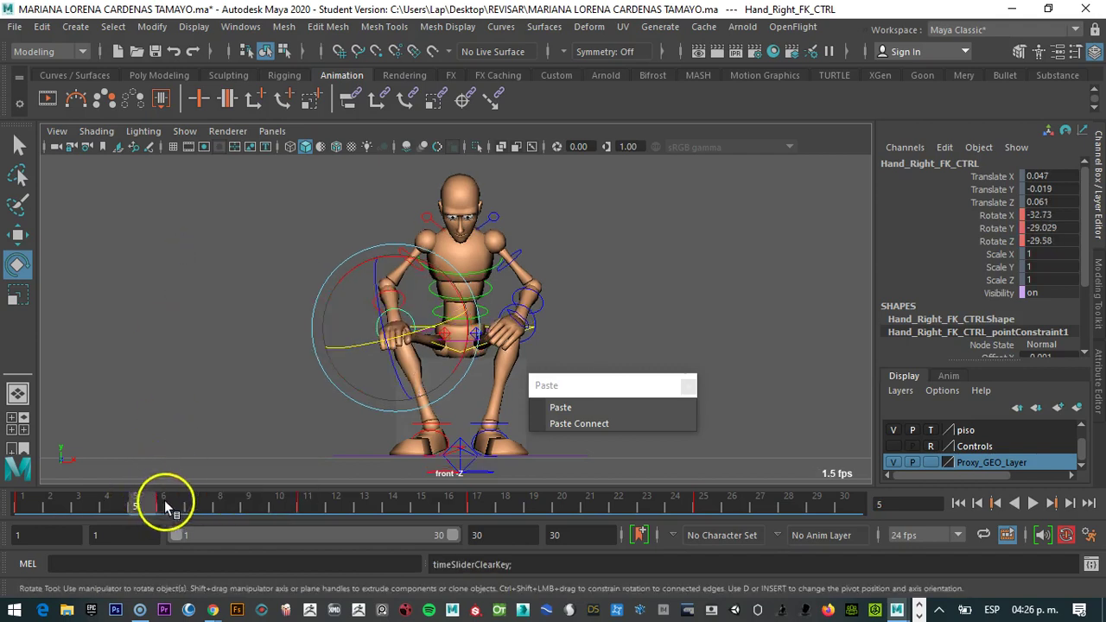
Play back the front view, and switch to the persp camera to see the seated character from the side
key(alt+v)
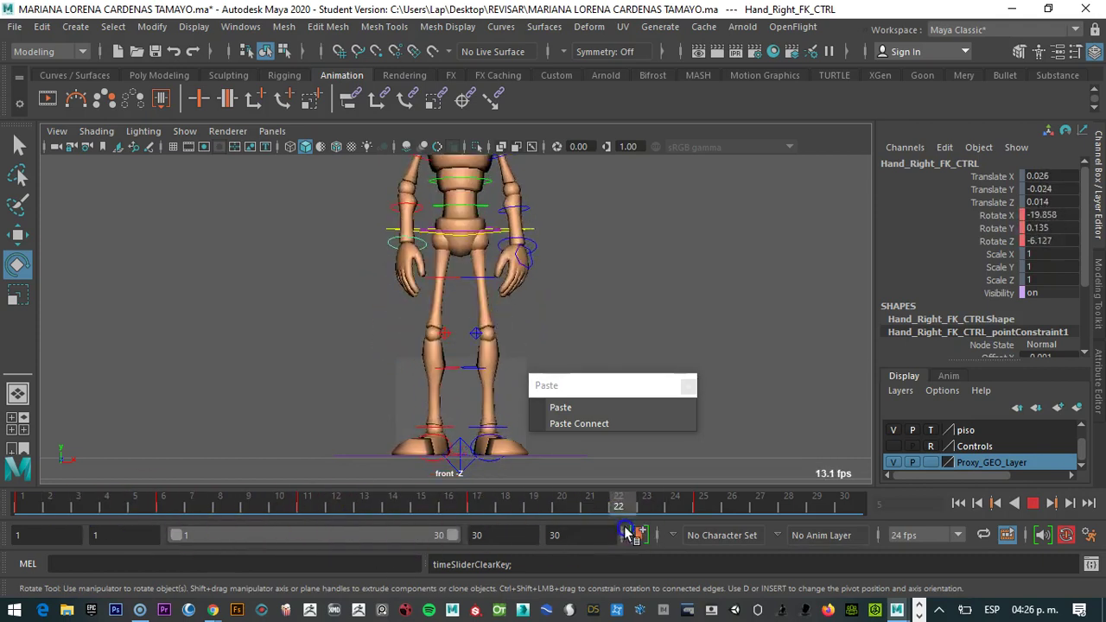
click(479, 378)
click(271, 131)
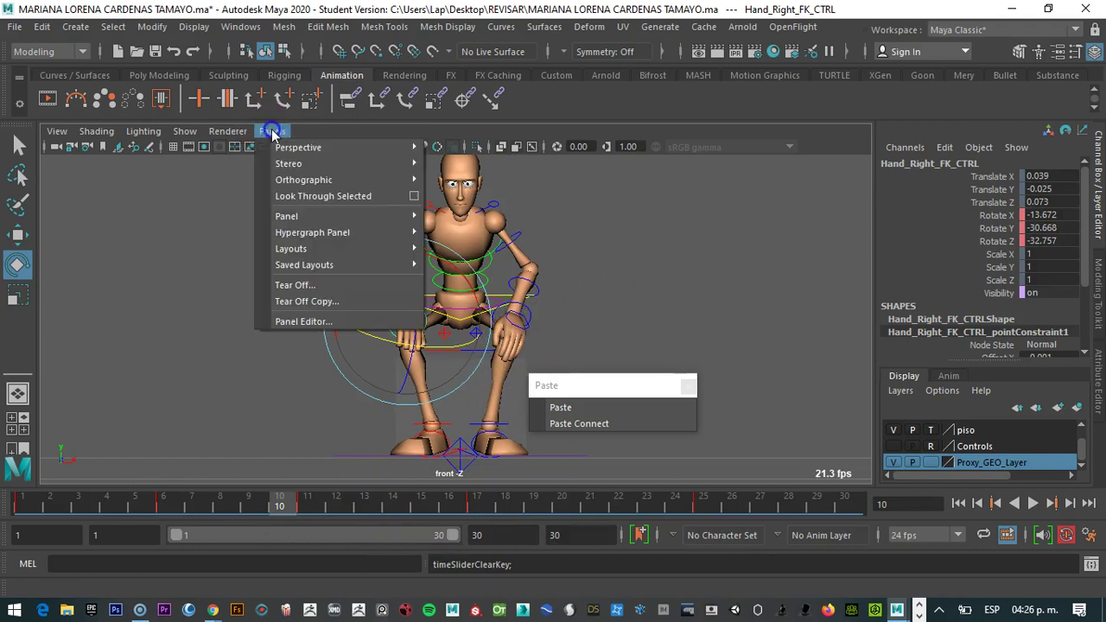
mouse_move(298, 147)
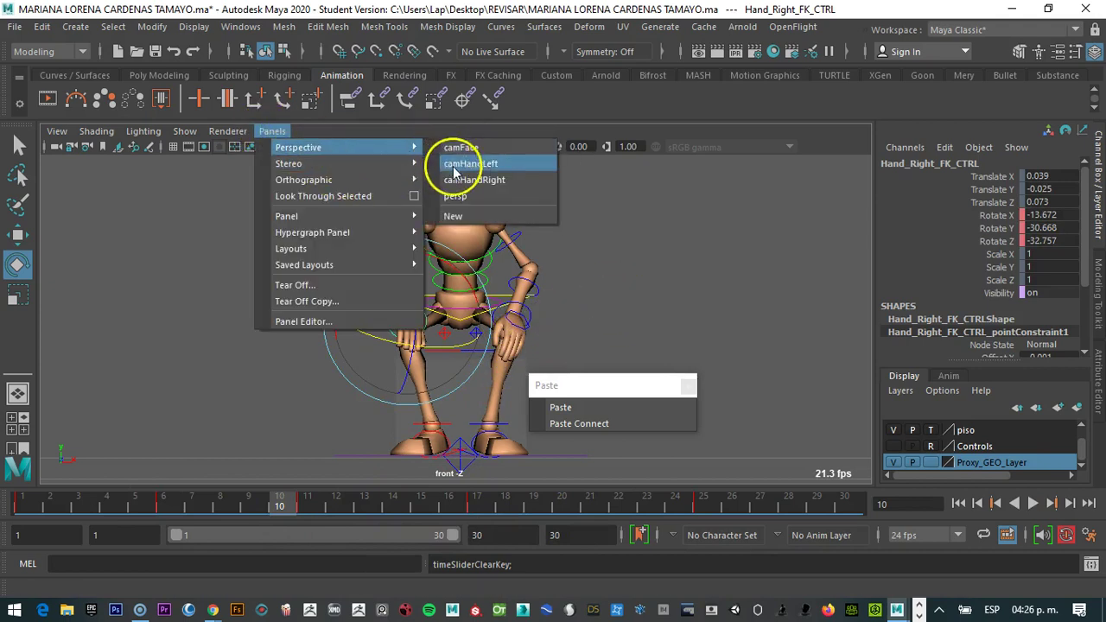
click(456, 197)
alt+drag(499, 367, 698, 311)
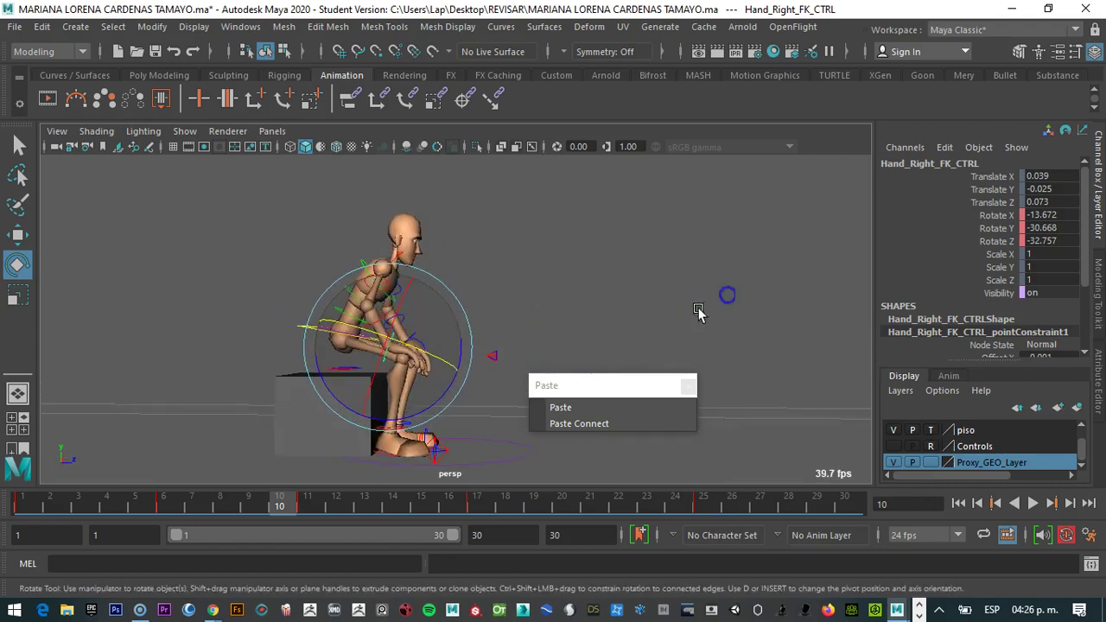
Play and scrub the animation between frames 1 and 17 to examine how the body rises from the box in side view
drag(328, 508, 138, 508)
key(alt+v)
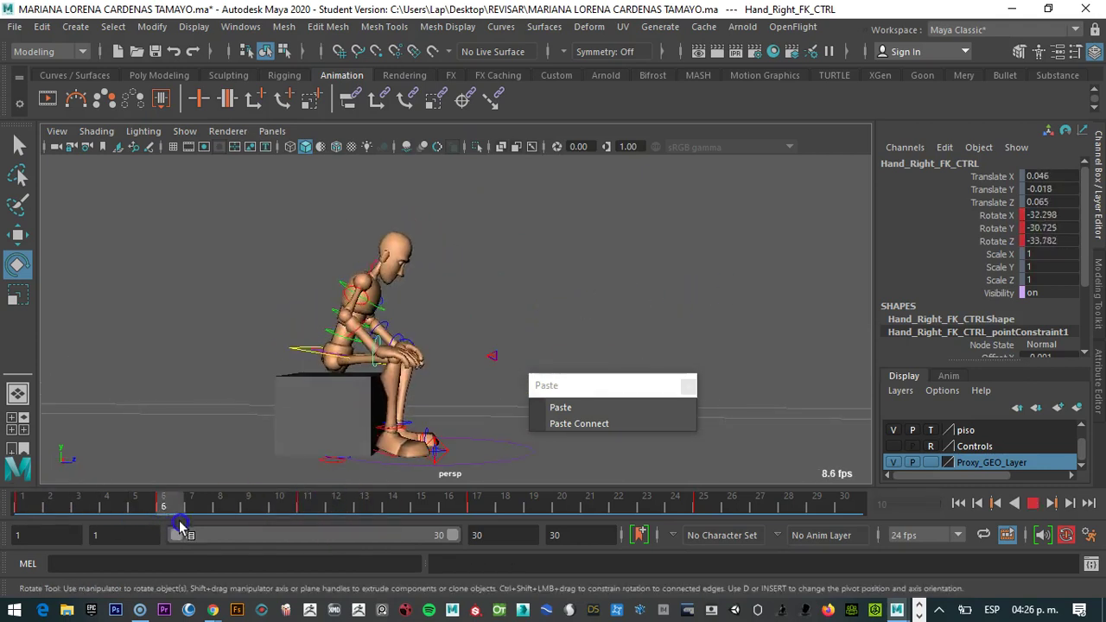
drag(366, 532, 210, 514)
drag(34, 523, 158, 527)
drag(34, 511, 327, 512)
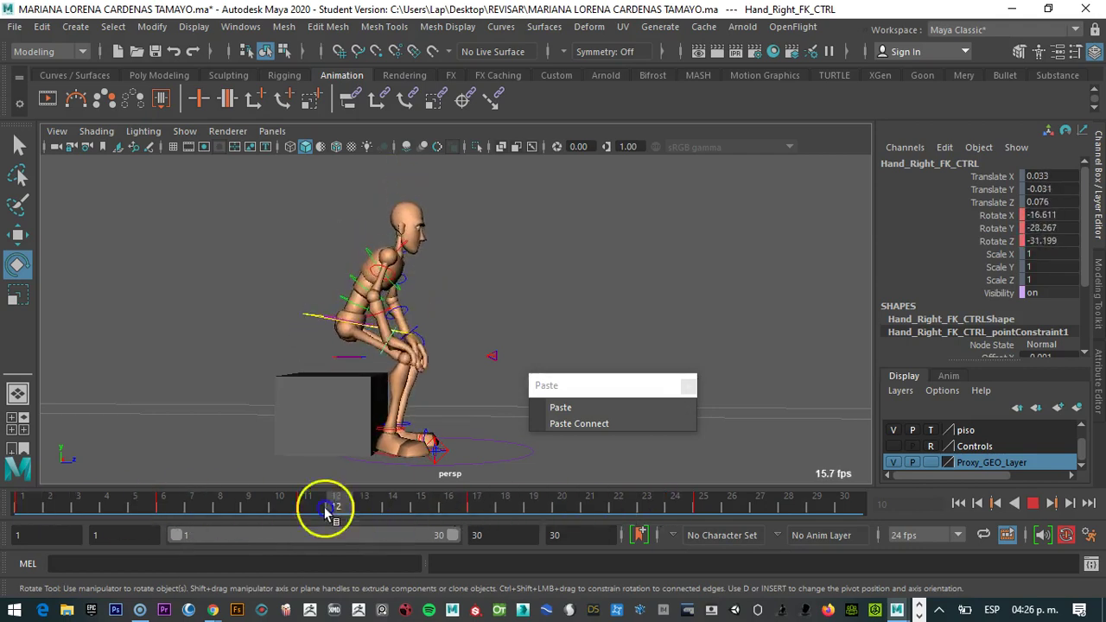
drag(94, 508, 53, 509)
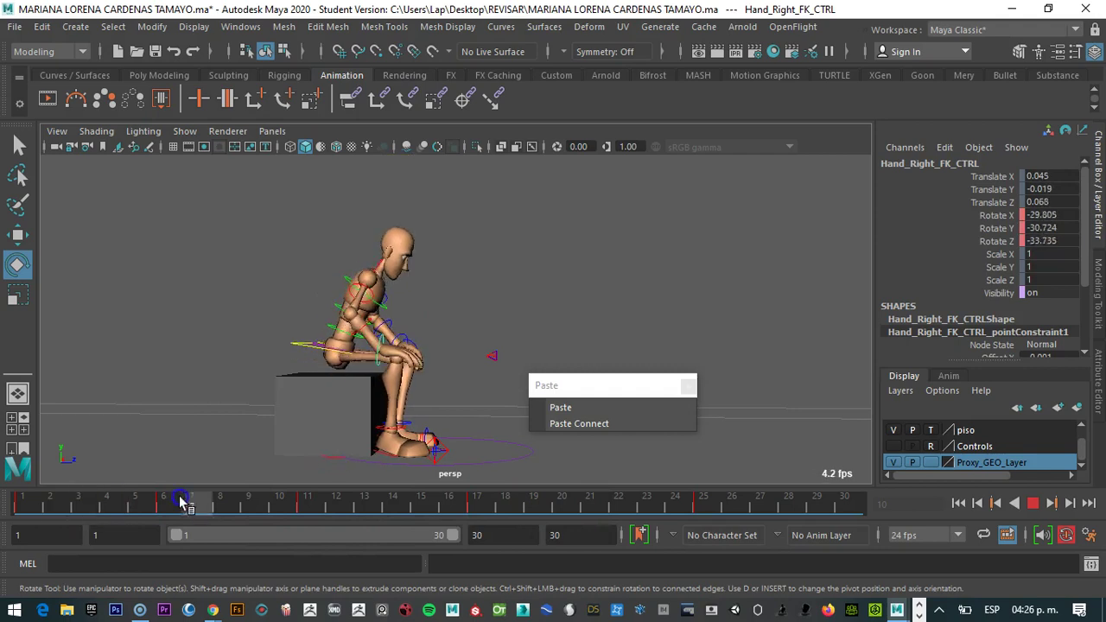
drag(377, 502, 472, 502)
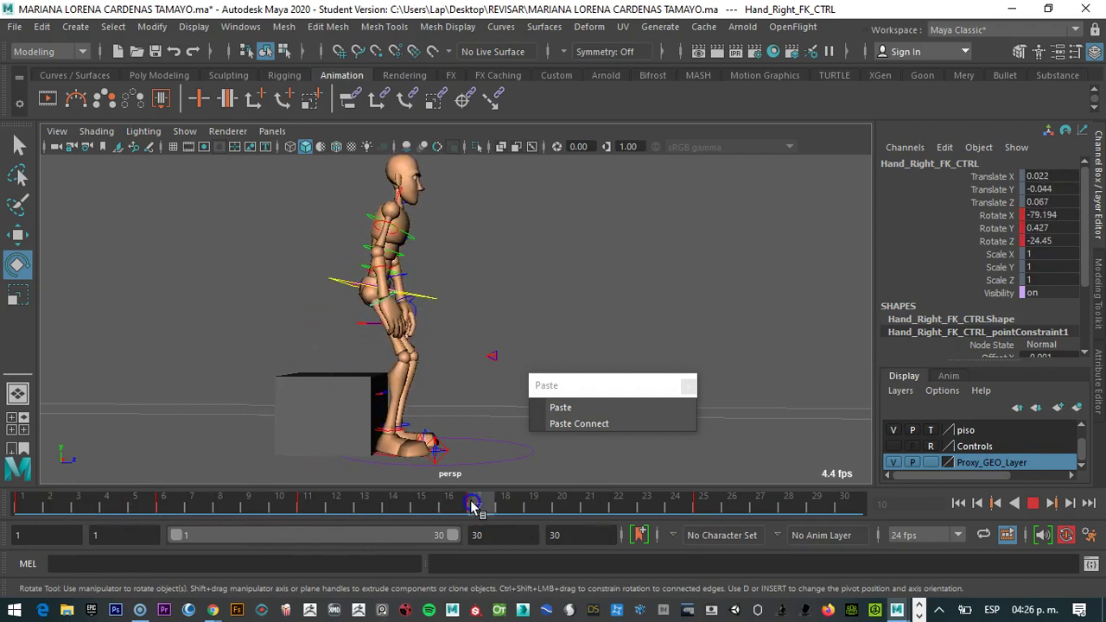
click(480, 504)
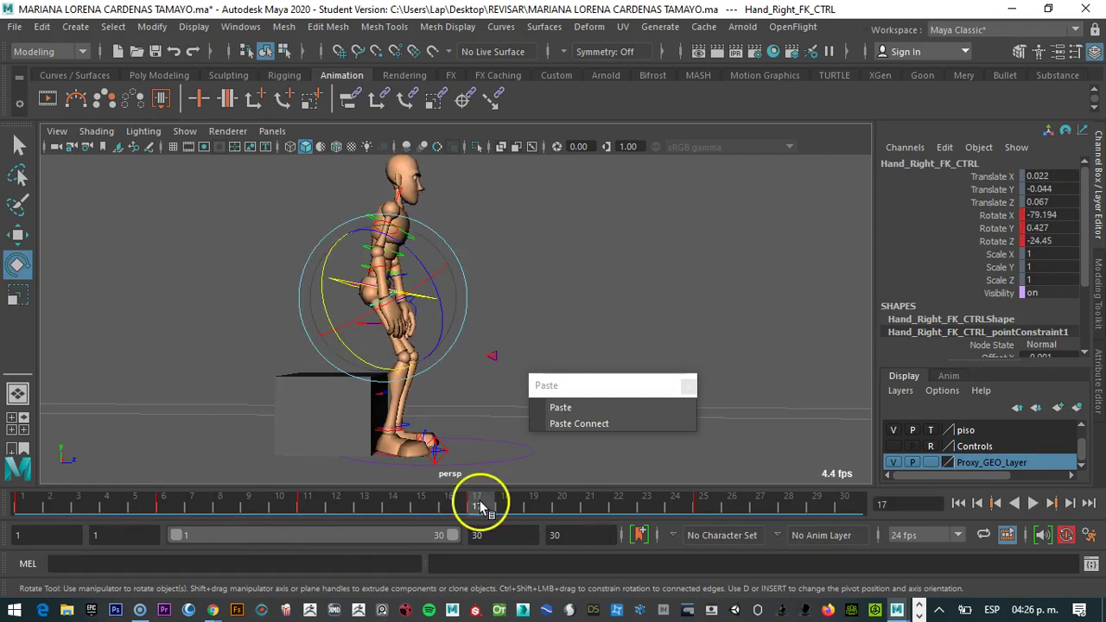
mouse_move(269, 492)
mouse_down()
mouse_move(27, 477)
mouse_move(81, 492)
mouse_move(255, 501)
mouse_up()
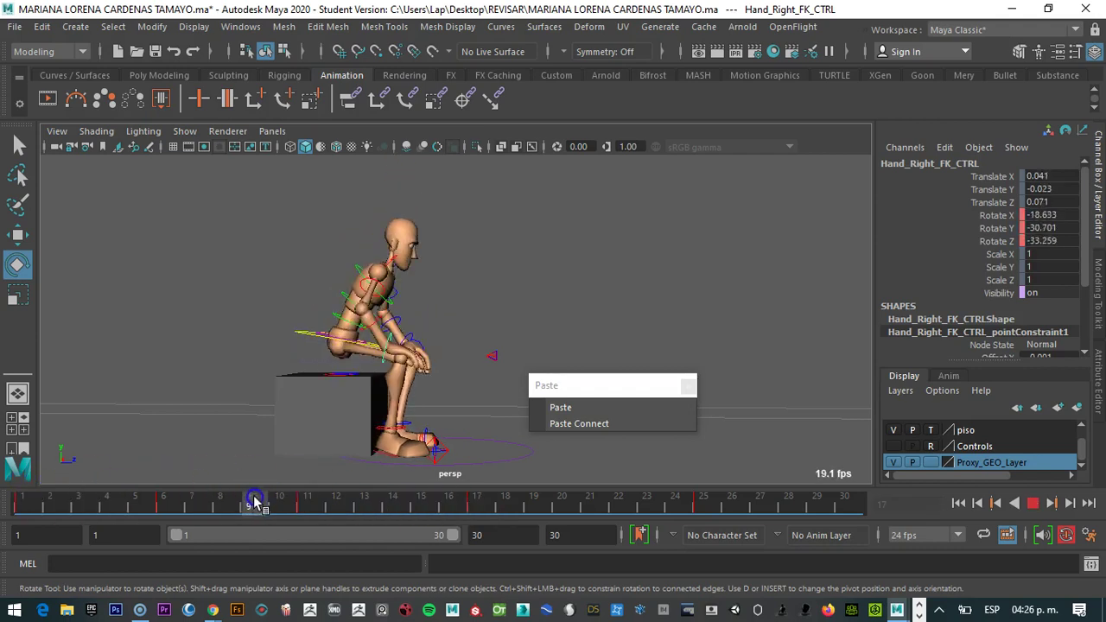
Select the Center_Root_FK_CTRL hip control at frame 11 and create a motion trail for it
click(325, 445)
click(276, 298)
click(302, 505)
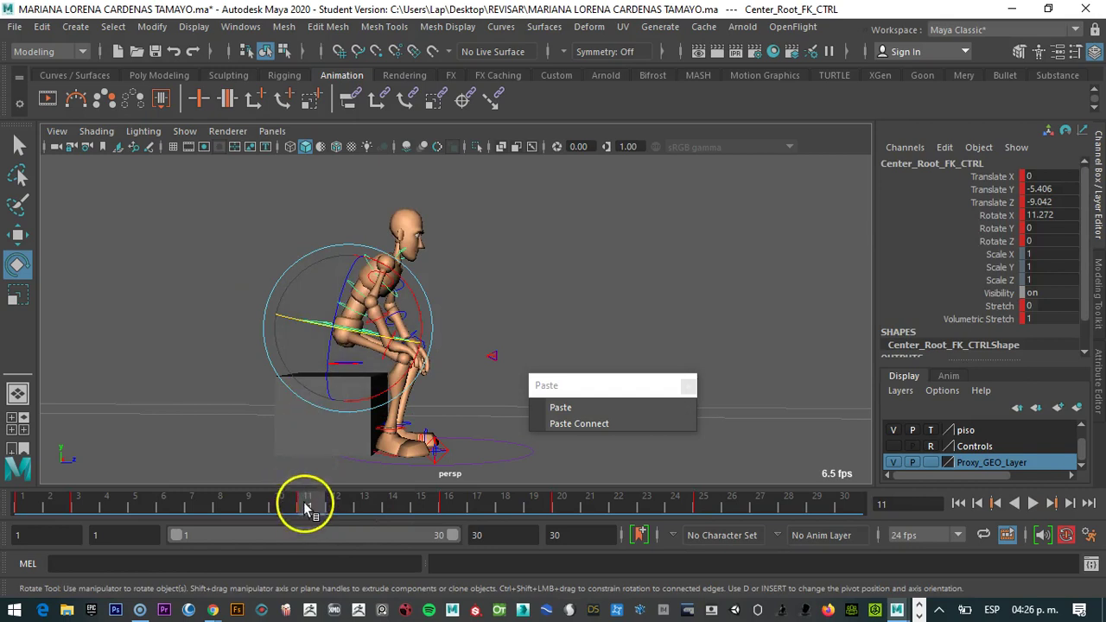
key(w)
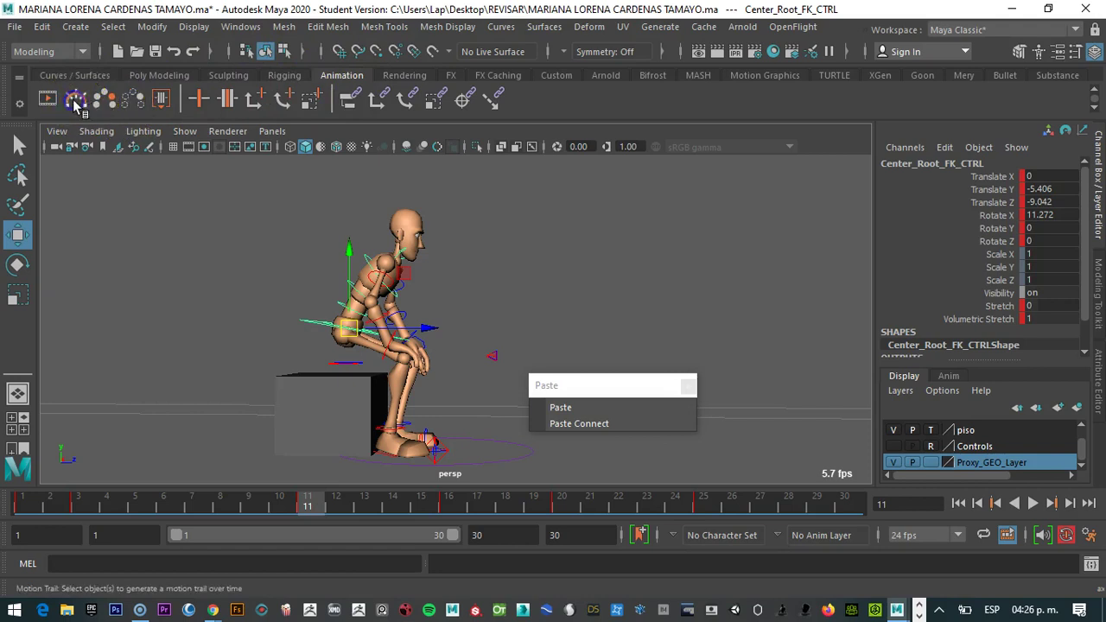
scroll(338, 320, up, 3)
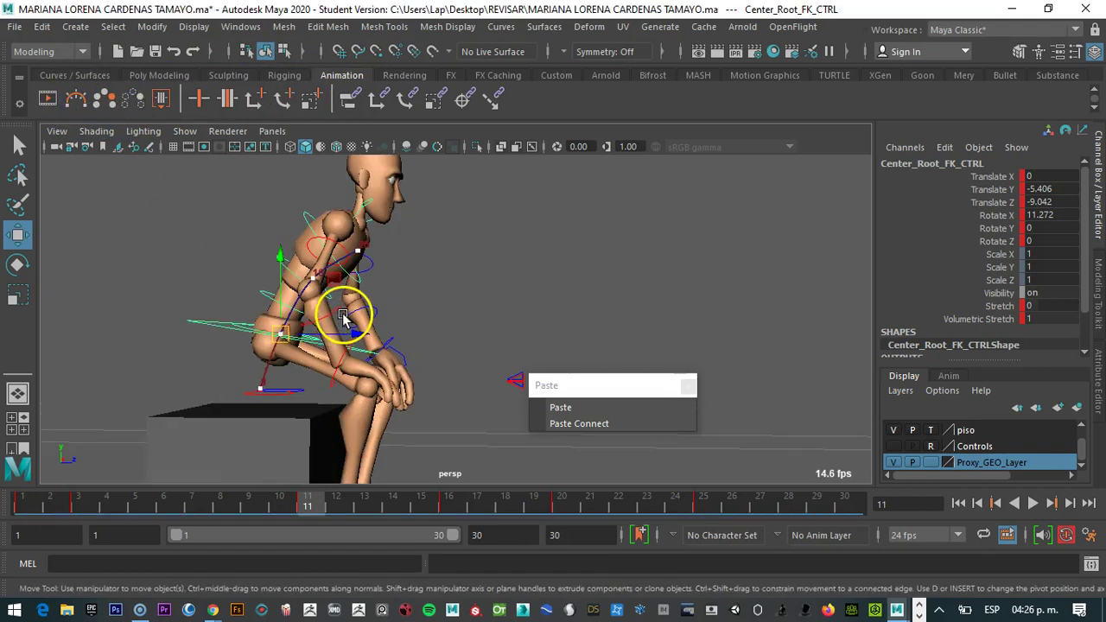
scroll(337, 337, down, 2)
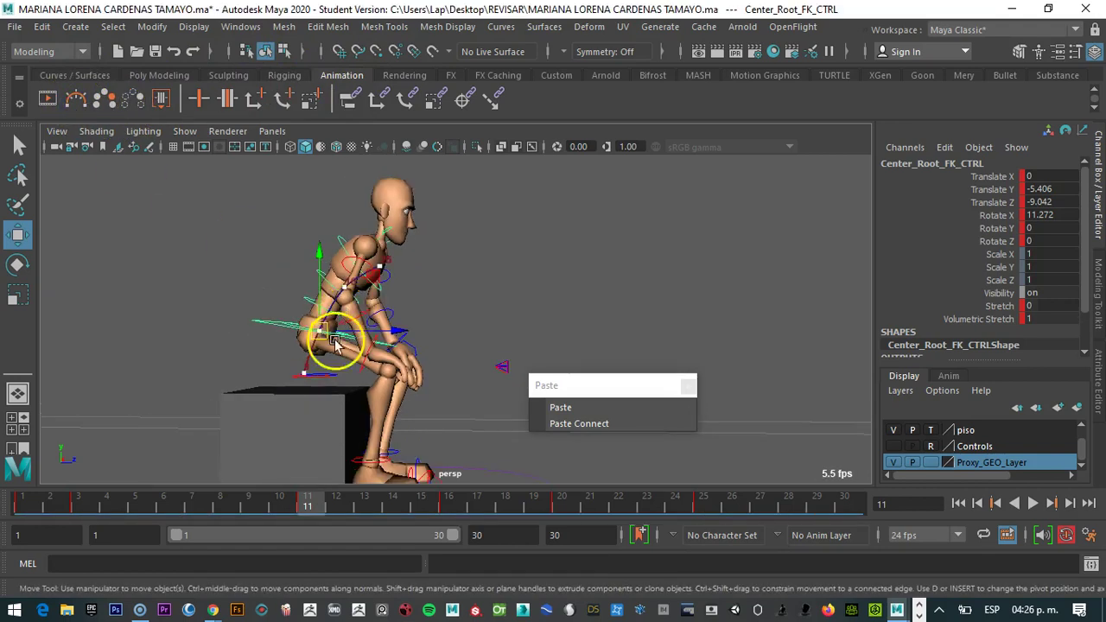
drag(298, 510, 239, 503)
right_click(195, 508)
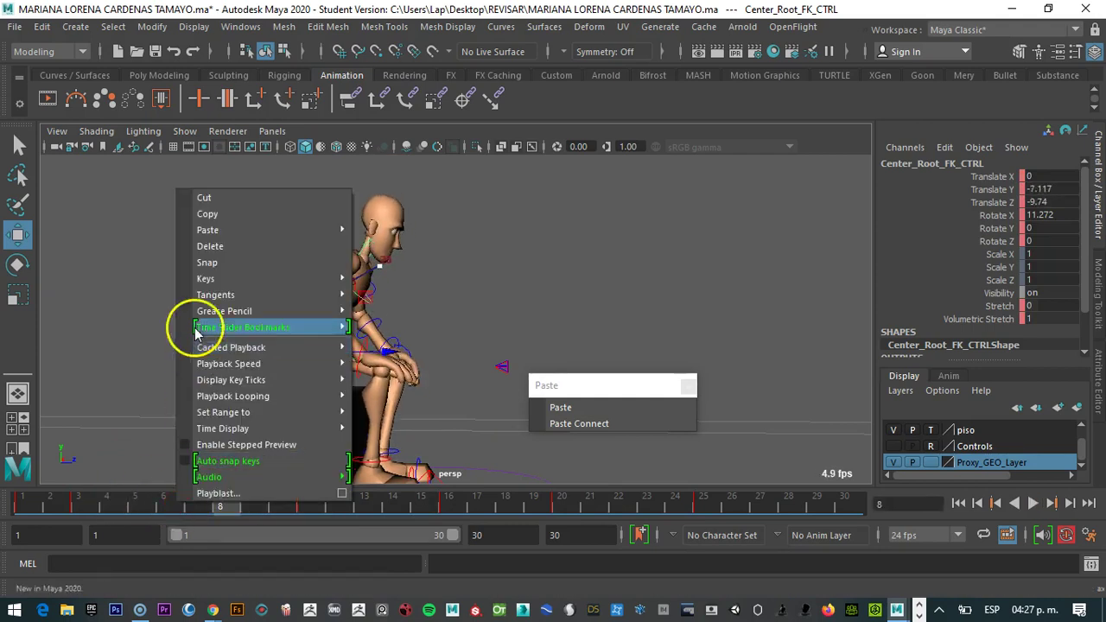
click(563, 226)
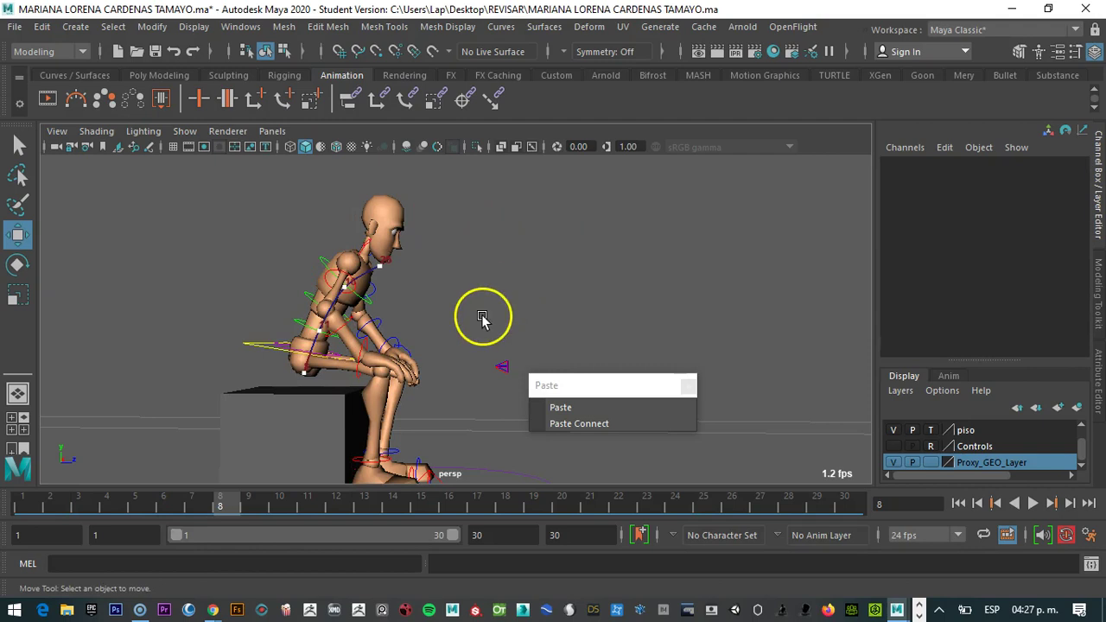
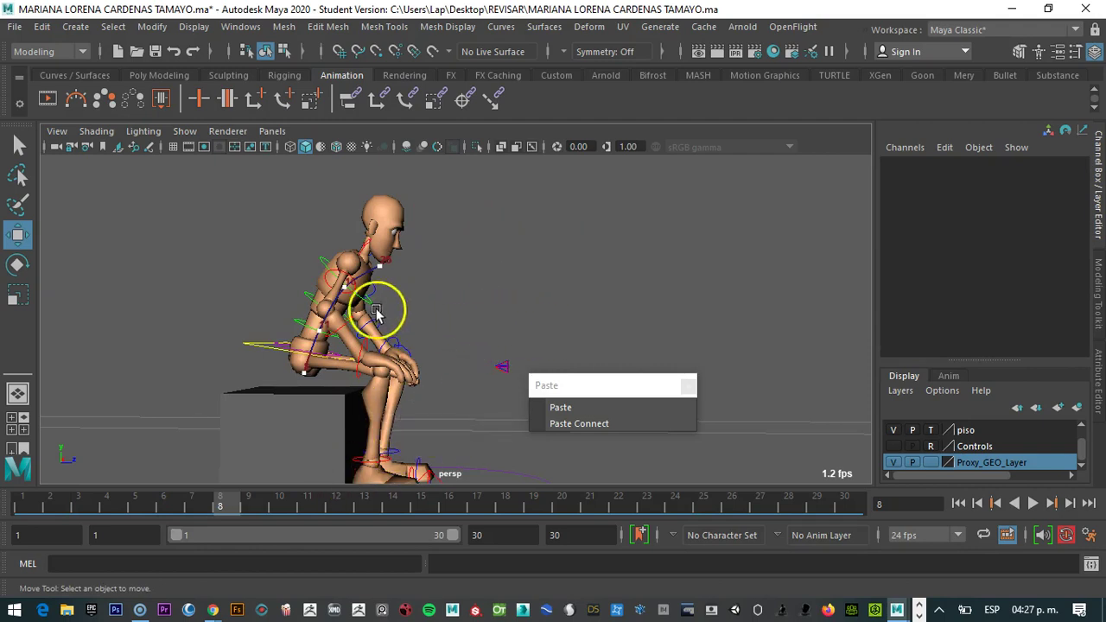
click(247, 344)
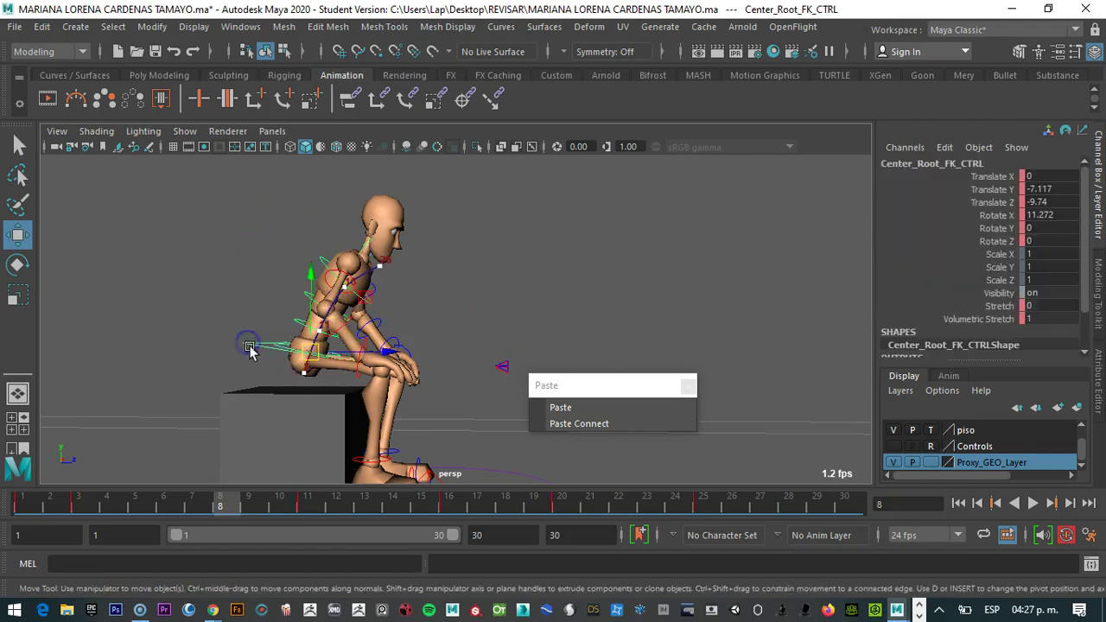
Go to frame 4 with the root control selected and detach the time slider's Keys commands as a floating window
click(113, 505)
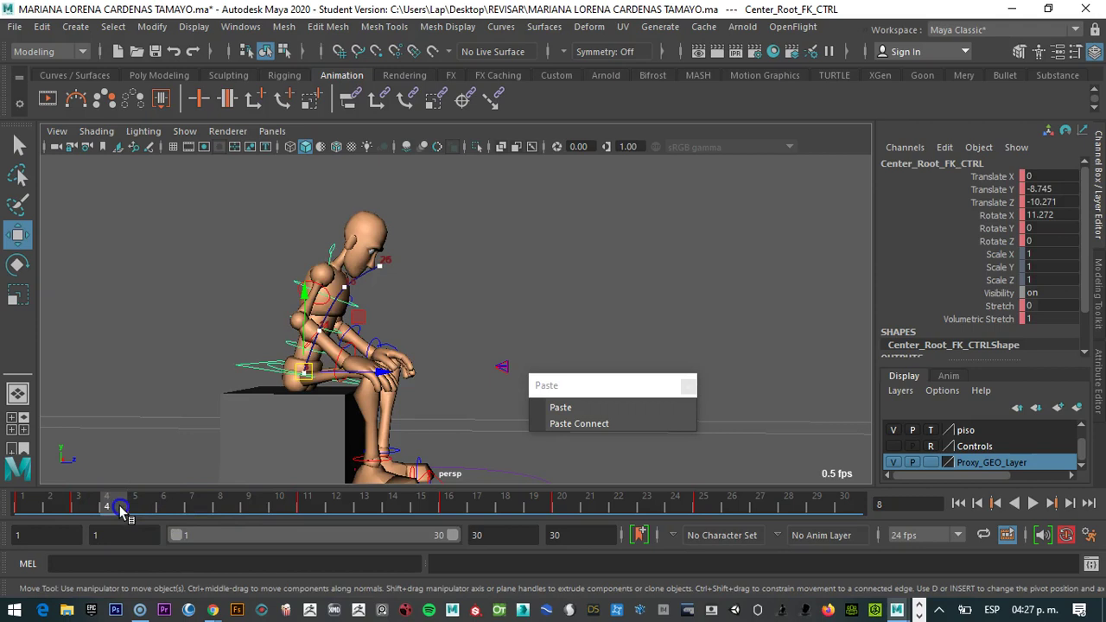
right_click(134, 502)
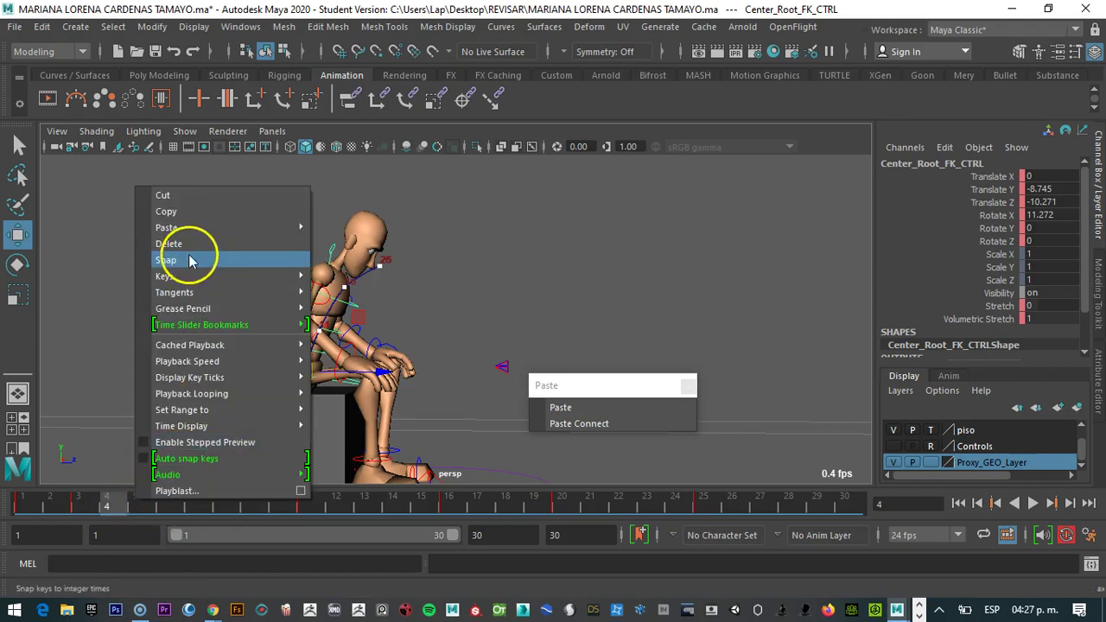
mouse_move(178, 276)
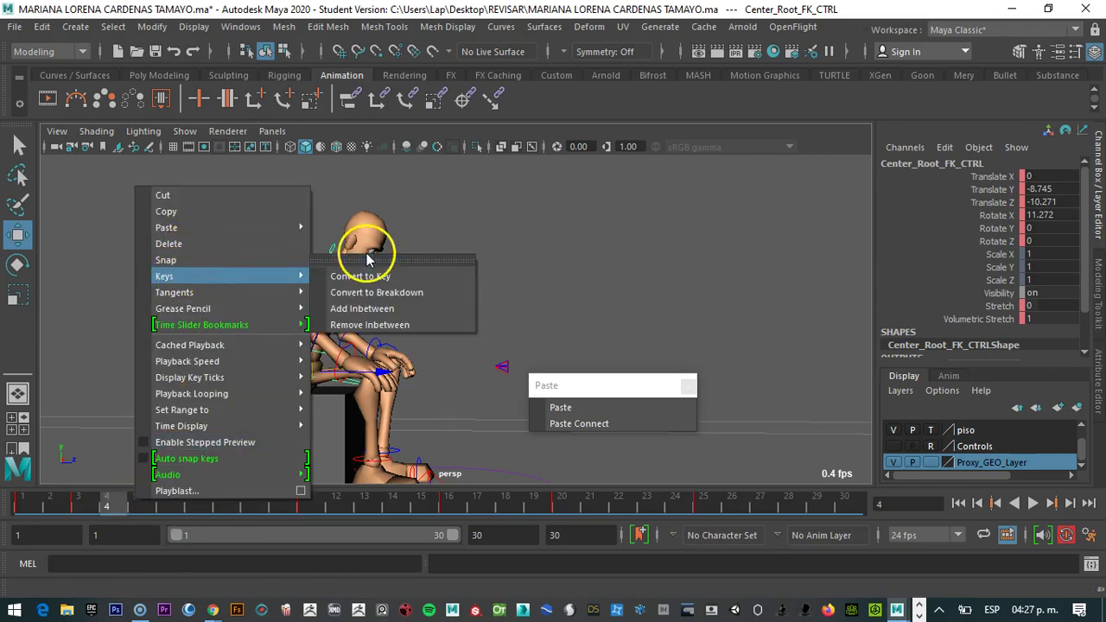
click(372, 249)
drag(397, 253, 643, 212)
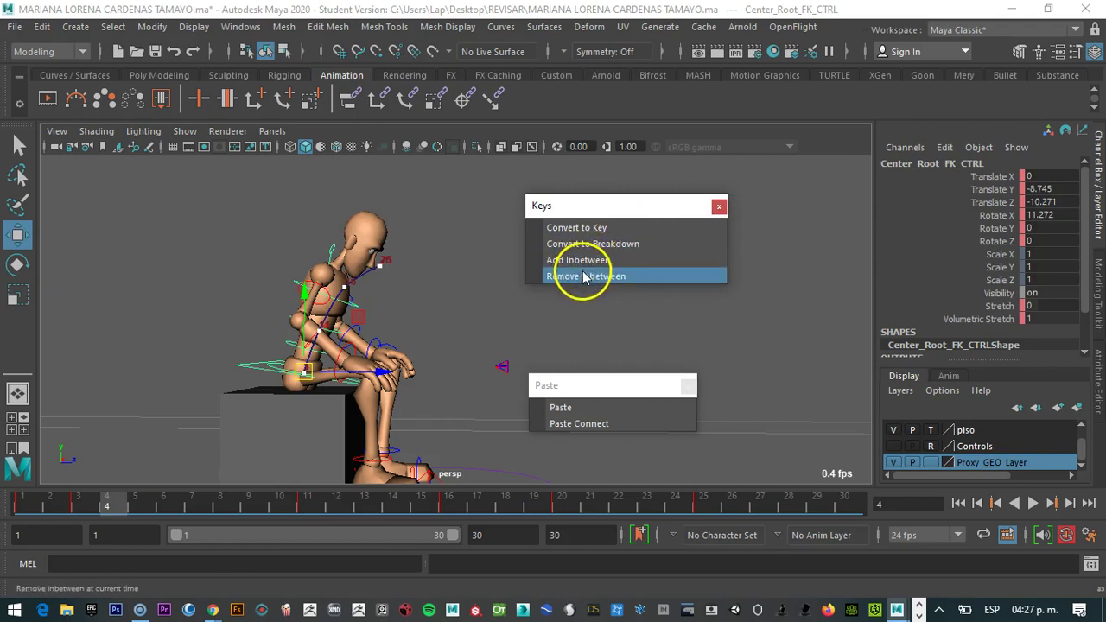
Remove inbetweens at frame 4 repeatedly until the root control's next key lands on frame 4
click(584, 277)
click(584, 276)
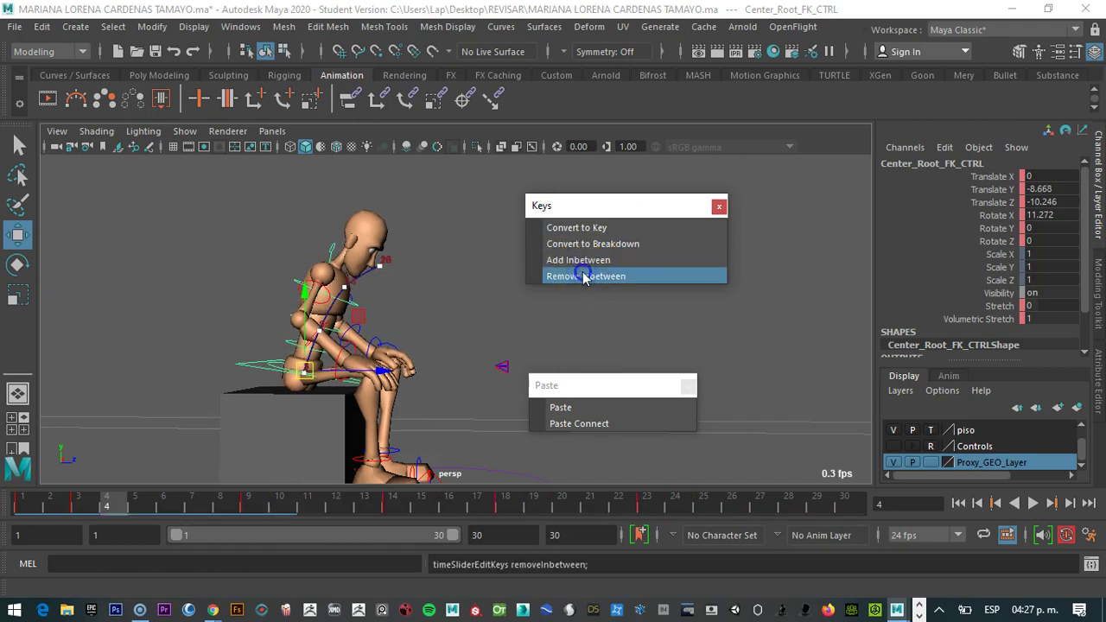
click(584, 277)
click(584, 276)
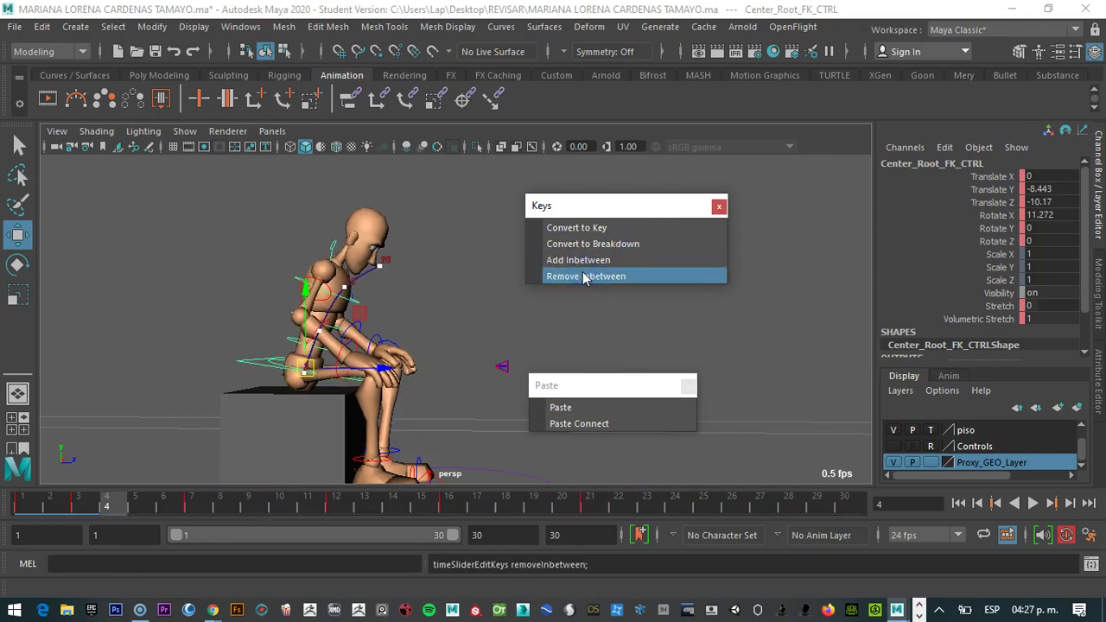
click(584, 276)
click(584, 276)
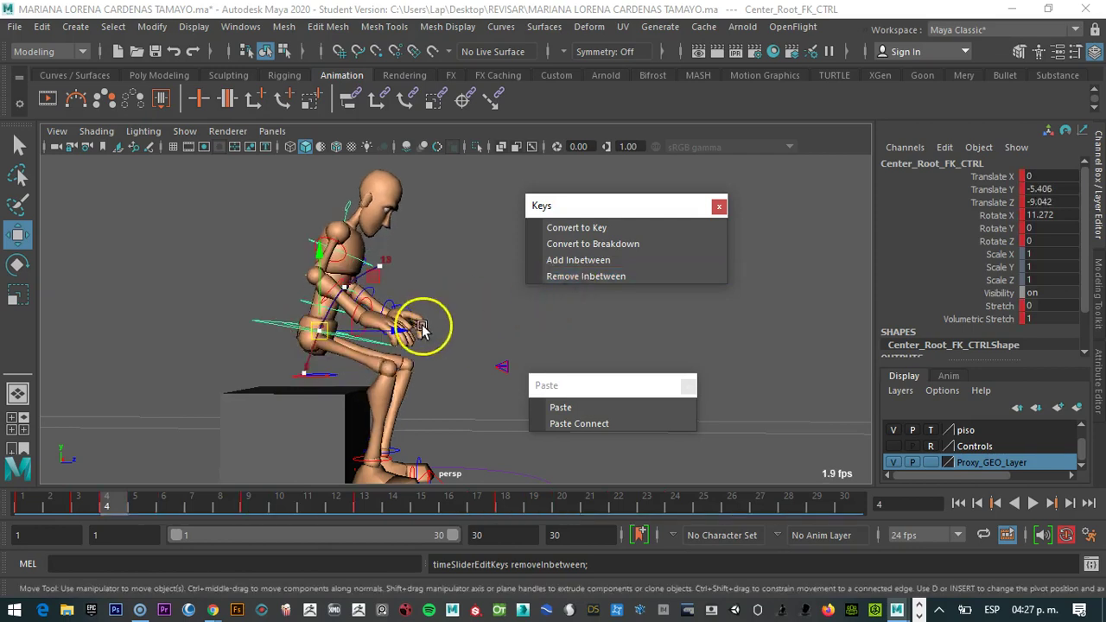
Remove two inbetweens at frame 6 and two more at frame 8 to tighten the spacing of the following root keys
click(160, 503)
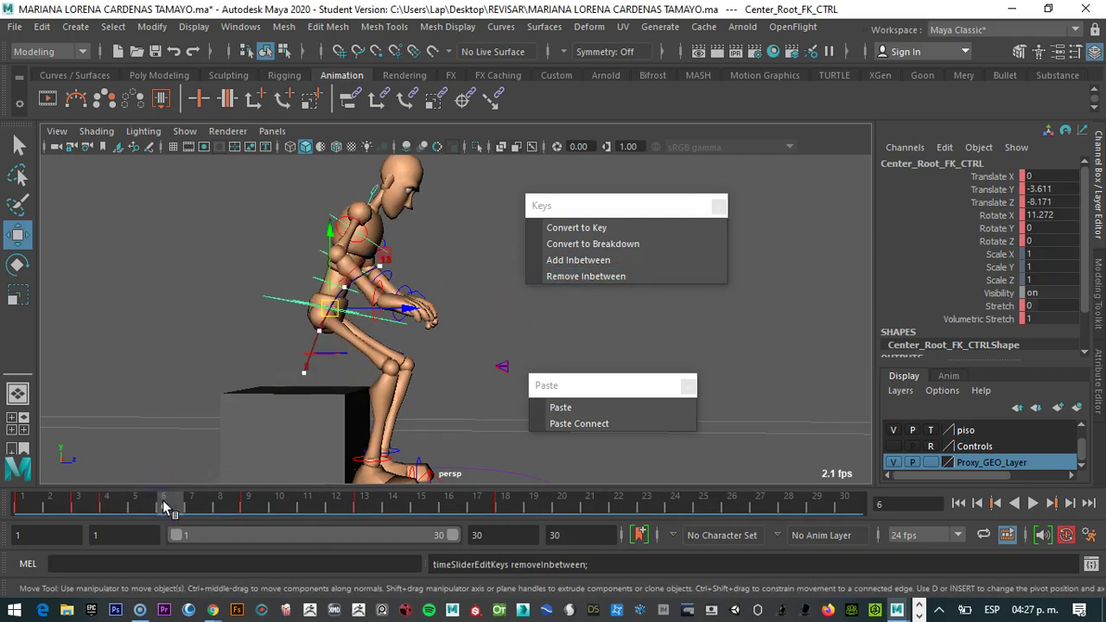
key(g)
key(g)
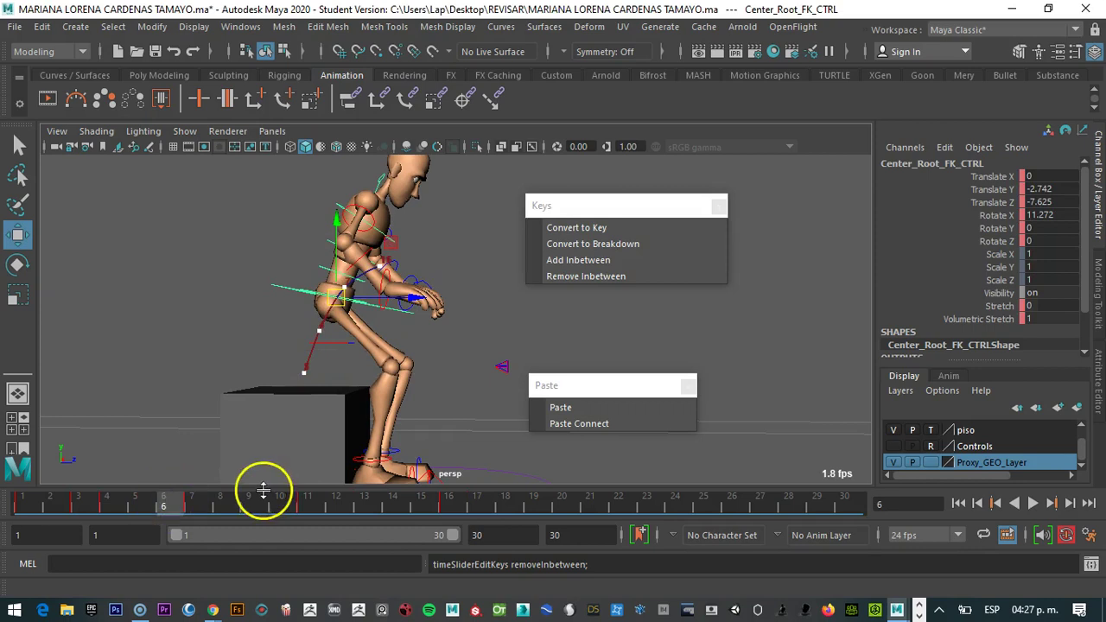
click(220, 503)
key(g)
key(g)
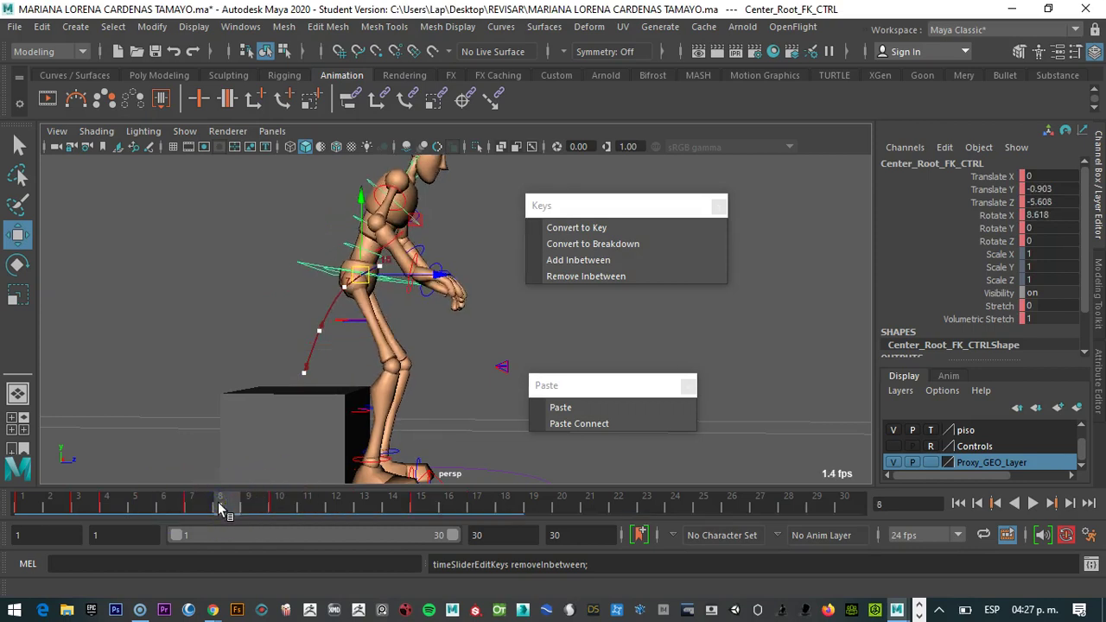
Return to frame 1 and play the animation to review the new timing of the stand-up motion
drag(226, 501, 21, 536)
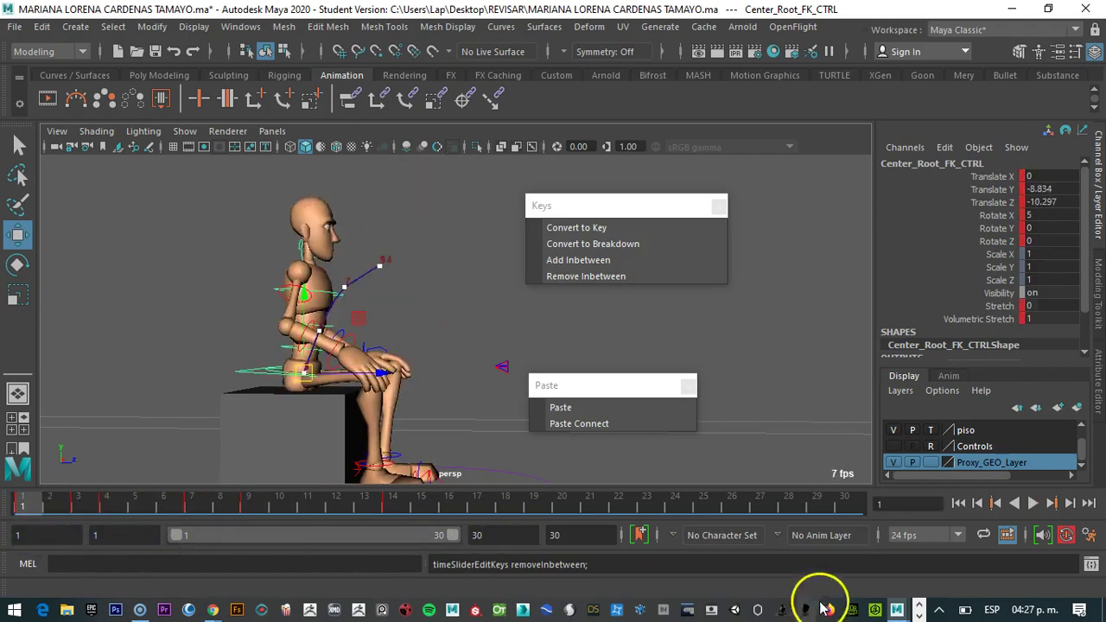
click(1032, 504)
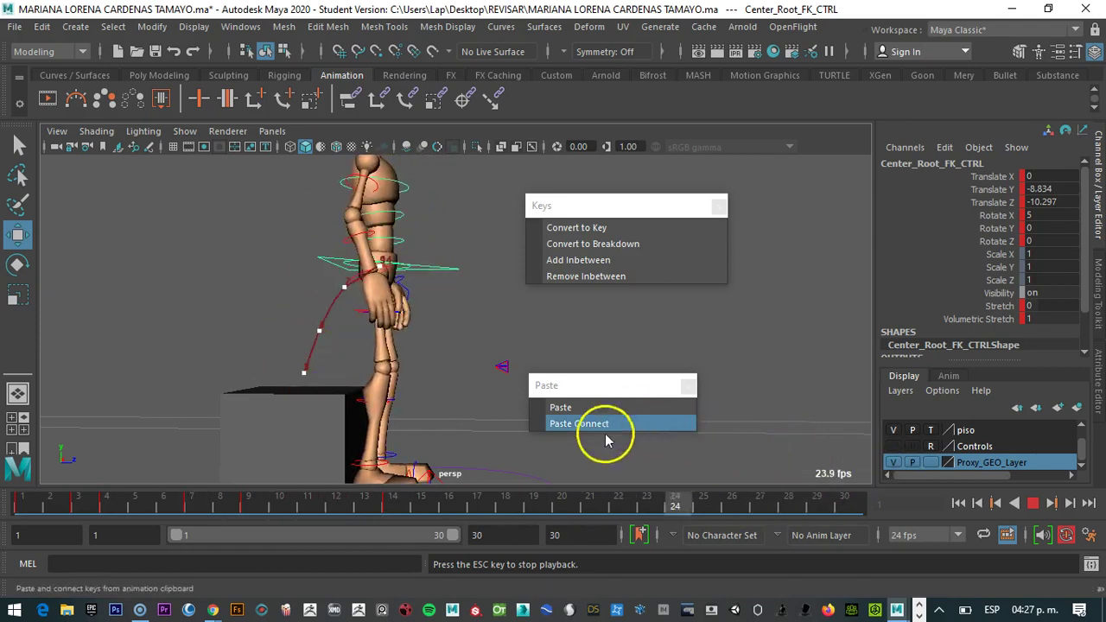
click(1032, 503)
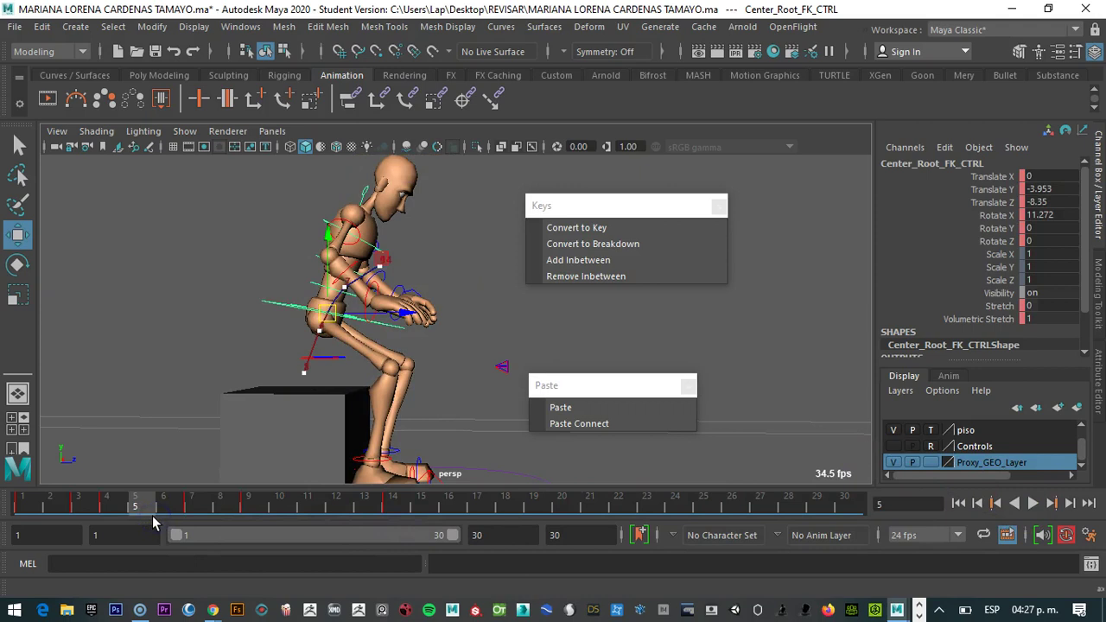
Undo the inbetween removals made at frames 8 and 6
key(ctrl+z)
key(ctrl+z)
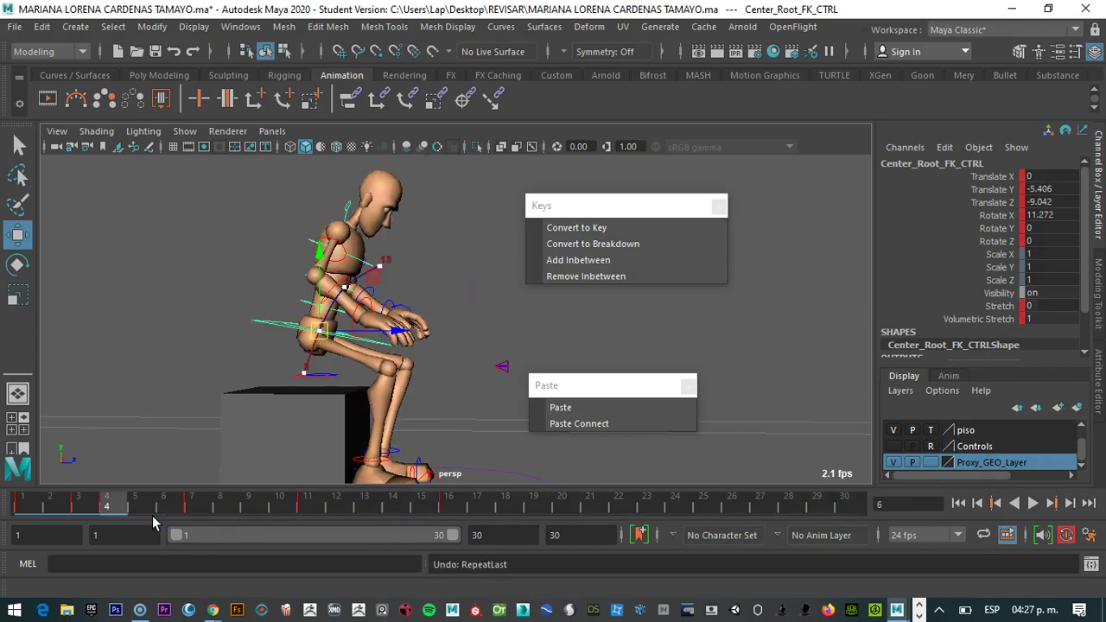
Go to frame 17 and select the upper arm, forearm and hand controls of both arms together
drag(118, 506, 474, 507)
click(448, 456)
alt+drag(477, 406, 406, 419)
click(15, 154)
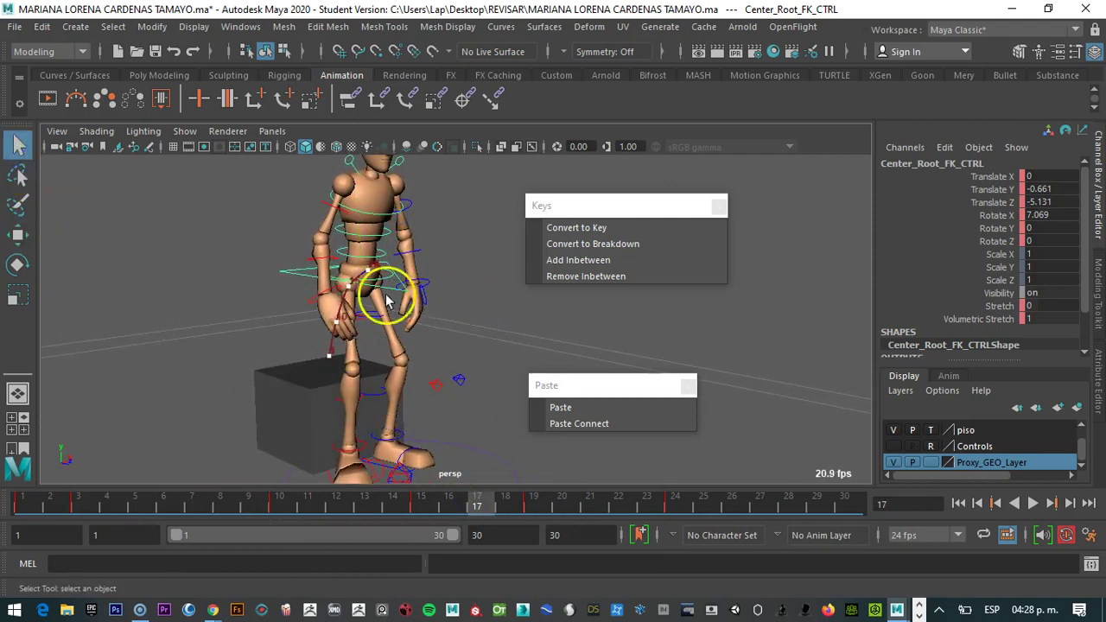
click(429, 253)
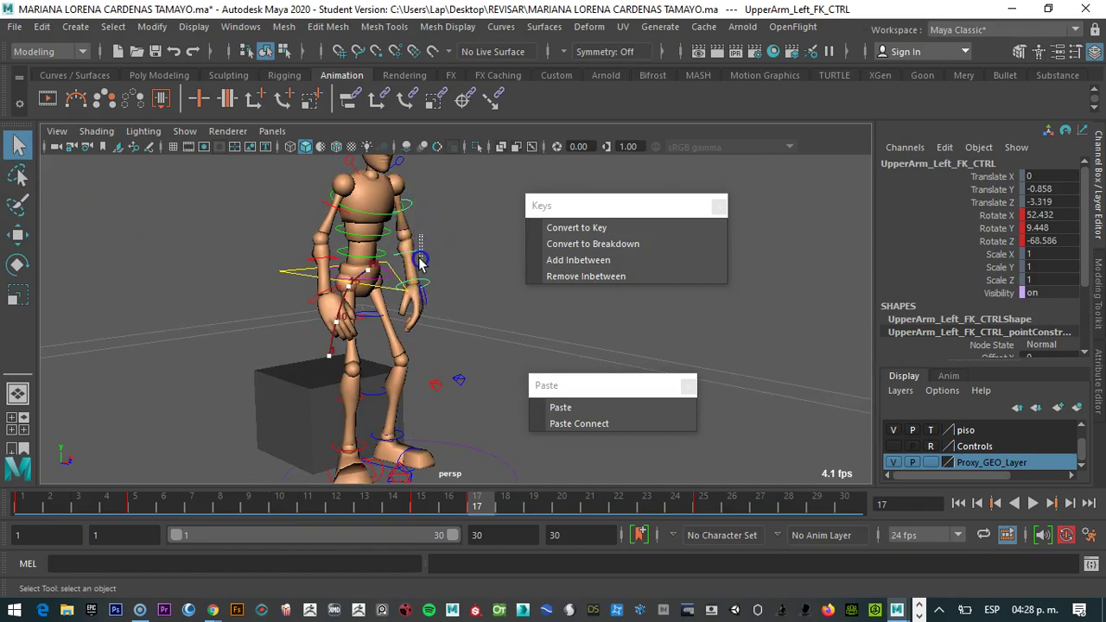
click(432, 292)
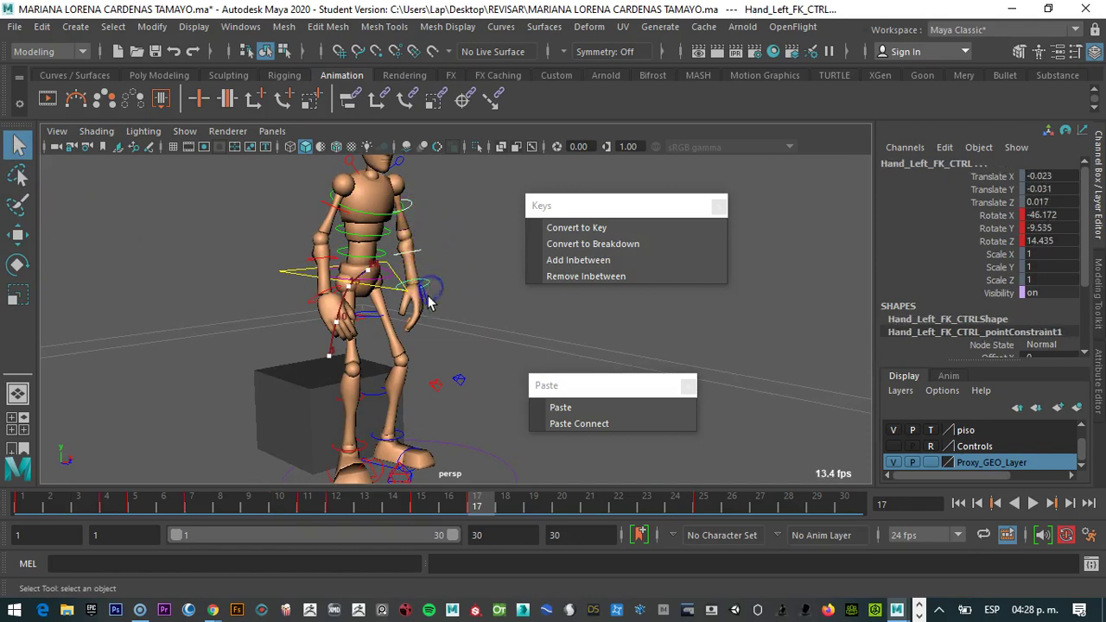
click(363, 274)
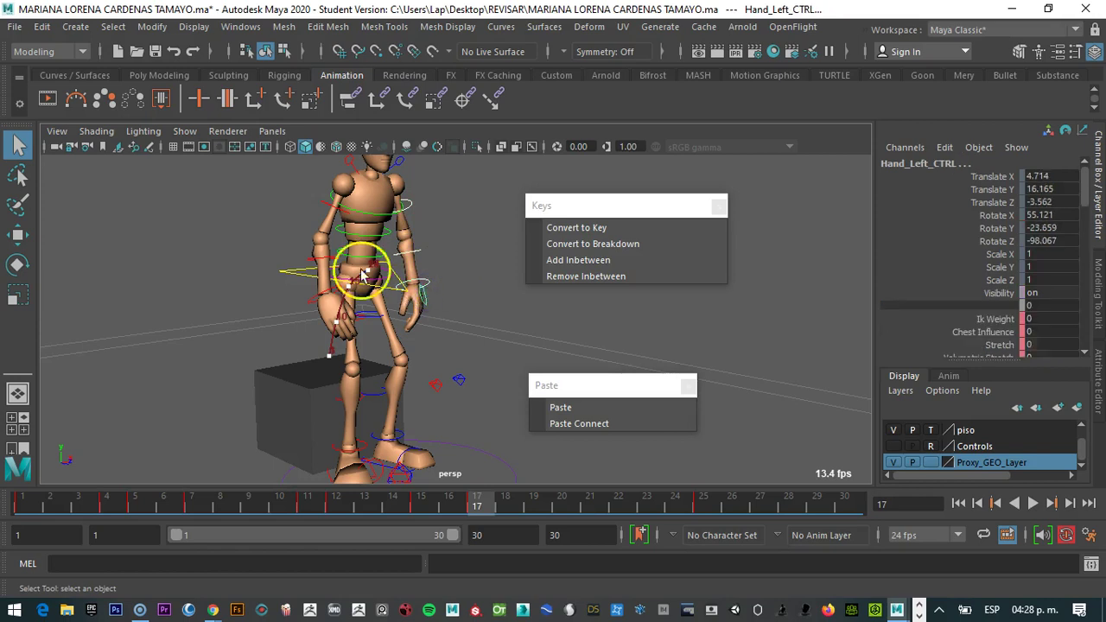
click(328, 207)
click(313, 264)
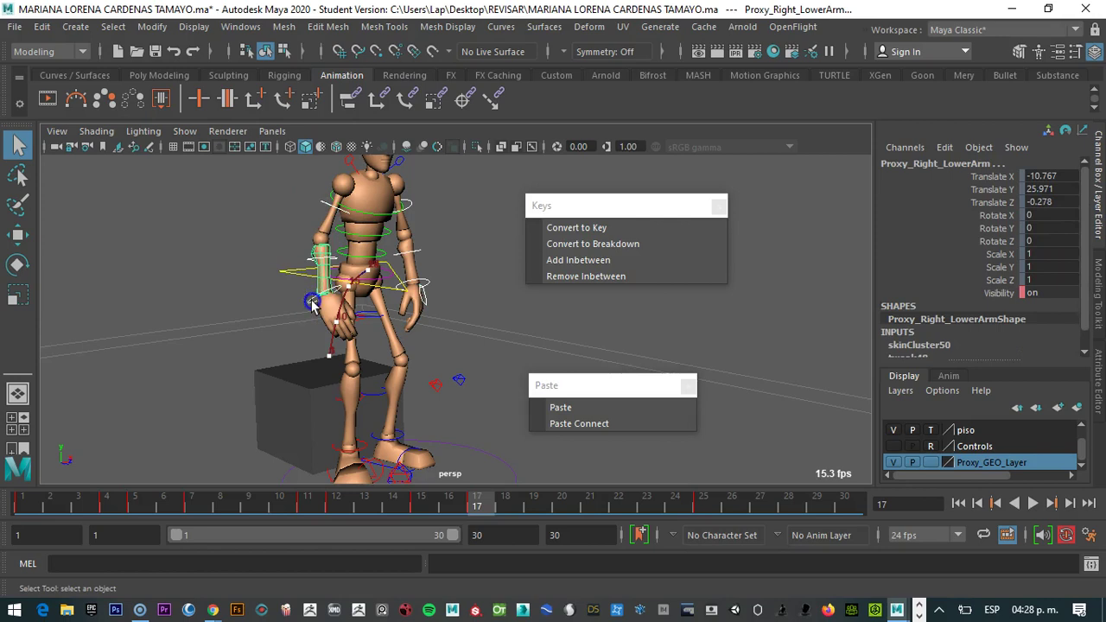
click(312, 302)
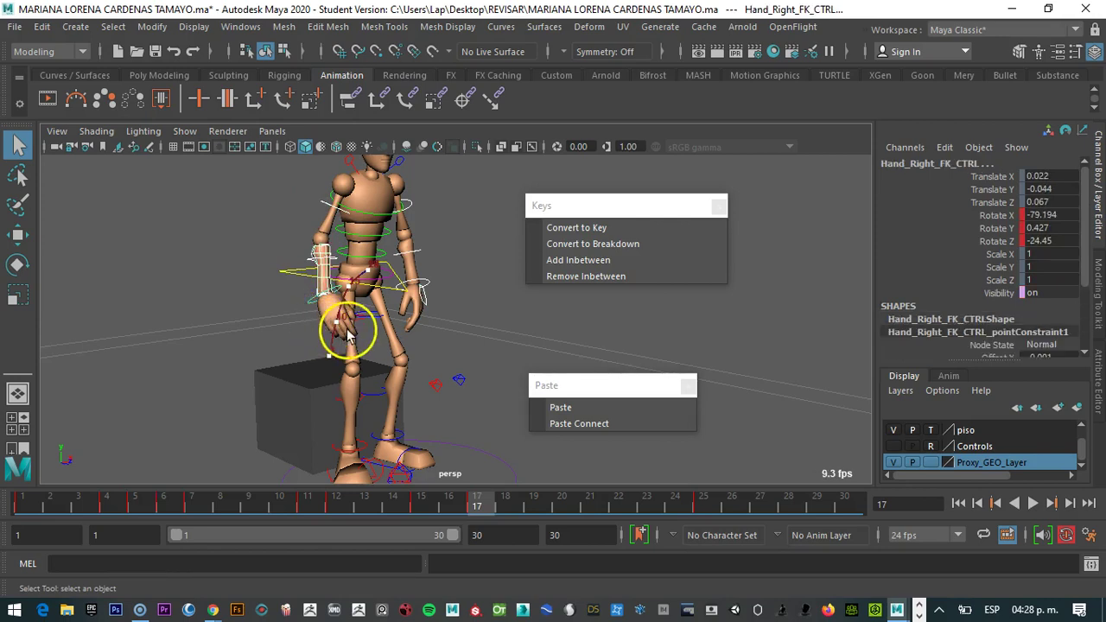
Scrub back and forth through the stand-up motion to examine the arm poses from the front and side
alt+drag(383, 329, 311, 439)
mouse_move(288, 504)
mouse_down()
mouse_move(258, 508)
mouse_move(399, 462)
mouse_move(564, 444)
mouse_up()
drag(669, 432, 610, 446)
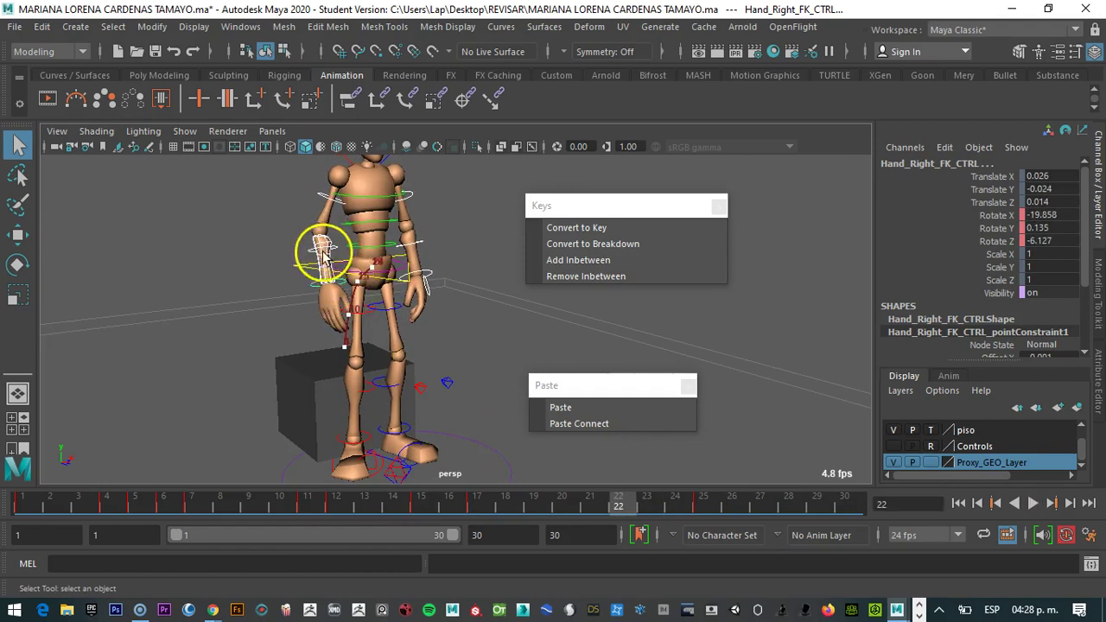
drag(620, 506, 576, 506)
drag(458, 499, 271, 478)
drag(406, 482, 303, 461)
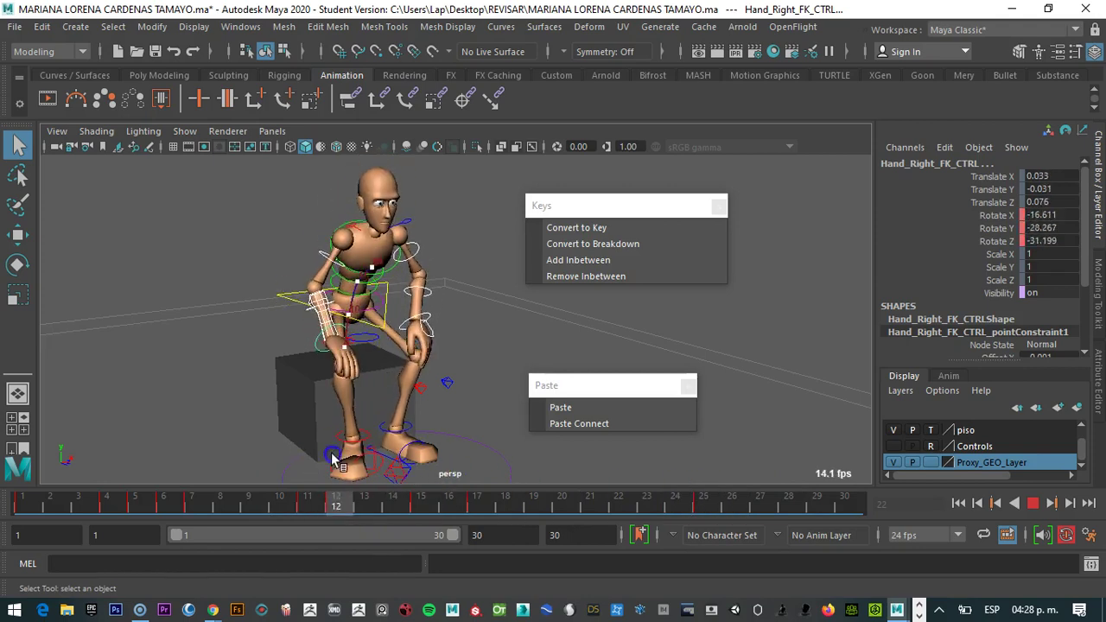
drag(385, 461, 752, 342)
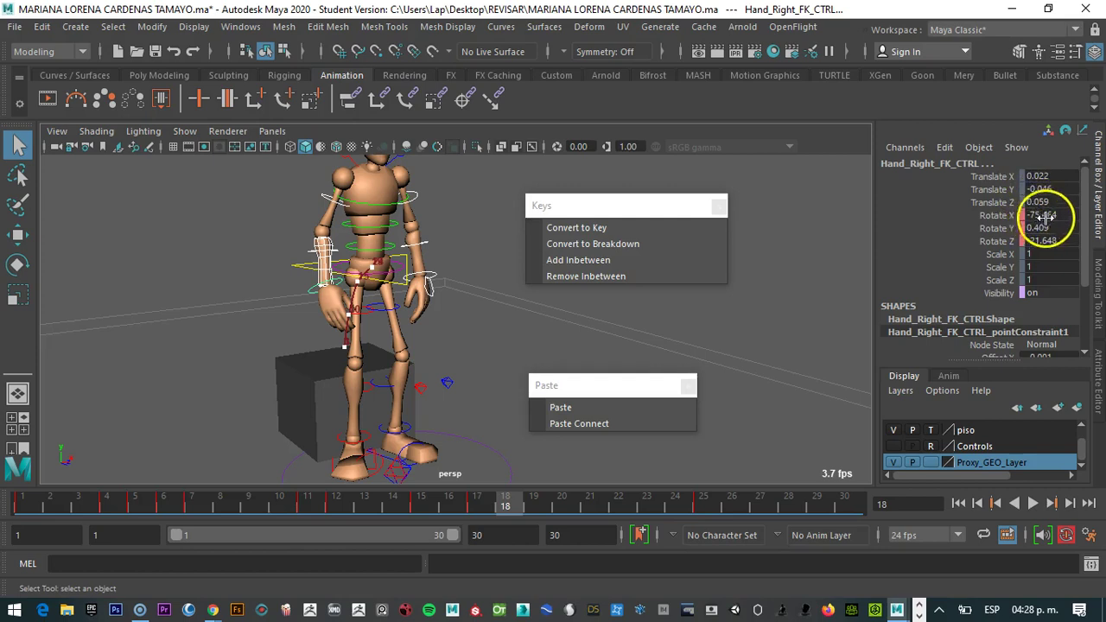
drag(487, 501, 400, 443)
alt+drag(333, 386, 337, 244)
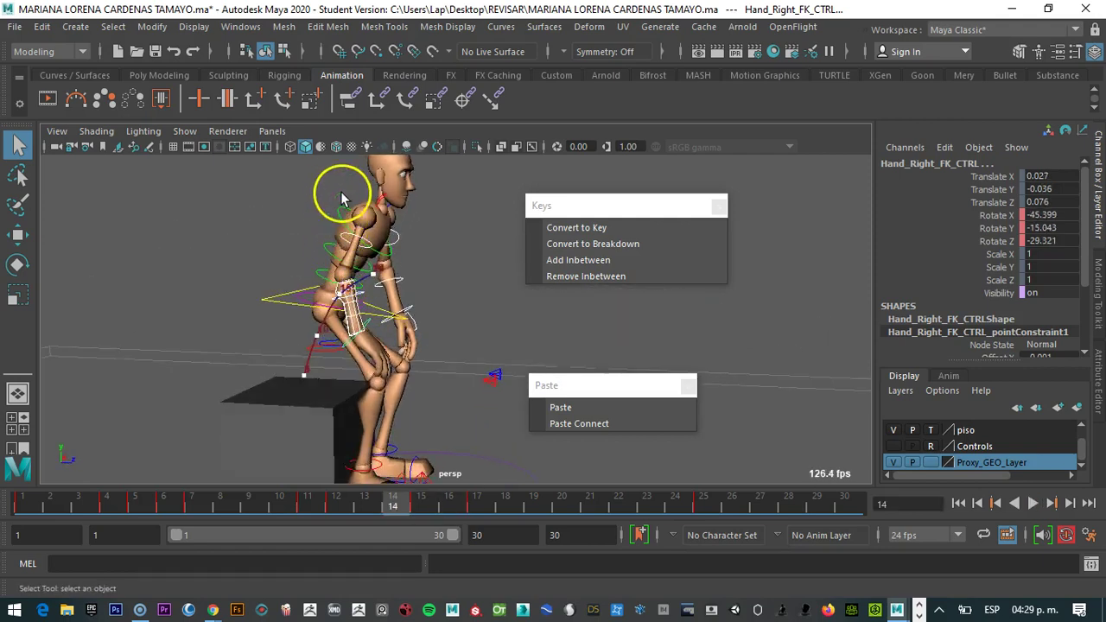
Add the chest, ribs, waist and center root controls to the selected arm controls at frame 14
click(324, 230)
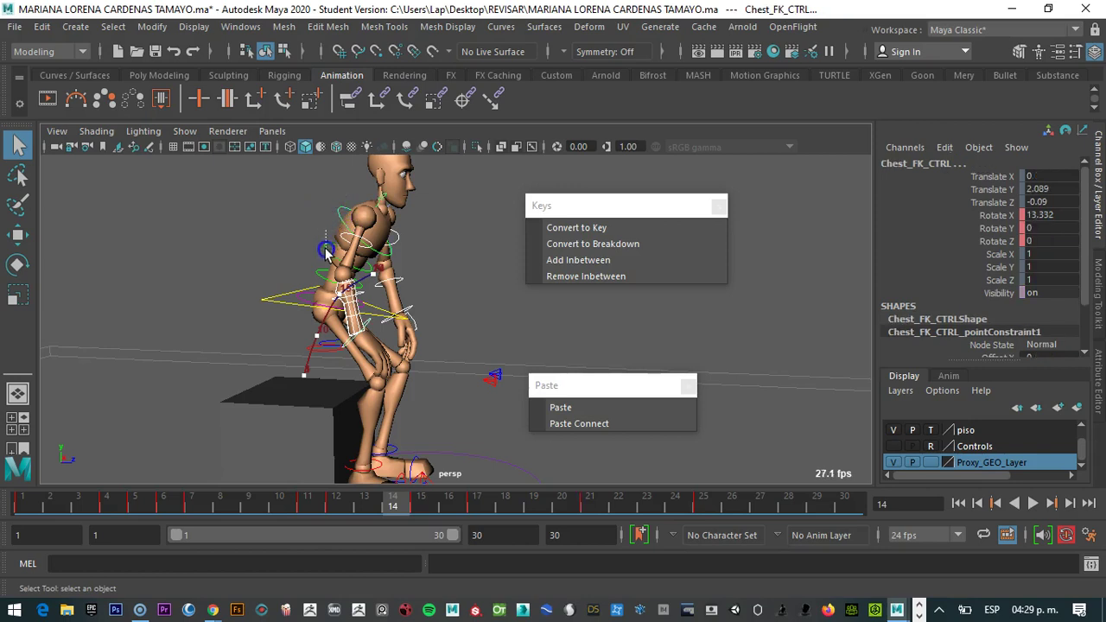
click(320, 260)
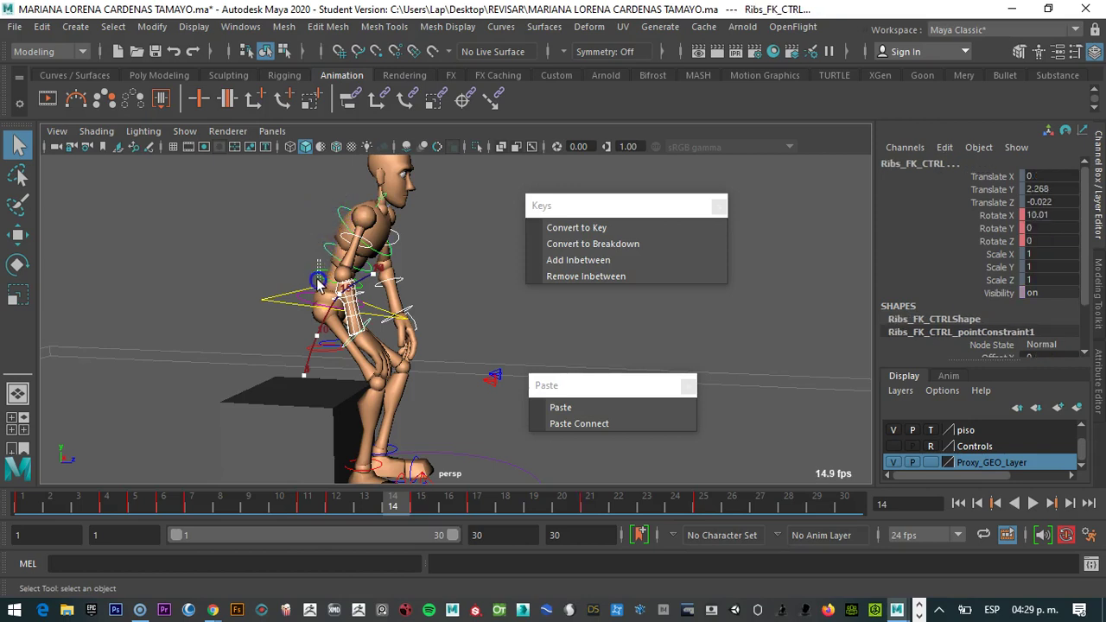
click(285, 293)
click(270, 312)
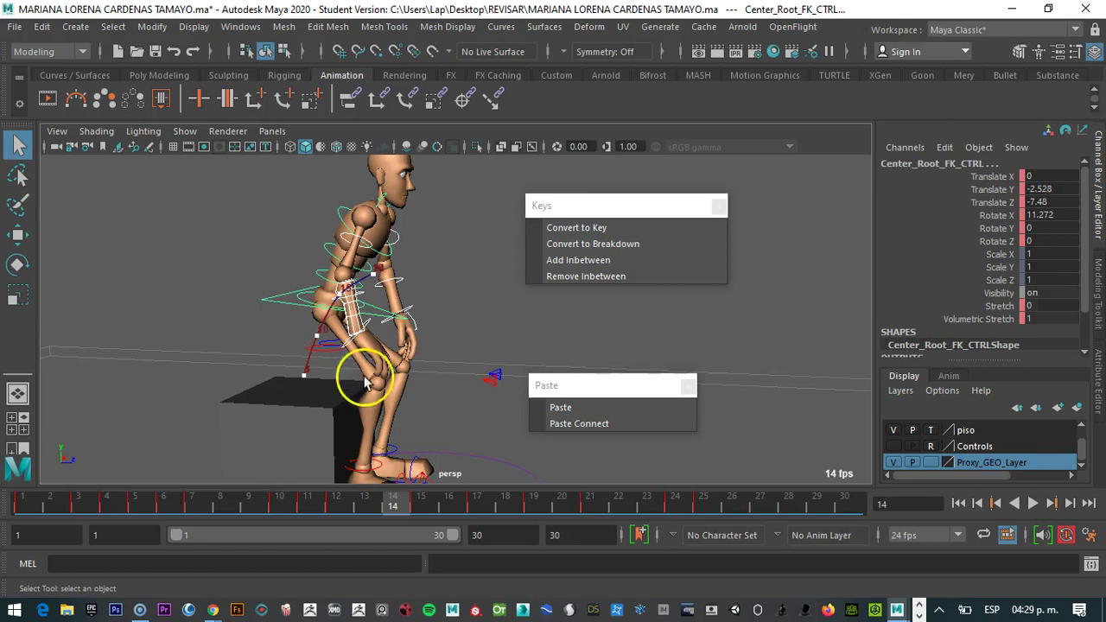
alt+drag(414, 406, 269, 382)
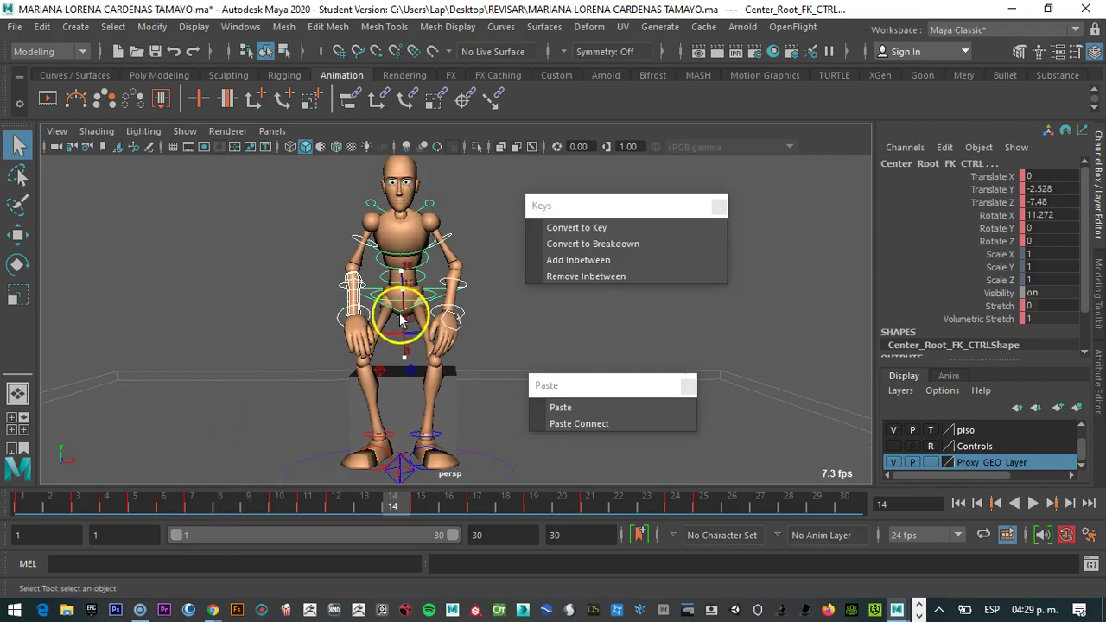
Remove inbetweens at frame 7 repeatedly so the following keys of the selected body controls come earlier
click(201, 506)
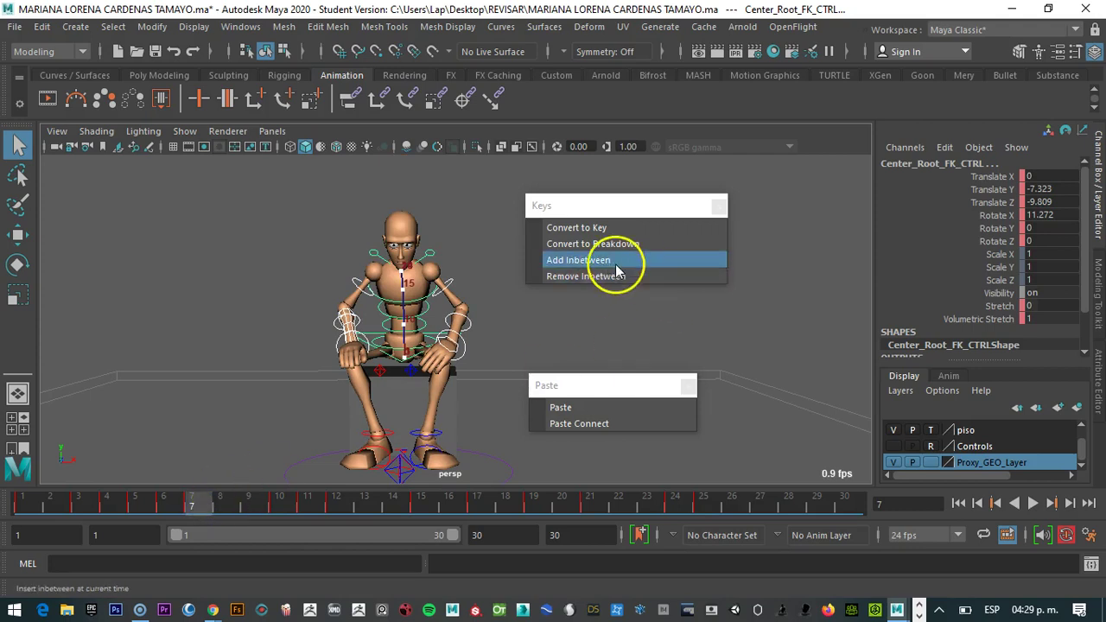
click(602, 276)
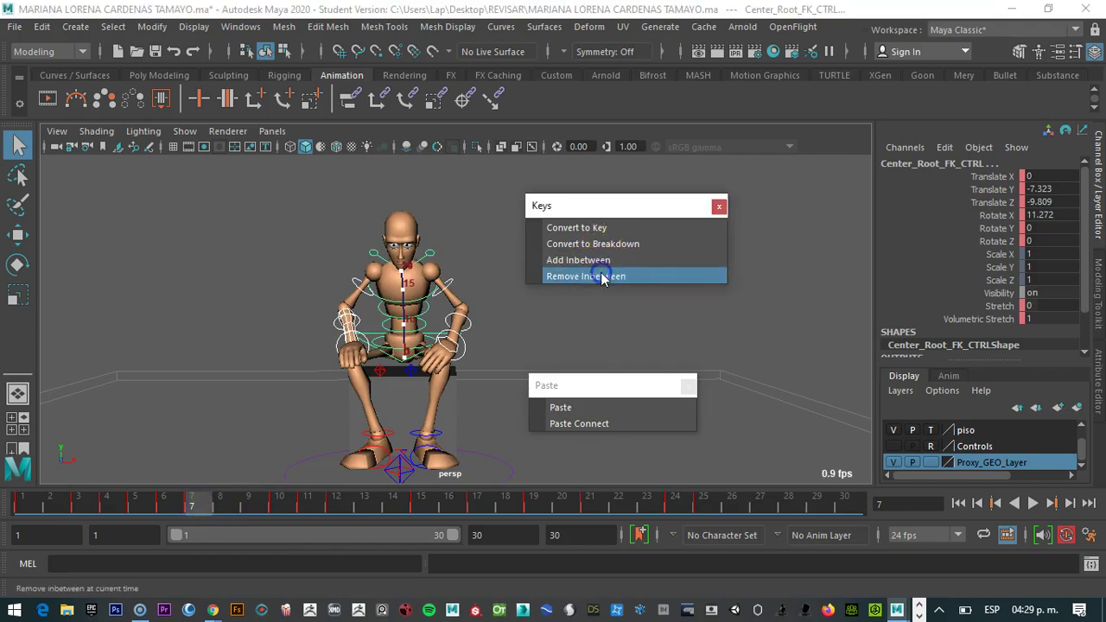
click(602, 276)
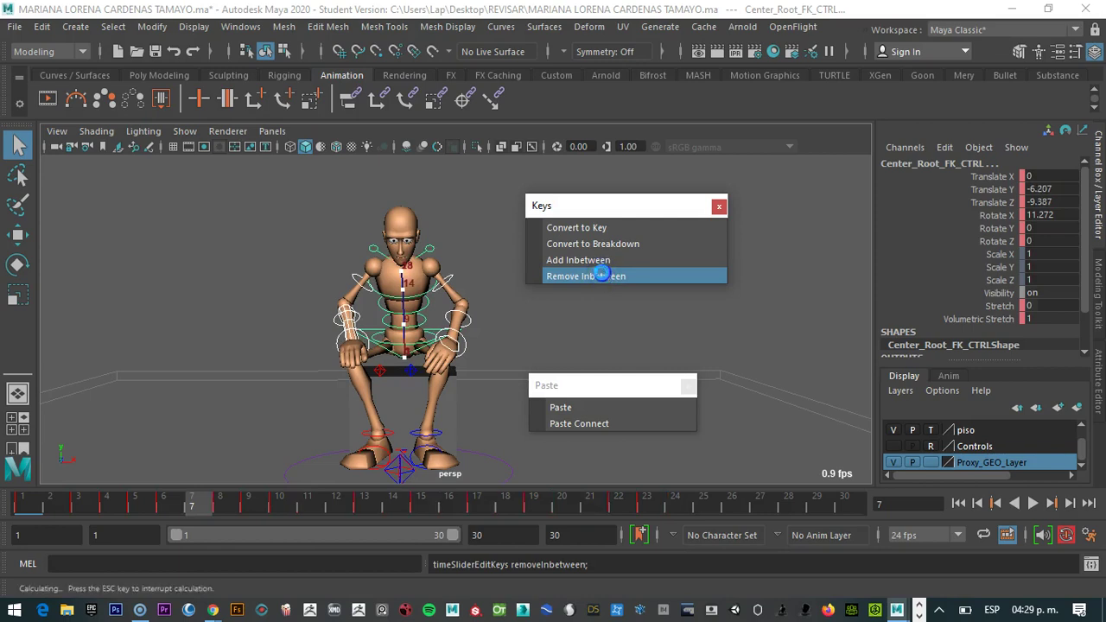
click(601, 275)
click(602, 276)
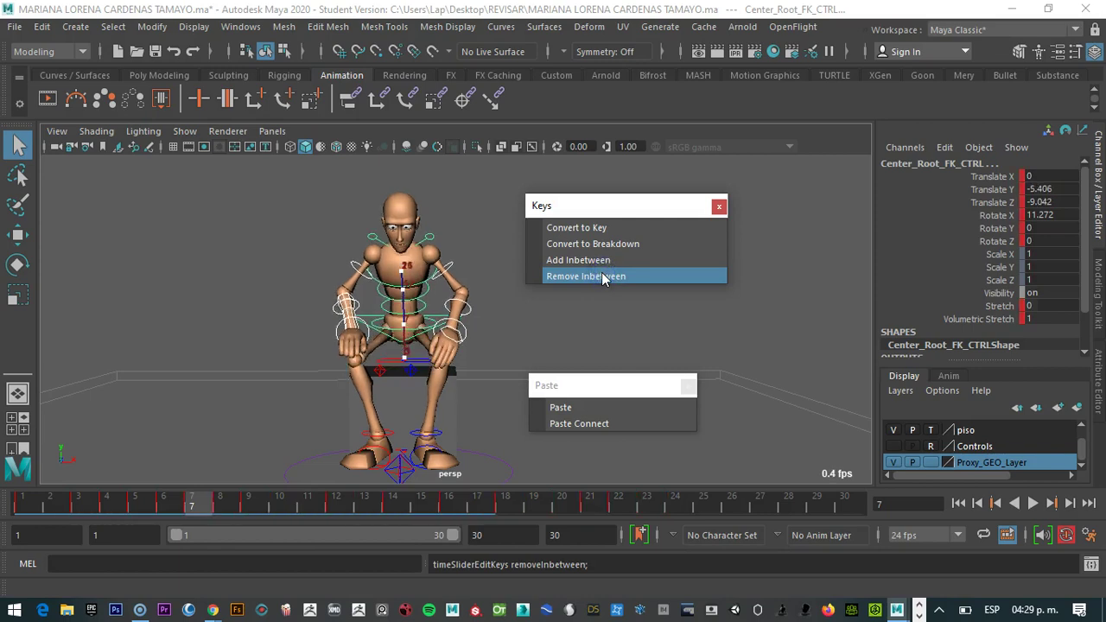
click(601, 274)
Return to frame 1, then play and scrub the animation to review the tightened stand-up timing
click(206, 497)
drag(206, 497, 21, 501)
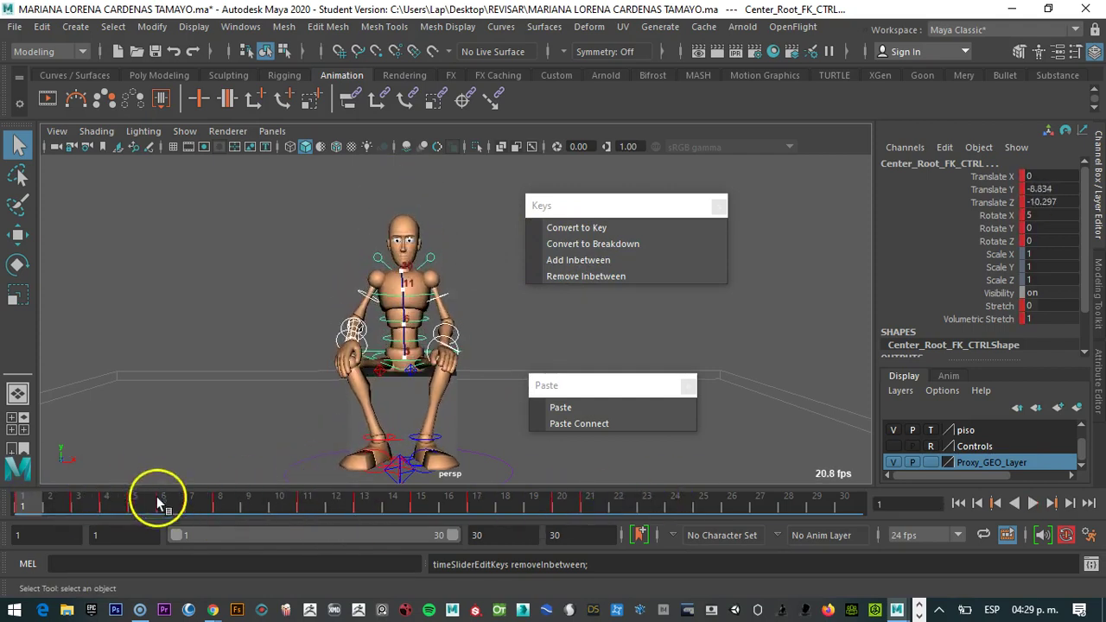
alt+drag(147, 483, 279, 435)
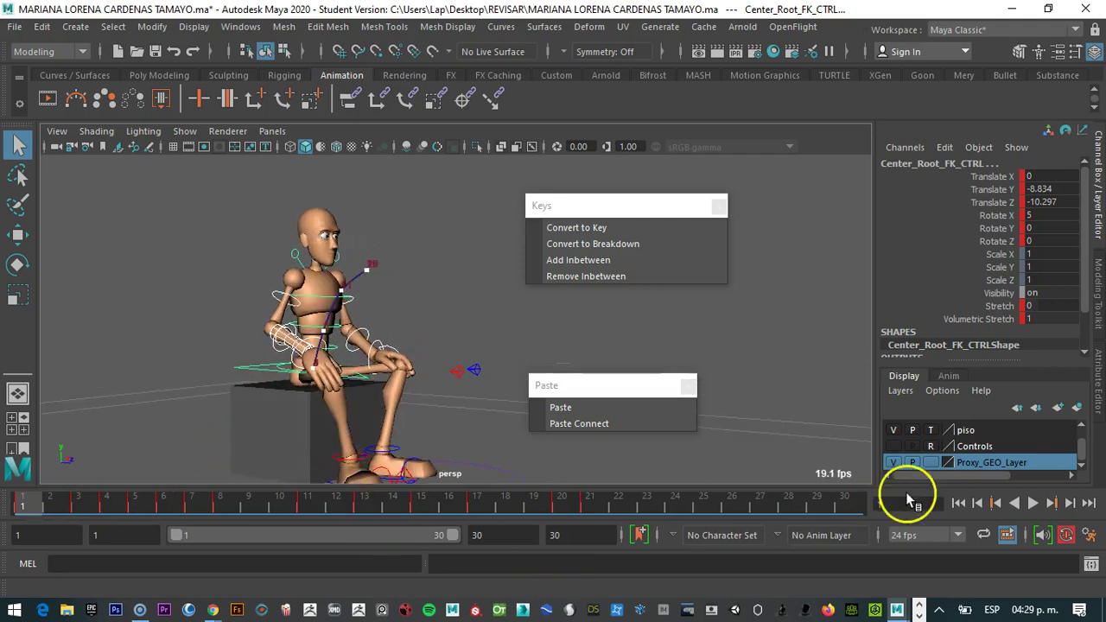
click(1035, 503)
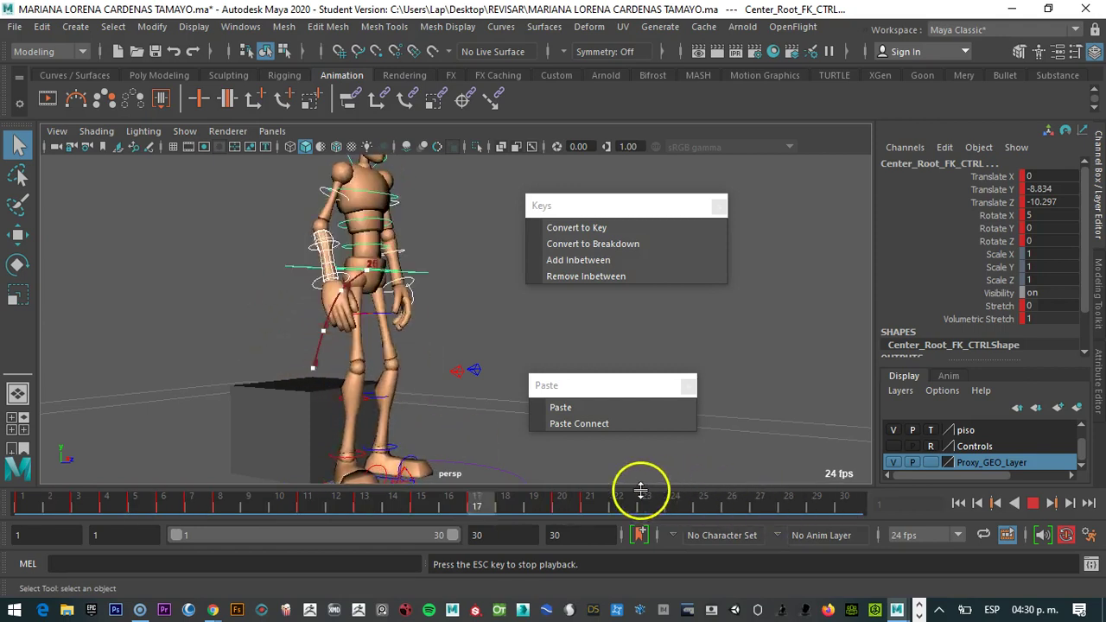
drag(650, 508, 217, 444)
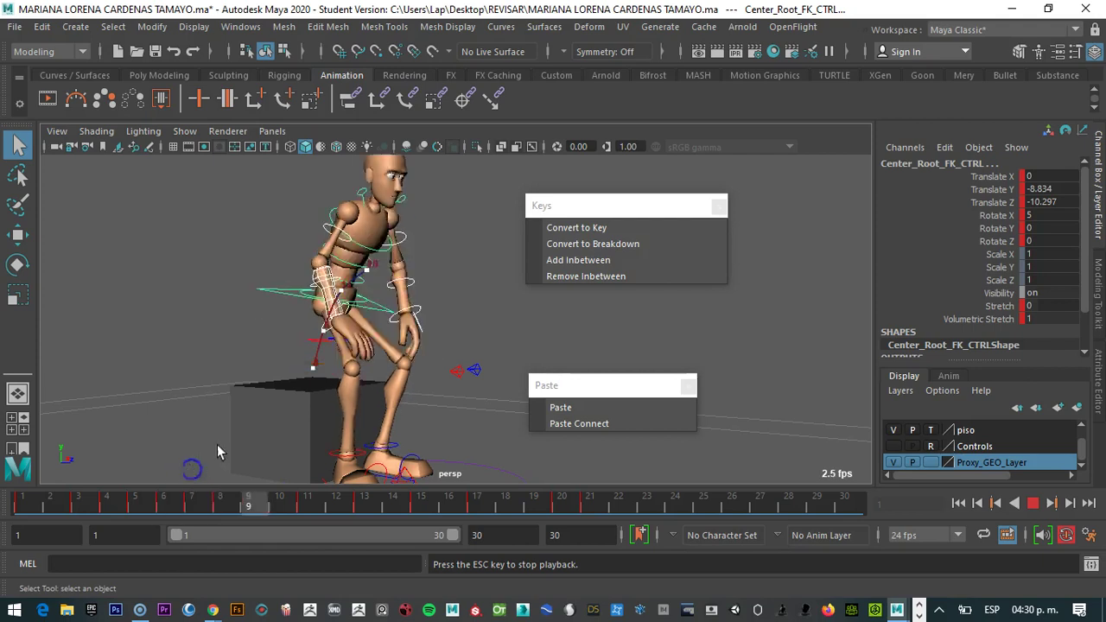
click(1028, 504)
Select the left forearm control and scrub back to frame 7 to inspect the left arm's motion
click(463, 281)
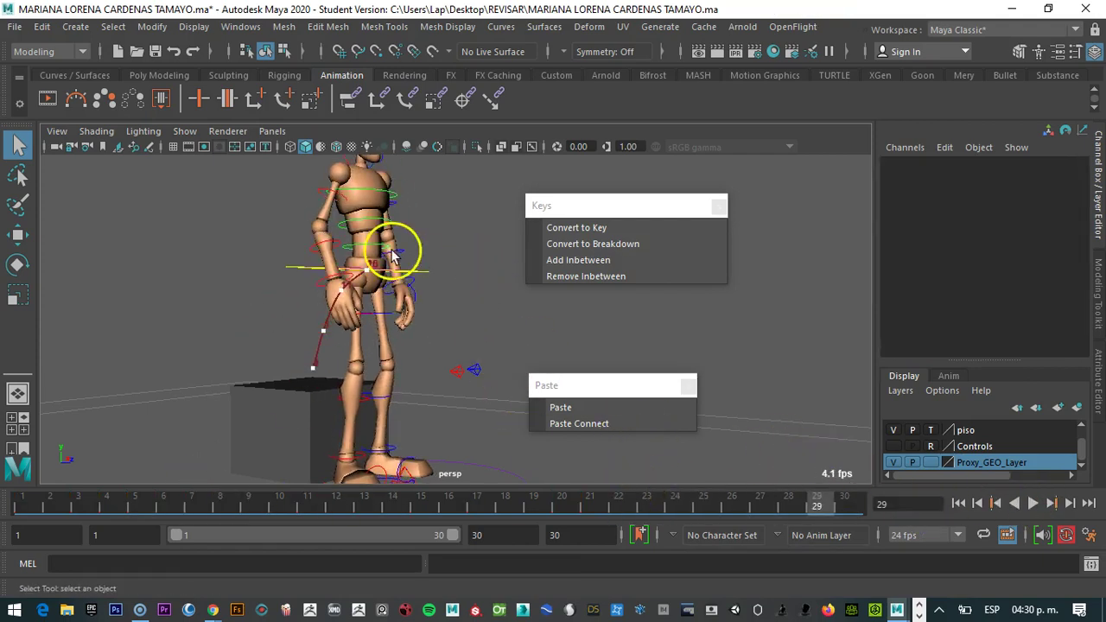
click(406, 257)
drag(587, 490, 188, 494)
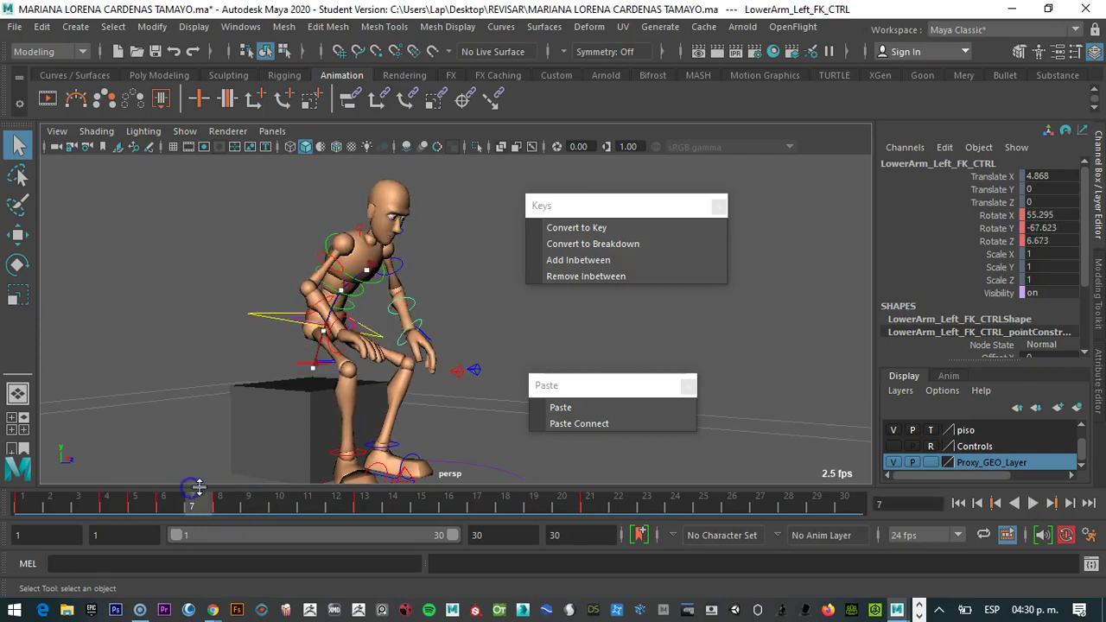
click(403, 269)
click(432, 298)
click(417, 306)
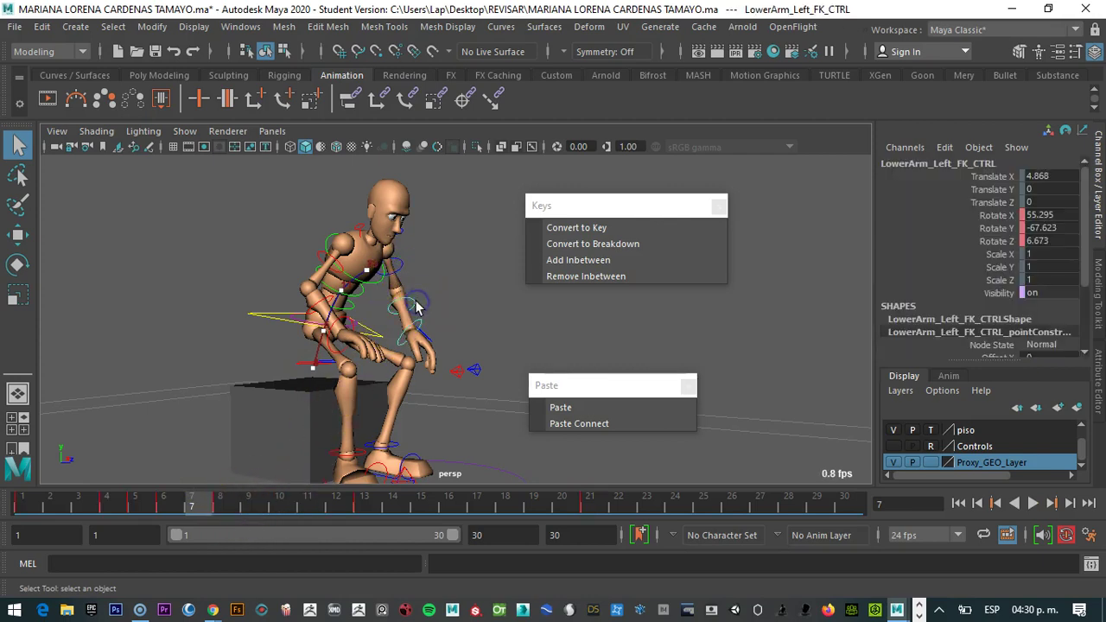
Try deleting the left forearm control's key at frame 8, and undo the deletion
click(218, 508)
right_click(217, 502)
click(265, 247)
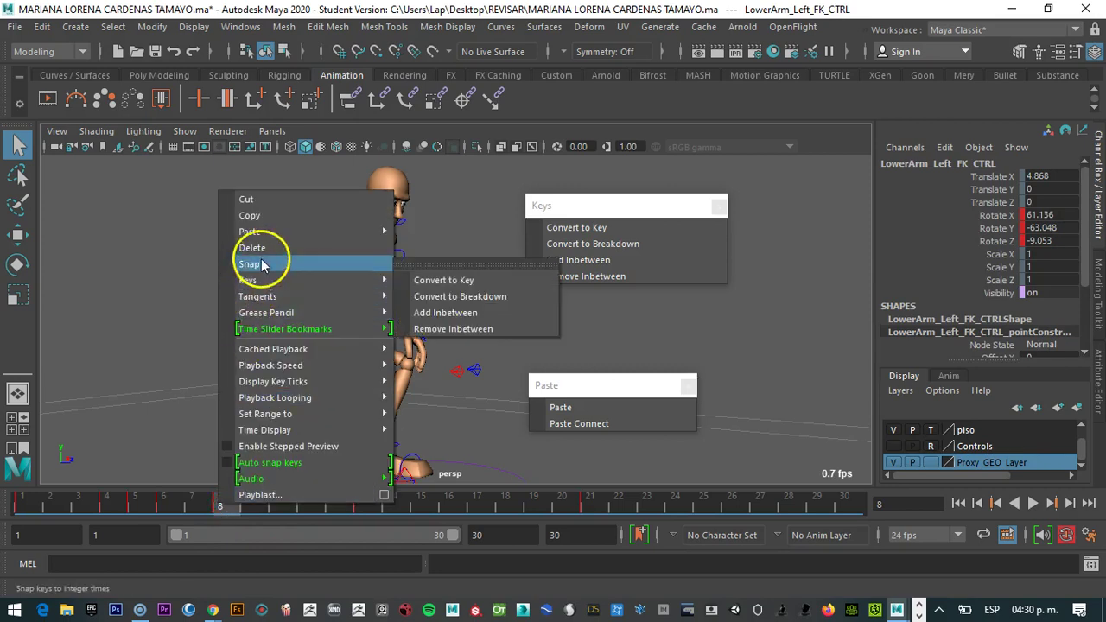
click(205, 499)
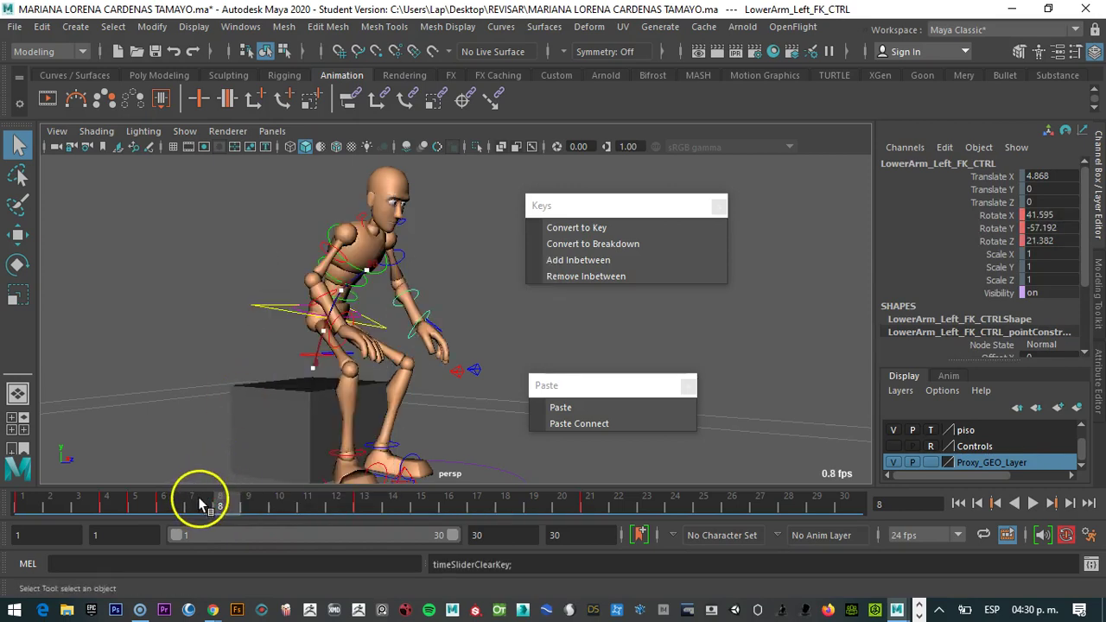
key(ctrl+z)
key(ctrl+z)
key(ctrl+z)
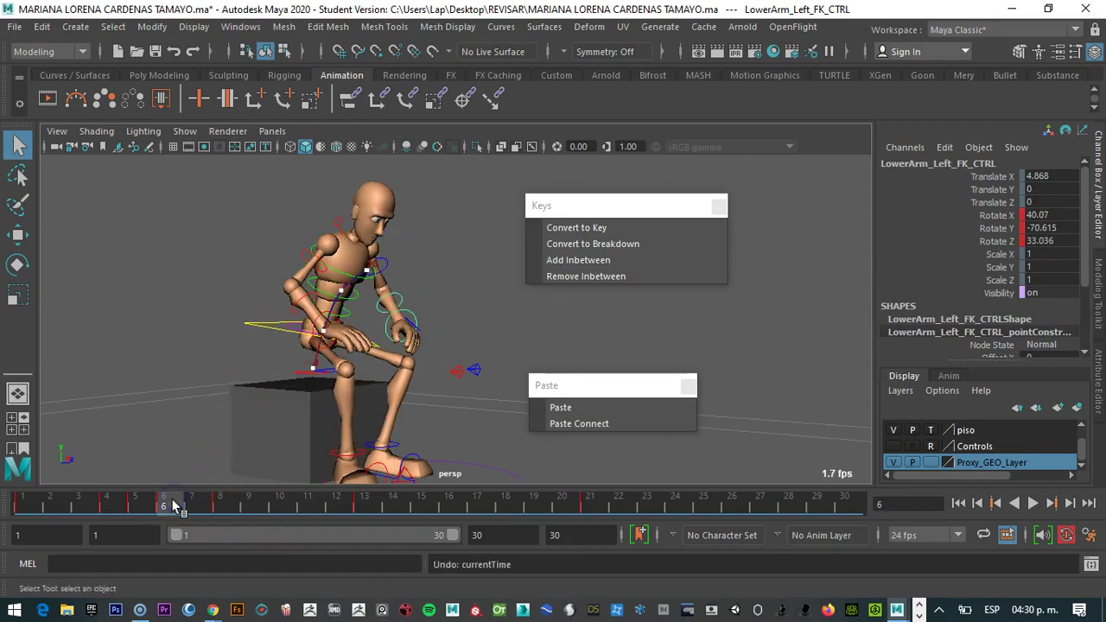
Try deleting the left forearm control's key at frame 6, and undo the deletion and the arm selection
right_click(174, 505)
click(223, 252)
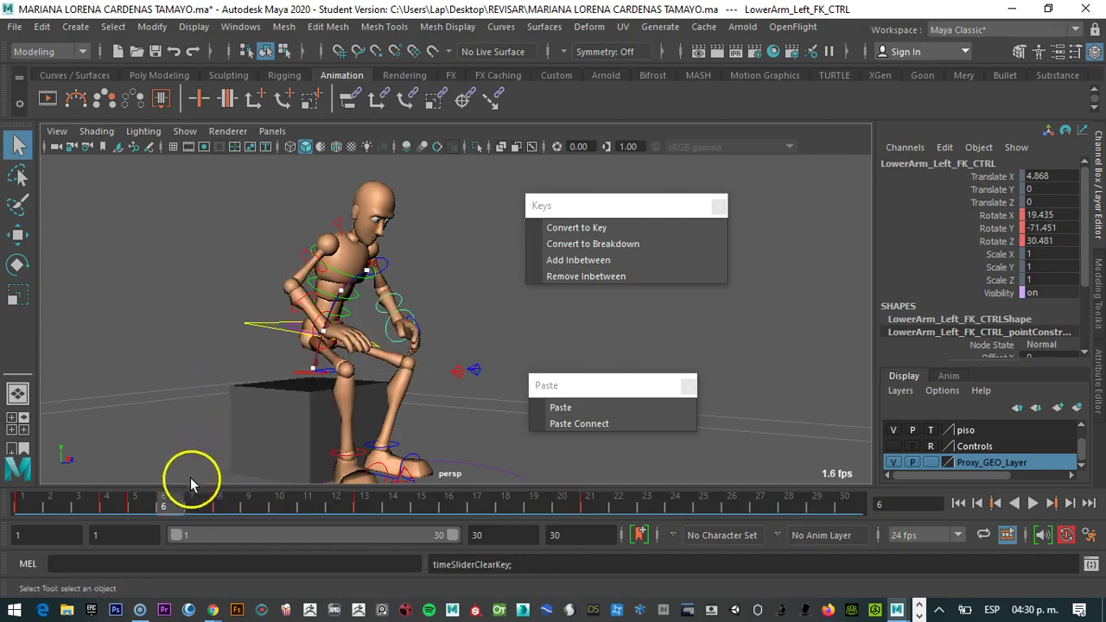
mouse_move(160, 508)
mouse_down()
mouse_move(310, 502)
mouse_move(151, 512)
mouse_move(279, 511)
mouse_move(175, 510)
mouse_up()
key(ctrl+z)
key(ctrl+z)
key(ctrl+z)
key(ctrl+z)
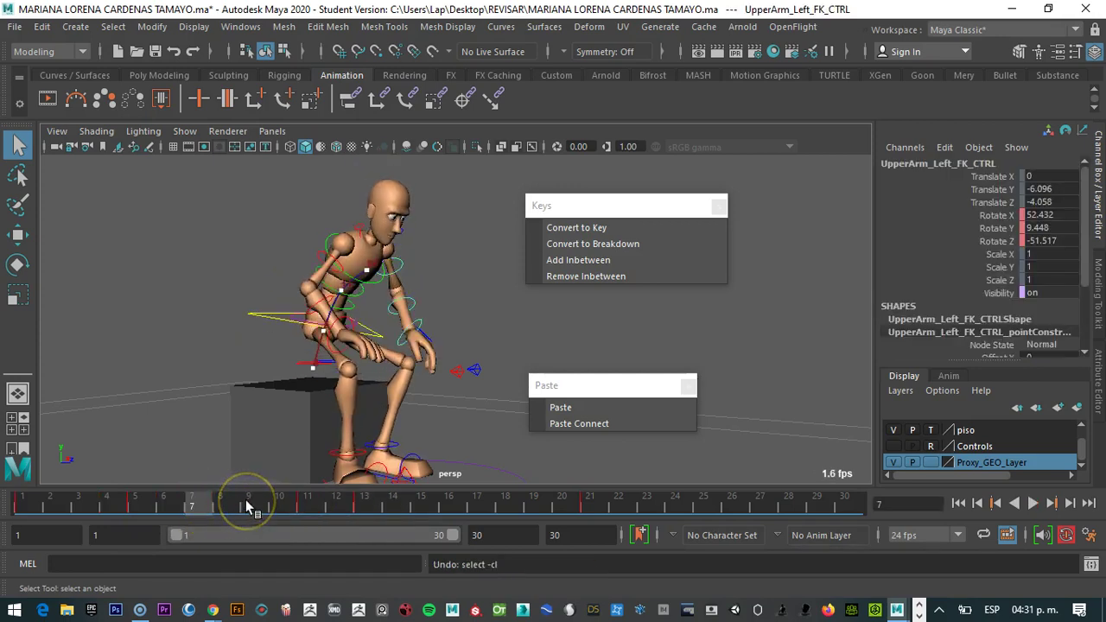
Undo the inbetween removals made at frame 7 and the additions of the root and torso controls to the selection
key(ctrl+z)
drag(246, 499, 175, 510)
key(ctrl+z)
key(ctrl+z)
key(ctrl+z)
key(ctrl+z)
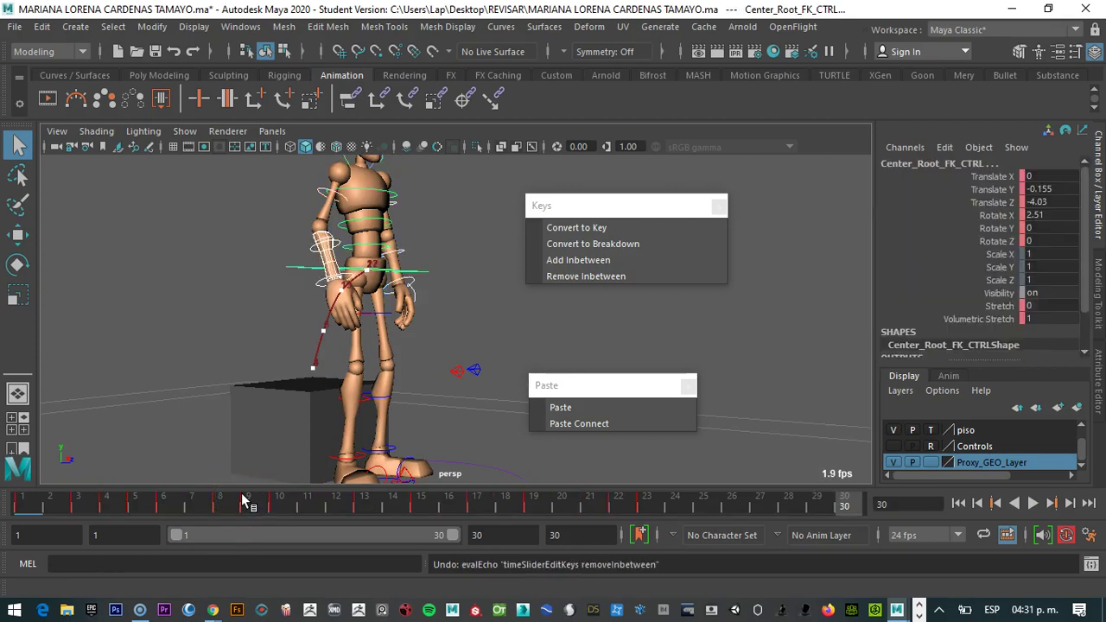
key(ctrl+z)
key(ctrl+z)
key(ctrl+z)
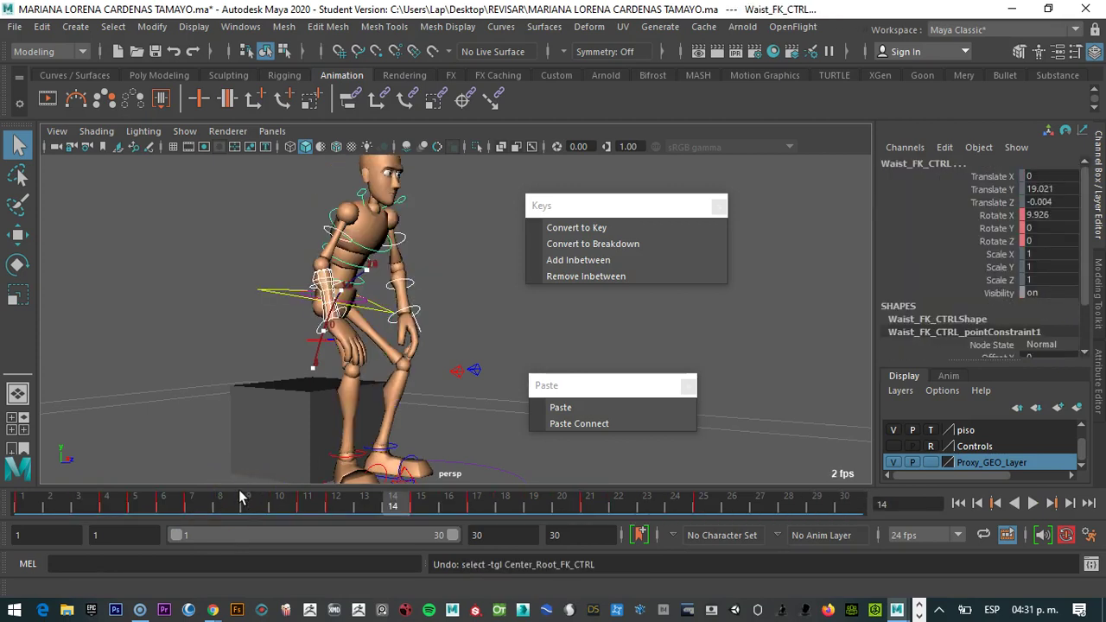
key(ctrl+z)
Clear the selection and scrub from frame 7 to frame 14 to compare the seated and rising poses
drag(247, 507, 192, 494)
click(288, 255)
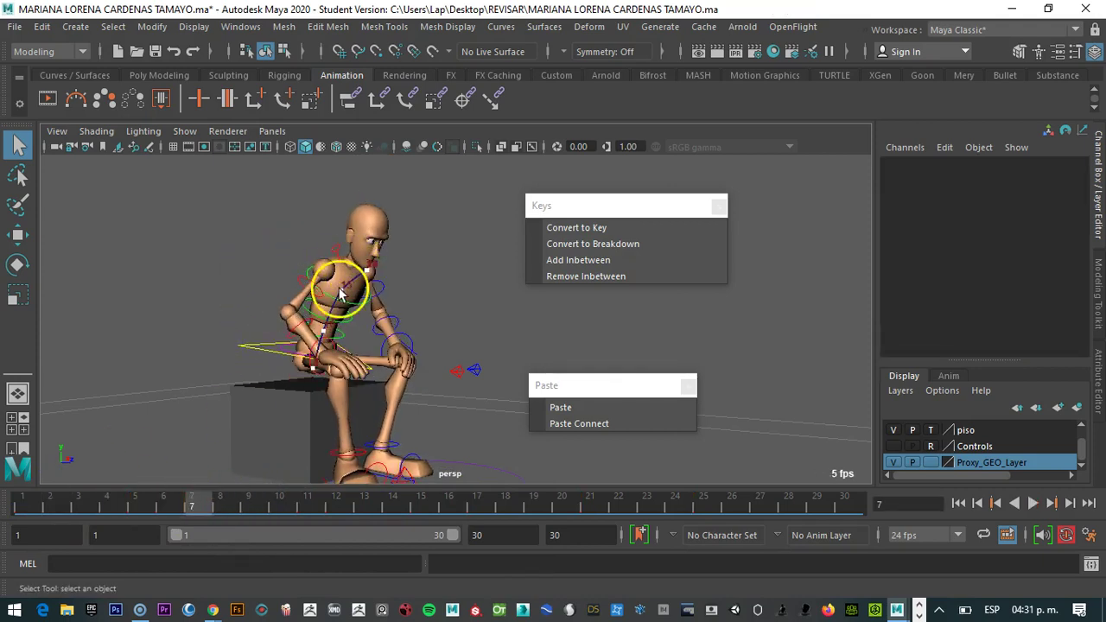
click(358, 259)
click(394, 219)
click(348, 277)
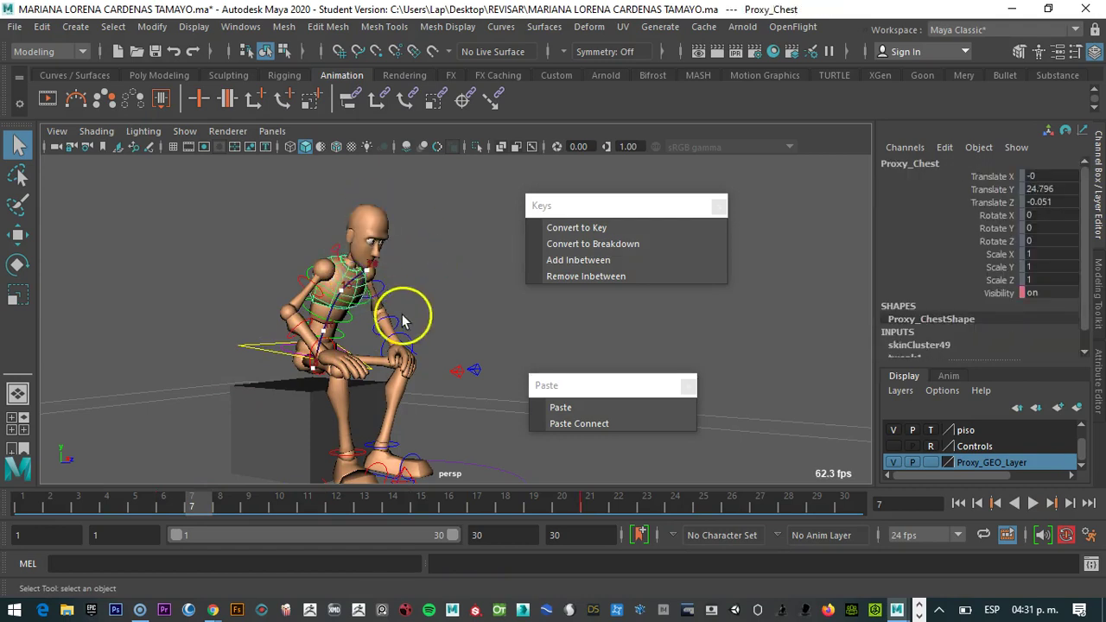
drag(218, 501, 392, 503)
click(428, 246)
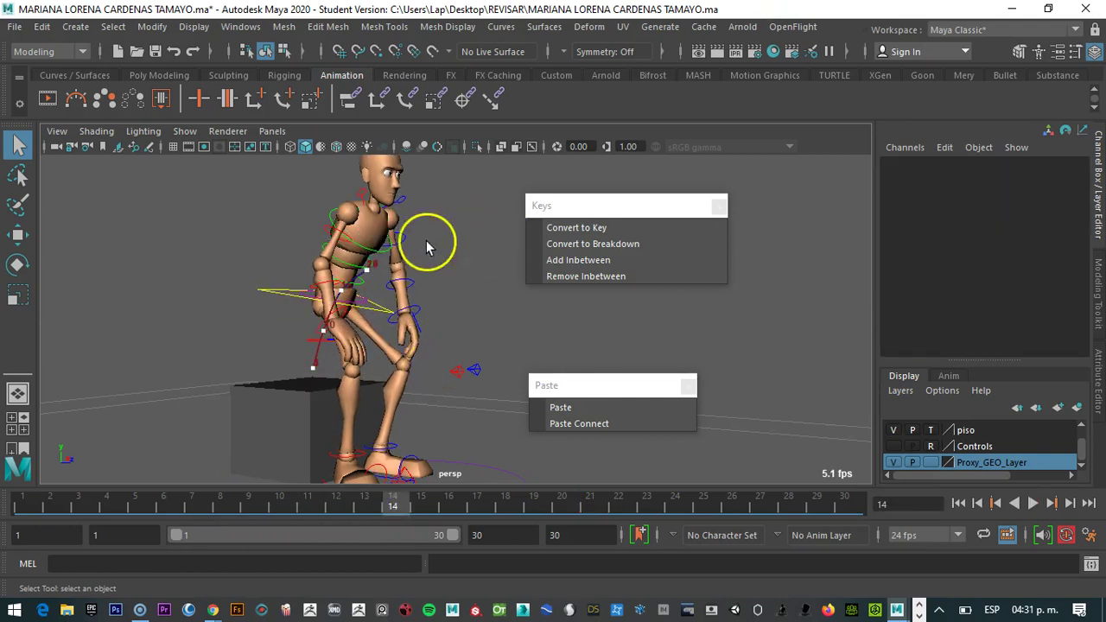
click(378, 211)
click(384, 208)
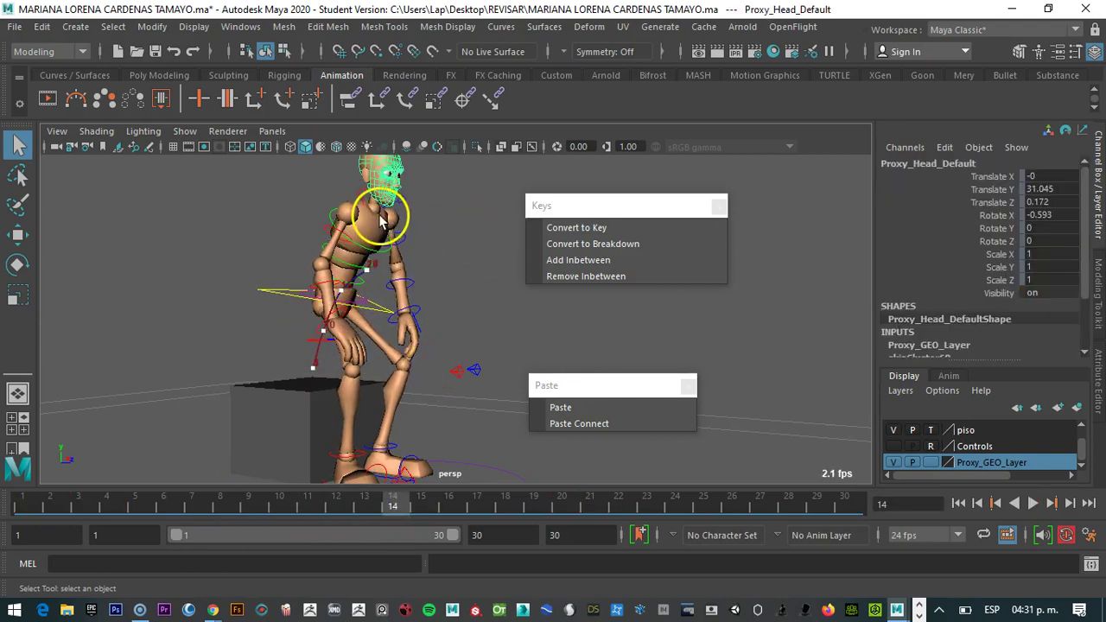
click(378, 216)
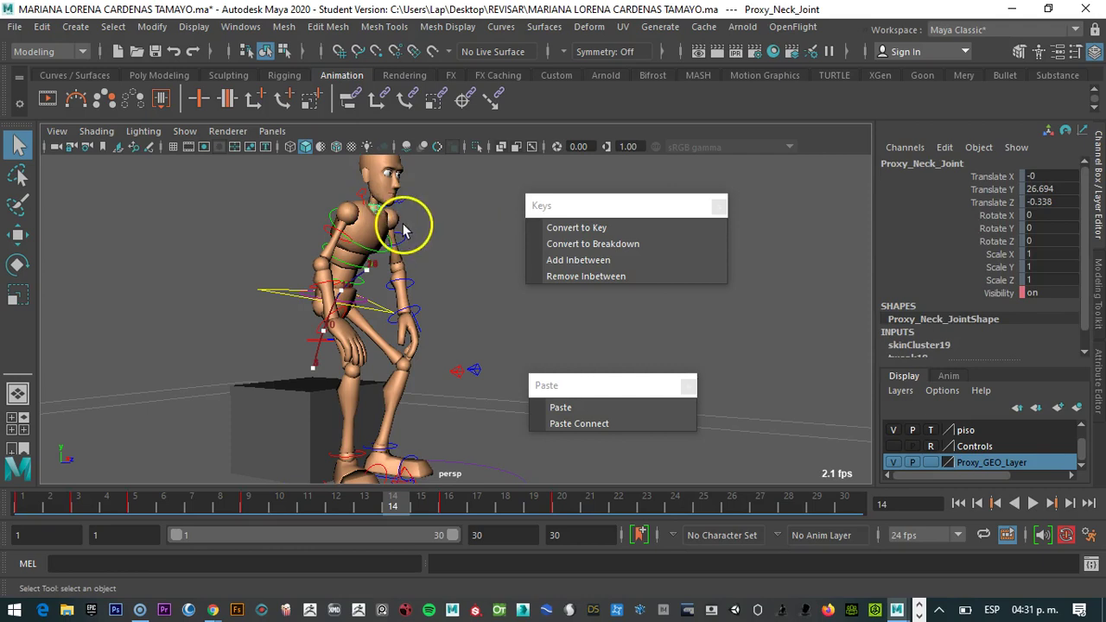
key(e)
click(490, 238)
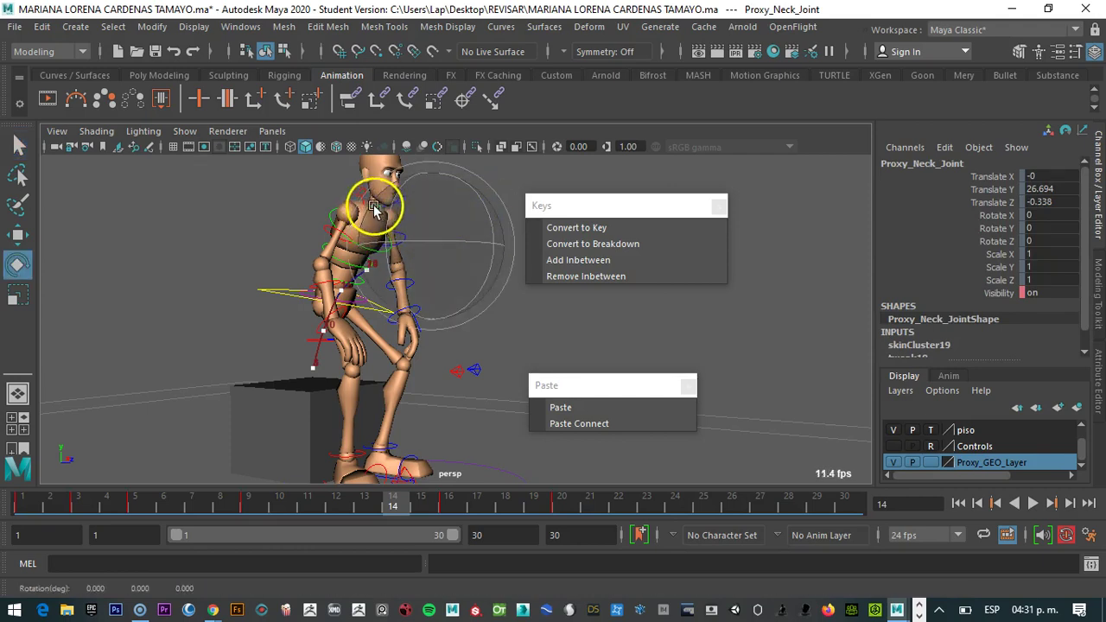
click(393, 237)
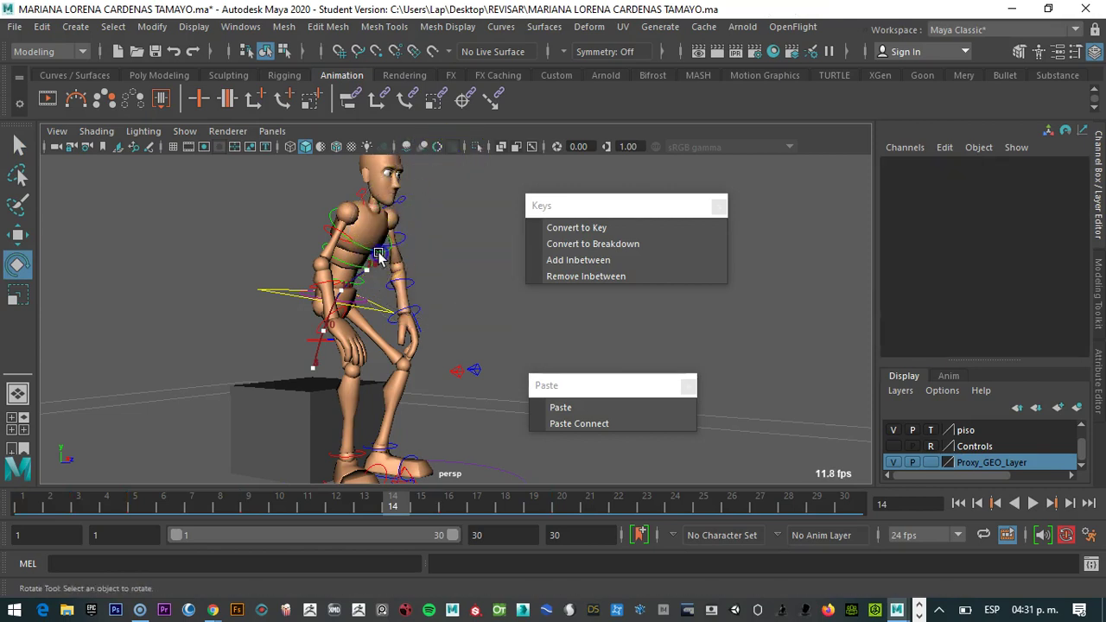
click(379, 254)
click(378, 229)
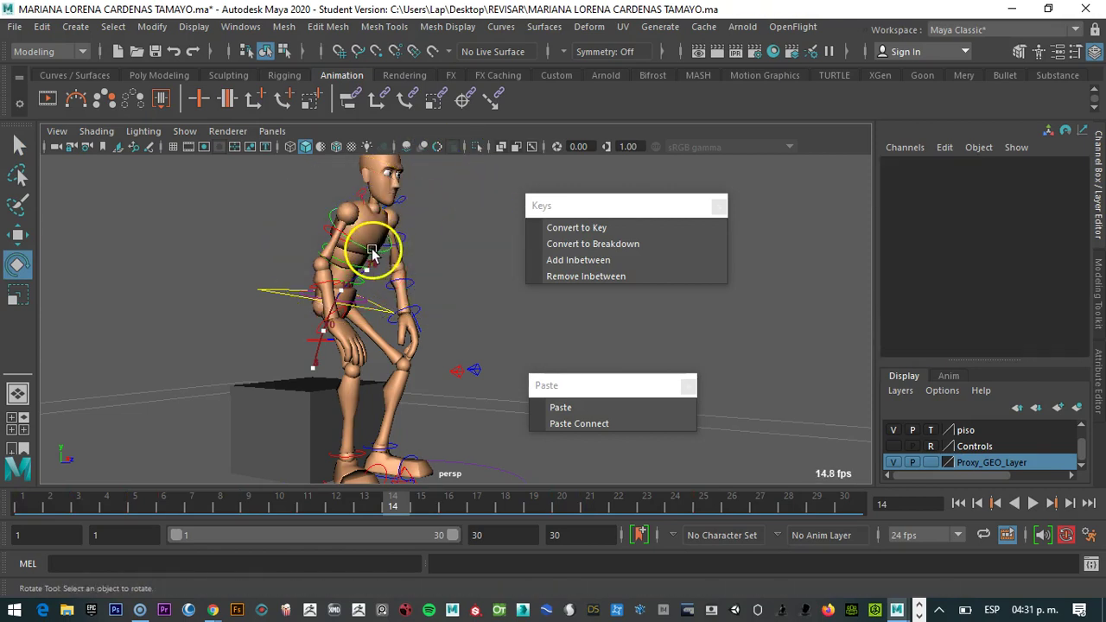
Try rotating the chest FK control to about -1.49 on X at frame 7, and delete the key made there
click(371, 250)
drag(308, 509, 191, 506)
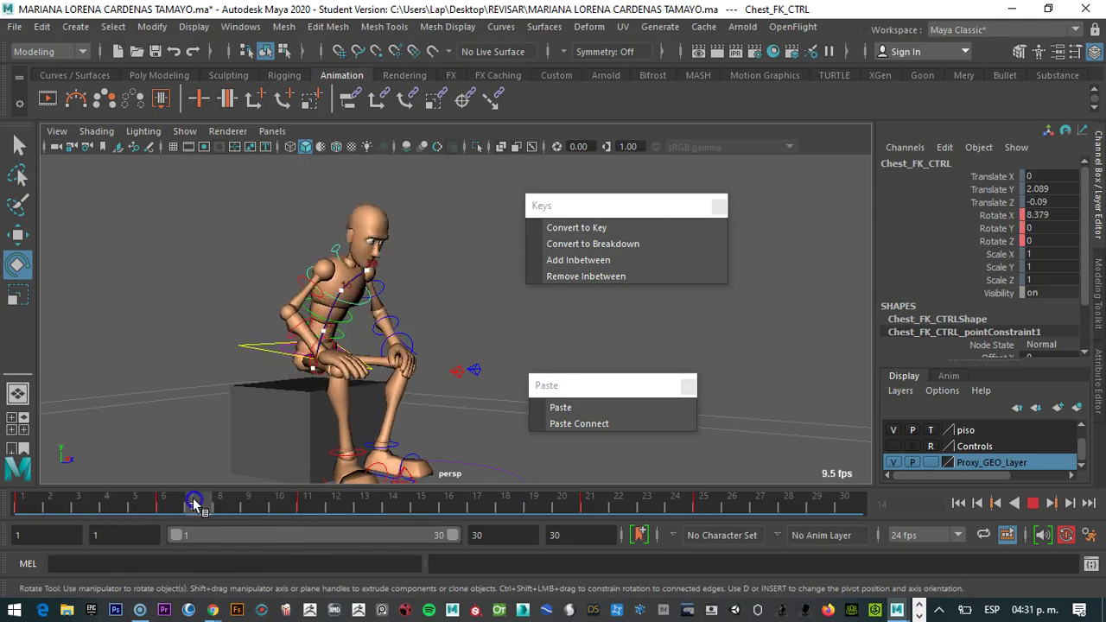
drag(383, 314, 391, 304)
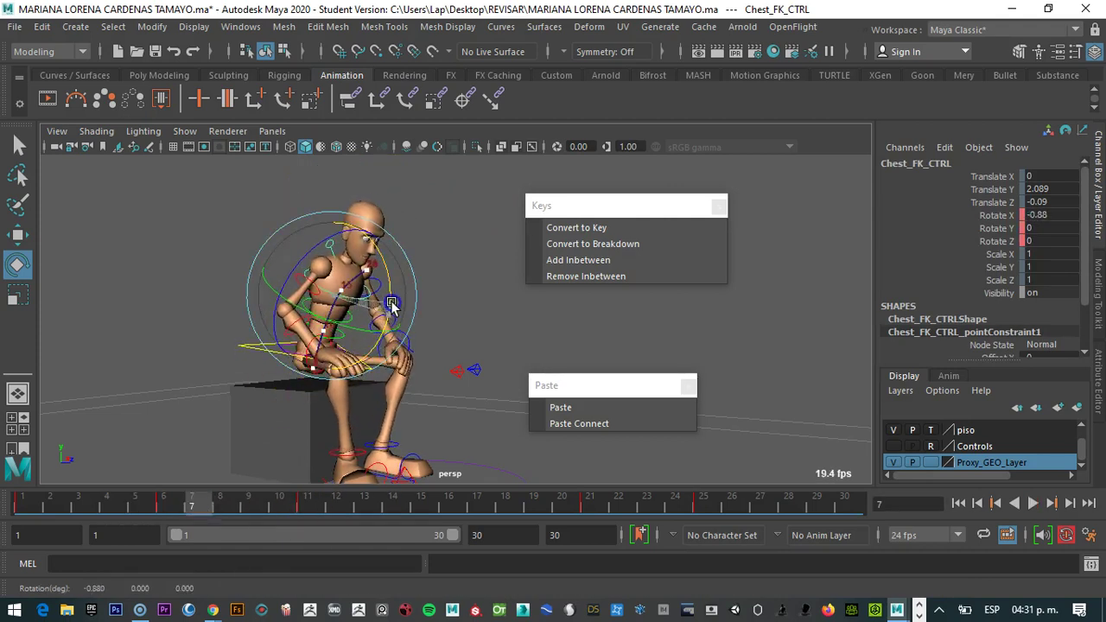
click(206, 505)
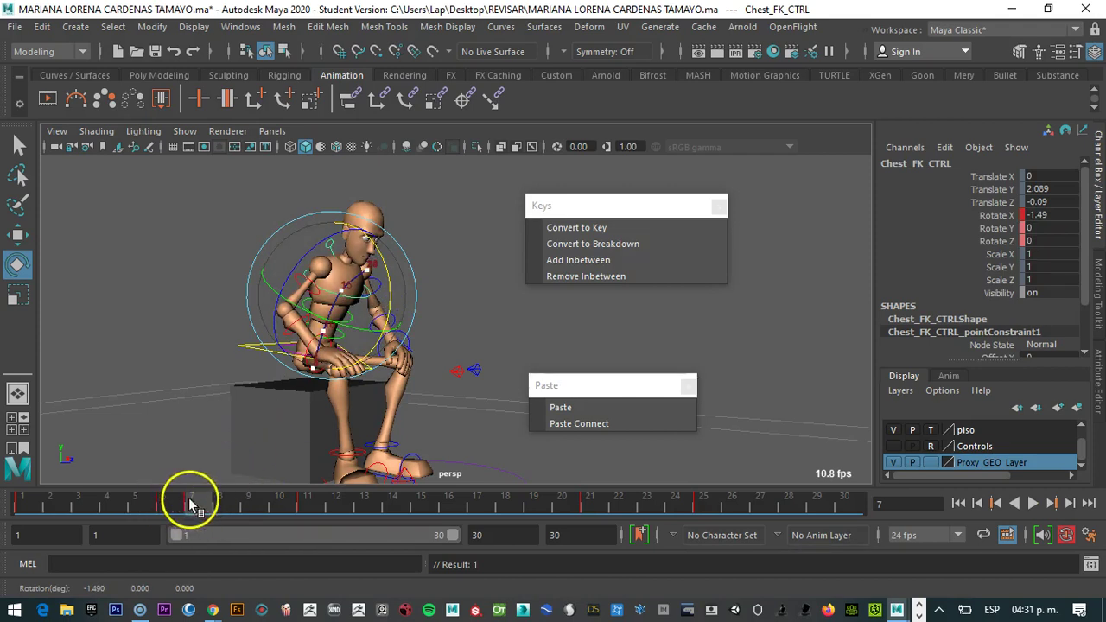
right_click(191, 506)
click(205, 242)
Adjust the chest FK control's rotation at frame 6, and key it at about 31.697 on Rotate X at frame 3
click(168, 506)
mouse_move(373, 315)
mouse_down()
mouse_move(388, 285)
mouse_move(389, 314)
mouse_up()
drag(167, 513, 148, 432)
click(82, 503)
click(375, 314)
drag(378, 299, 377, 341)
key(s)
click(82, 506)
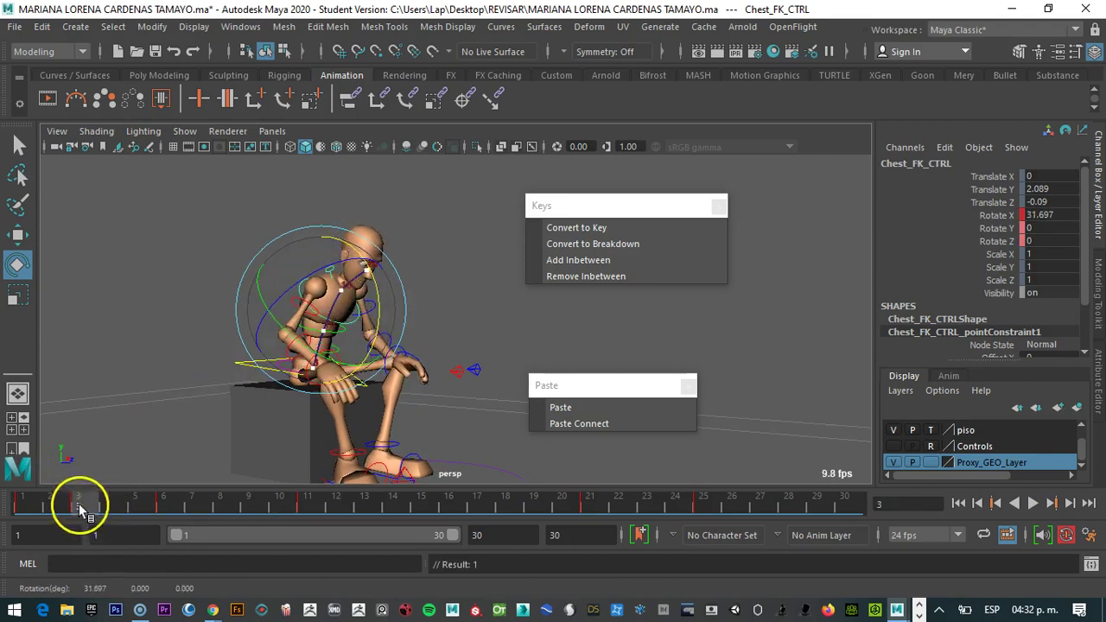
Play the animation and scrub up to frame 11 to check the chest motion
key(alt+v)
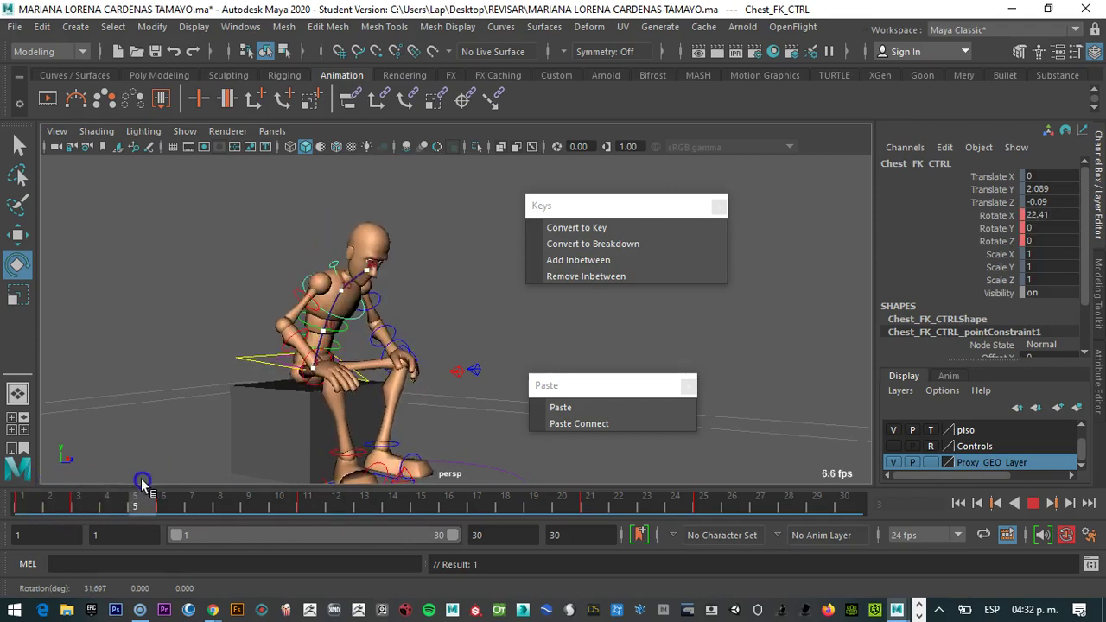
key(Escape)
drag(173, 498, 309, 498)
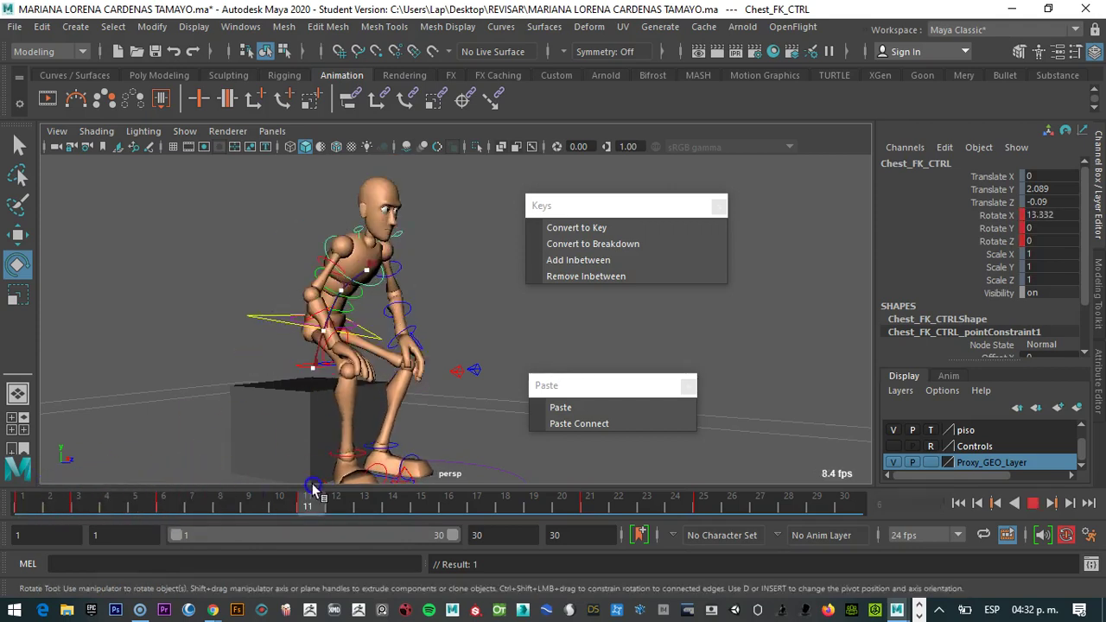
Save the scene as a new Maya ASCII file with "rev" appended to its current name, accepting the student version notice
click(20, 26)
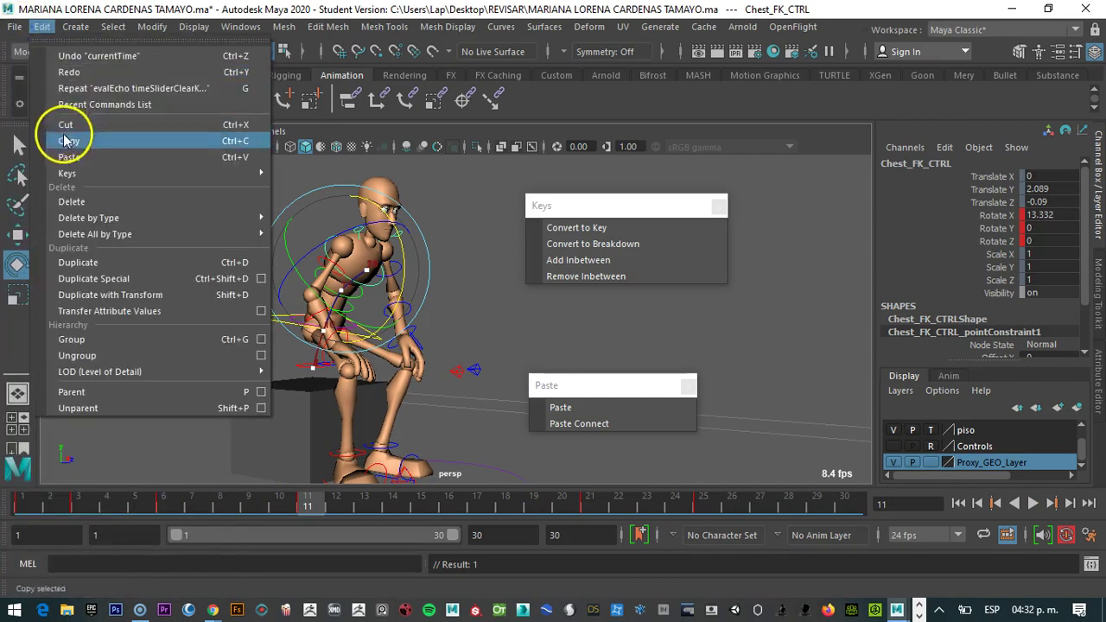
click(59, 108)
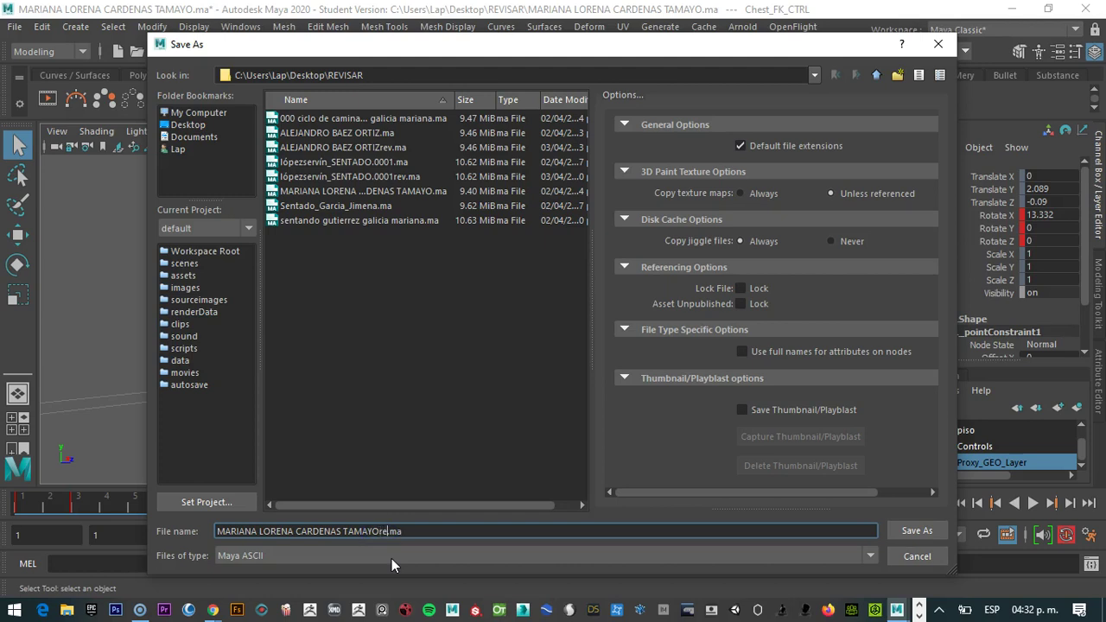
key(Return)
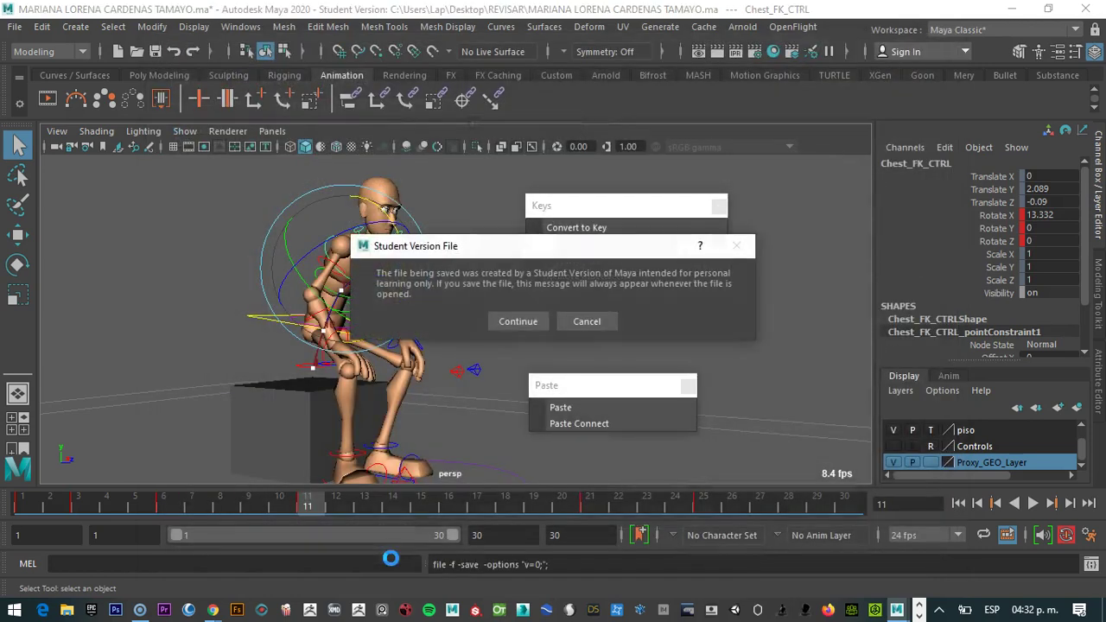
click(519, 321)
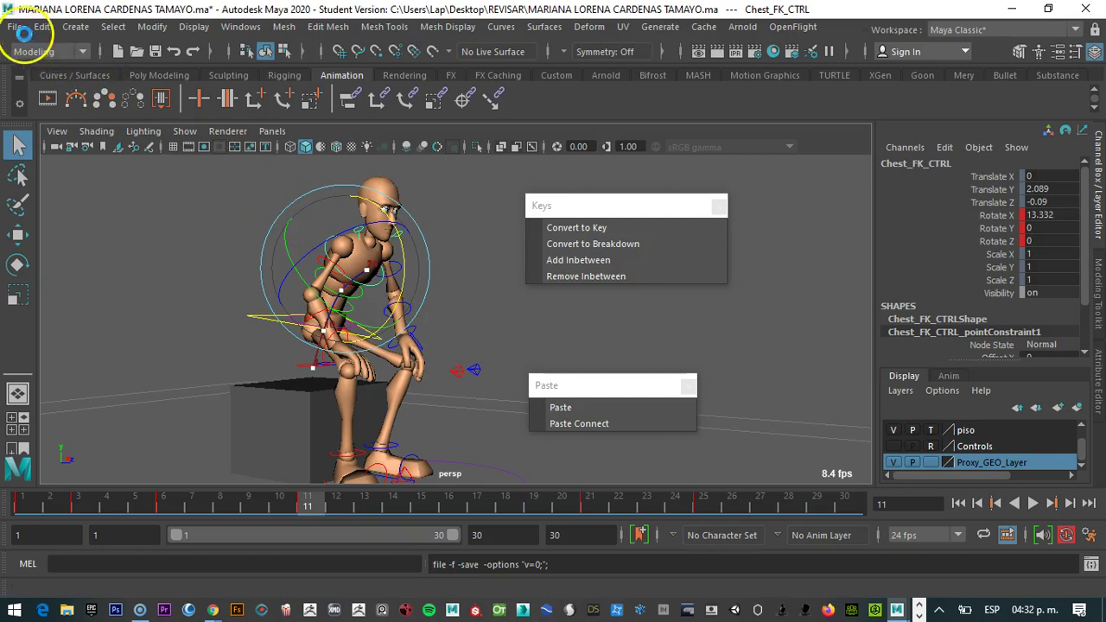
Open the student's "Sentado" scene file from the REVISAR folder, accepting the student version notice
click(18, 28)
click(61, 71)
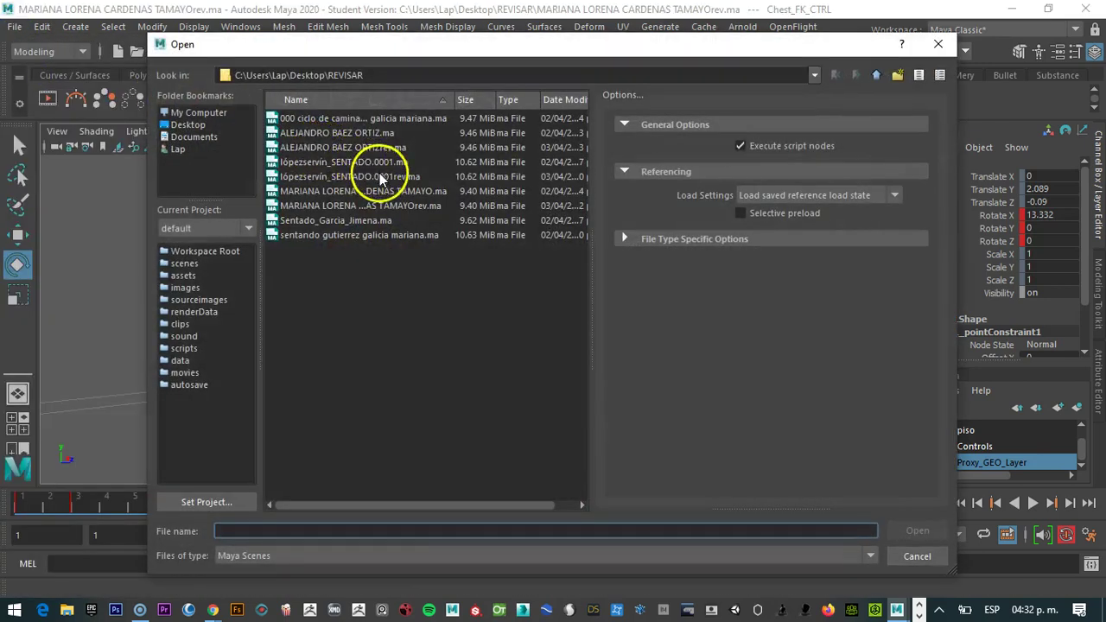
click(385, 192)
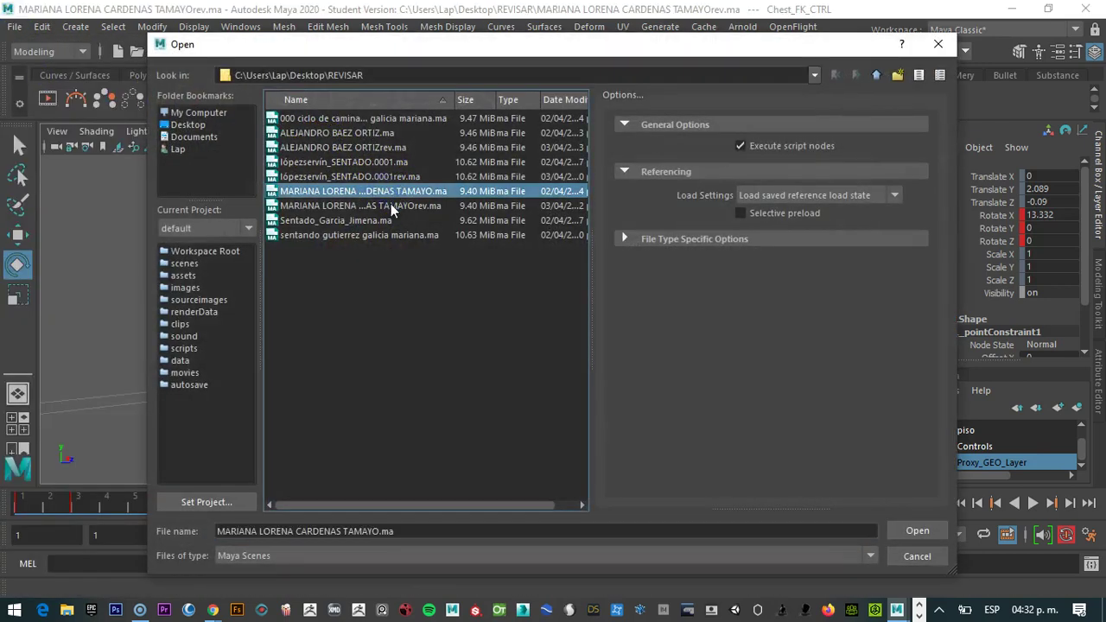
click(365, 220)
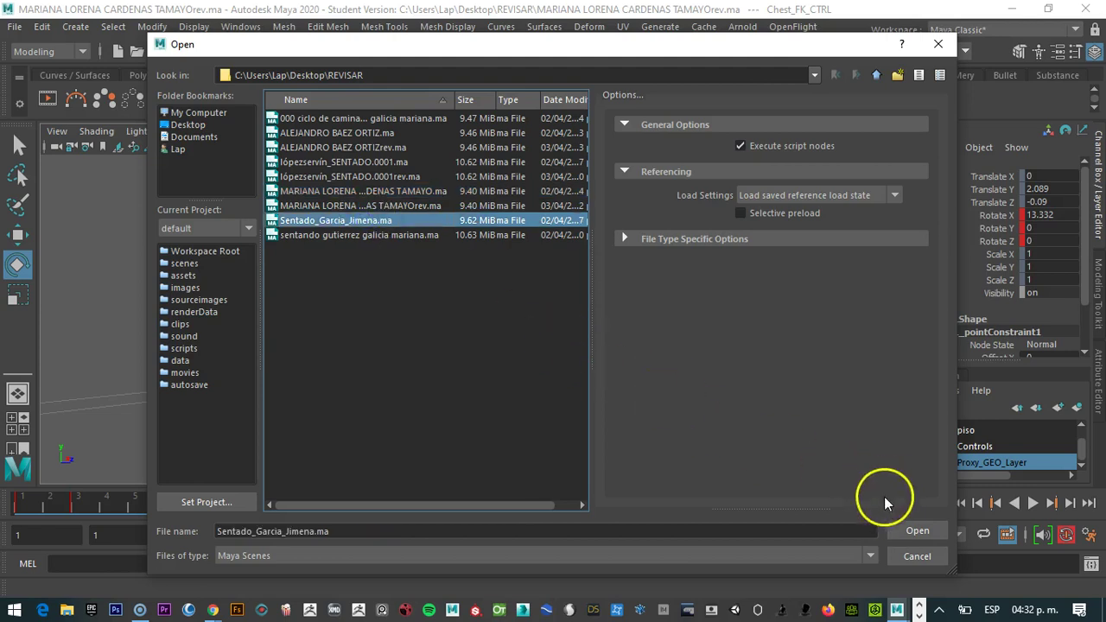
click(908, 532)
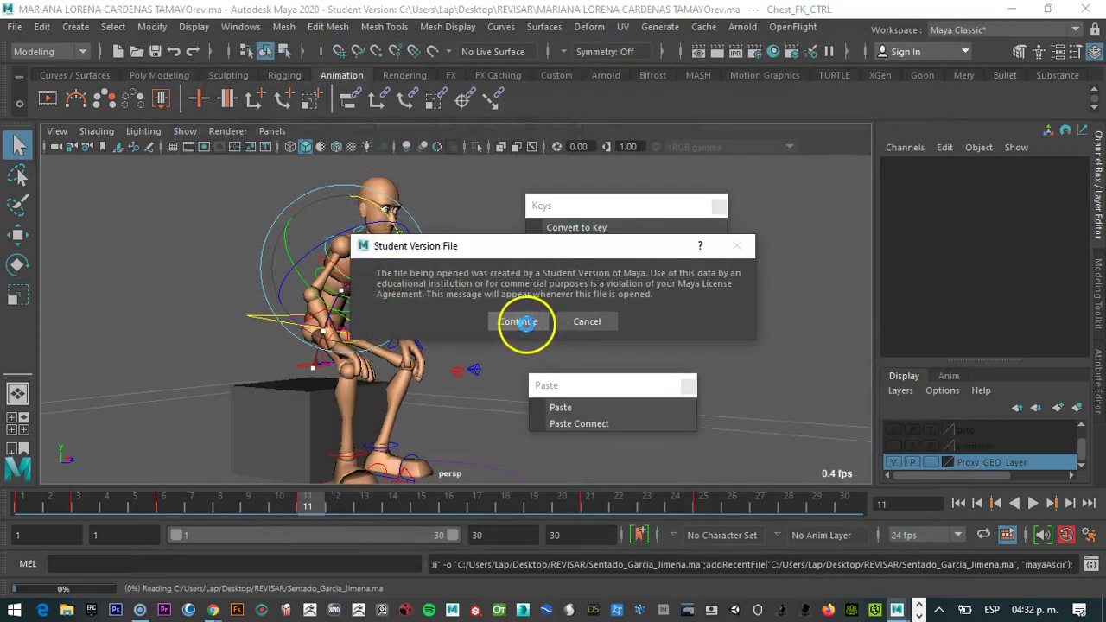
click(522, 325)
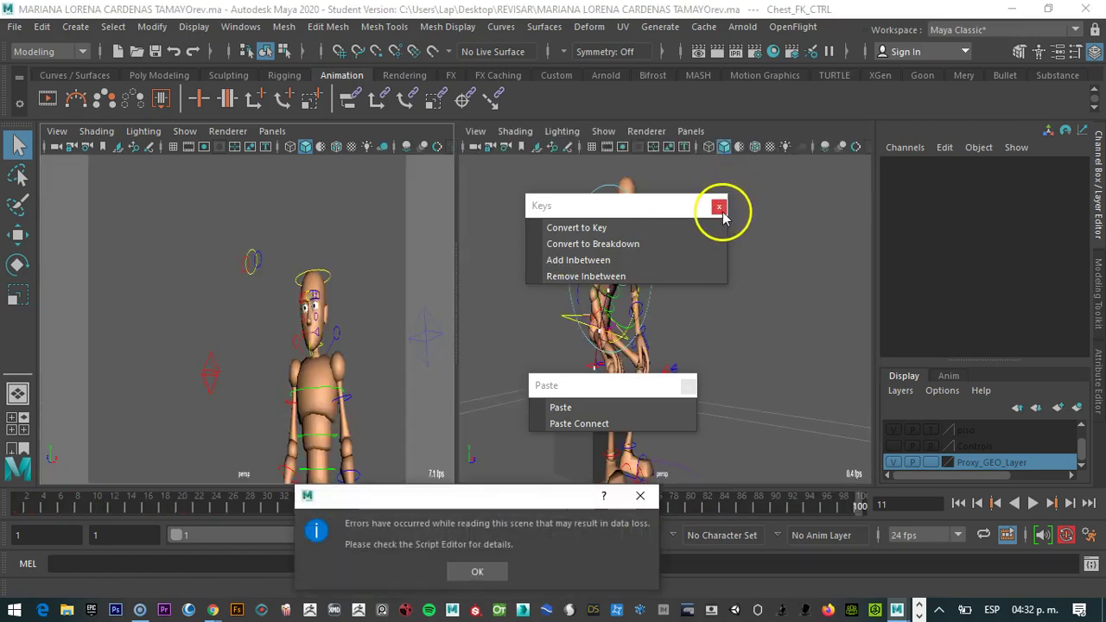
Close the floating Keys palette and move the Paste palette and the scene-reading error notice out of the way
click(715, 208)
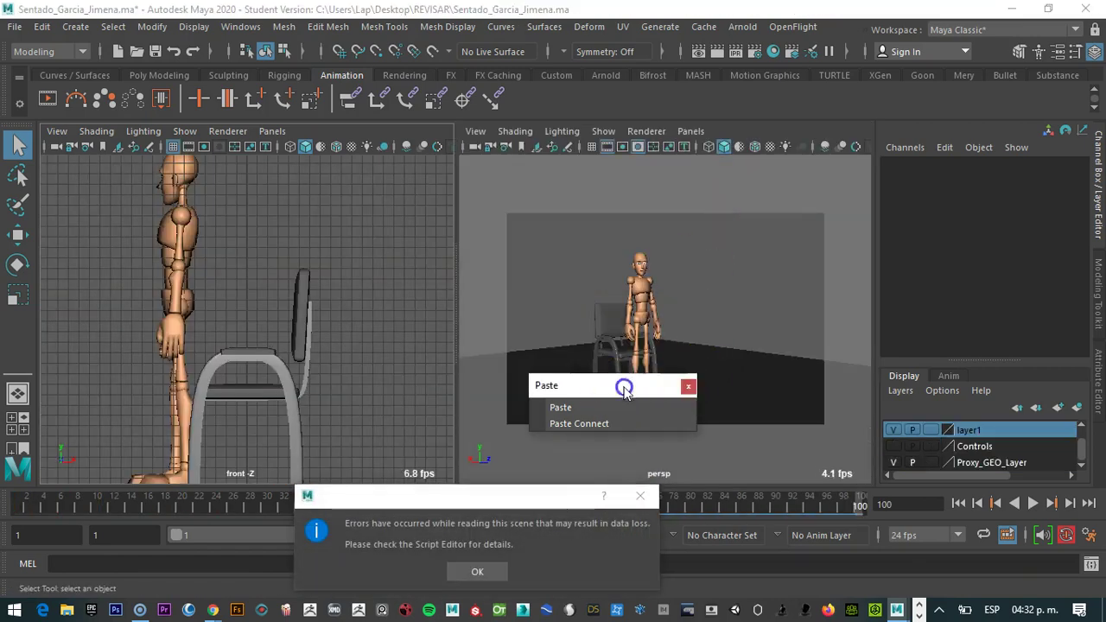
drag(629, 383, 810, 415)
drag(545, 497, 556, 605)
Review the seated animation, show the Controls layer, and select the character's right foot IK controls
key(alt+v)
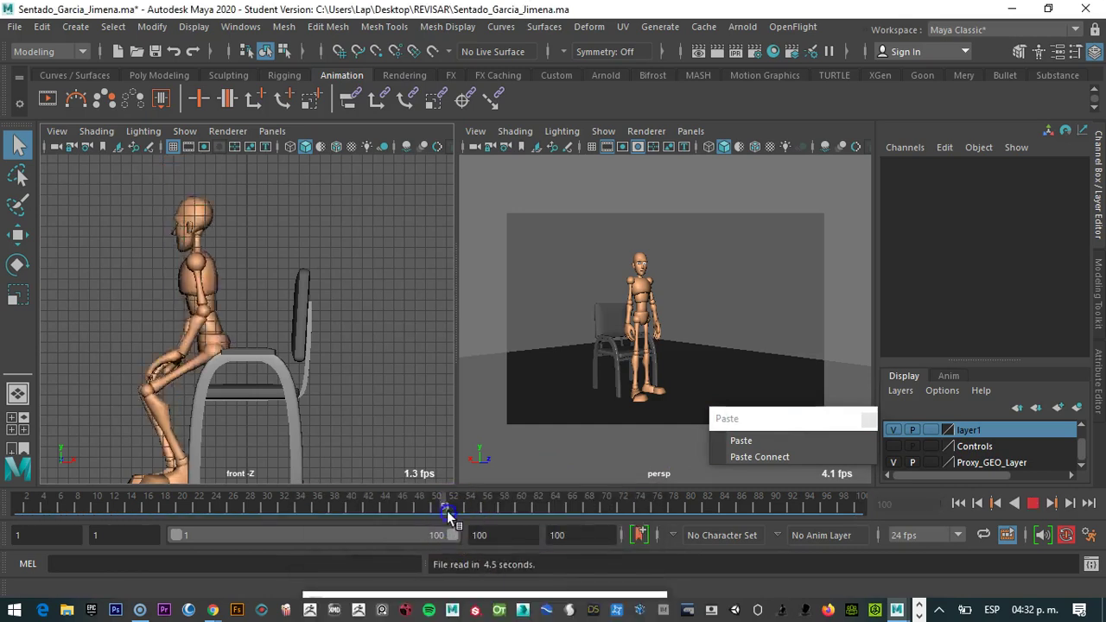
drag(290, 499, 174, 503)
click(894, 445)
click(253, 415)
drag(182, 451, 187, 474)
Play and scrub the frames between 1 and 40 to examine the foot motion and key timing
drag(255, 508, 173, 510)
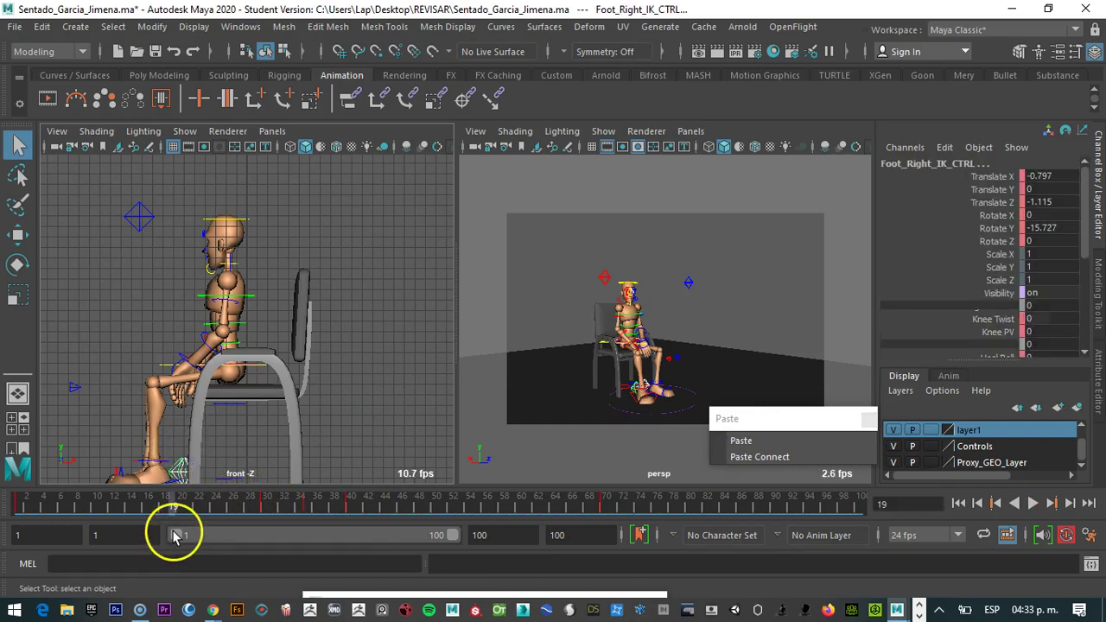
drag(171, 509, 19, 508)
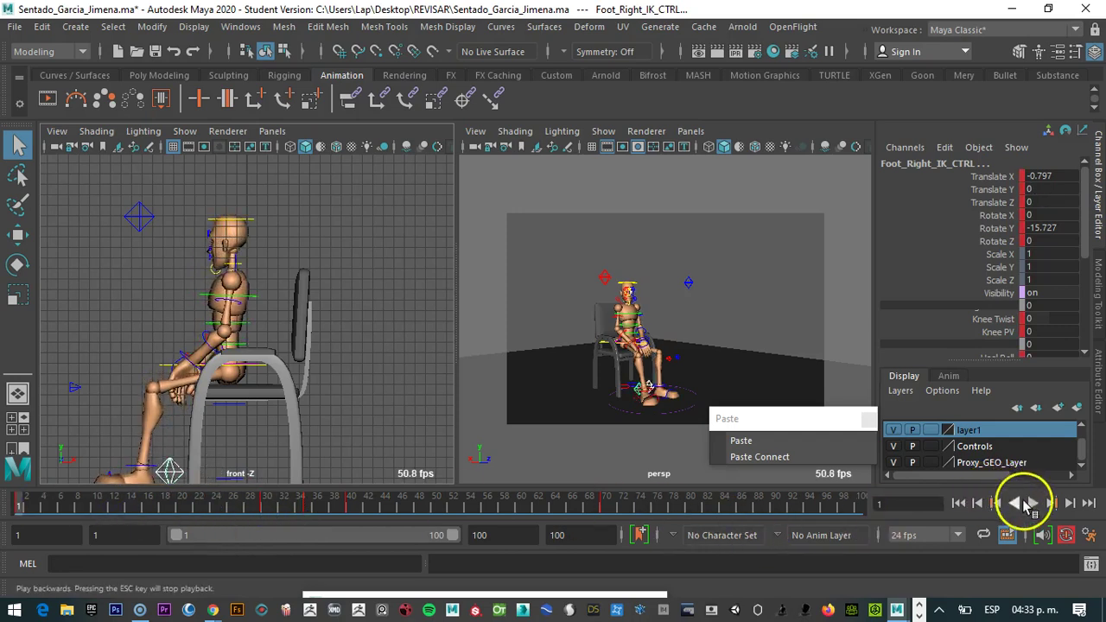
click(1051, 502)
drag(353, 497, 14, 497)
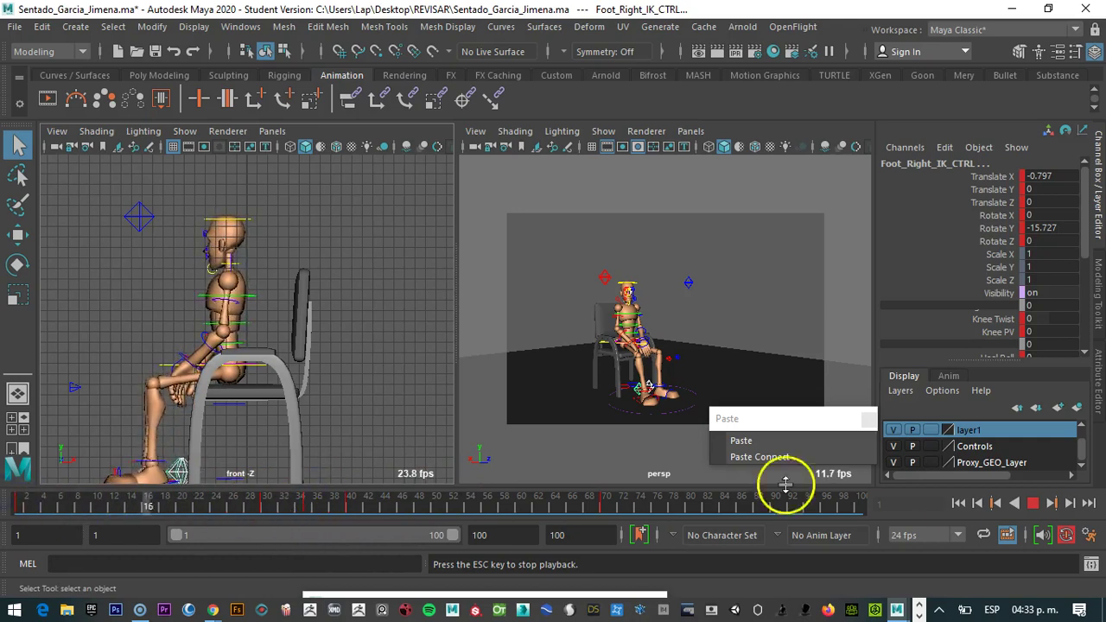
drag(351, 513, 14, 497)
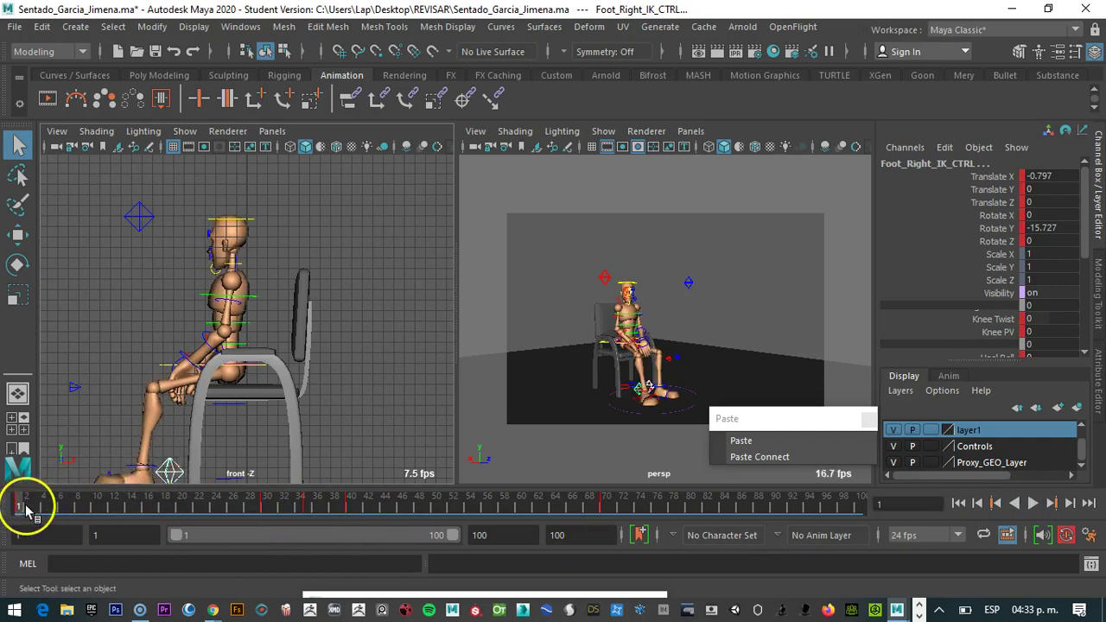
Copy the right foot IK controls' key at frame 1 and paste it at frame 22
right_click(21, 509)
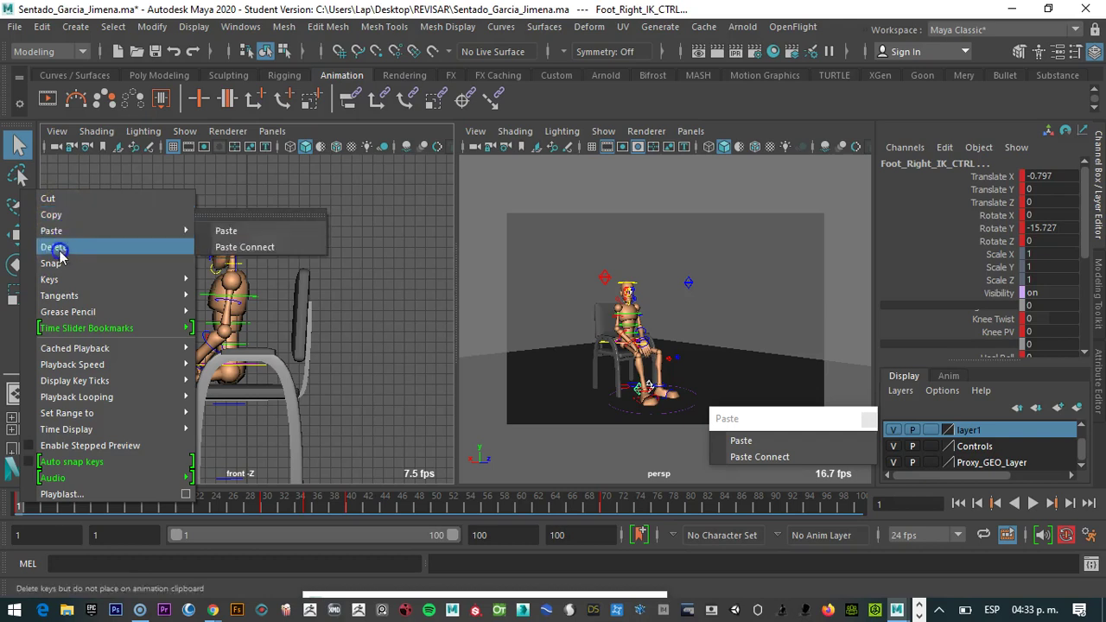
click(70, 223)
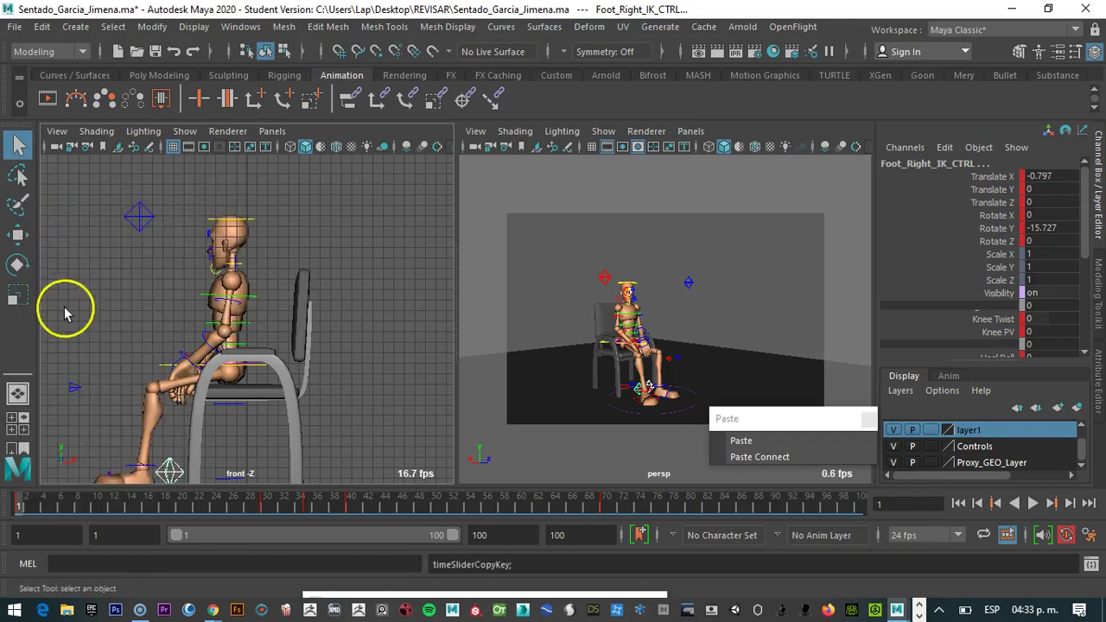
click(158, 508)
drag(184, 511, 198, 506)
right_drag(198, 507, 255, 273)
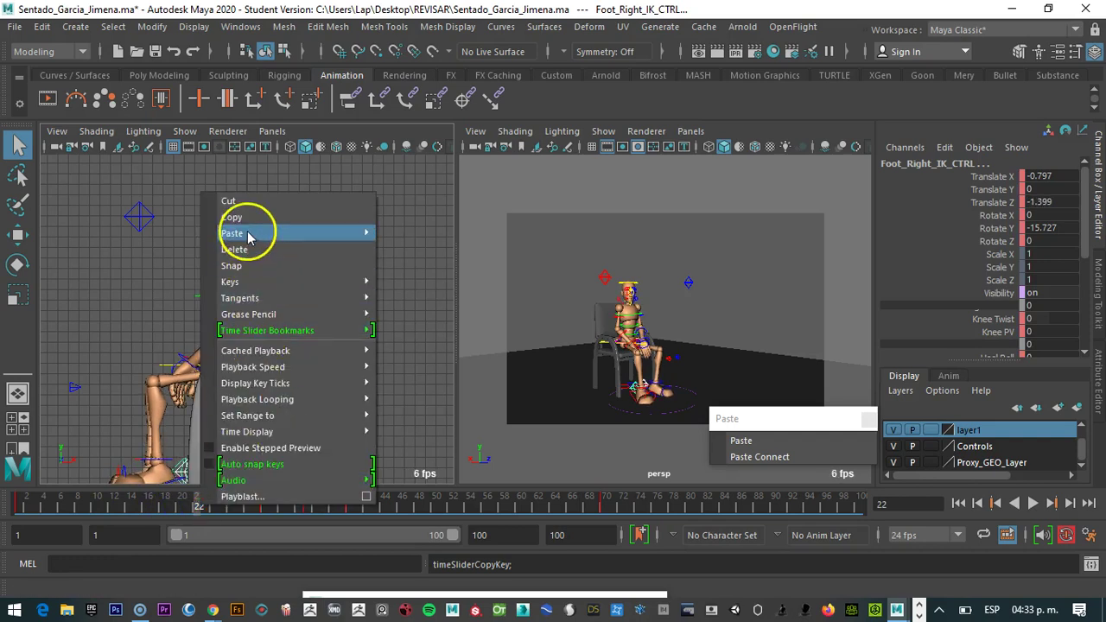
click(748, 442)
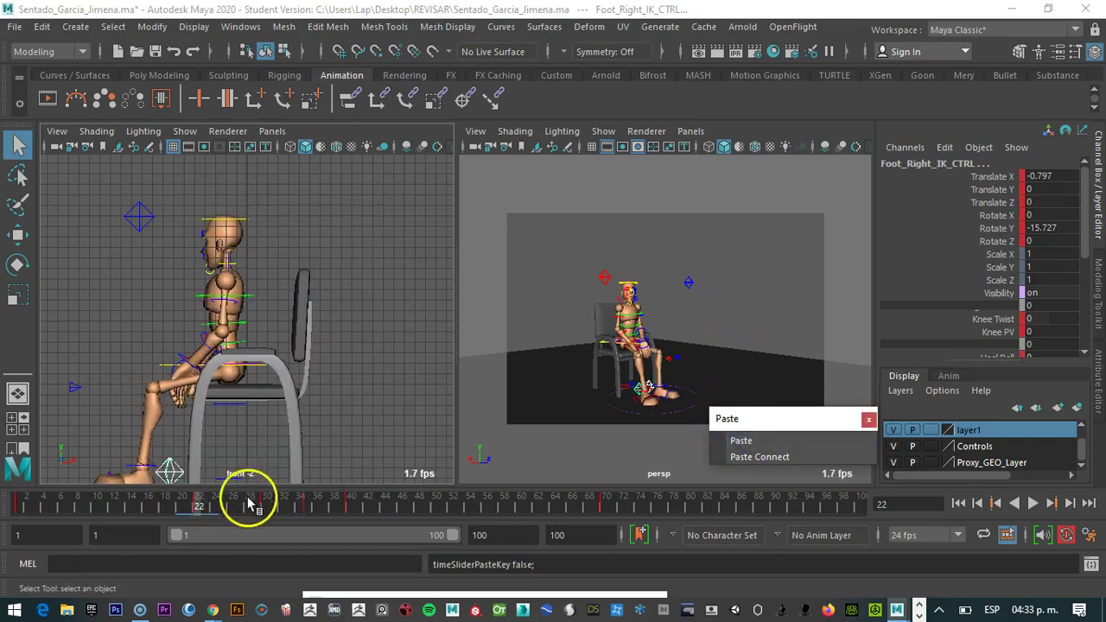
Check the motion between frames 1 and 22, and paste the copied right foot key at frame 14
key(alt+v)
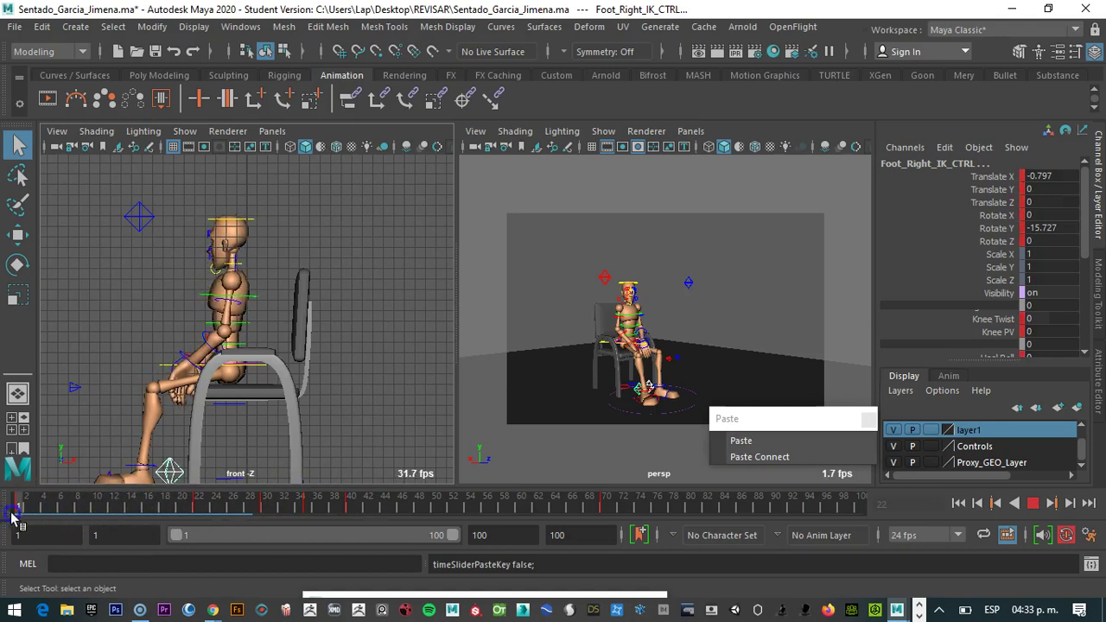
click(197, 512)
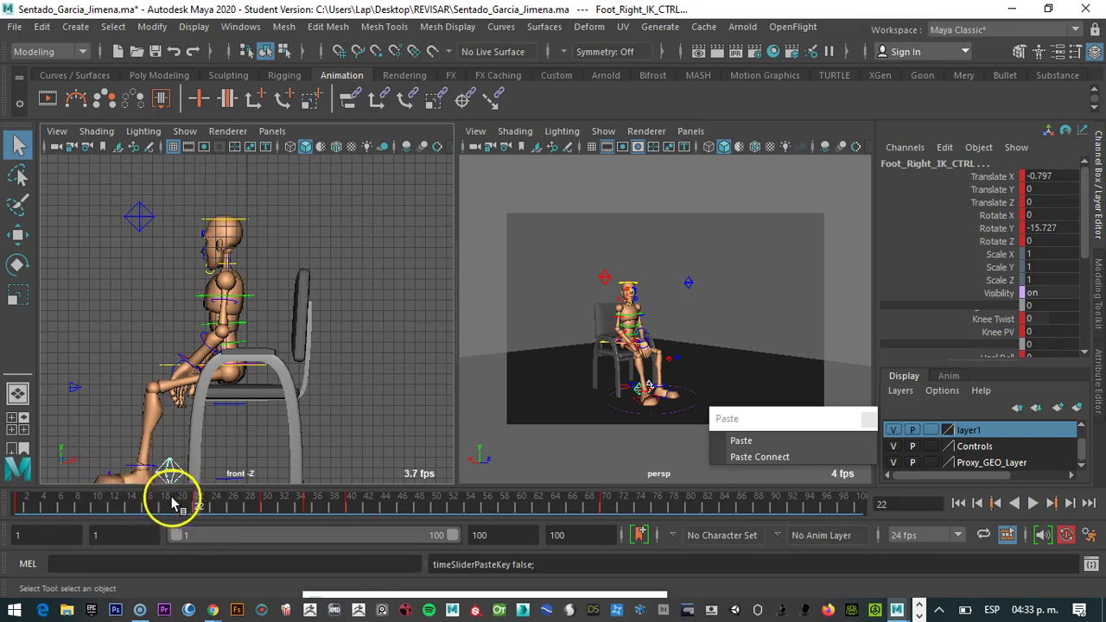
click(129, 508)
click(753, 442)
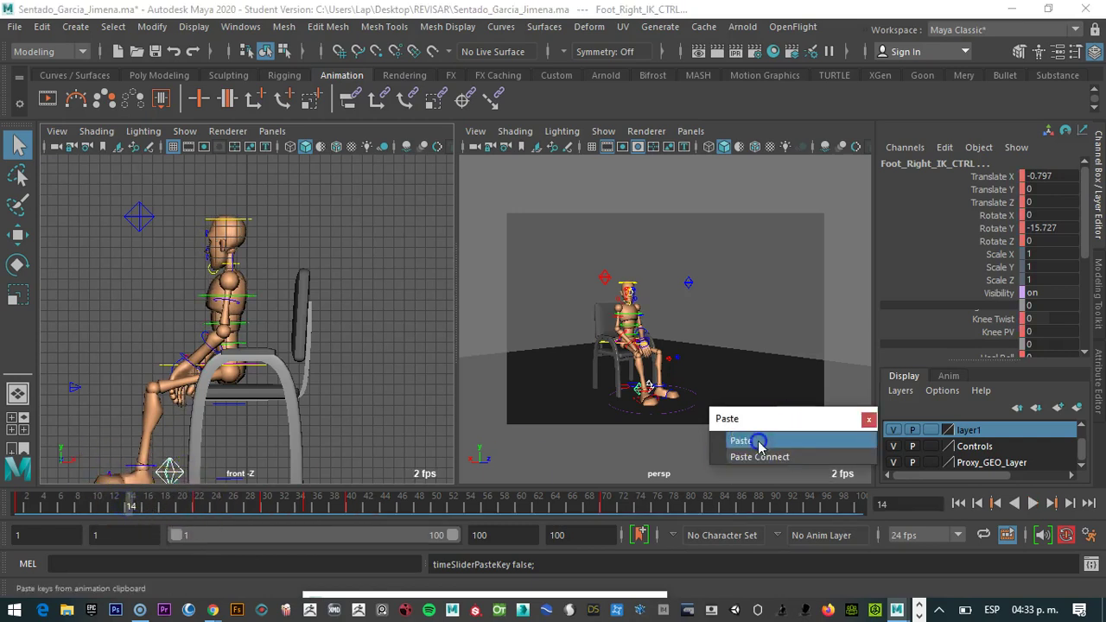
Raise the right foot IK control to about 0.772 on Translate Y at frame 22, and undo the time scrubbing that checks it
click(198, 508)
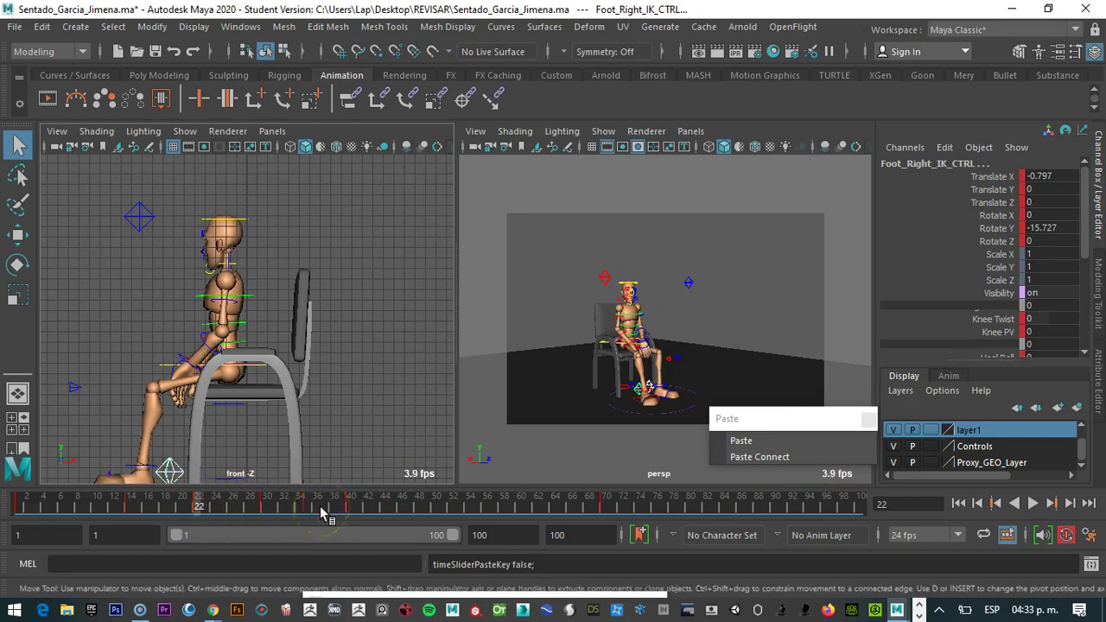
key(w)
drag(143, 423, 151, 414)
drag(201, 508, 89, 522)
key(ctrl+z)
key(ctrl+z)
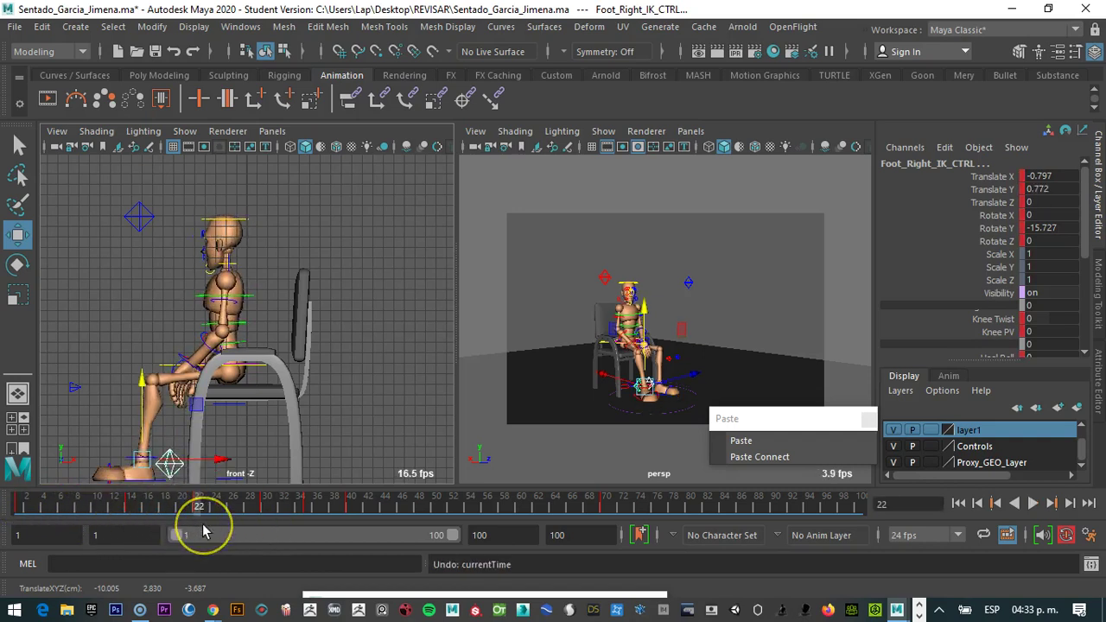
Play the animation and raise the right foot IK control to about 0.386 on Translate Y at frame 30
key(alt+v)
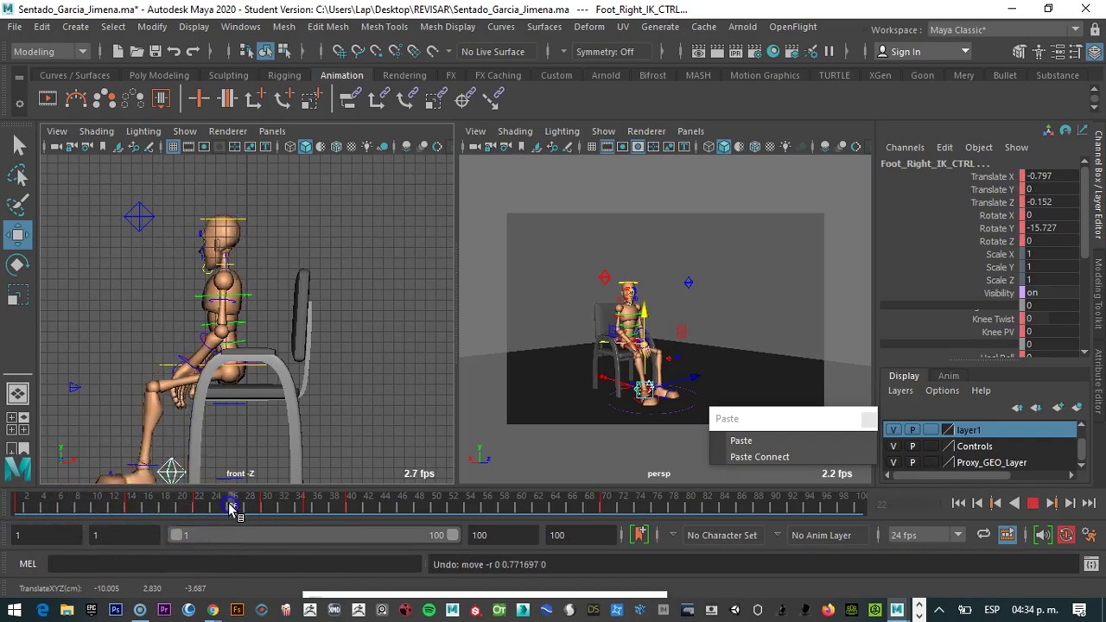
key(alt+v)
click(221, 471)
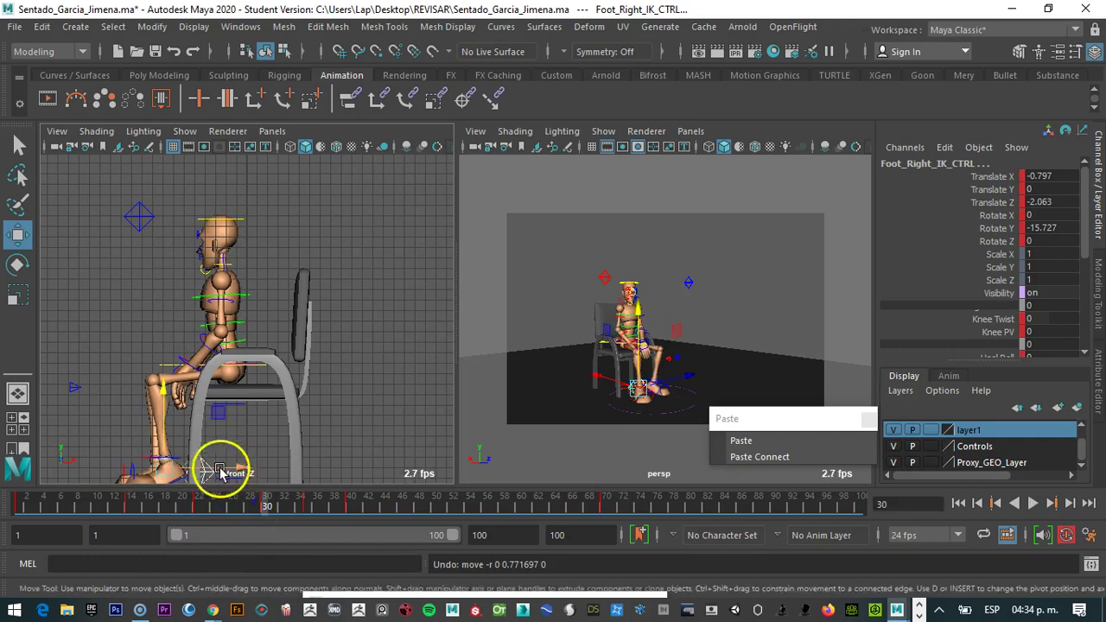
drag(164, 449, 166, 442)
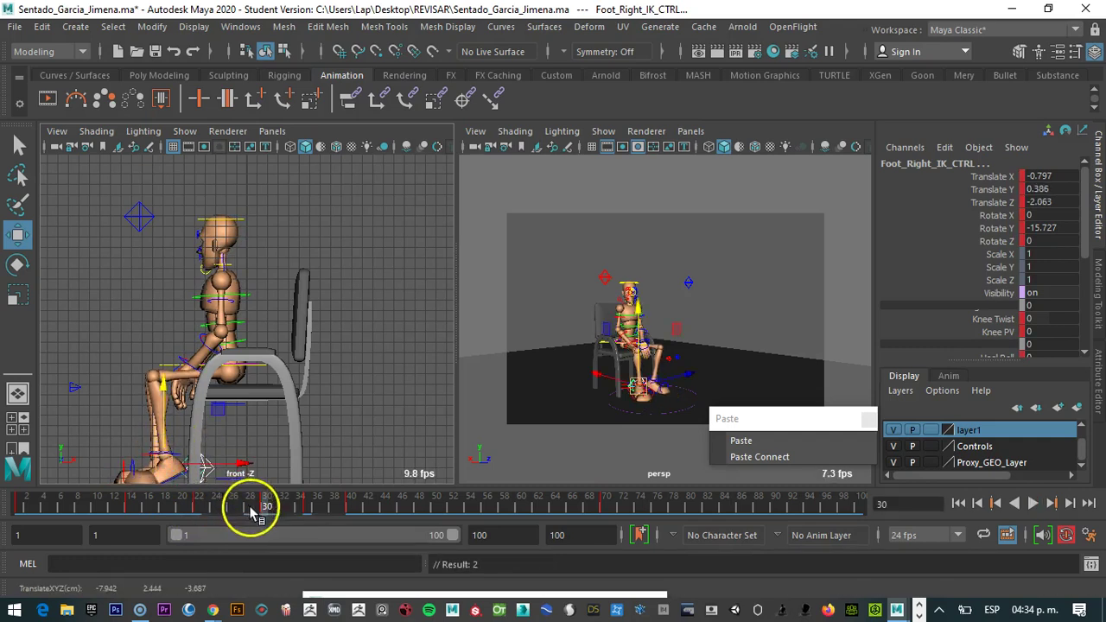
Scrub back and forth from frame 1 through the stand-up to examine the right foot motion and timing
mouse_move(267, 508)
mouse_down()
mouse_move(183, 506)
mouse_move(385, 516)
mouse_move(99, 510)
mouse_up()
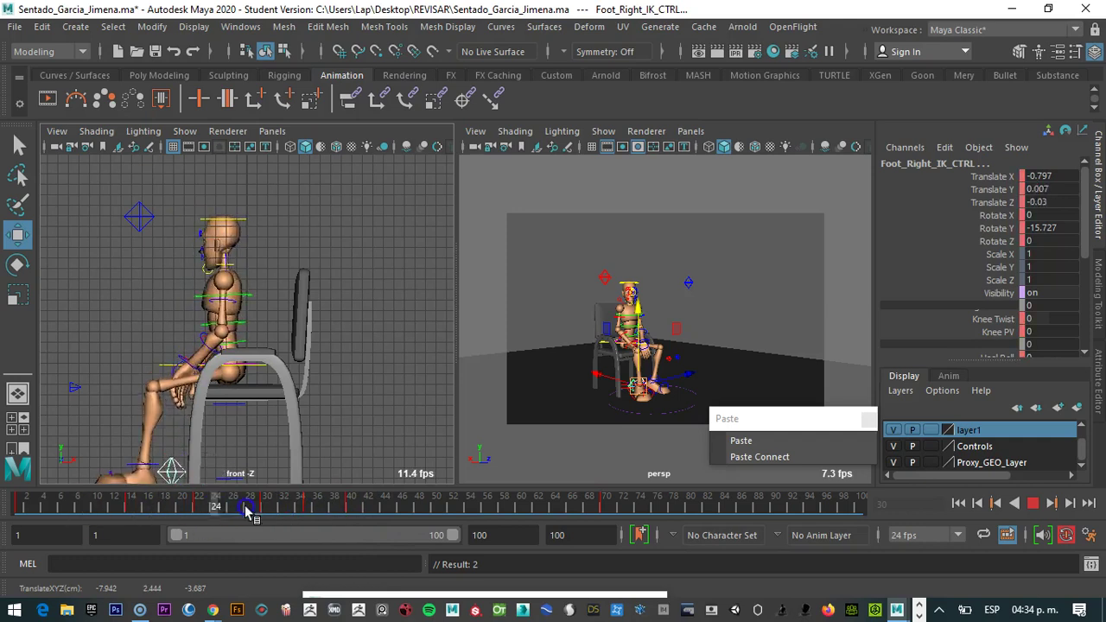
drag(248, 511, 351, 511)
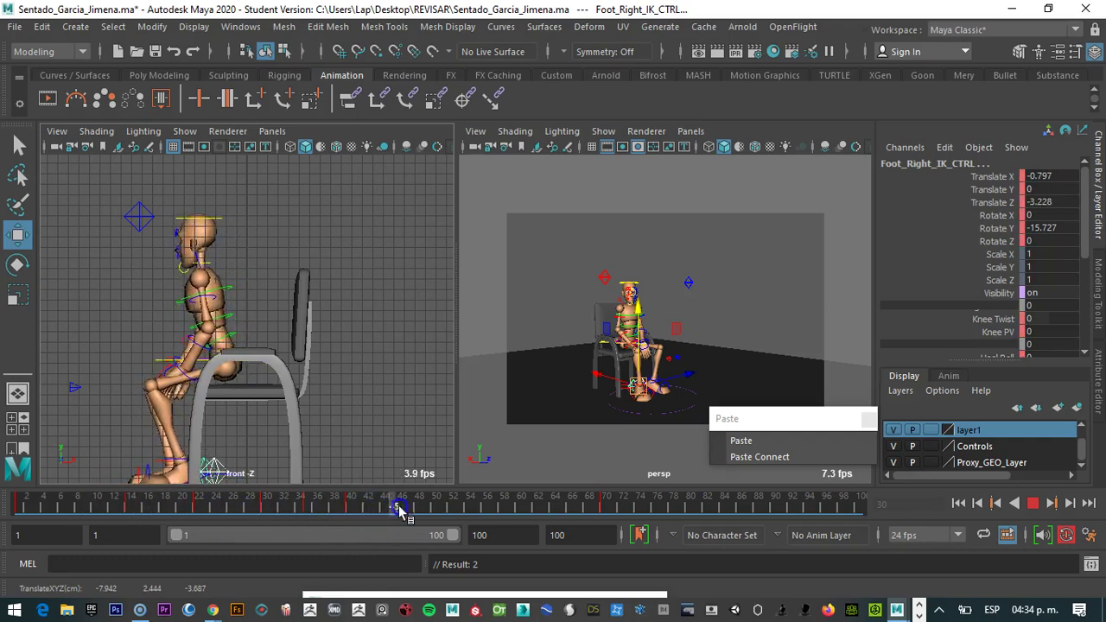
drag(423, 524, 109, 513)
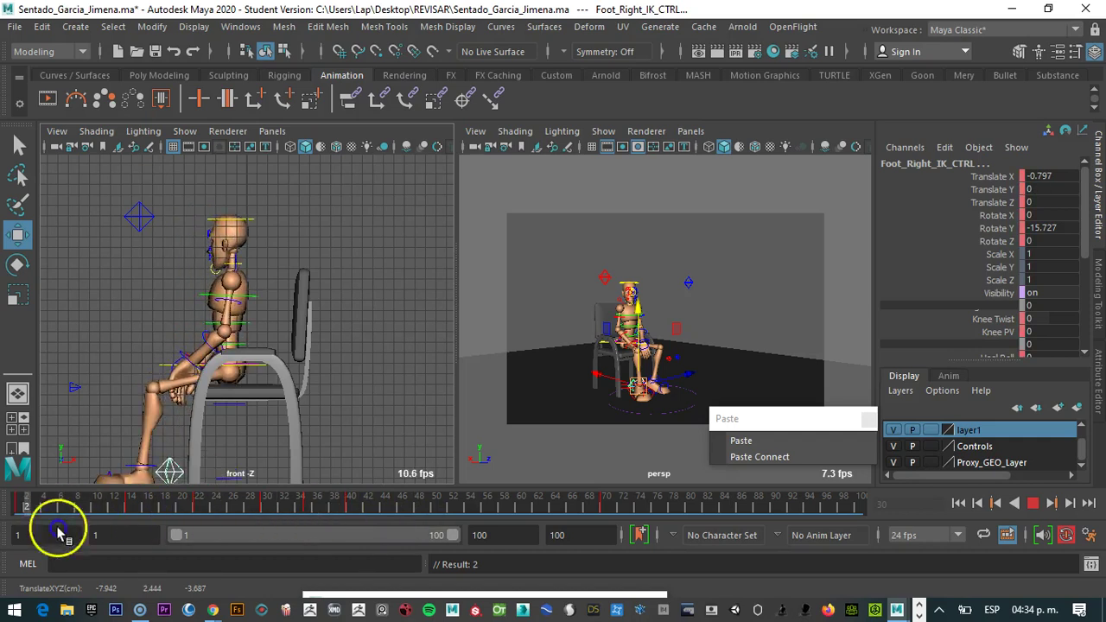
drag(241, 535, 173, 522)
drag(100, 517, 19, 513)
mouse_move(177, 511)
mouse_down()
mouse_move(242, 511)
mouse_move(170, 505)
mouse_up()
mouse_move(18, 495)
mouse_down()
mouse_move(452, 530)
mouse_move(527, 553)
mouse_move(847, 597)
mouse_move(750, 590)
mouse_up()
Try to lower the root control to about -0.077 on Translate Y at frame 71, and undo the move
click(242, 333)
click(614, 506)
click(188, 244)
drag(188, 244, 174, 228)
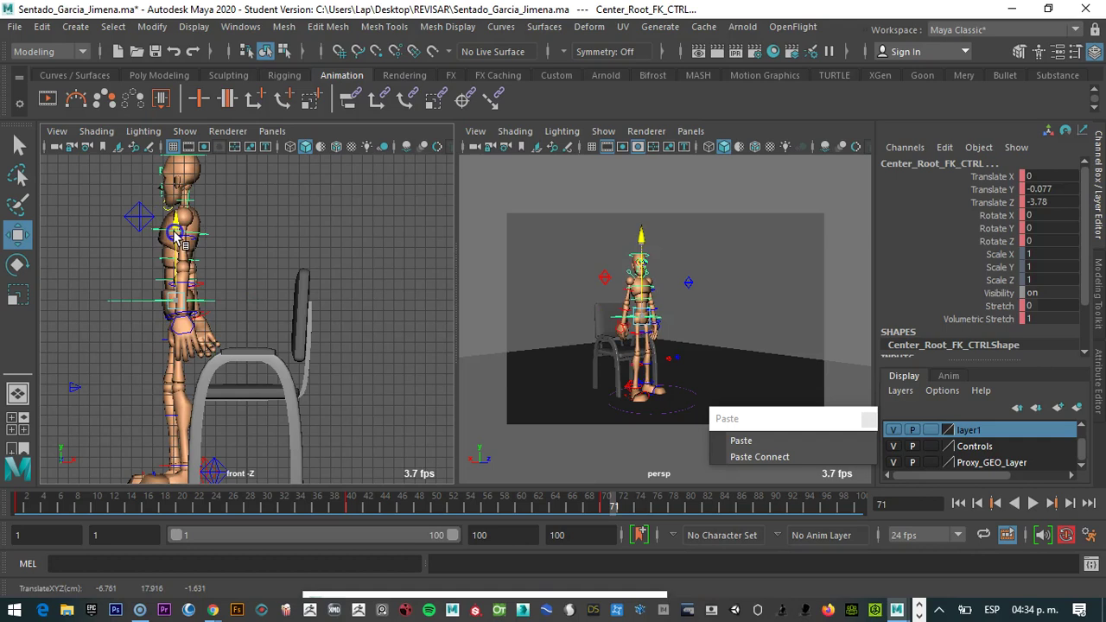
click(553, 510)
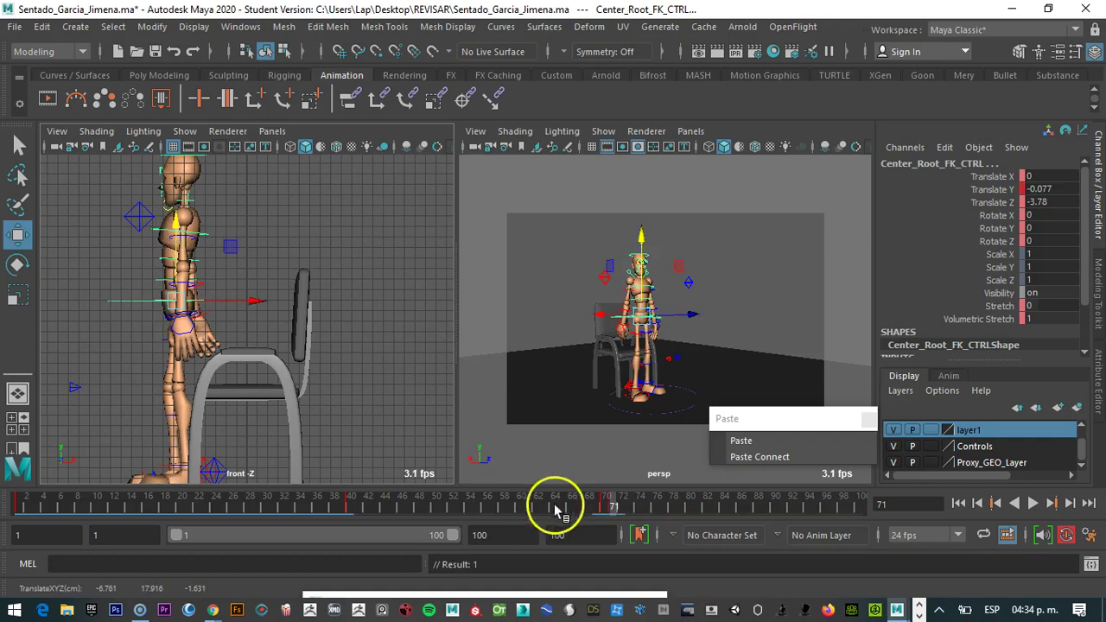
key(ctrl+z)
Lower the root control to about -0.077 on Translate Y at frame 70, and check the frames just after it
click(612, 505)
click(622, 508)
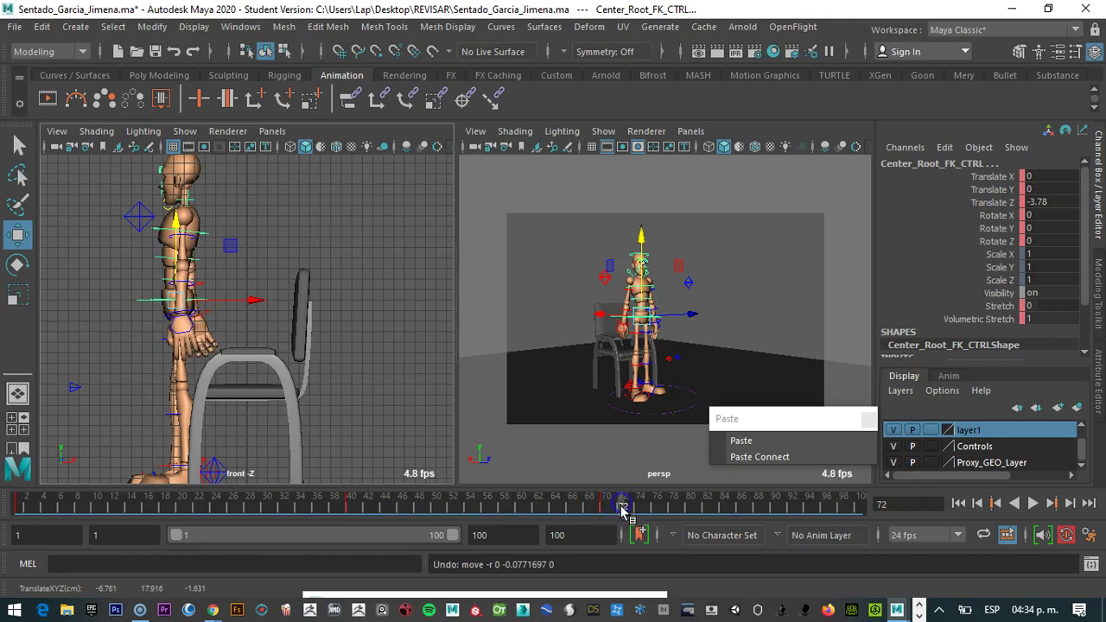
click(606, 508)
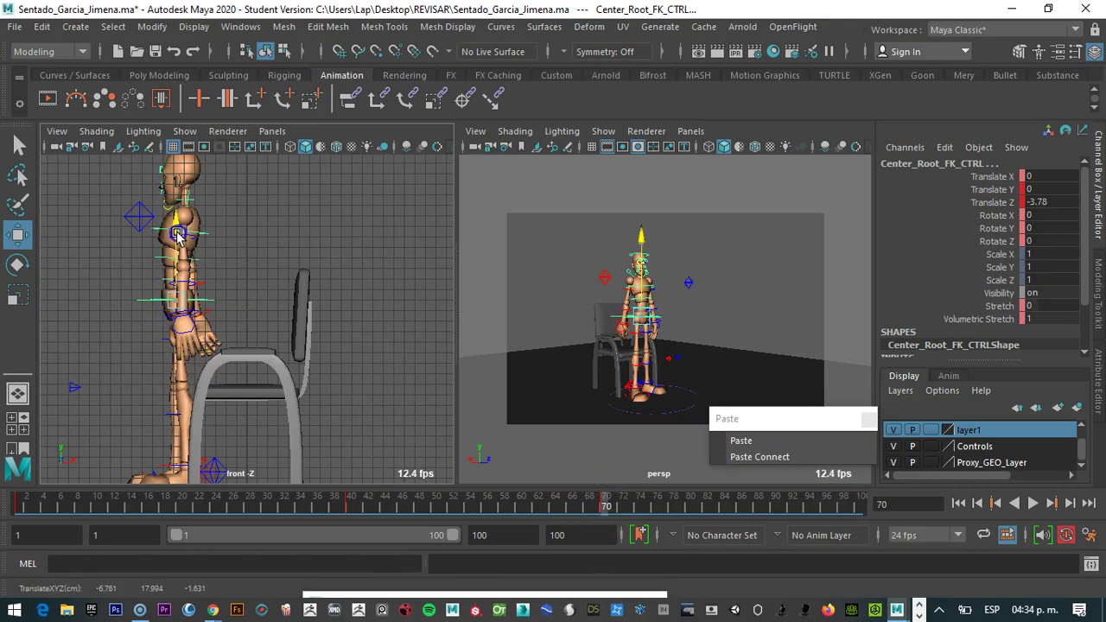
drag(179, 235, 178, 237)
drag(602, 505, 623, 511)
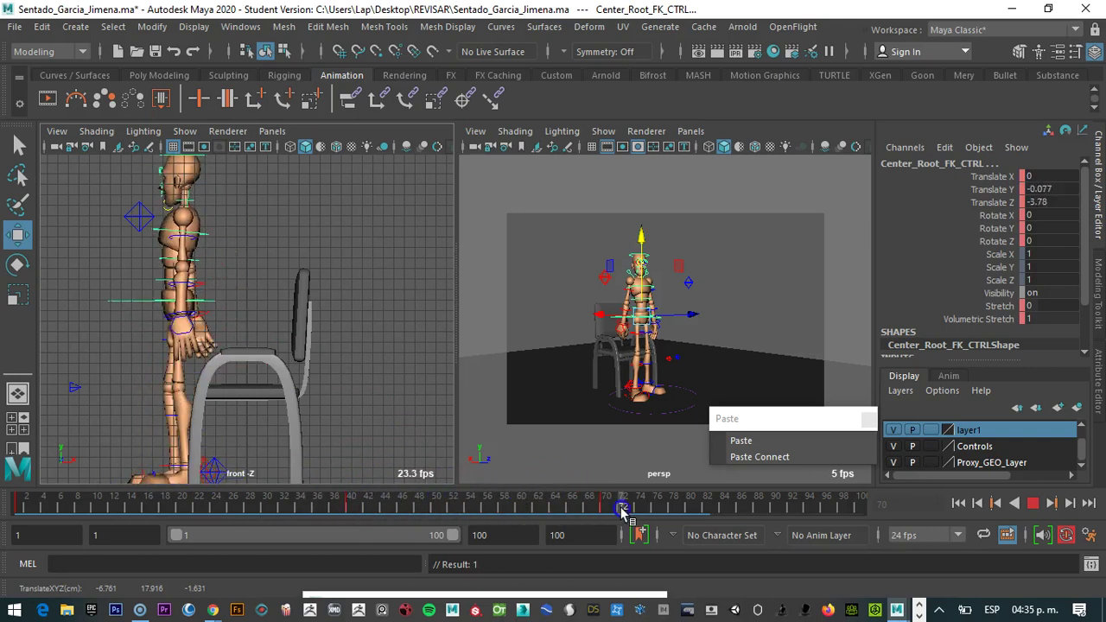
click(177, 337)
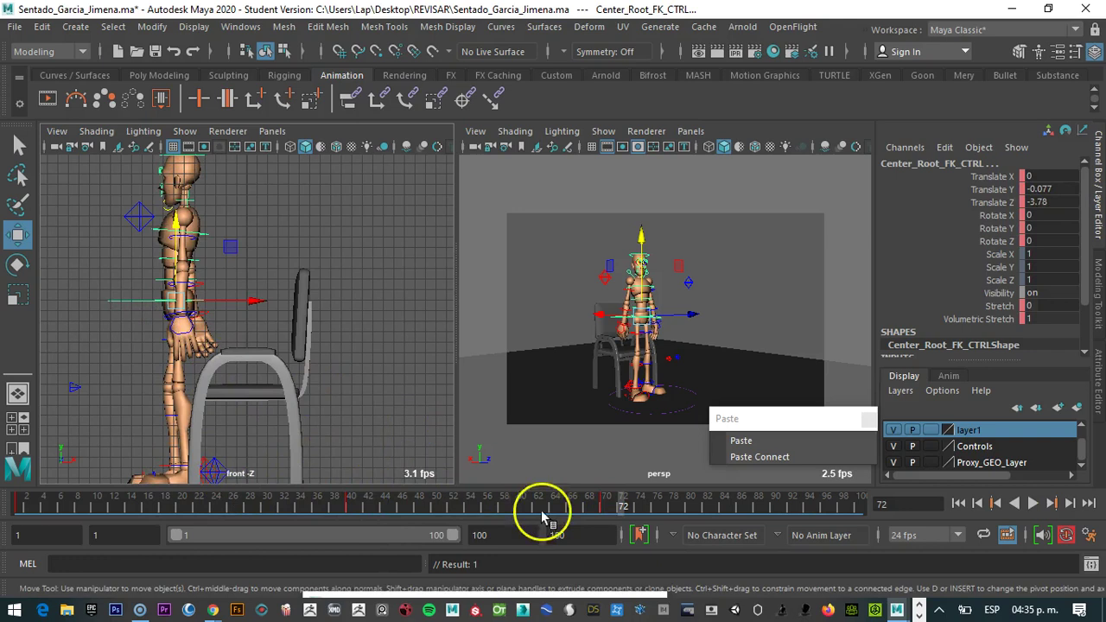
Move the root control slightly forward and down to about -0.309 on Translate Y at frame 70, and check the motion
click(134, 296)
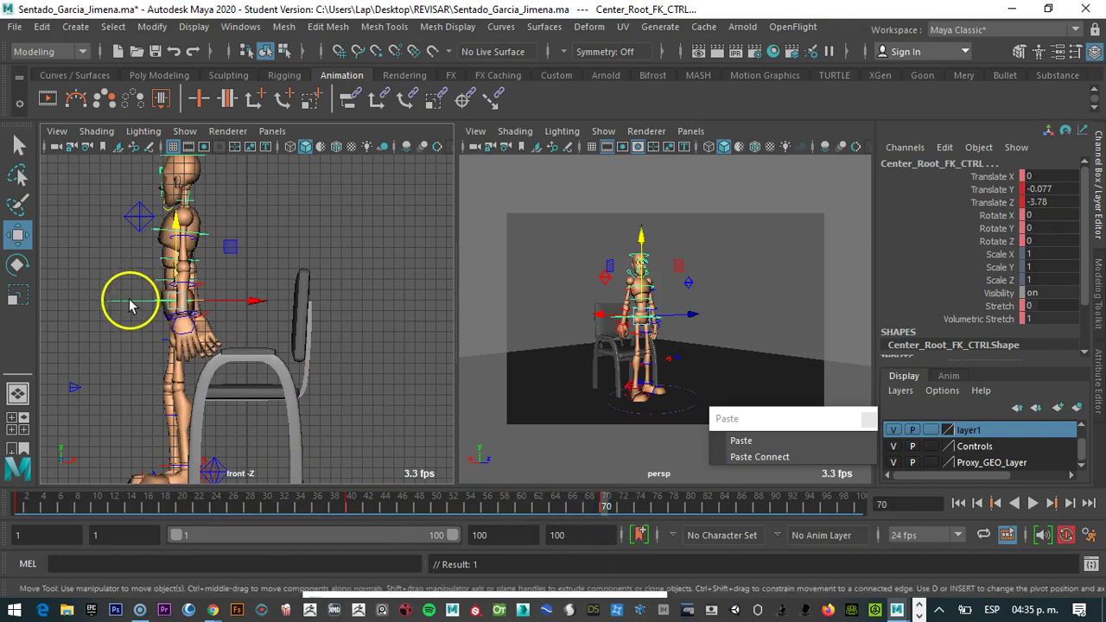
drag(221, 305, 217, 304)
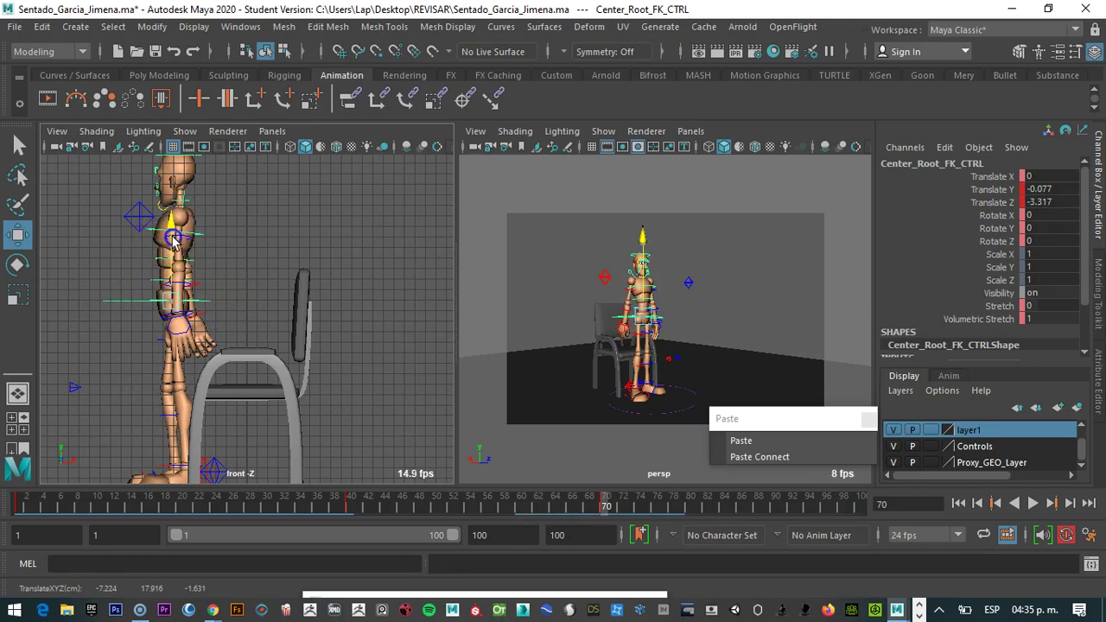
drag(173, 239, 174, 241)
drag(221, 306, 217, 307)
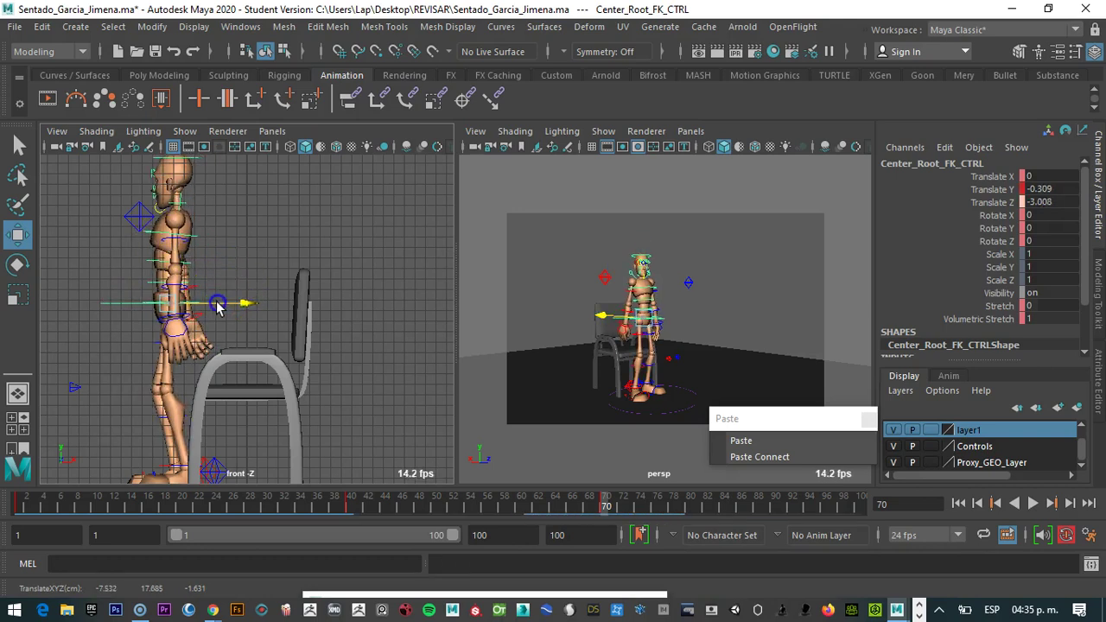
key(alt+v)
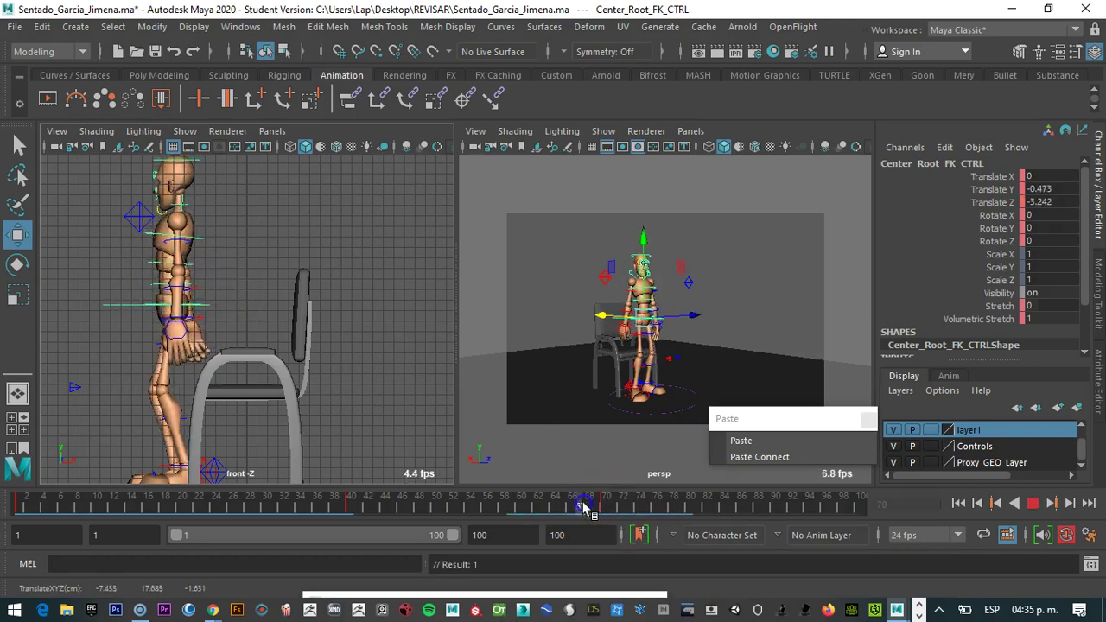
drag(221, 494, 555, 510)
Increase the left hand's Master Grip at frame 55 to curl its fingers, and check the neighbouring frames
click(306, 446)
click(172, 343)
click(209, 364)
drag(479, 509, 479, 537)
drag(1085, 205, 1087, 234)
click(981, 242)
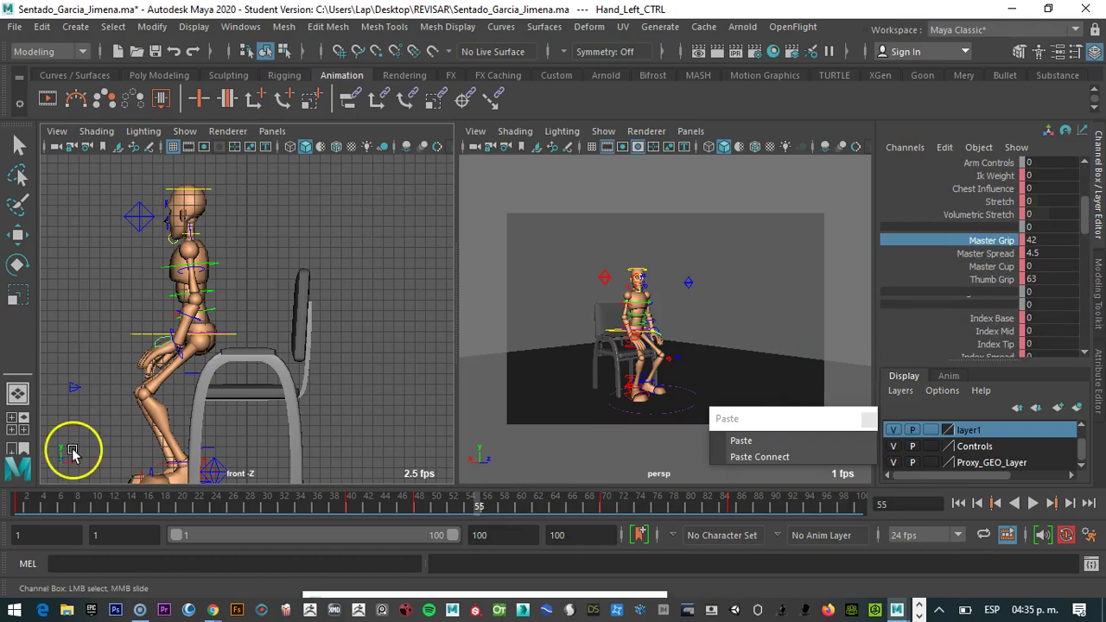
middle_drag(329, 302, 307, 288)
drag(443, 517, 399, 533)
Try to lift the left forearm by rotating its lower arm FK control at frame 47, and undo the rotation
key(w)
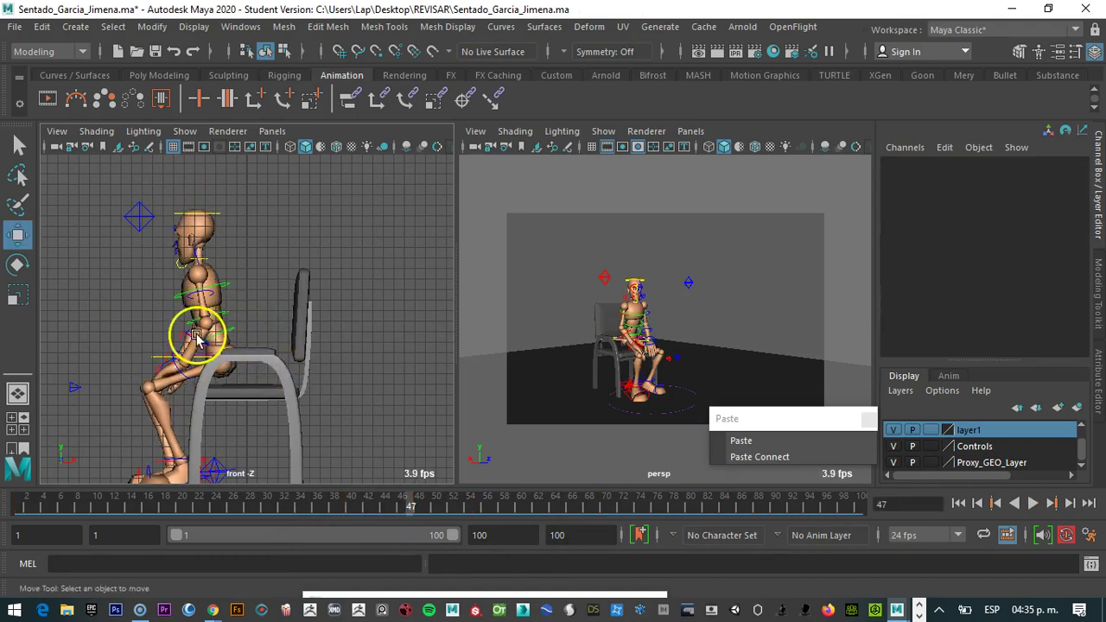
click(197, 338)
key(e)
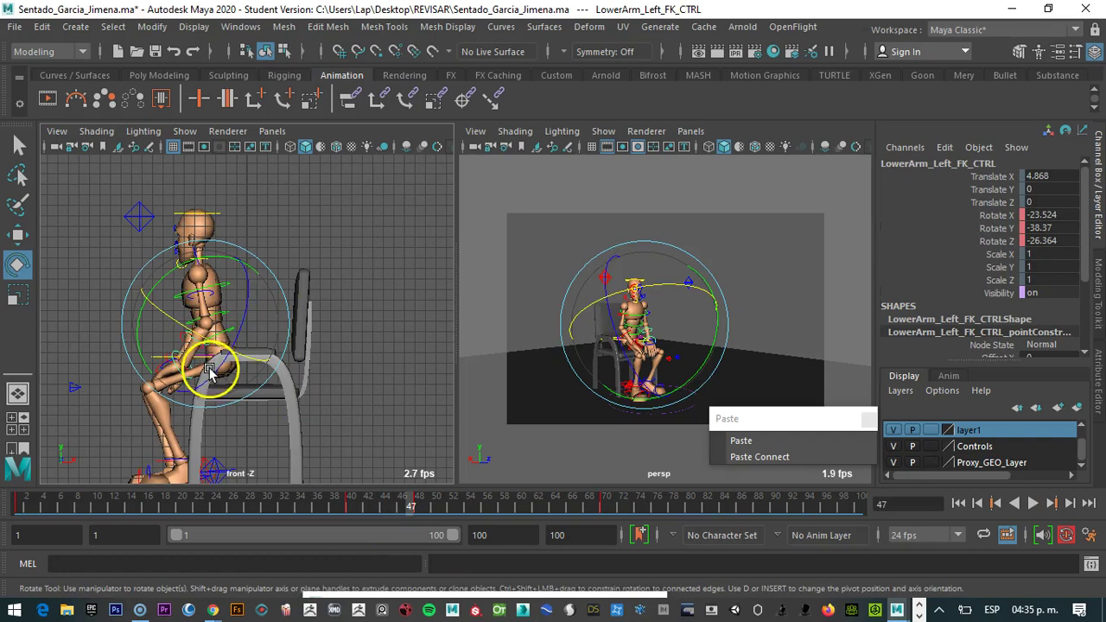
drag(133, 348, 309, 420)
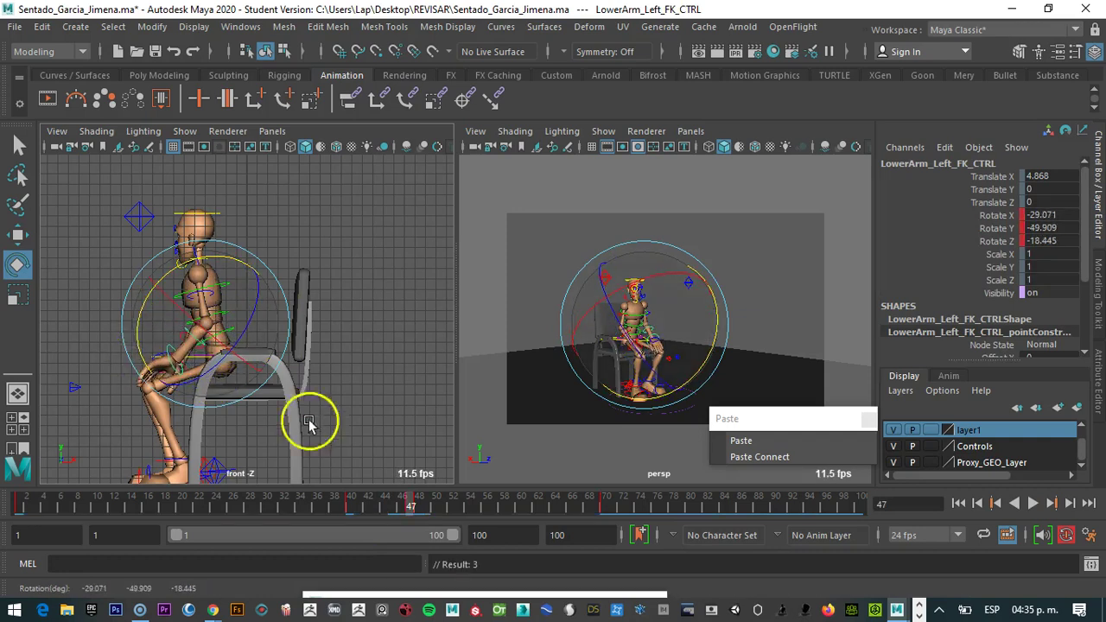
click(417, 504)
key(ctrl+z)
Lift the left forearm at frame 48, and rotate and key the left upper arm at about 4.834, -7.524, -75.882
drag(210, 366, 163, 317)
mouse_move(414, 504)
mouse_down()
mouse_move(399, 509)
mouse_move(602, 540)
mouse_move(213, 501)
mouse_move(529, 539)
mouse_move(418, 525)
mouse_up()
click(339, 222)
click(216, 294)
drag(259, 304, 240, 312)
key(shift+e)
click(423, 508)
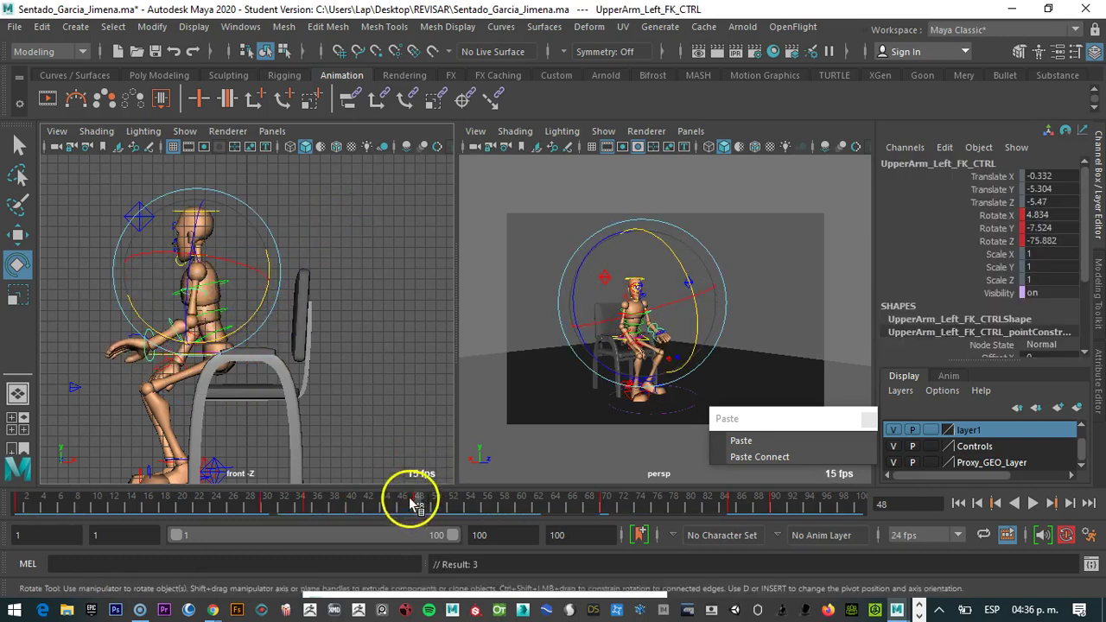
Copy the left hand control's key at frame 55 and paste it at frame 48
click(129, 329)
click(193, 370)
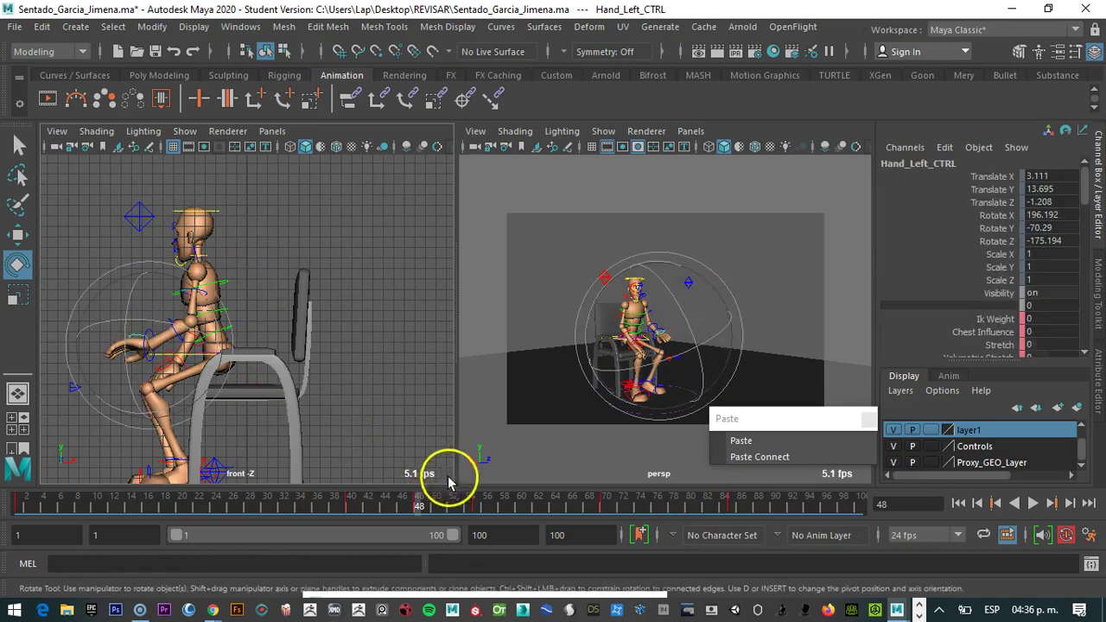
click(474, 508)
right_click(475, 503)
click(486, 210)
click(419, 503)
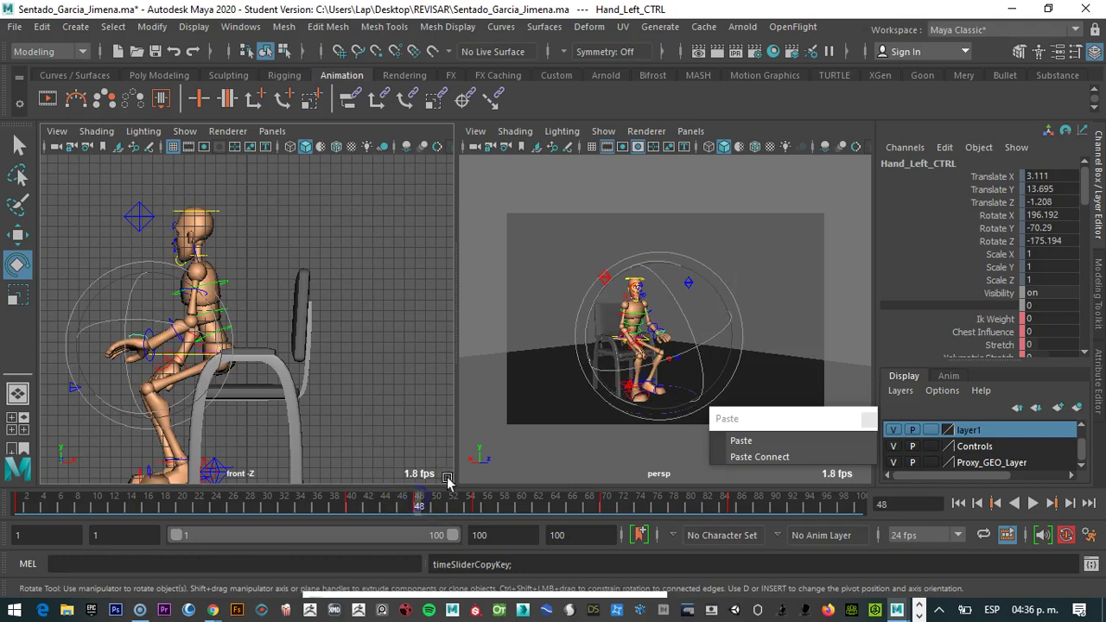
click(739, 441)
Lower the left hand's Master Grip at frame 70 to open its fingers in the standing pose
drag(74, 503, 615, 526)
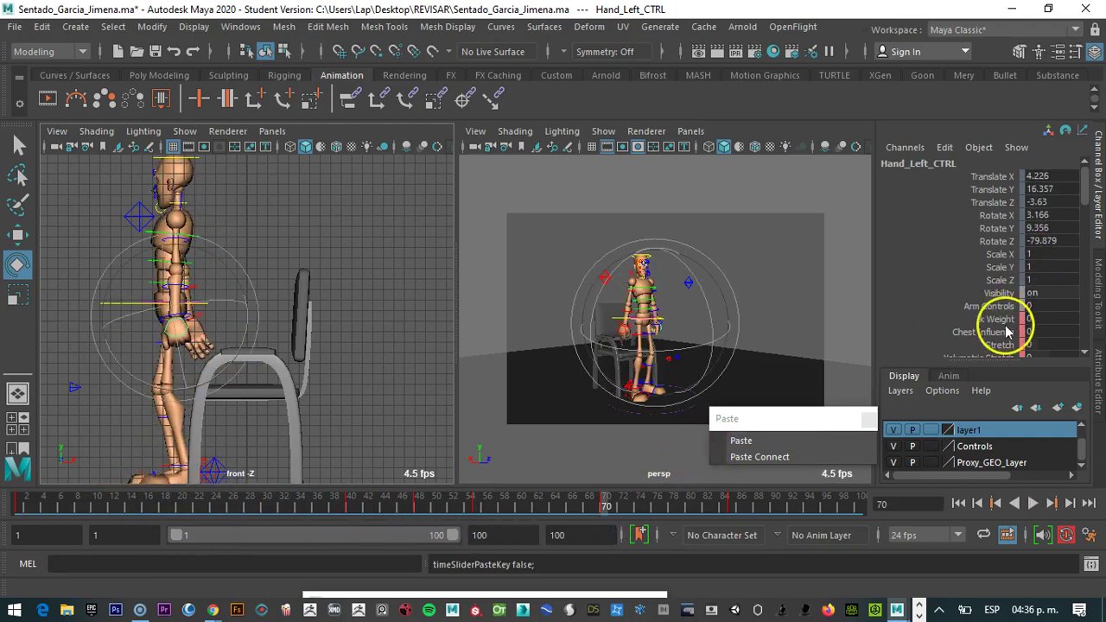
scroll(998, 348, down, 1)
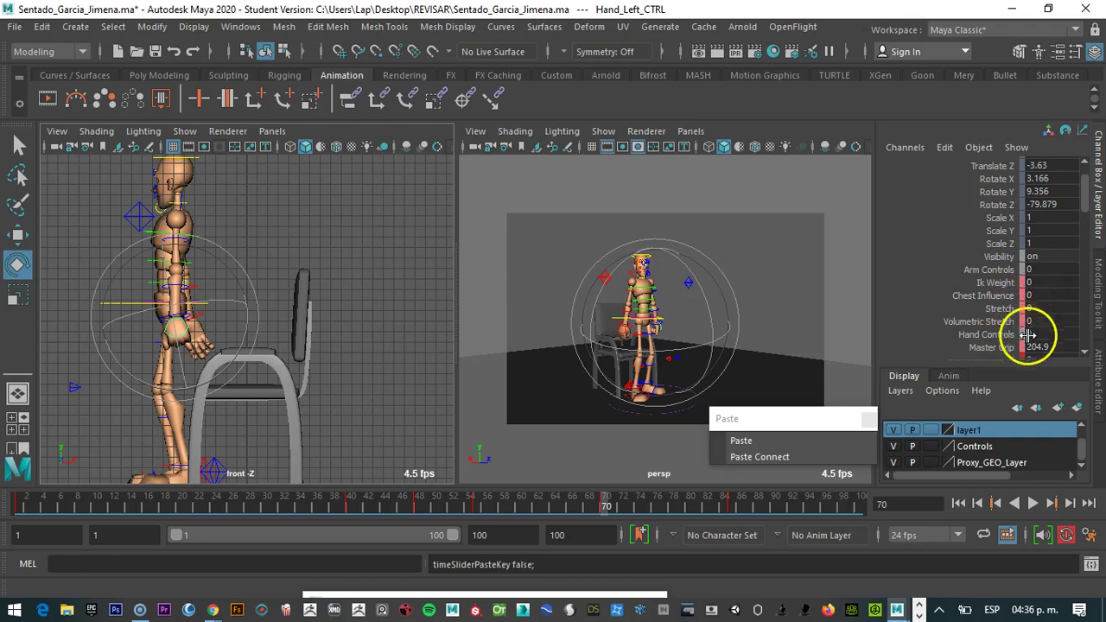
click(1002, 346)
middle_drag(375, 301, 212, 285)
Scrub between frames 1 and 85 and zoom in the perspective view to examine the left hand during the stand-up
drag(540, 496, 644, 536)
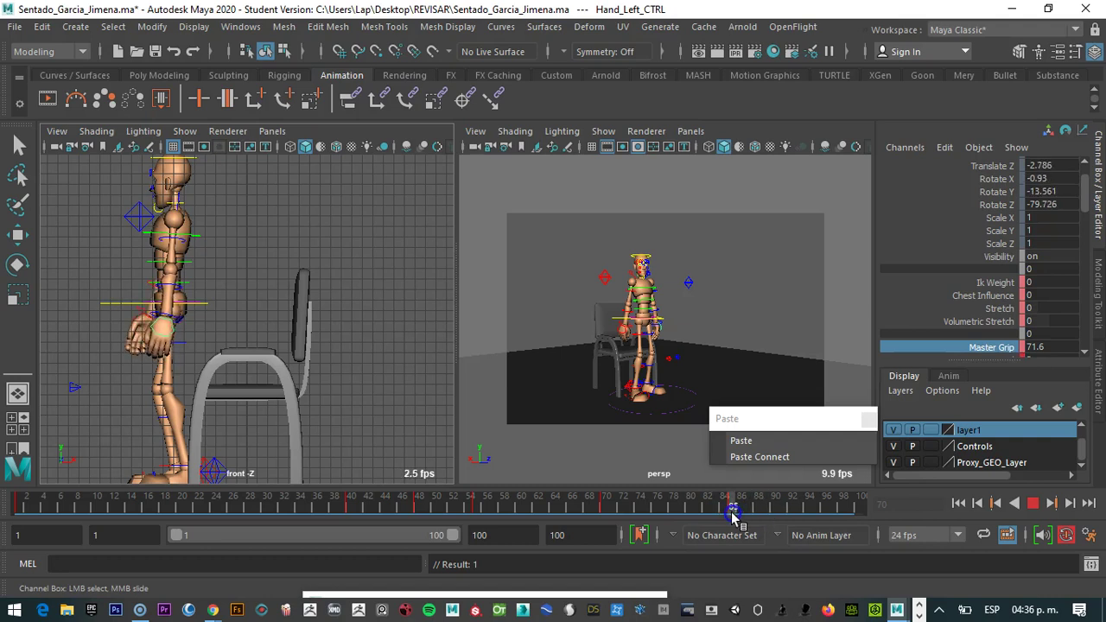
mouse_move(722, 516)
mouse_down()
mouse_move(498, 511)
mouse_move(727, 516)
mouse_up()
drag(733, 511, 11, 505)
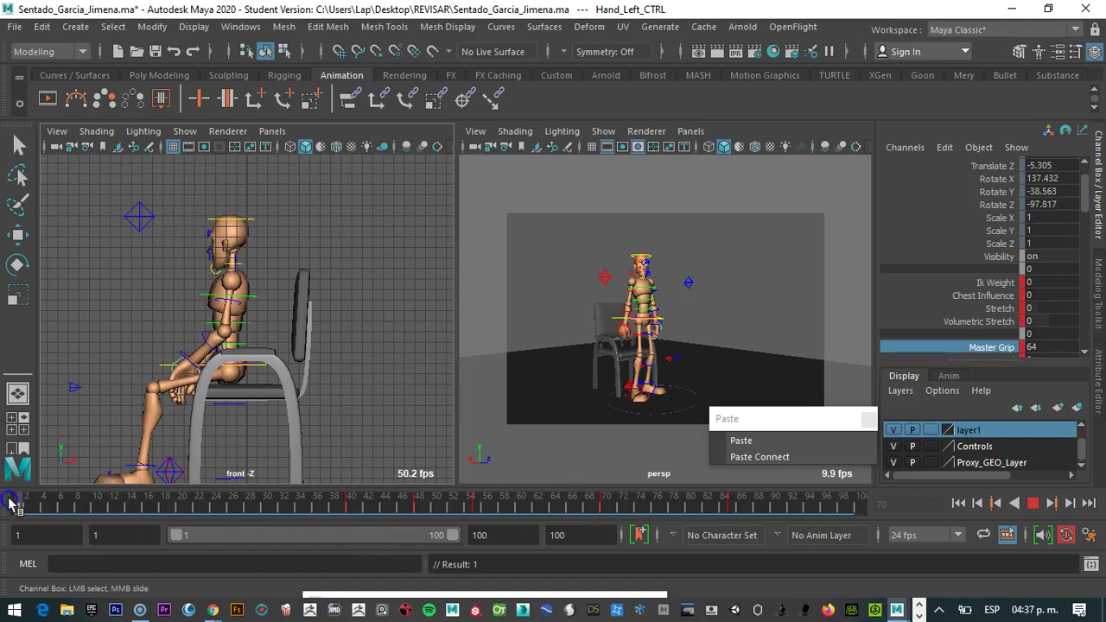
scroll(680, 311, up, 5)
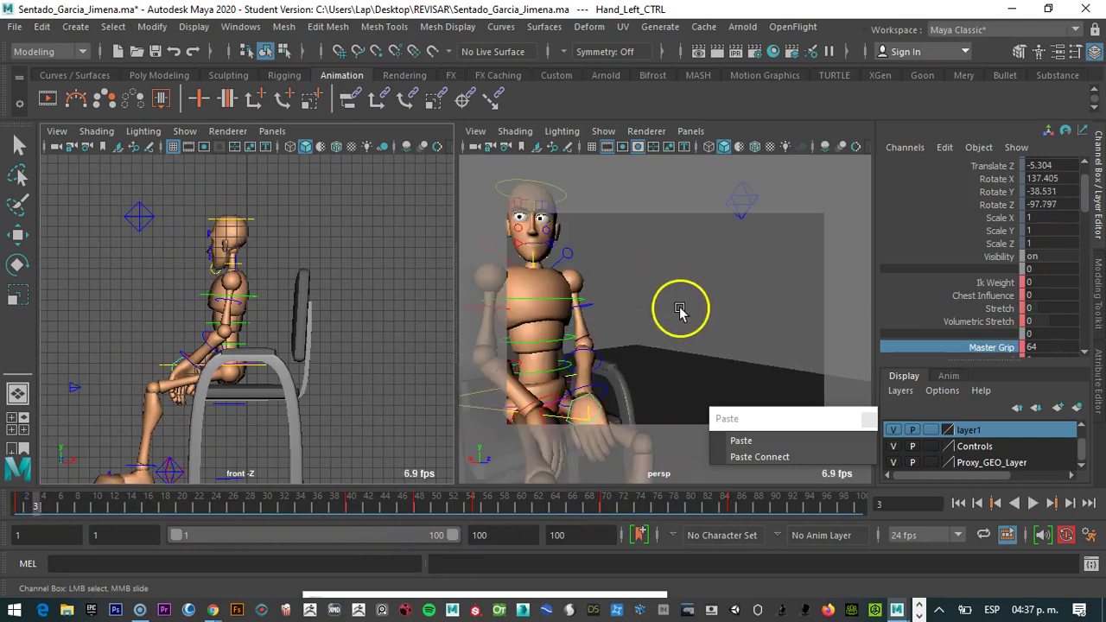
scroll(680, 311, down, 5)
drag(616, 505, 330, 505)
drag(421, 507, 489, 513)
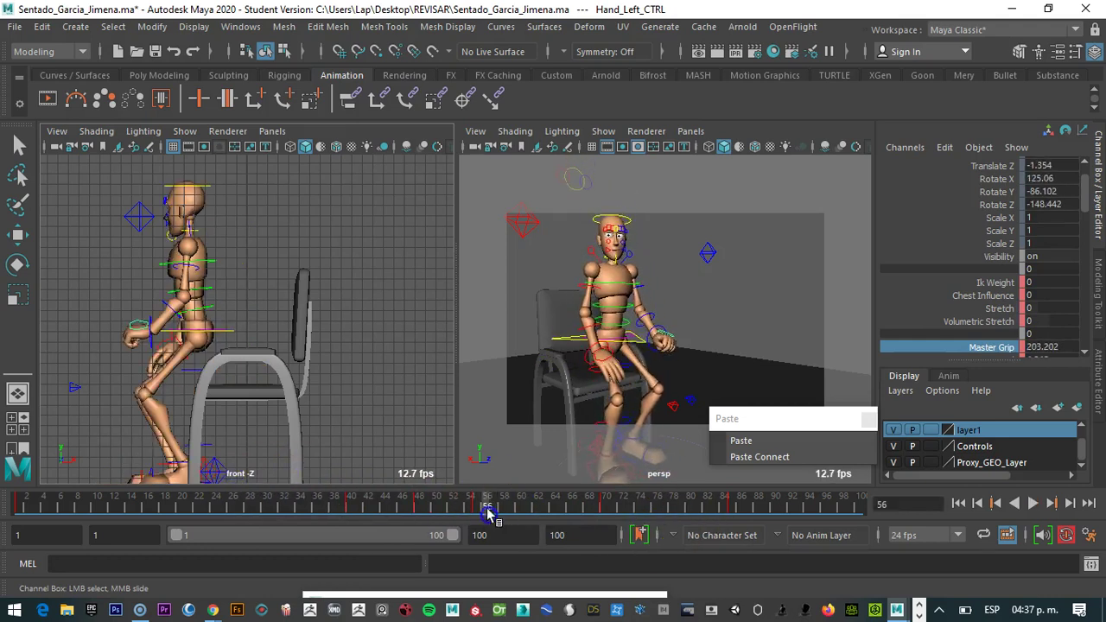
Try to lower the left forearm by rotating its lower arm FK control at frame 49, and undo the rotation
click(668, 343)
key(e)
click(665, 342)
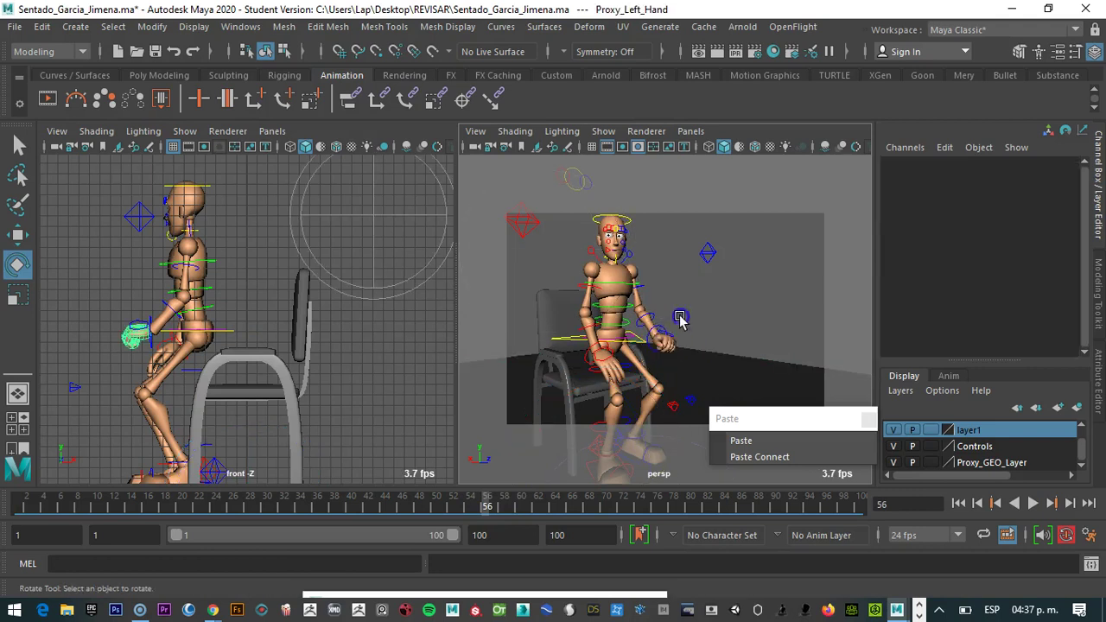
click(654, 316)
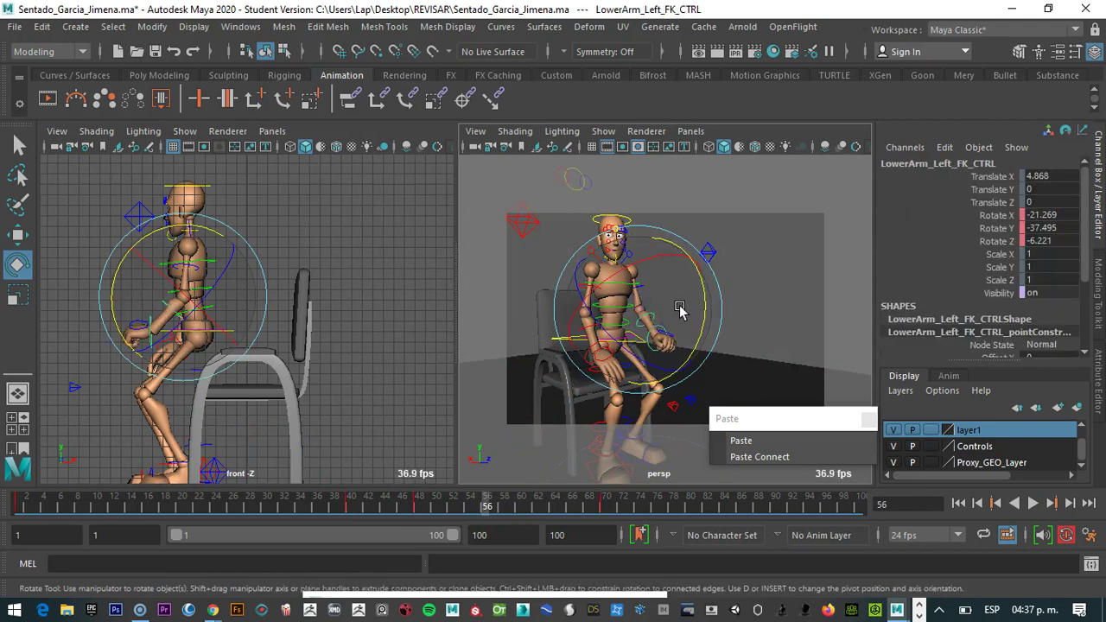
click(447, 501)
click(424, 505)
drag(695, 301, 696, 346)
click(450, 508)
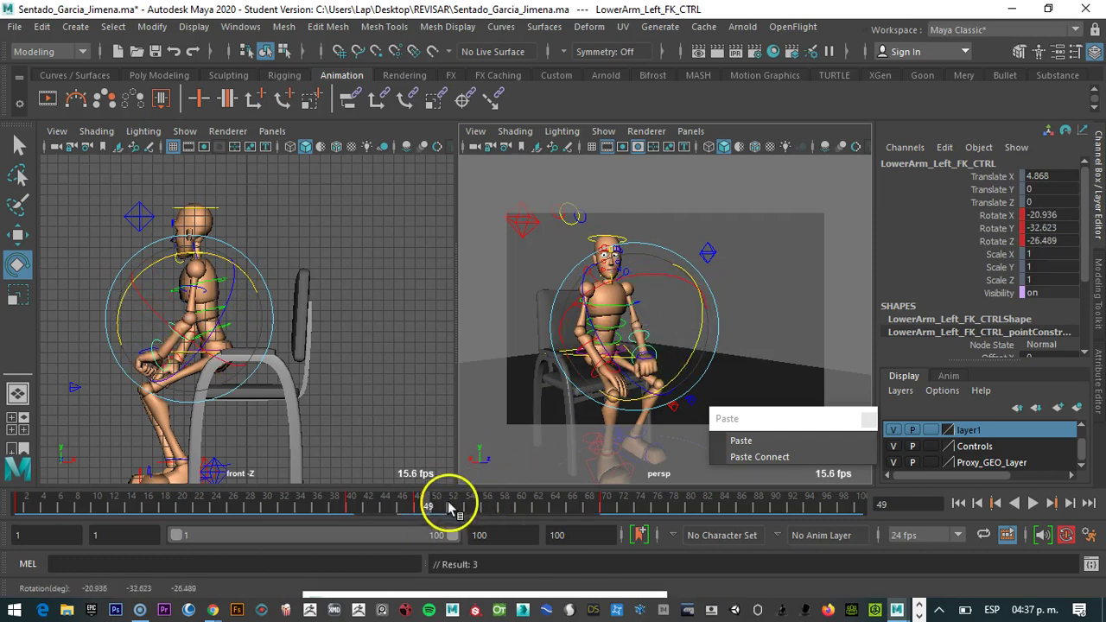
key(ctrl+z)
Rotate the left lower arm FK control down at frame 48 so the hand rests on the knee, and key the rotation
click(419, 512)
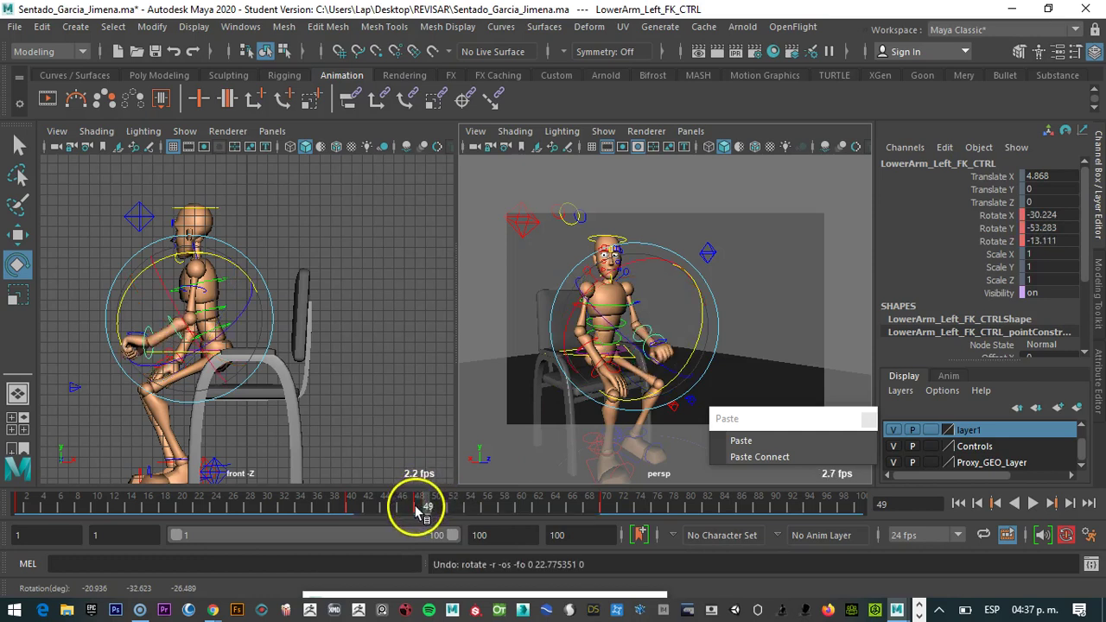
click(689, 337)
drag(706, 337, 698, 369)
key(shift+e)
Lower the left hand's Master Grip at frame 48 to relax its fingers on the knee, and scrub through the stand-up to frame 92
click(792, 300)
click(648, 357)
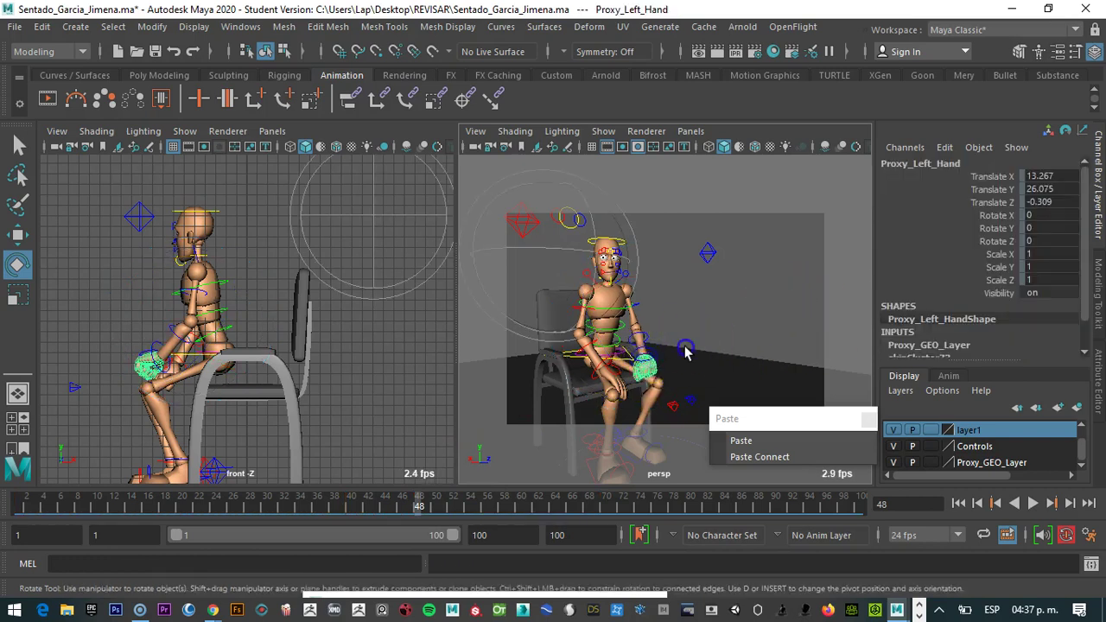
click(647, 348)
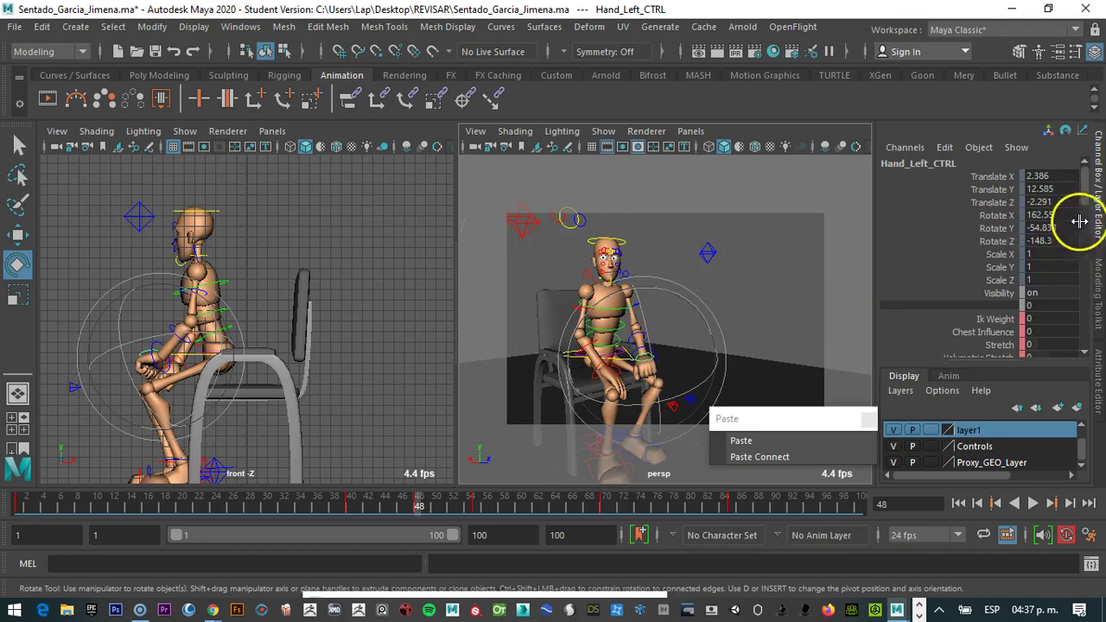
scroll(1036, 225, down, 4)
click(993, 223)
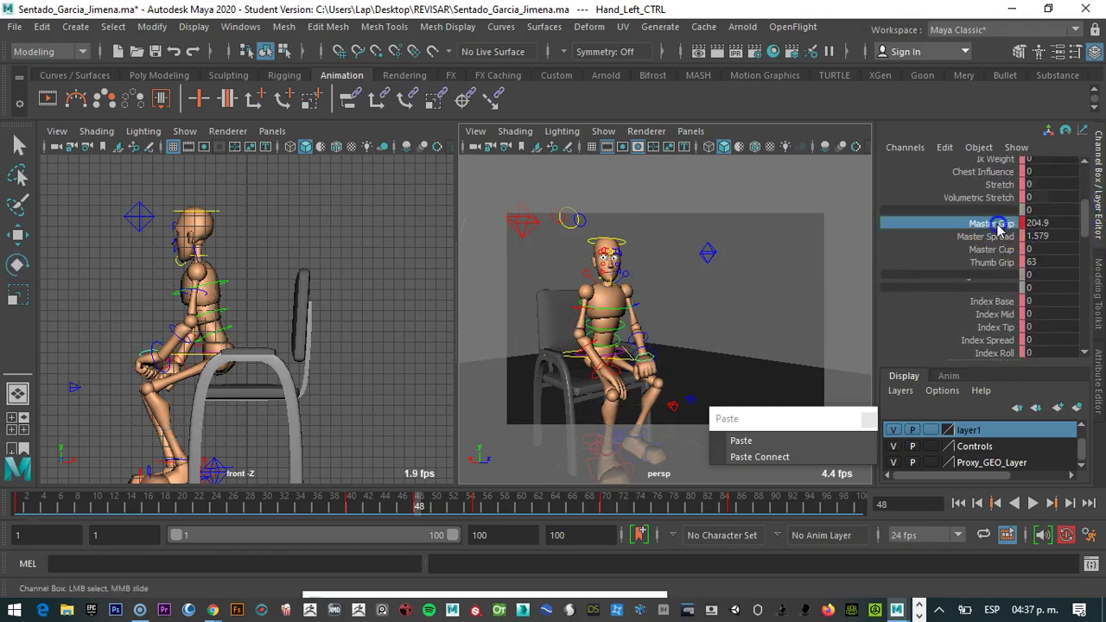
middle_drag(760, 298, 499, 339)
middle_drag(392, 364, 388, 364)
drag(456, 493, 421, 503)
drag(369, 509, 791, 497)
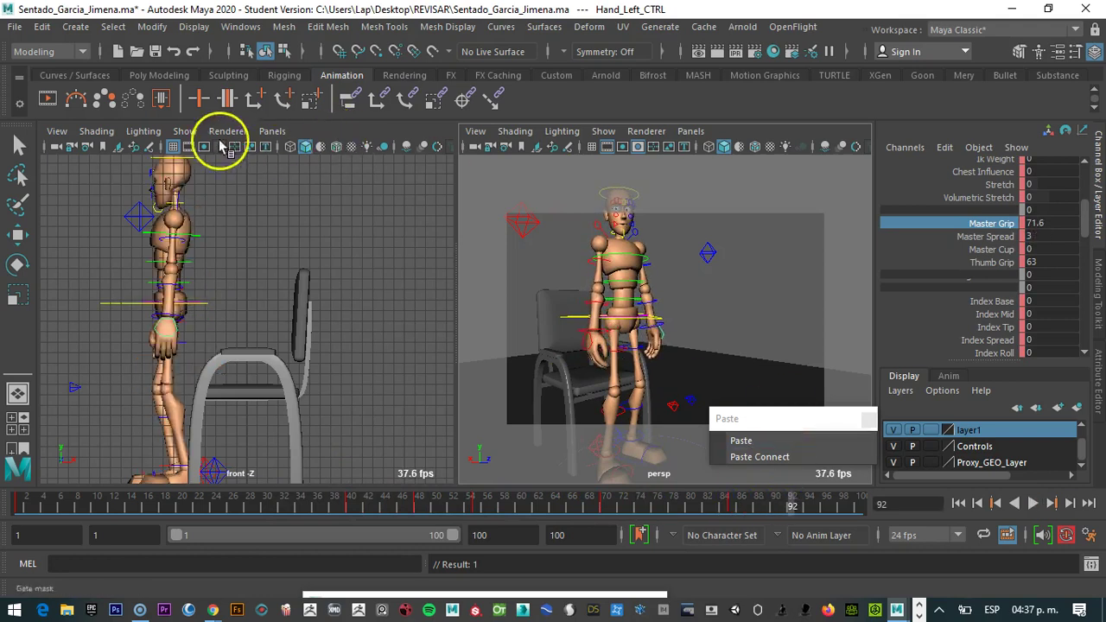
Save the corrected scene as a new Maya ASCII file with "rev" added to its name, and accept the student-version notice
click(14, 27)
click(61, 108)
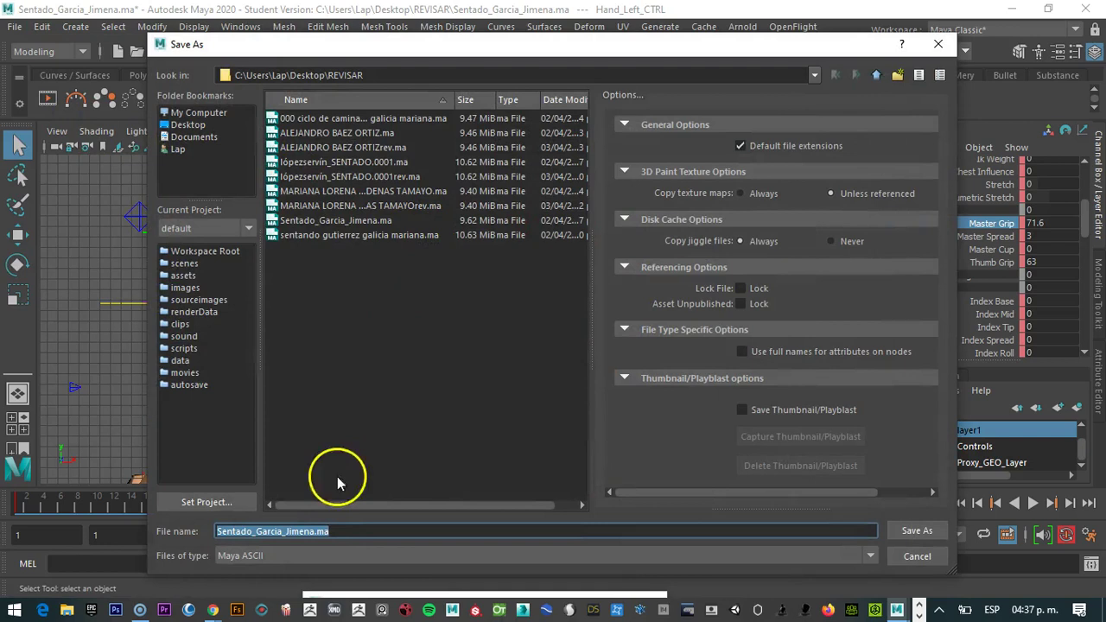
click(315, 531)
text(rev)
click(917, 531)
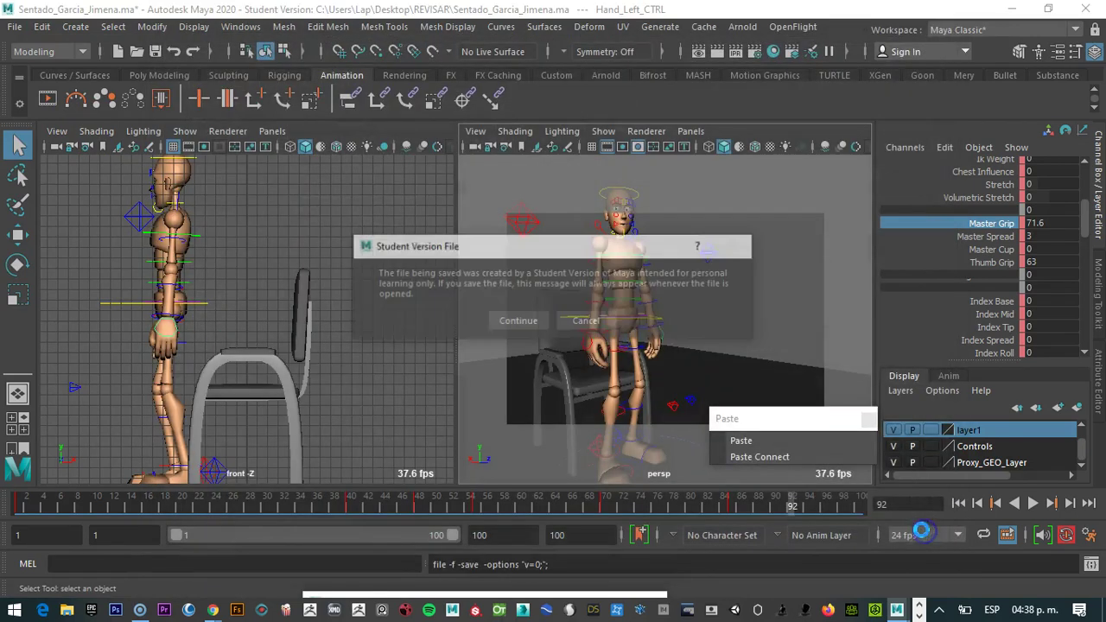
click(524, 320)
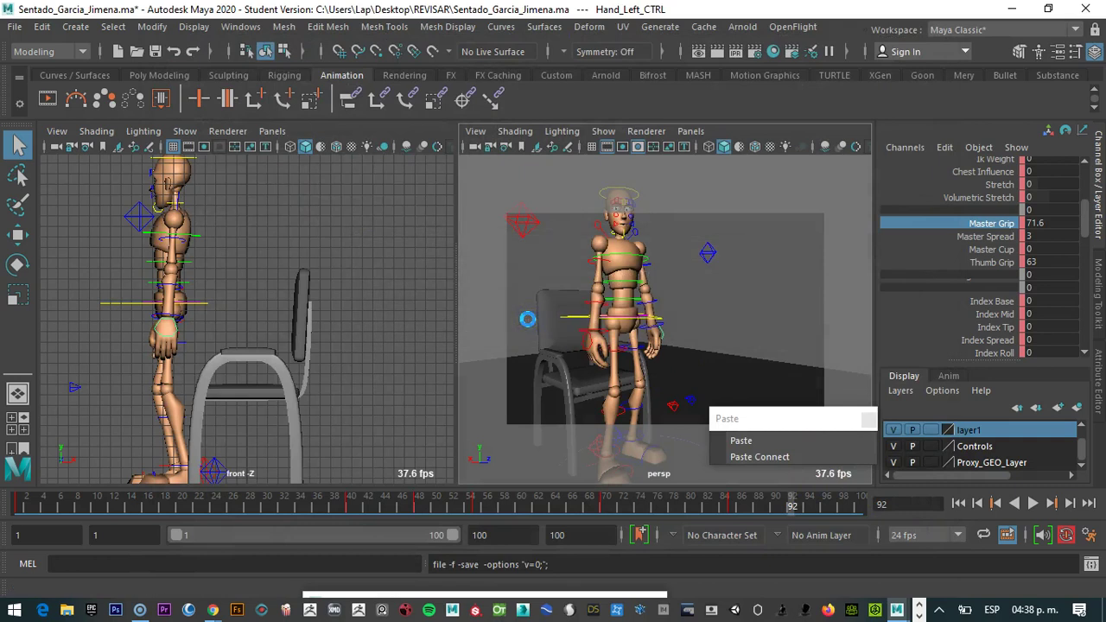
Open the next student's scene, the one whose file name begins with "sentando", from the REVISAR folder
click(16, 27)
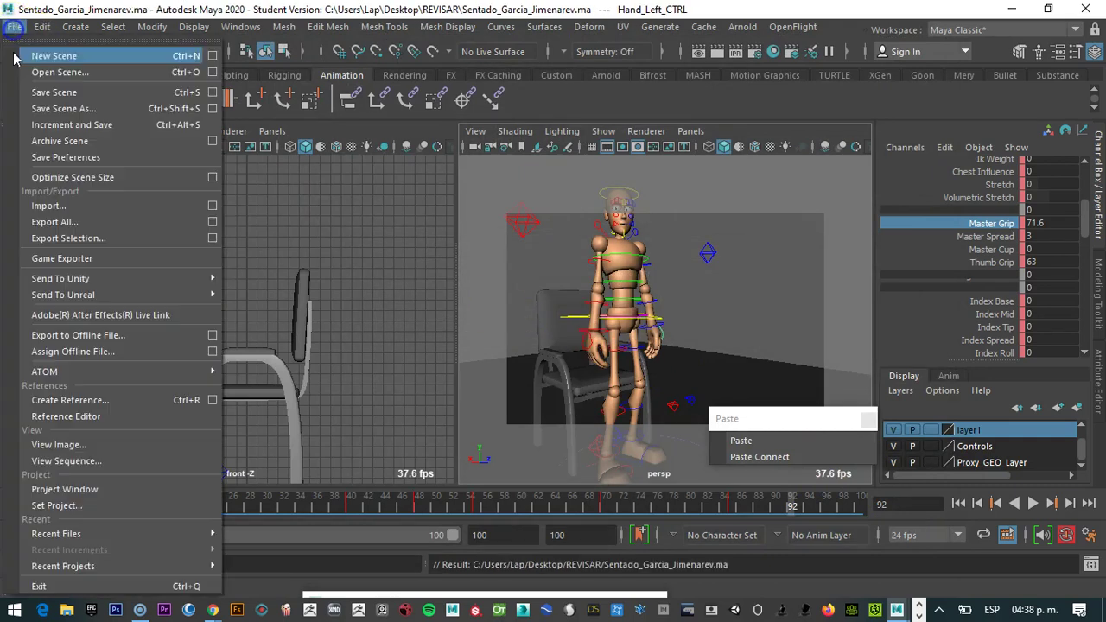
click(35, 69)
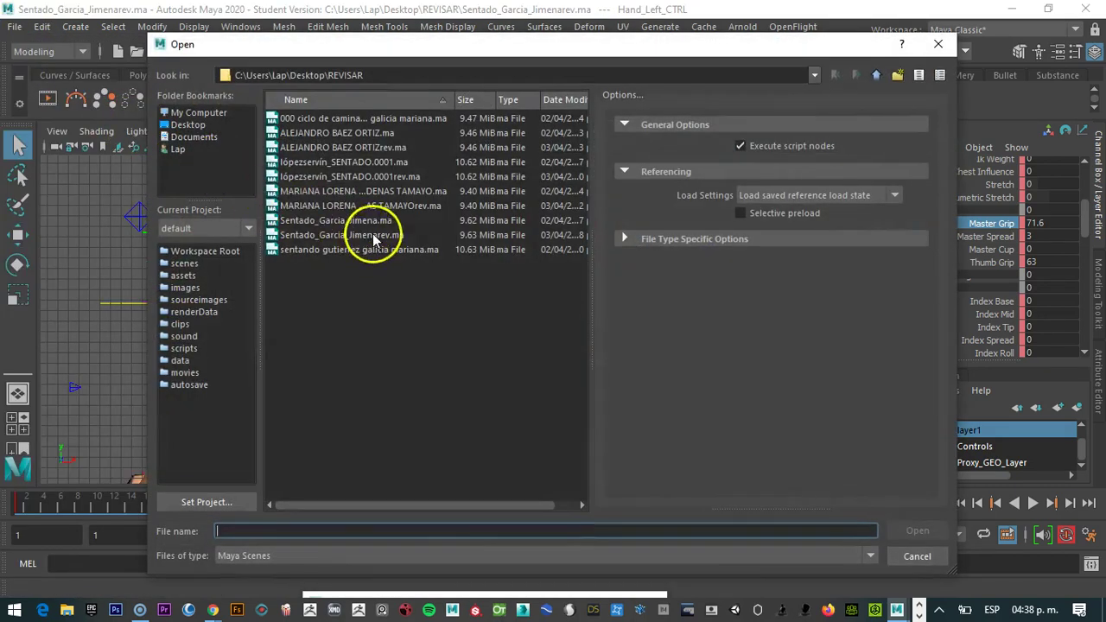
click(373, 235)
double_click(371, 250)
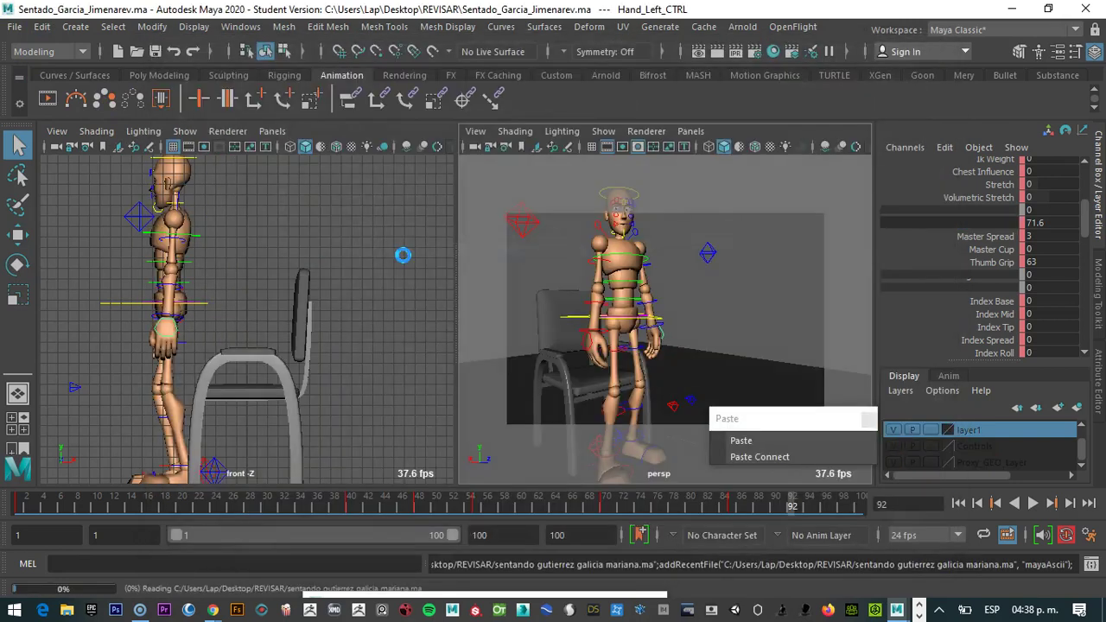
click(518, 319)
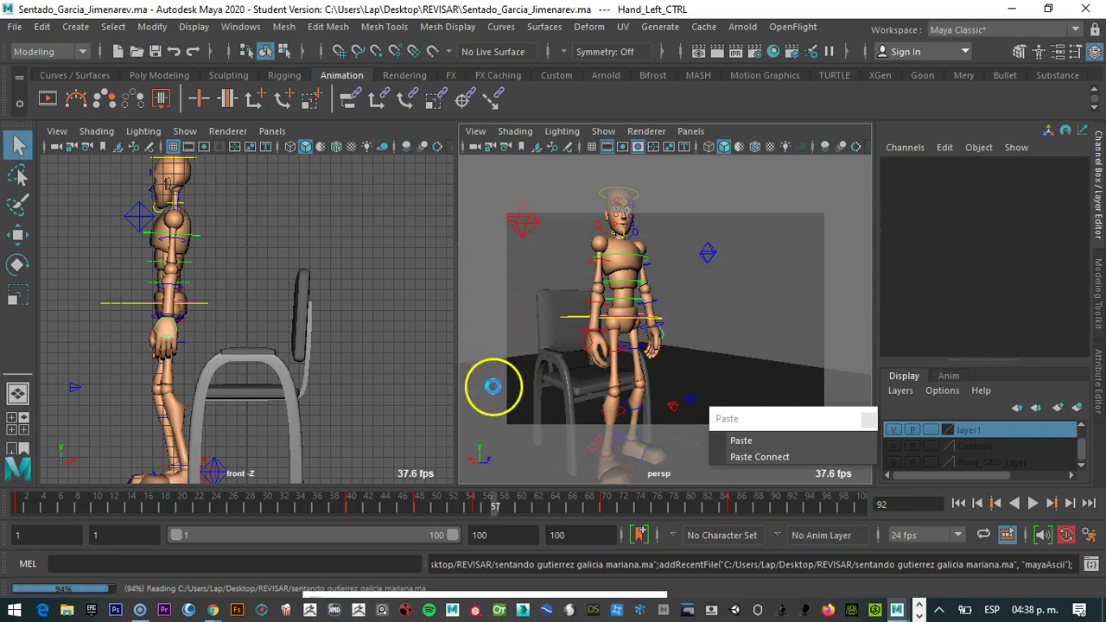
click(486, 572)
Play and scrub the office-chair stand-up through frame 45 to review its timing and poses
key(alt+v)
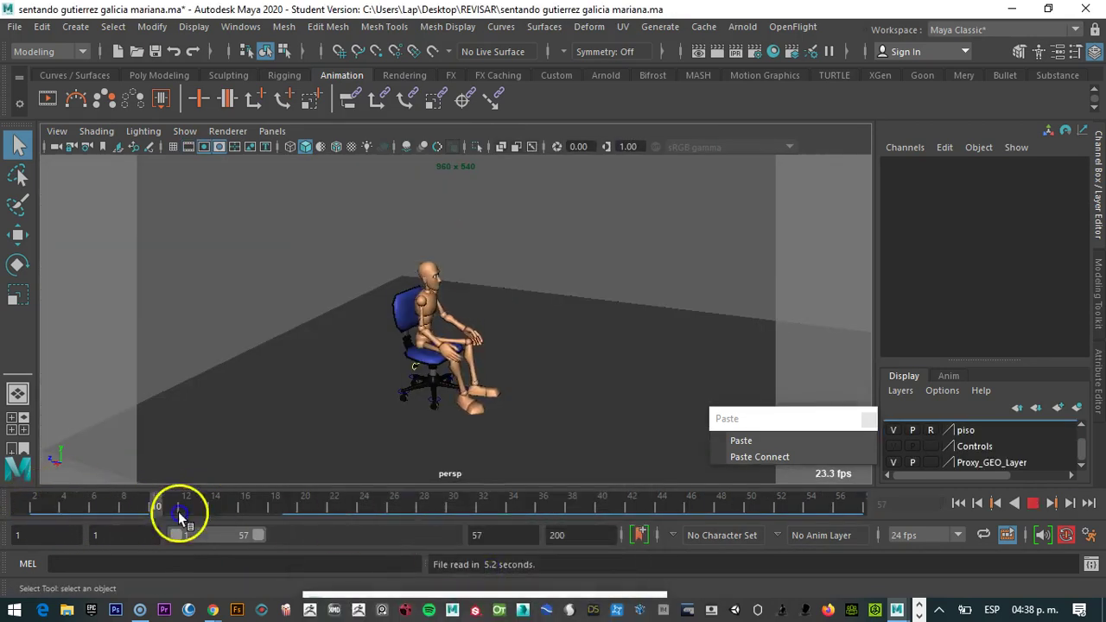
click(133, 494)
drag(134, 494, 413, 497)
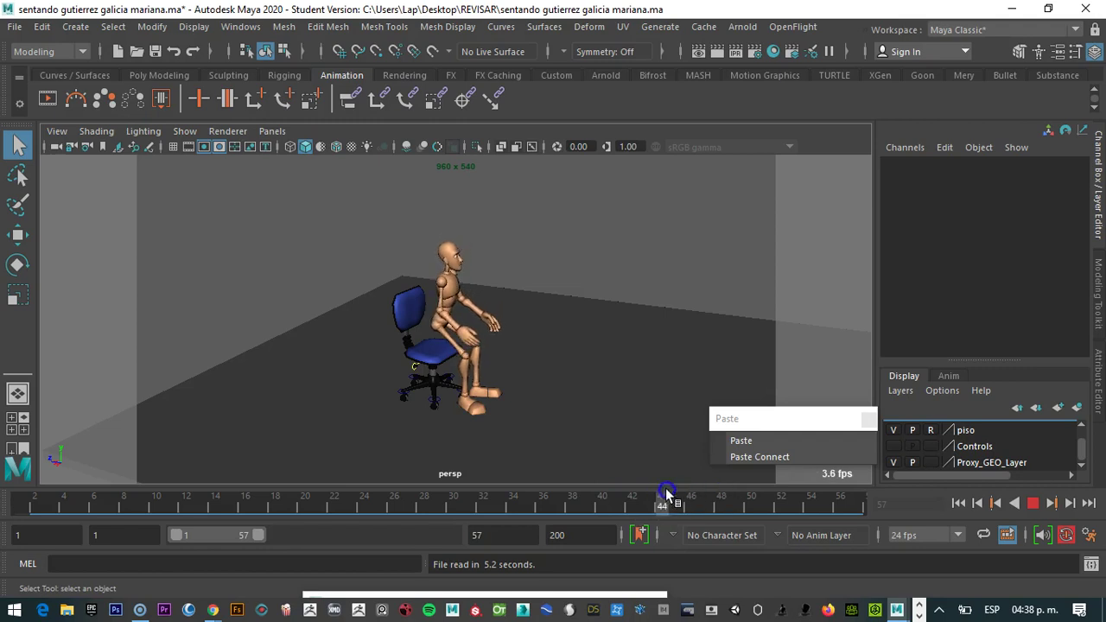
click(668, 494)
Show the Controls layer, select the Center Root control, and examine the stand-up from the side through frame 42
click(894, 447)
click(419, 316)
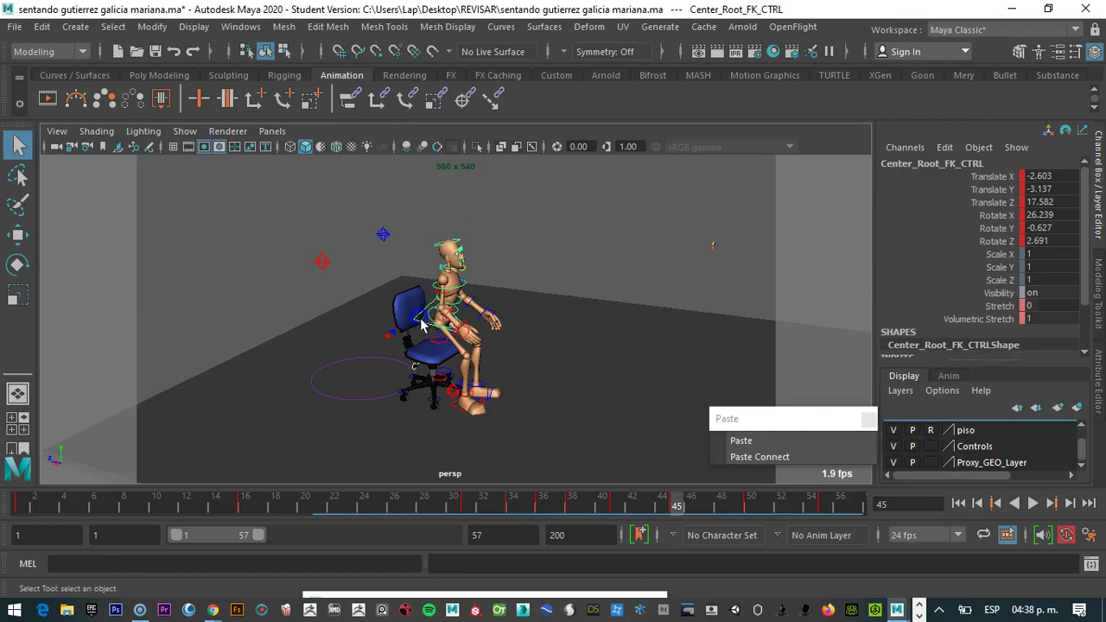
alt+drag(406, 421, 467, 311)
drag(457, 487, 167, 508)
alt+drag(406, 375, 450, 303)
drag(250, 504, 273, 507)
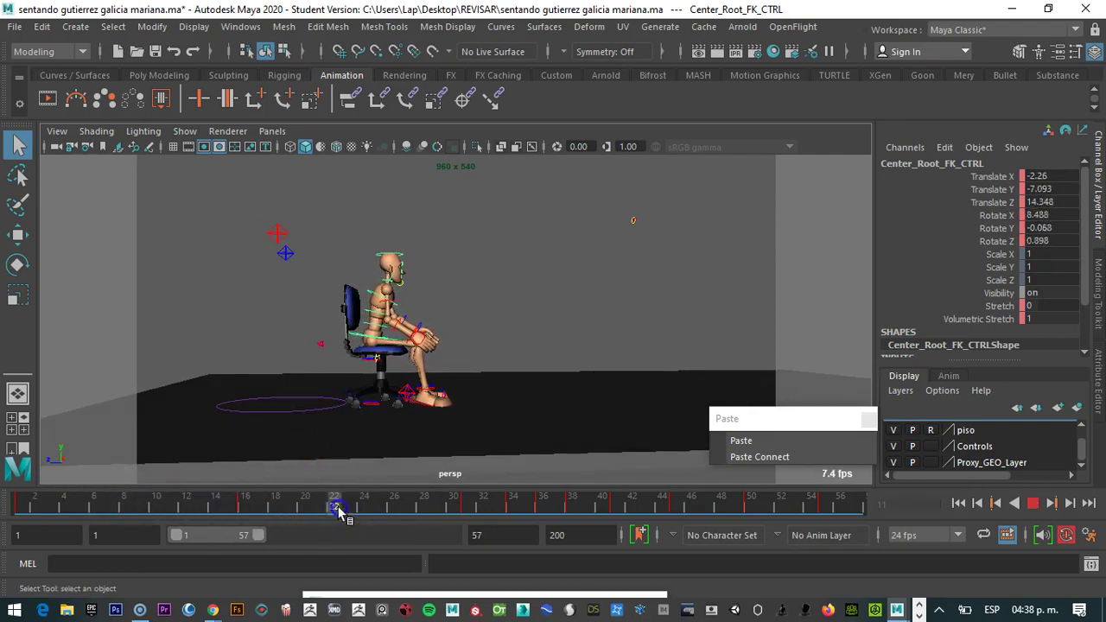
drag(553, 500, 373, 486)
drag(106, 471, 632, 503)
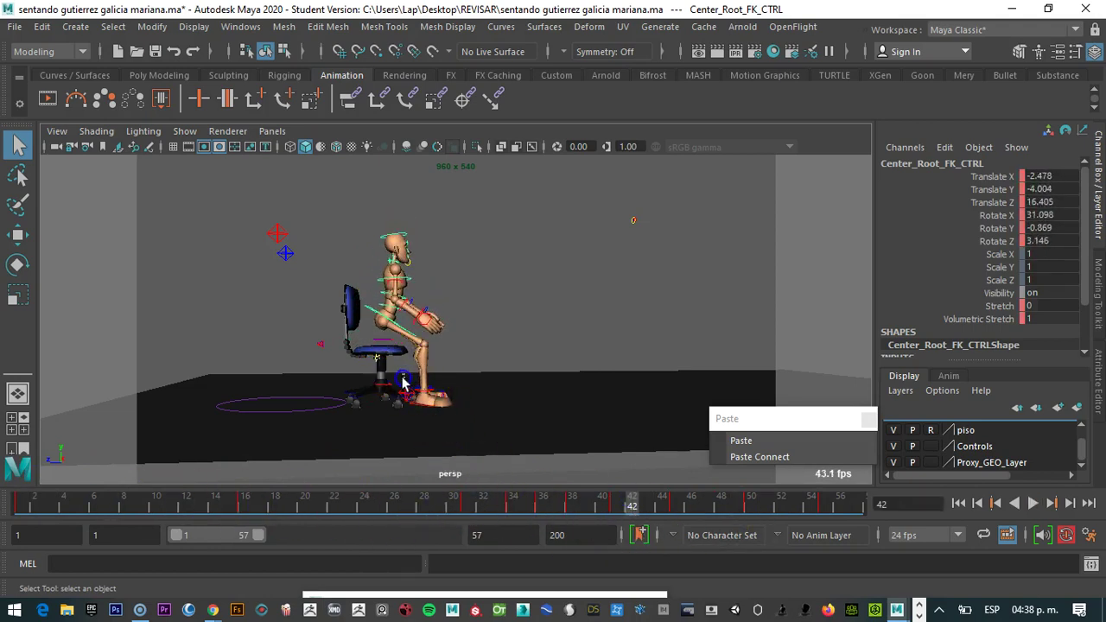
Select the foot IK controls and play the opening frames up to frame 16 to examine how the feet slide
click(414, 428)
click(429, 419)
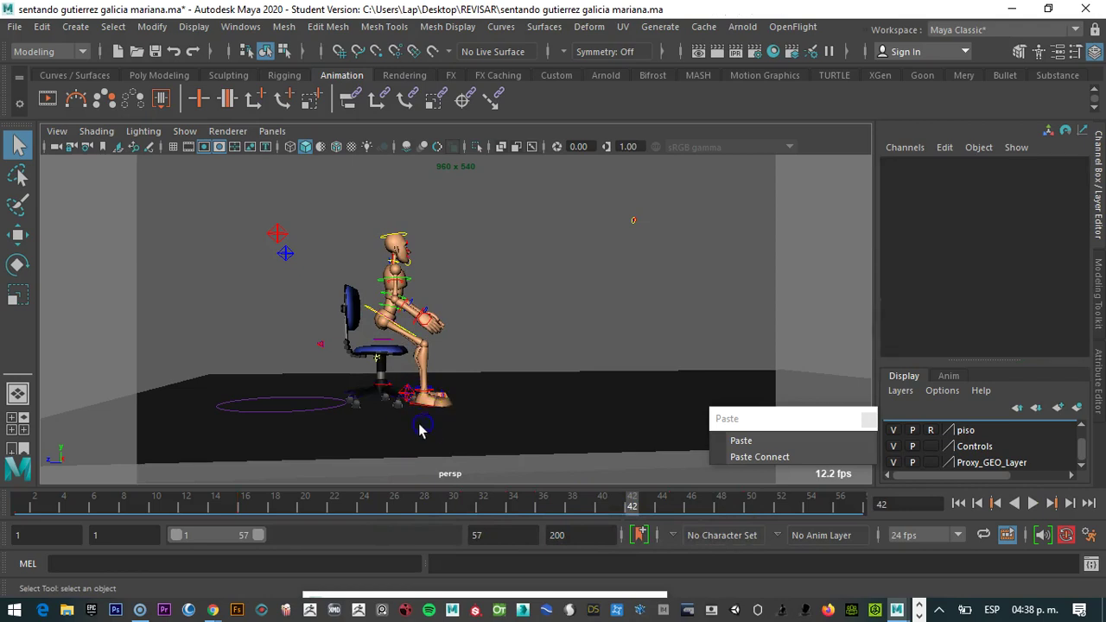
alt+drag(428, 419, 406, 432)
click(394, 399)
drag(168, 501, 234, 510)
key(alt+v)
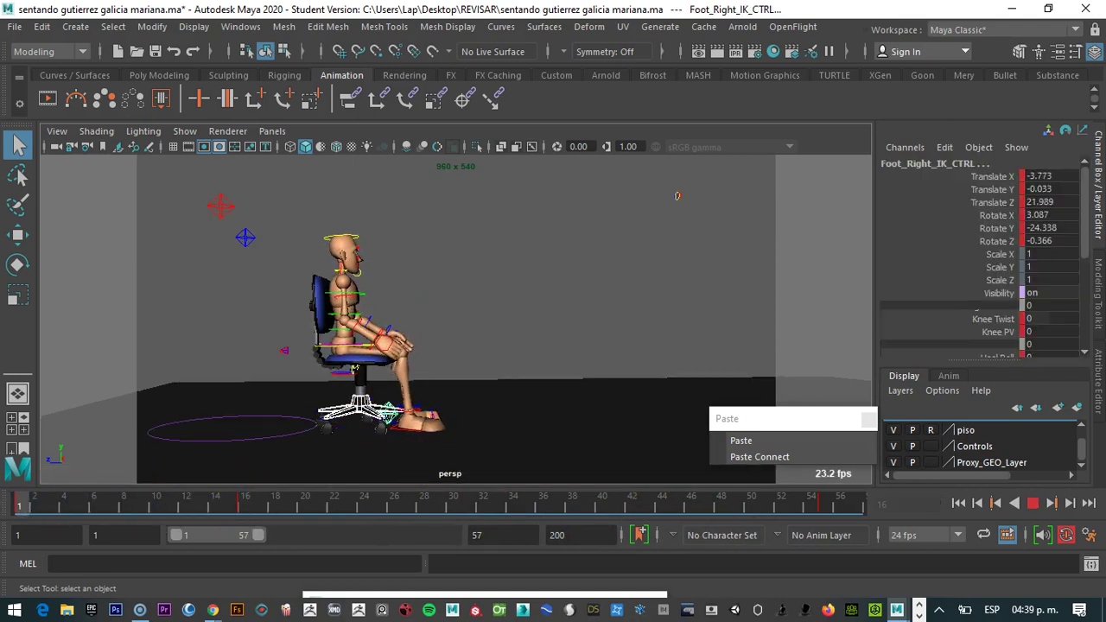
click(242, 508)
Compare the foot placement at frames 1, 5, 16 and 55, replaying the opening frames with the Move tool ready
click(400, 424)
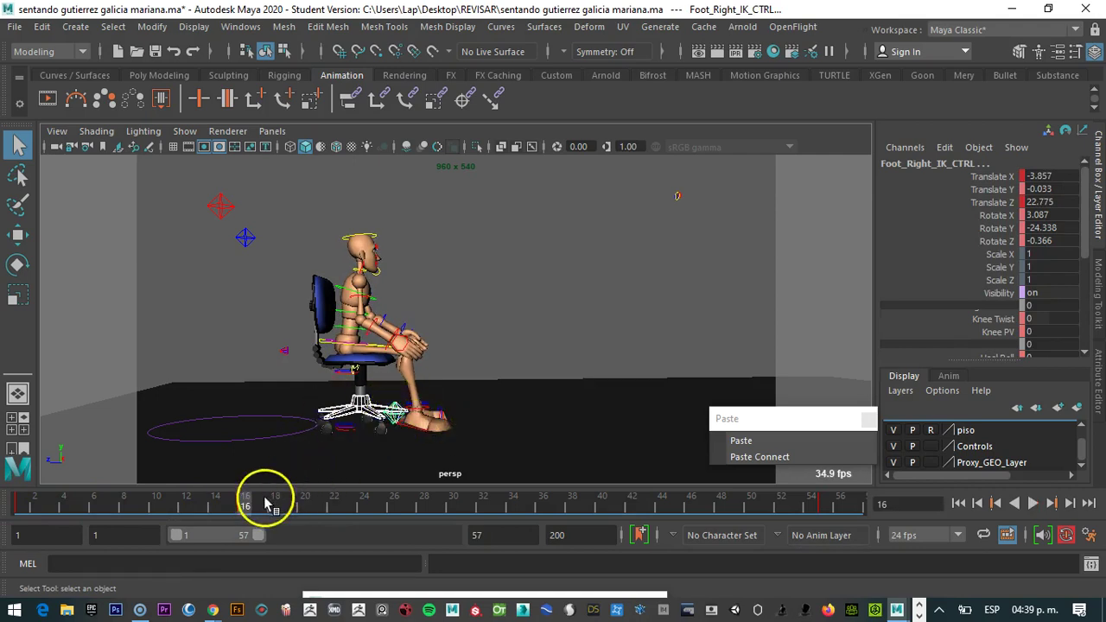
key(w)
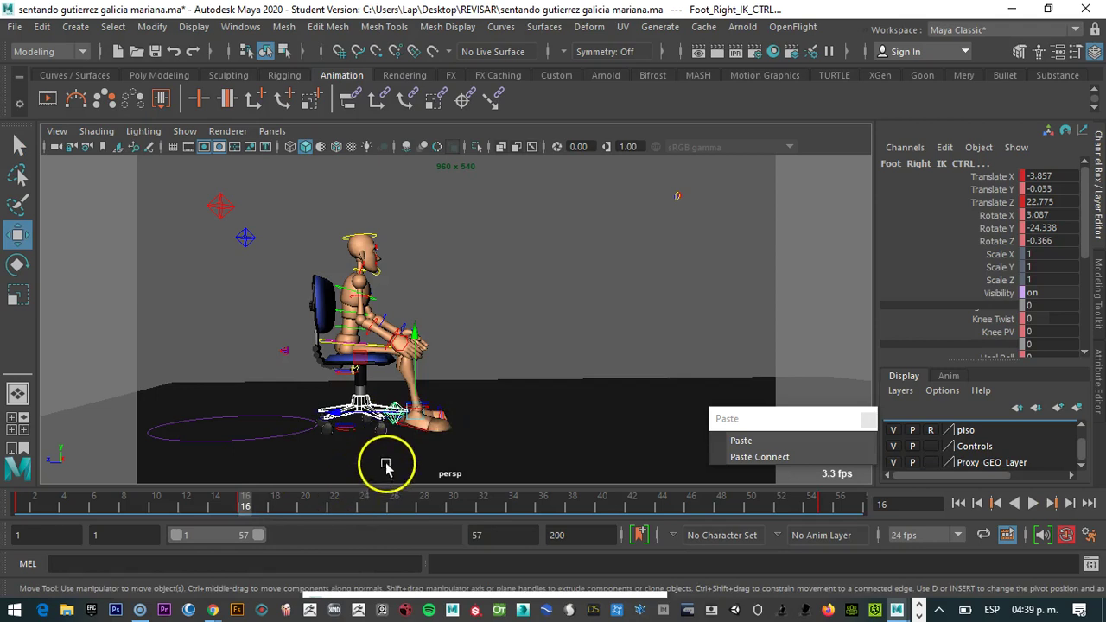
click(825, 504)
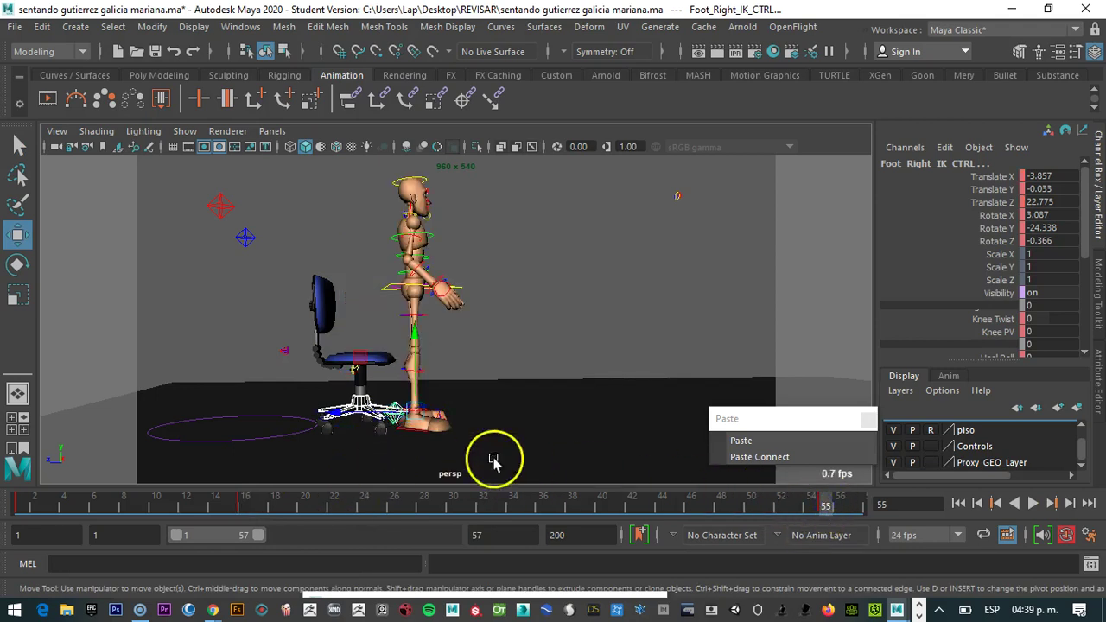
click(245, 505)
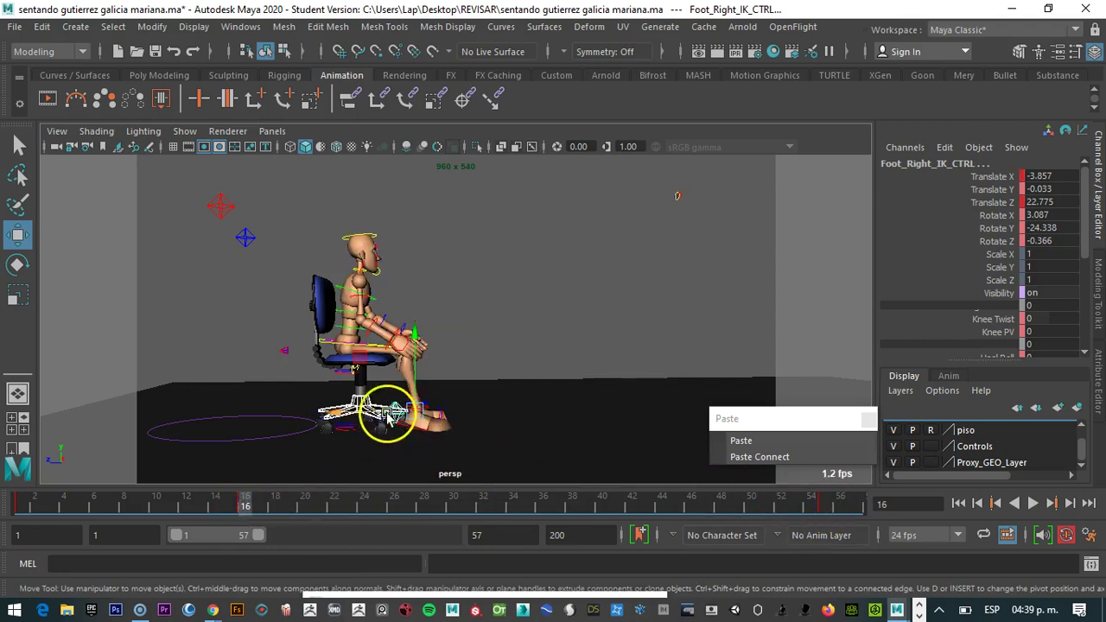
click(19, 504)
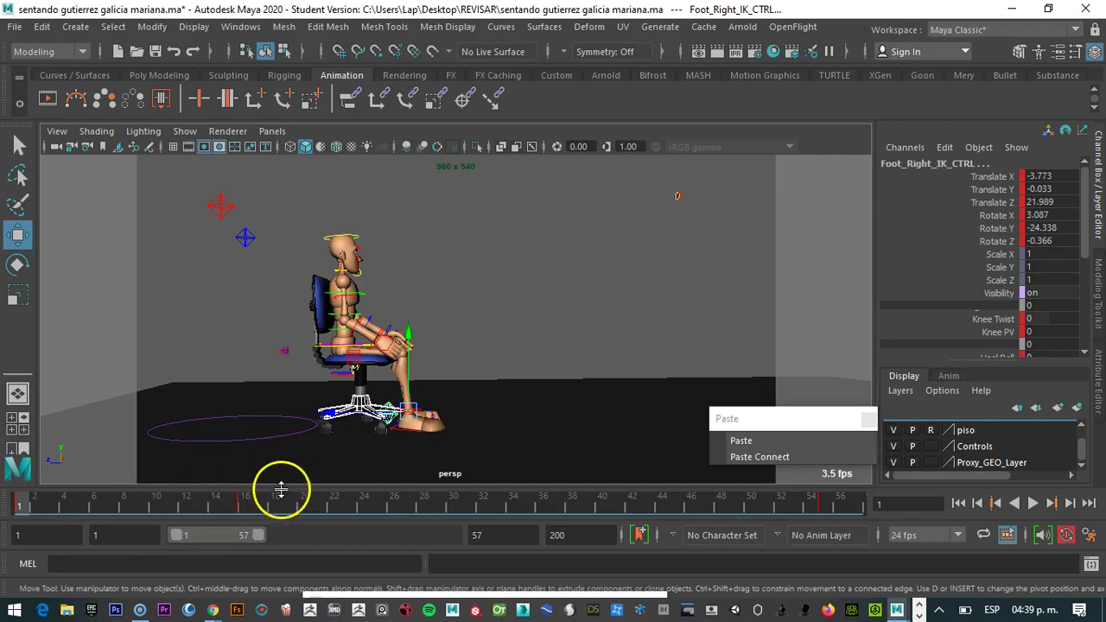
key(alt+v)
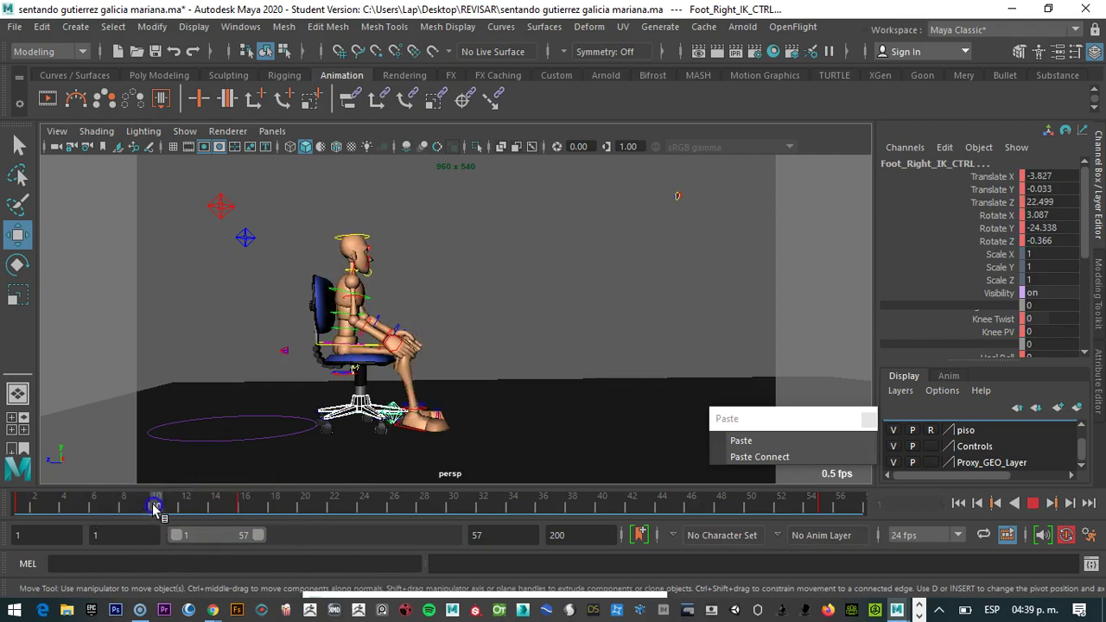
click(81, 508)
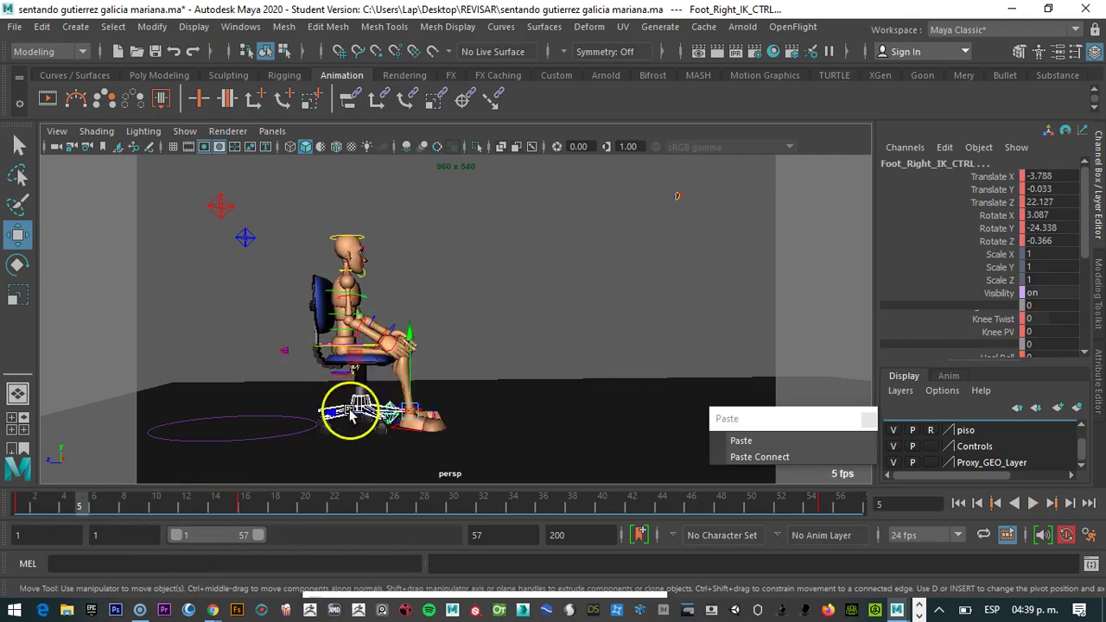
click(20, 506)
key(alt+v)
Move the feet back toward the chair at frame 16, to about Translate Z 19.765, and carry that placement to frame 55
click(245, 509)
click(413, 404)
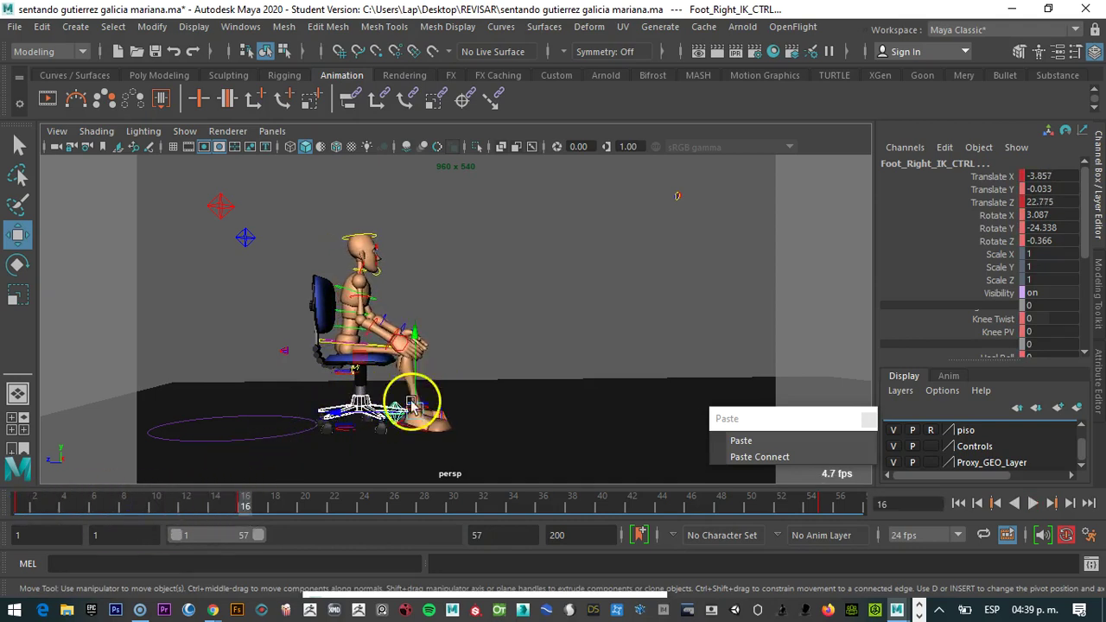
drag(371, 413, 342, 419)
click(239, 507)
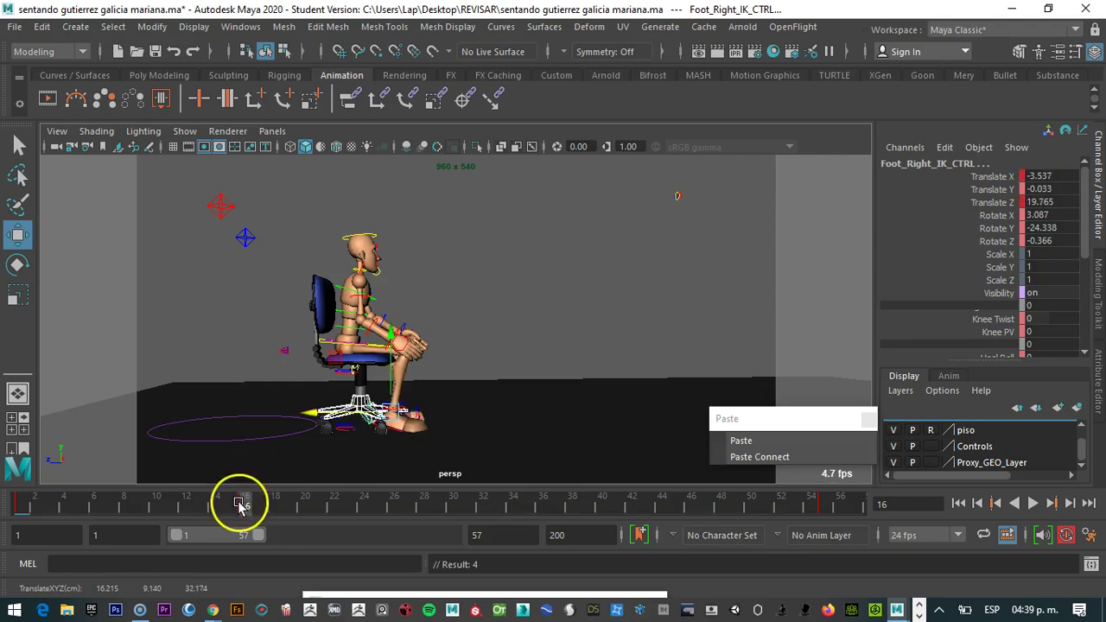
drag(244, 509, 825, 505)
Move the Center Root control back over the feet at frame 55, to about Translate Z 19.775 and Translate Y -0.174
click(392, 287)
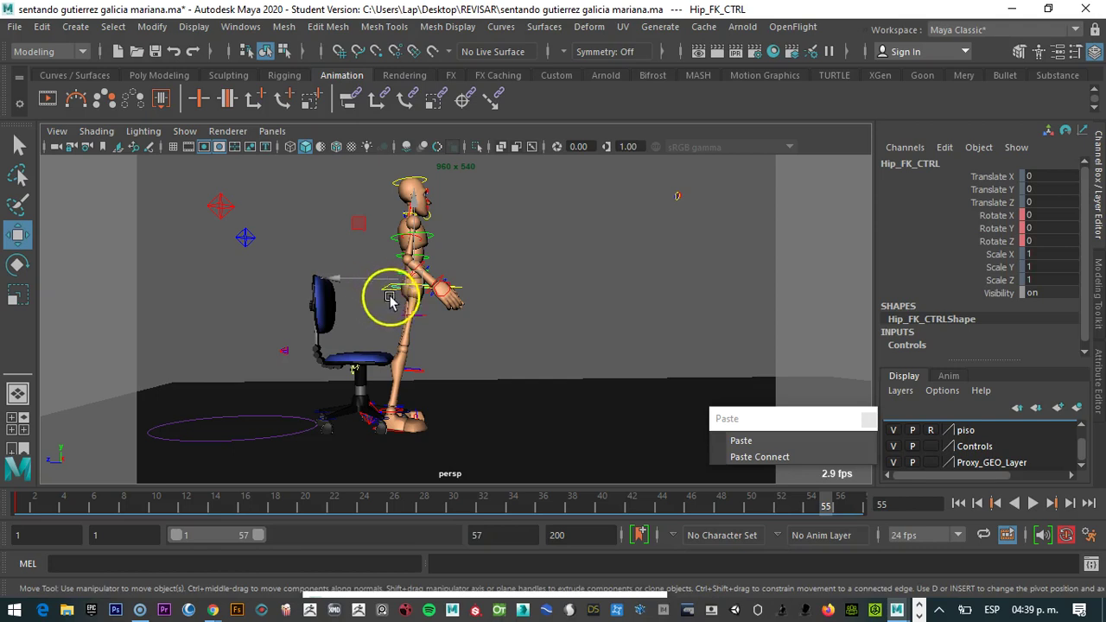
click(382, 291)
click(388, 291)
drag(388, 291, 361, 298)
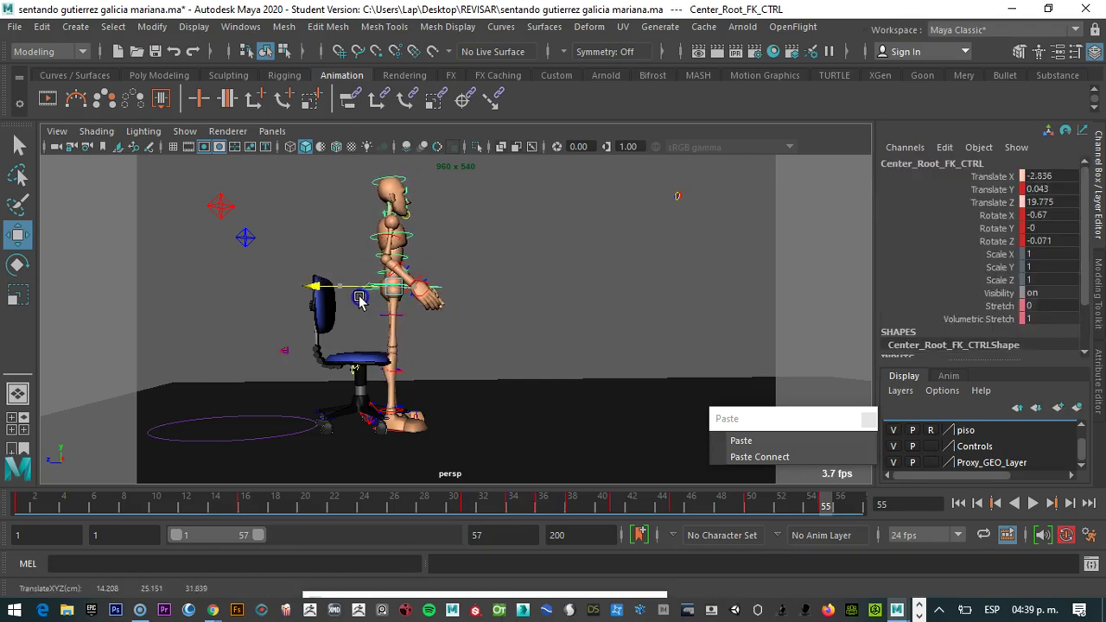
drag(393, 243, 393, 246)
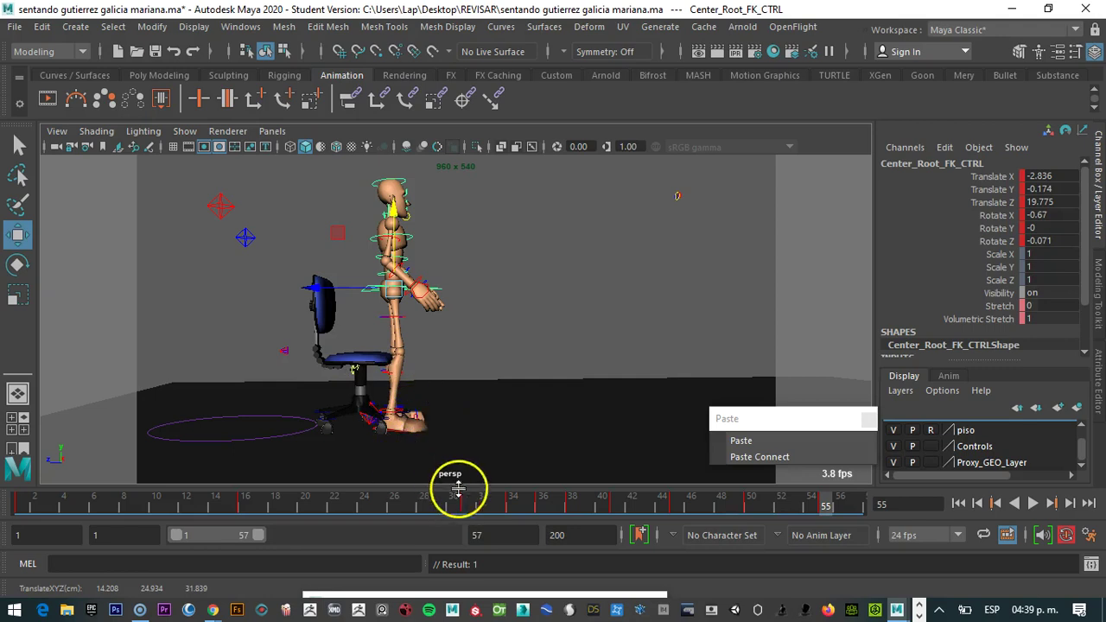
Examine the rise from the chair around frames 31 to 42 with the Center Root control selected, stopping at frame 35
drag(775, 506, 633, 487)
click(398, 370)
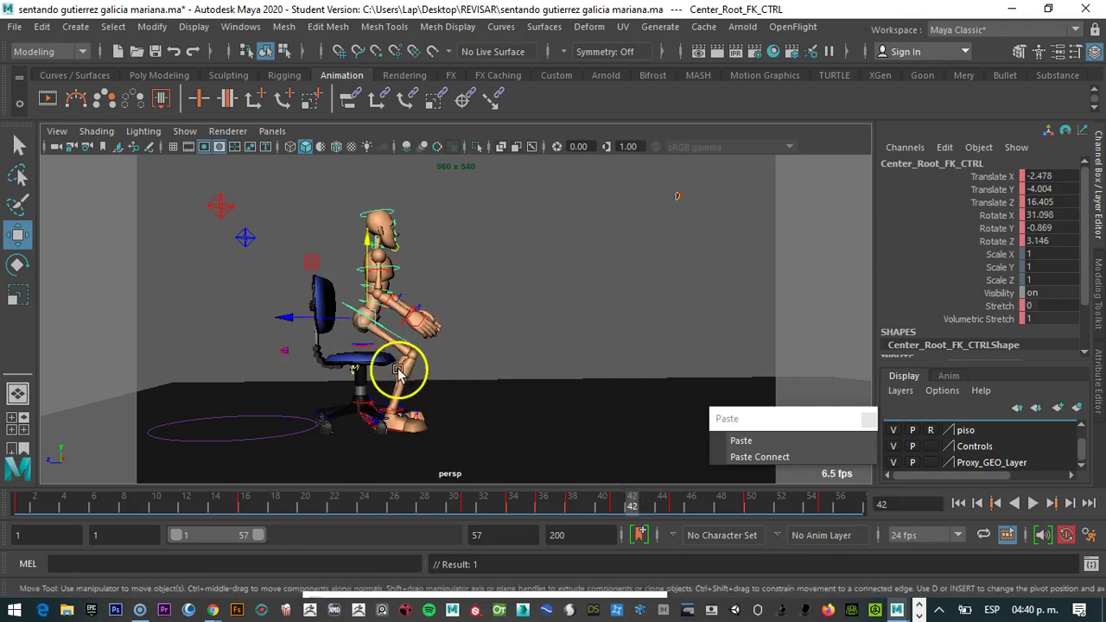
click(396, 336)
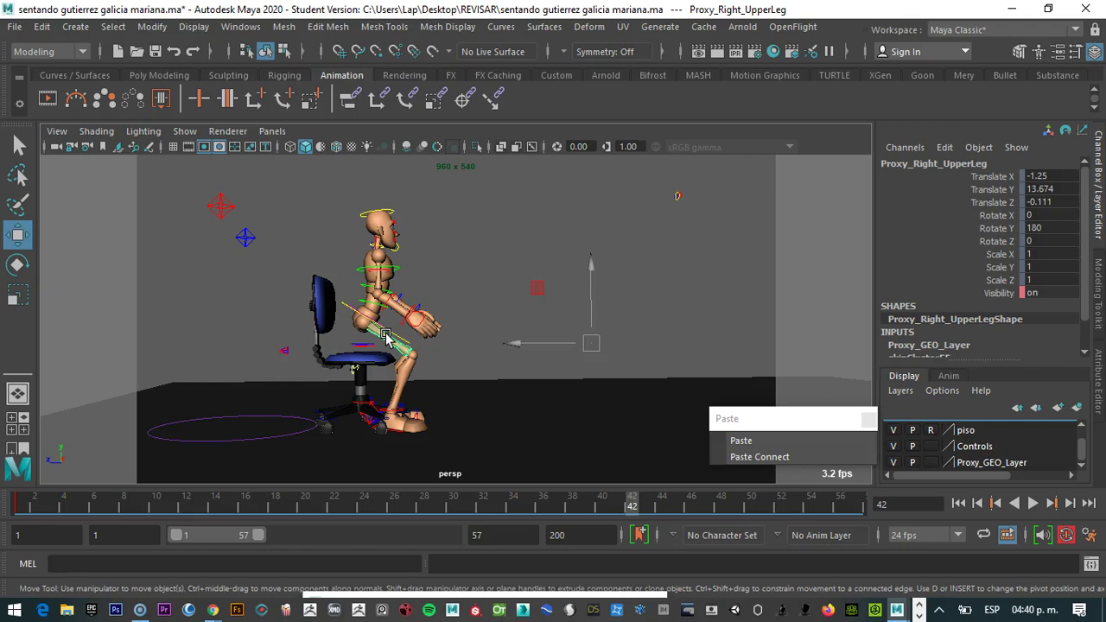
click(458, 291)
click(368, 320)
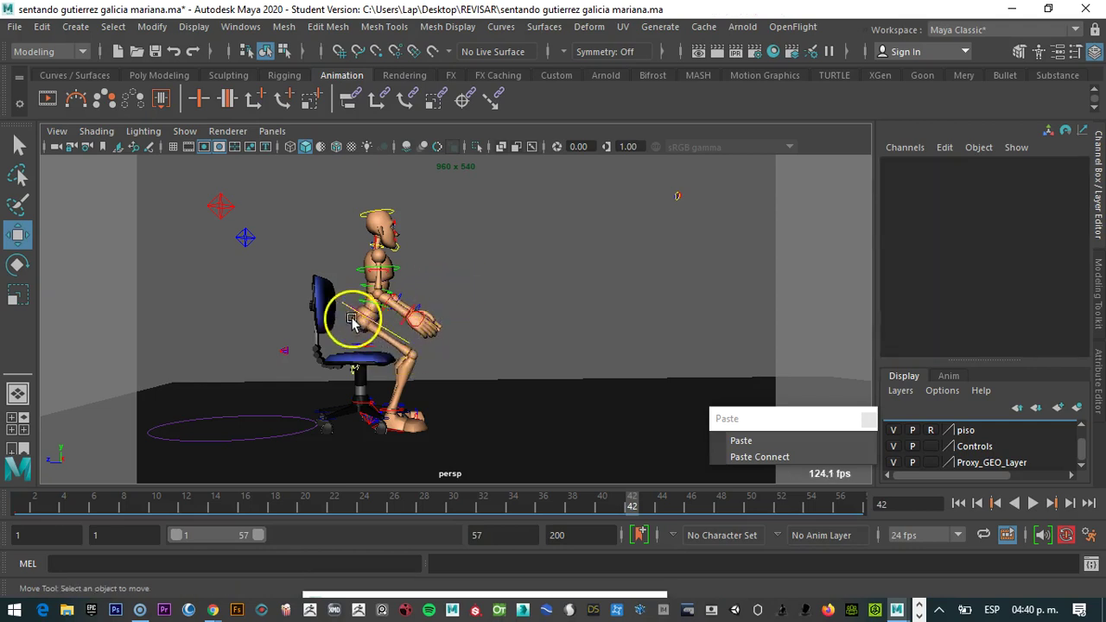
click(288, 424)
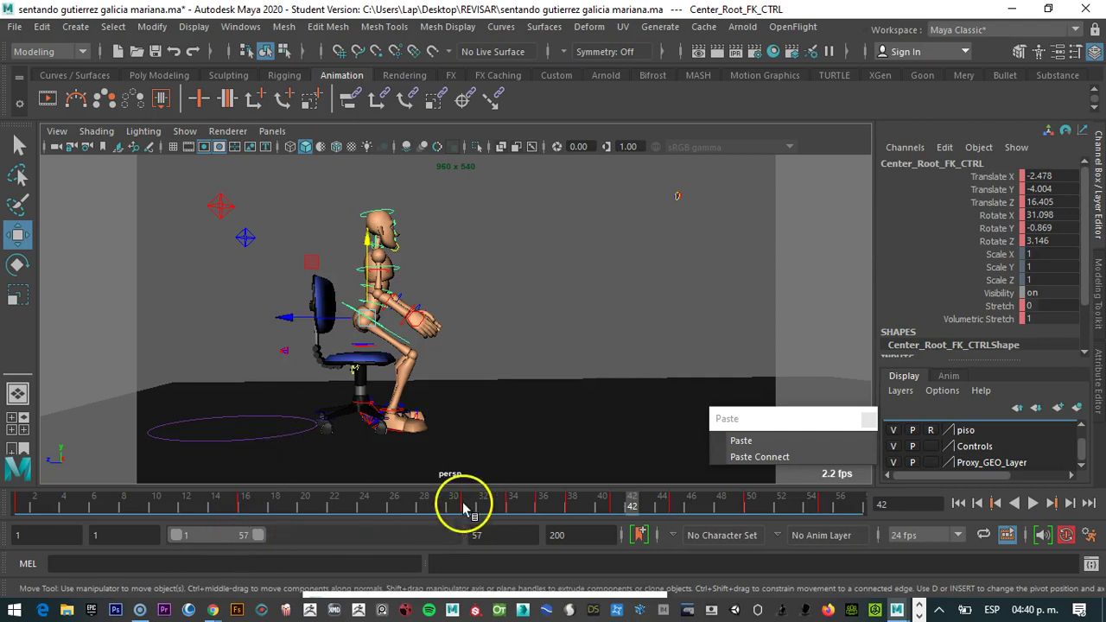
click(464, 506)
drag(459, 492, 532, 501)
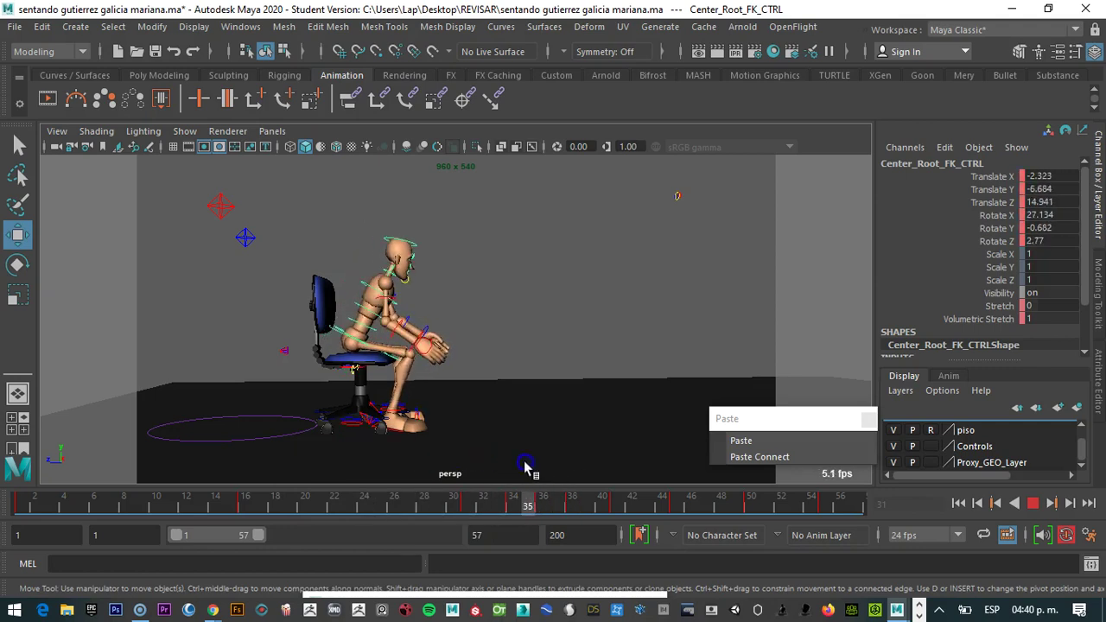
key(Escape)
click(334, 247)
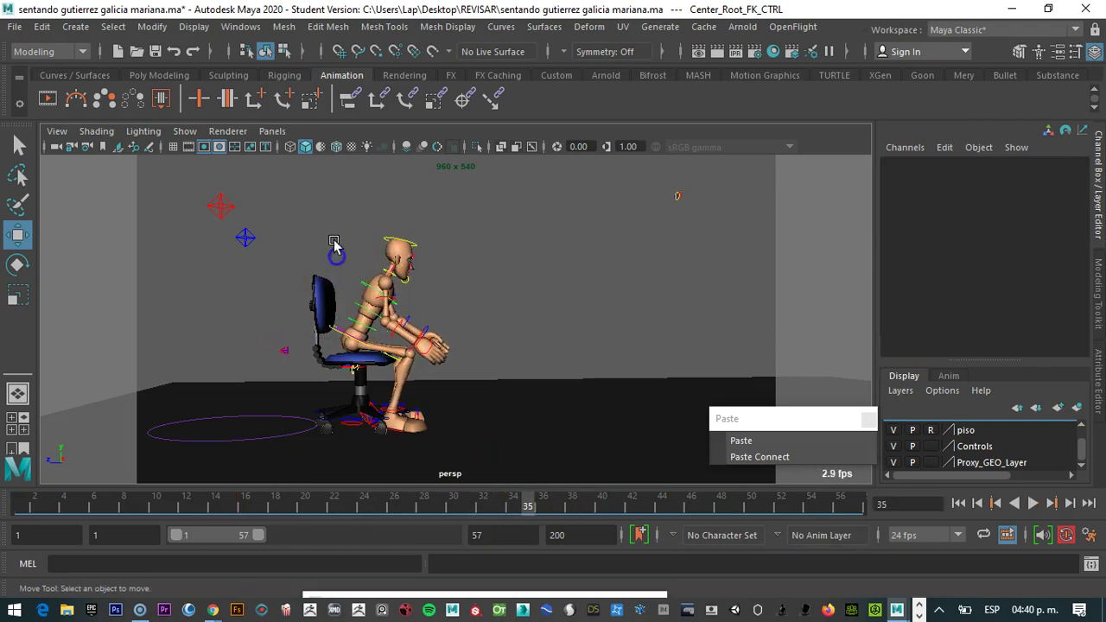
Set Proxy_GEO_Layer to Reference so the mannequin geometry cannot be selected along with the controls
click(367, 321)
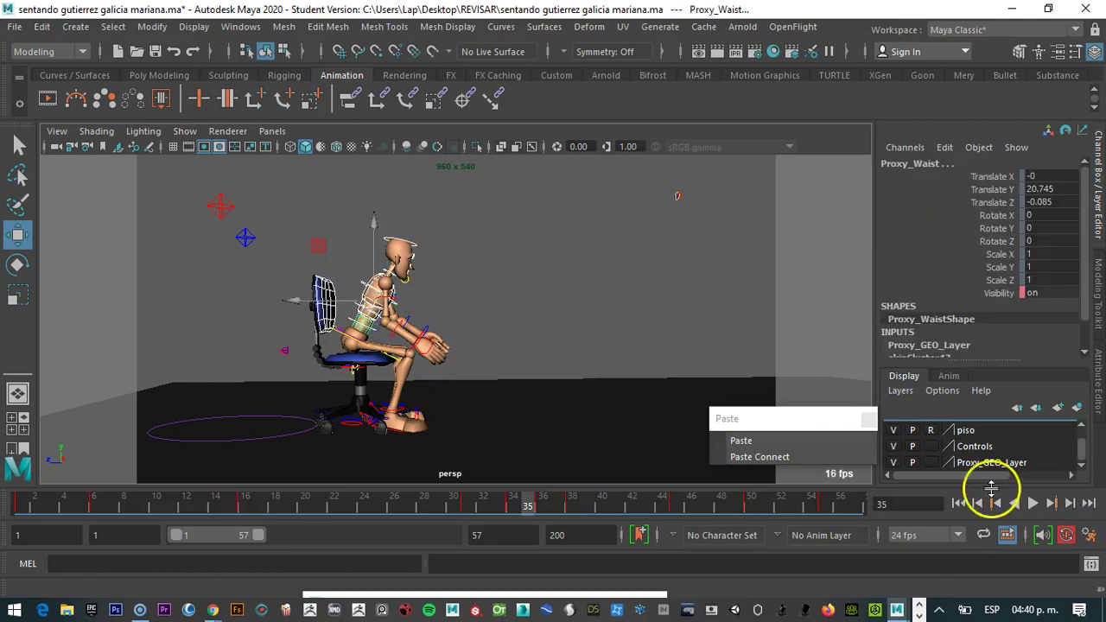
click(928, 463)
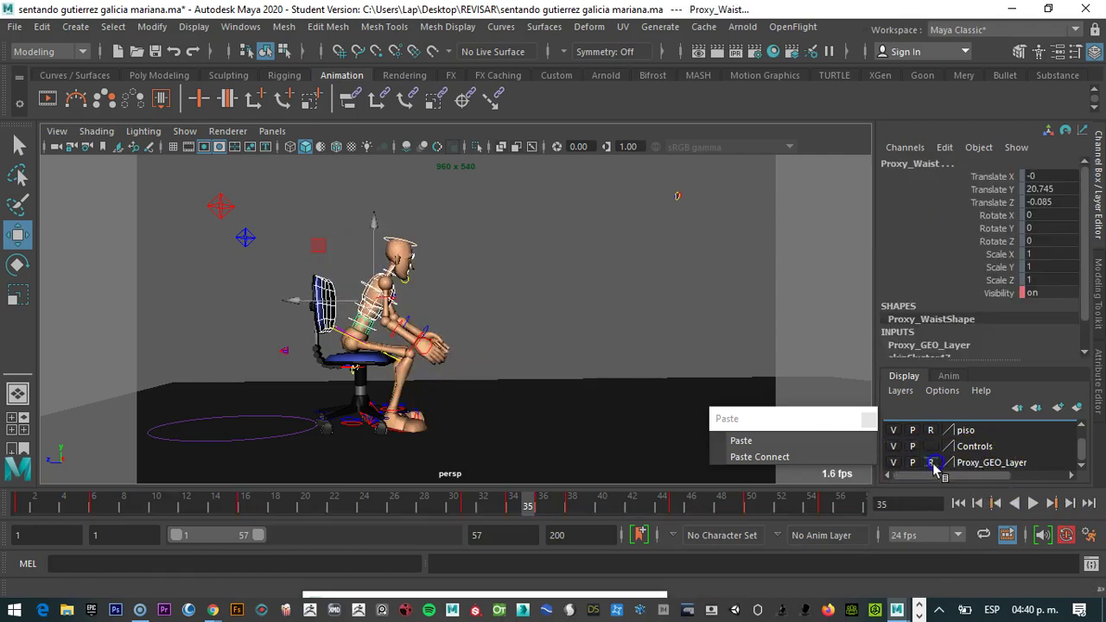
click(481, 362)
Select the torso FK controls, including the waist, and delete their keys at frames 36, 38 and 45
click(344, 294)
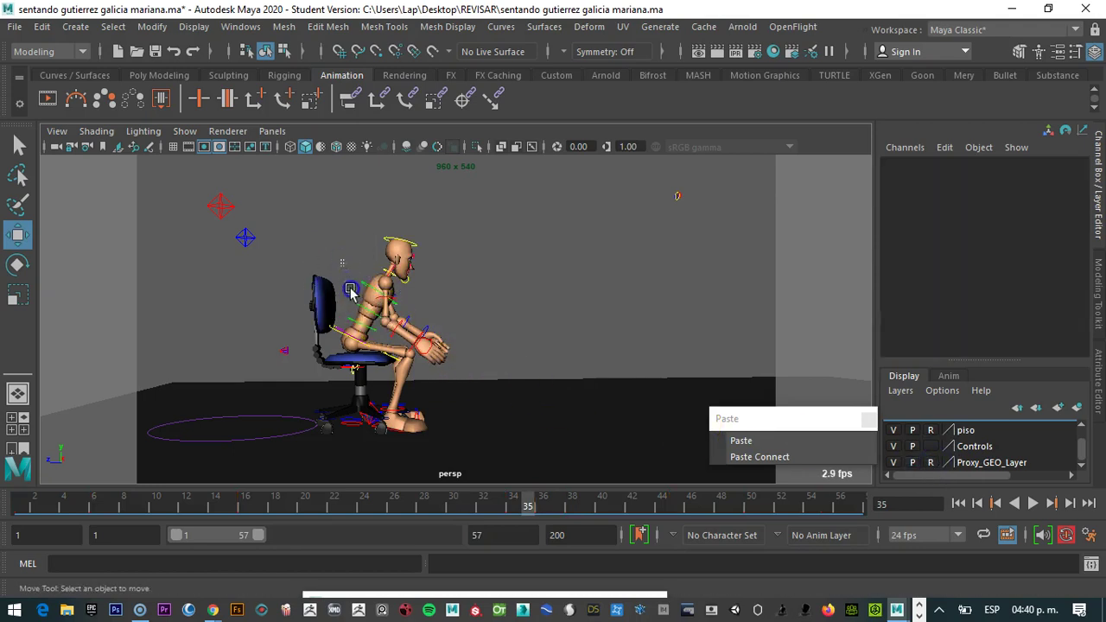
drag(372, 324, 372, 325)
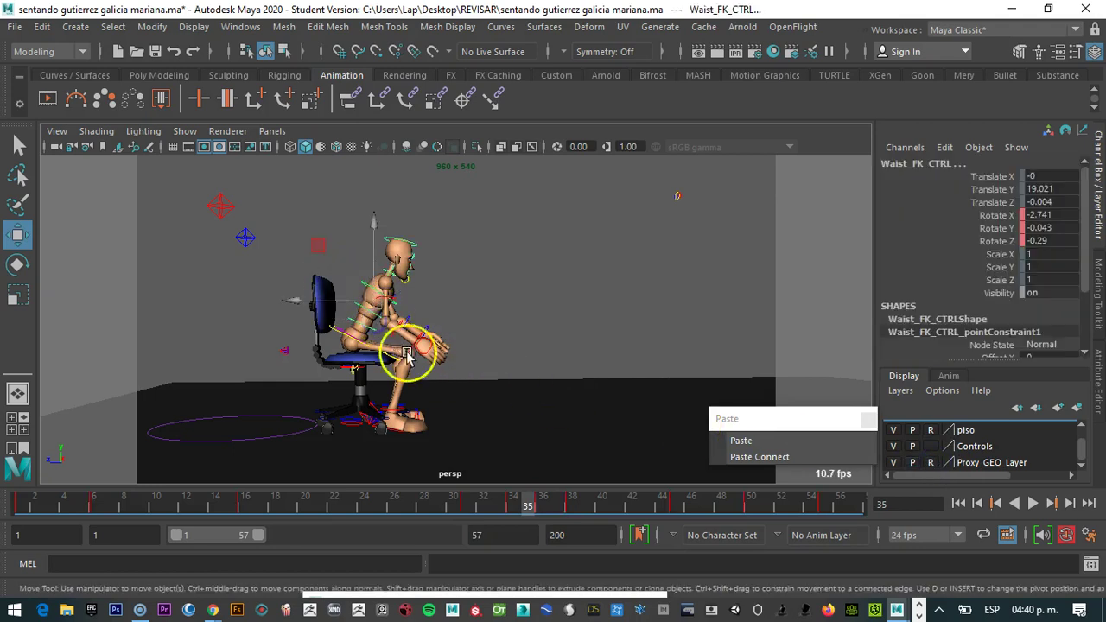
click(542, 505)
right_click(542, 505)
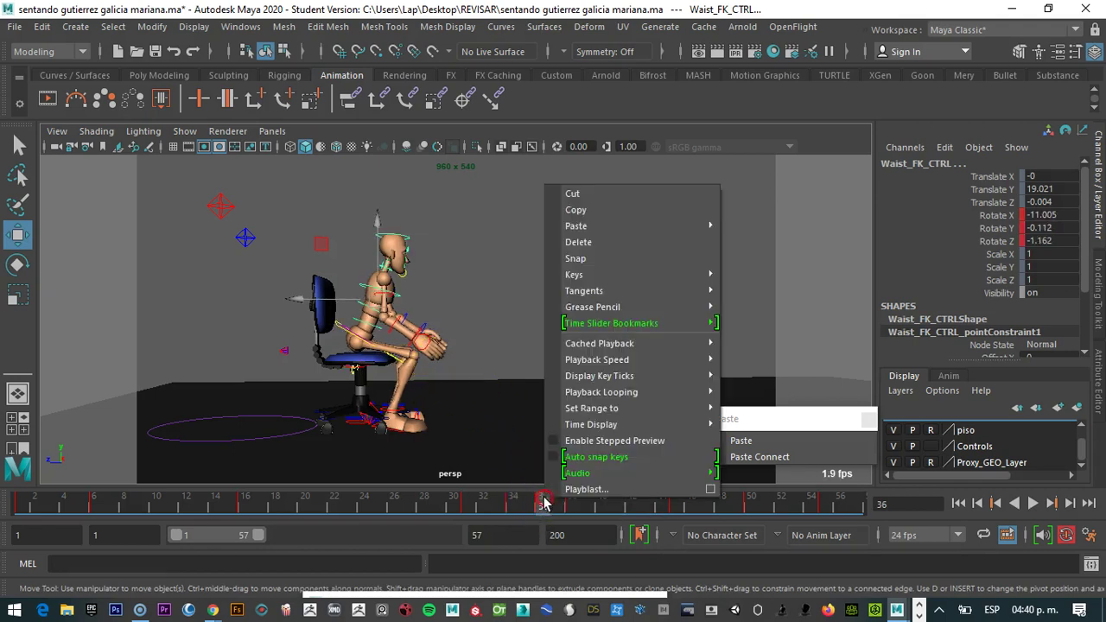
click(590, 253)
click(574, 505)
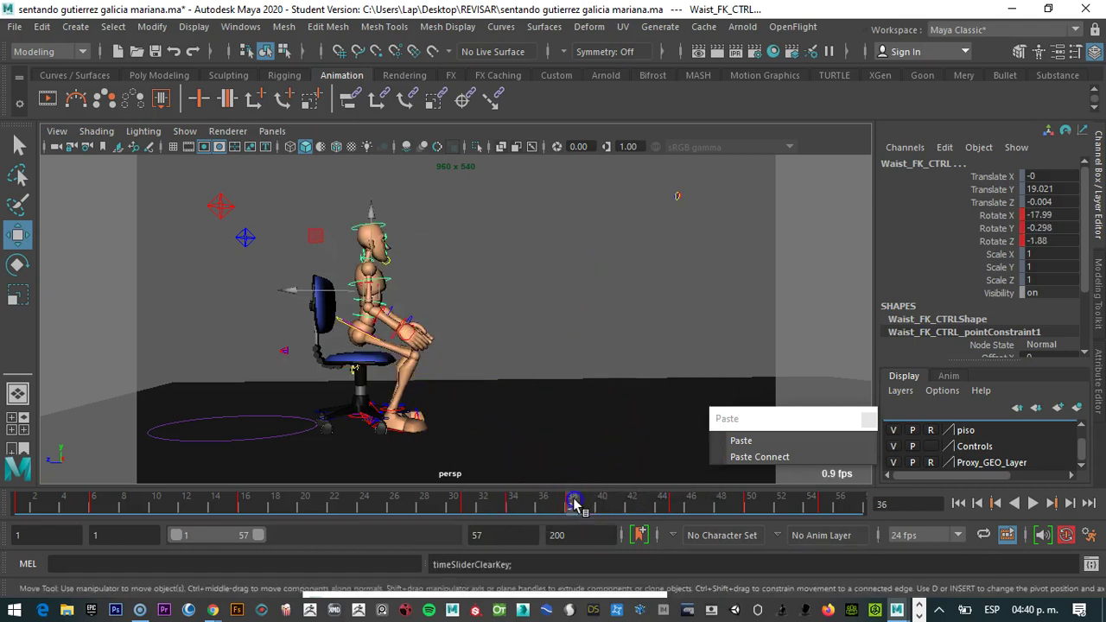
right_click(572, 505)
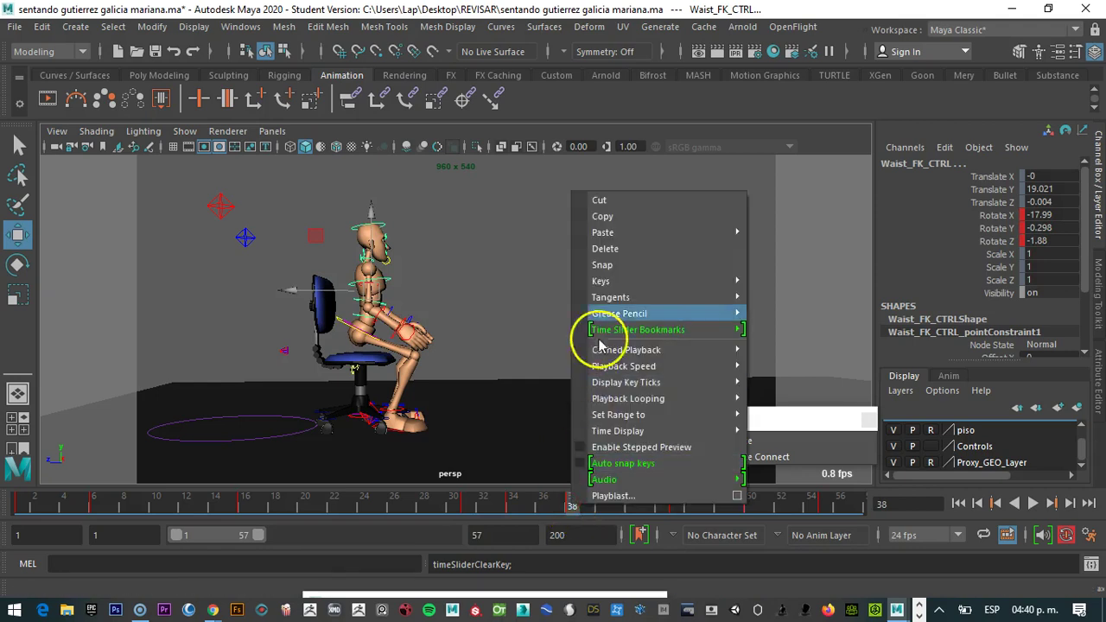
click(607, 250)
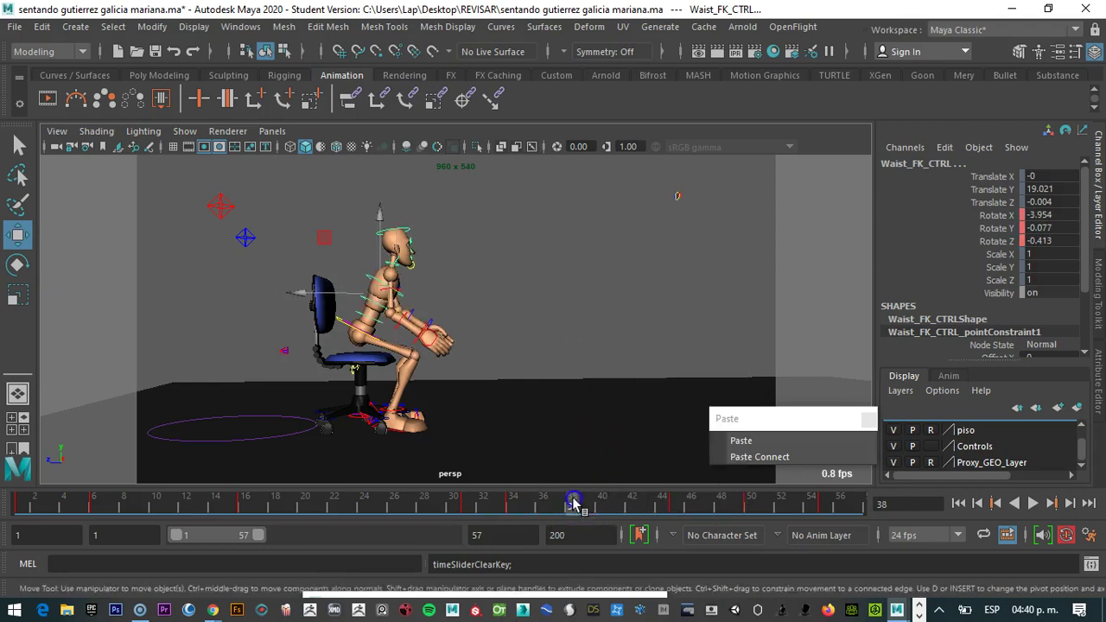
mouse_move(576, 505)
mouse_down()
mouse_move(484, 505)
mouse_move(734, 497)
mouse_move(681, 501)
mouse_up()
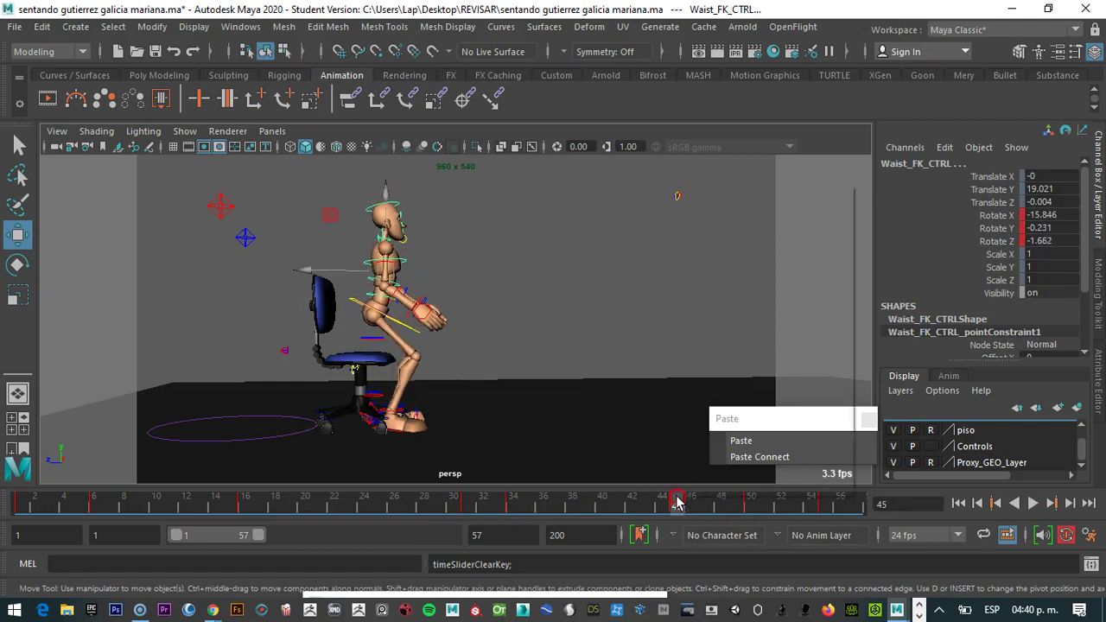
right_click(676, 502)
click(881, 222)
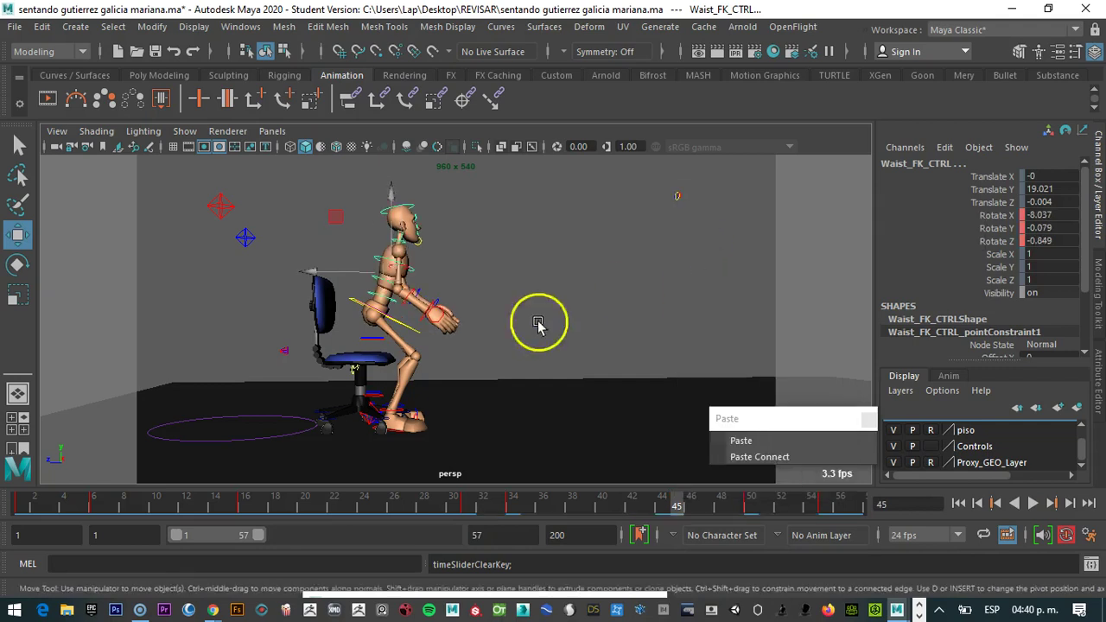
Rotate the Center Root control back at frame 45 to about Rotate X 11.998, and scrub the earlier frames to check it
click(418, 336)
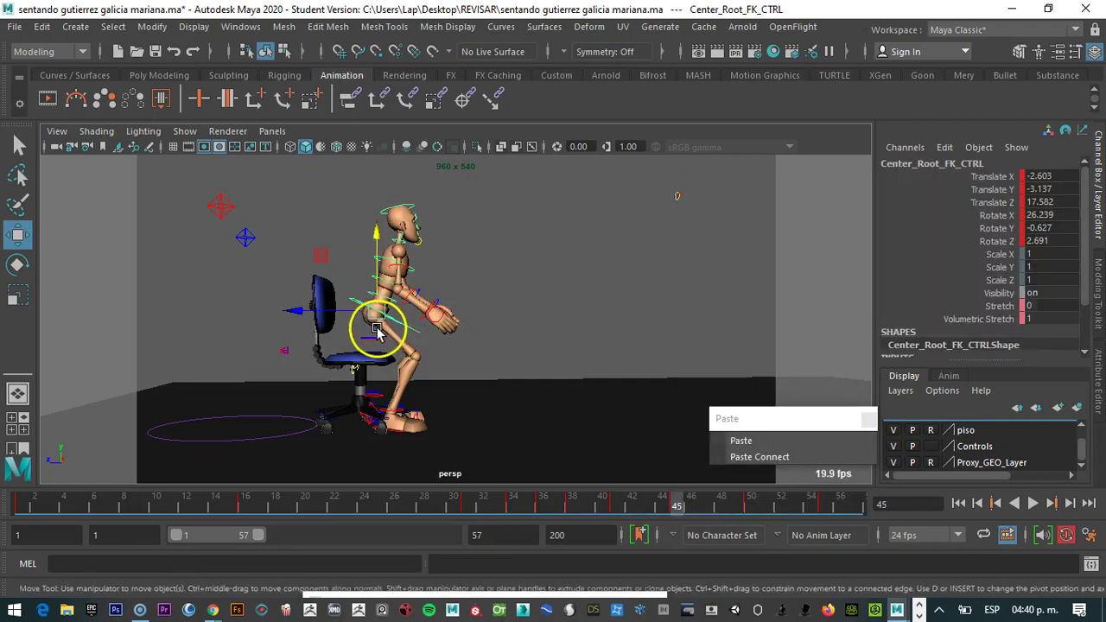
key(e)
click(367, 246)
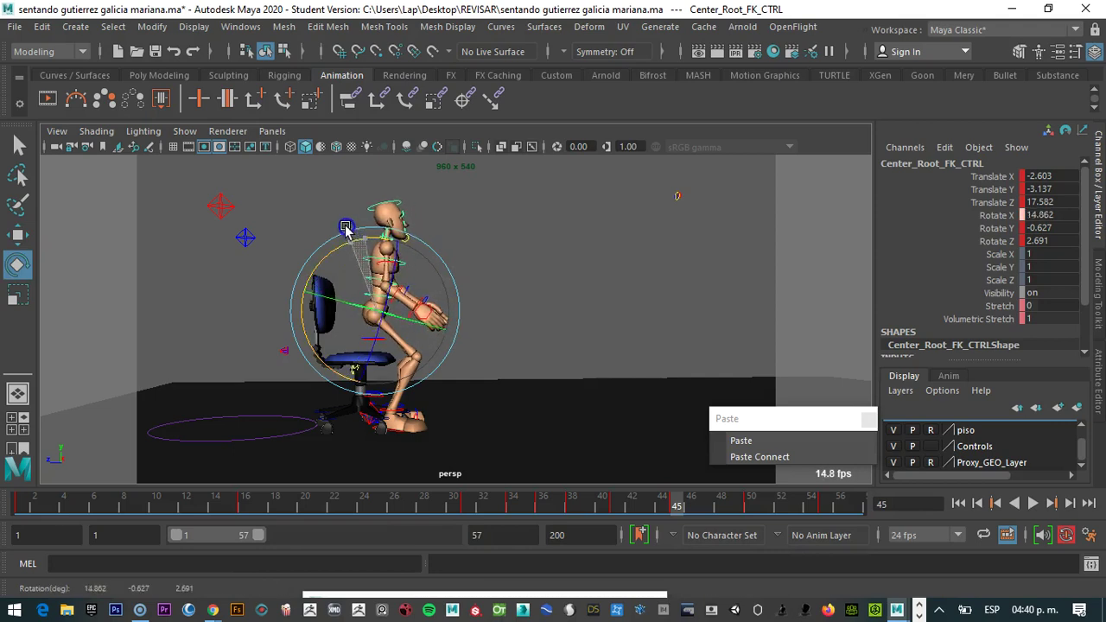
drag(671, 506, 615, 507)
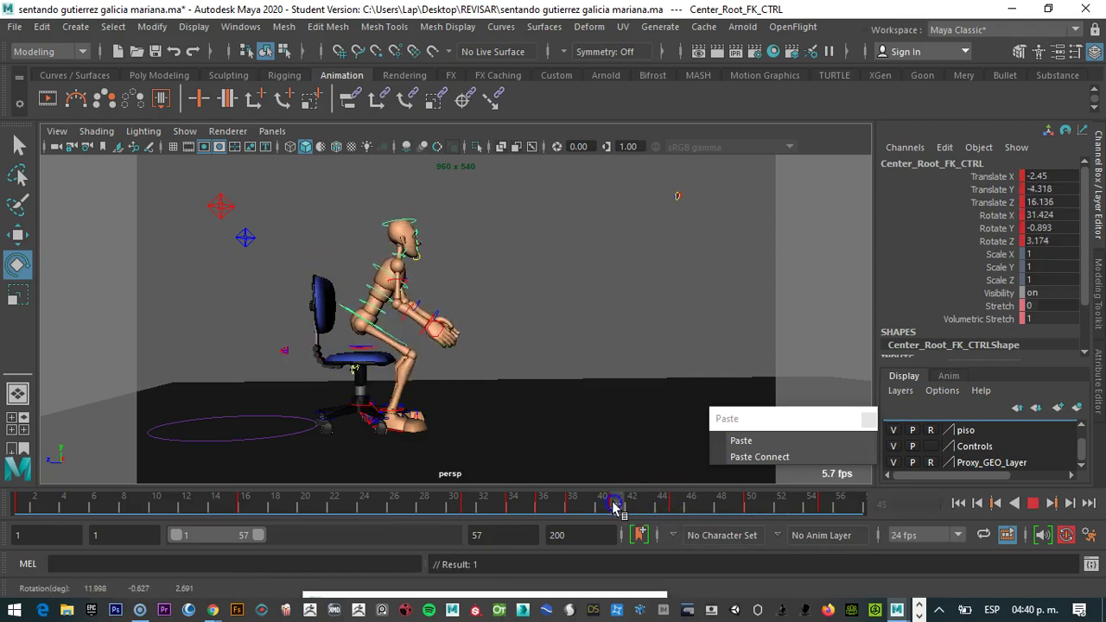
drag(302, 486, 514, 506)
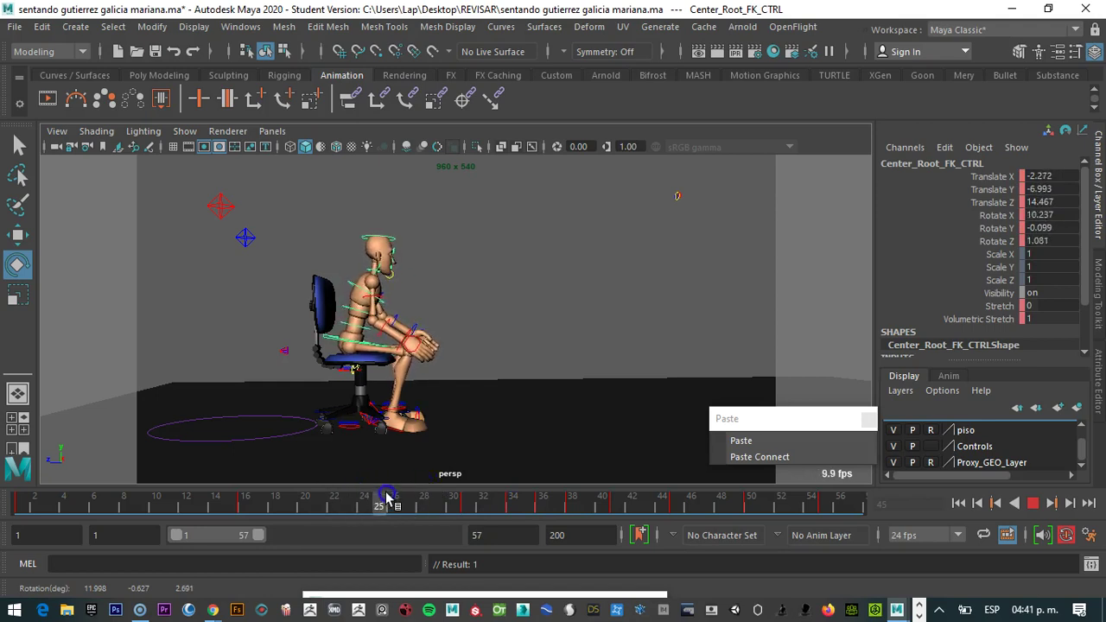
Copy the Center Root key at frame 16, paste it at frame 57, and close the playblast window
mouse_move(329, 509)
mouse_down()
mouse_move(499, 508)
mouse_move(238, 505)
mouse_move(247, 506)
mouse_up()
right_click(246, 504)
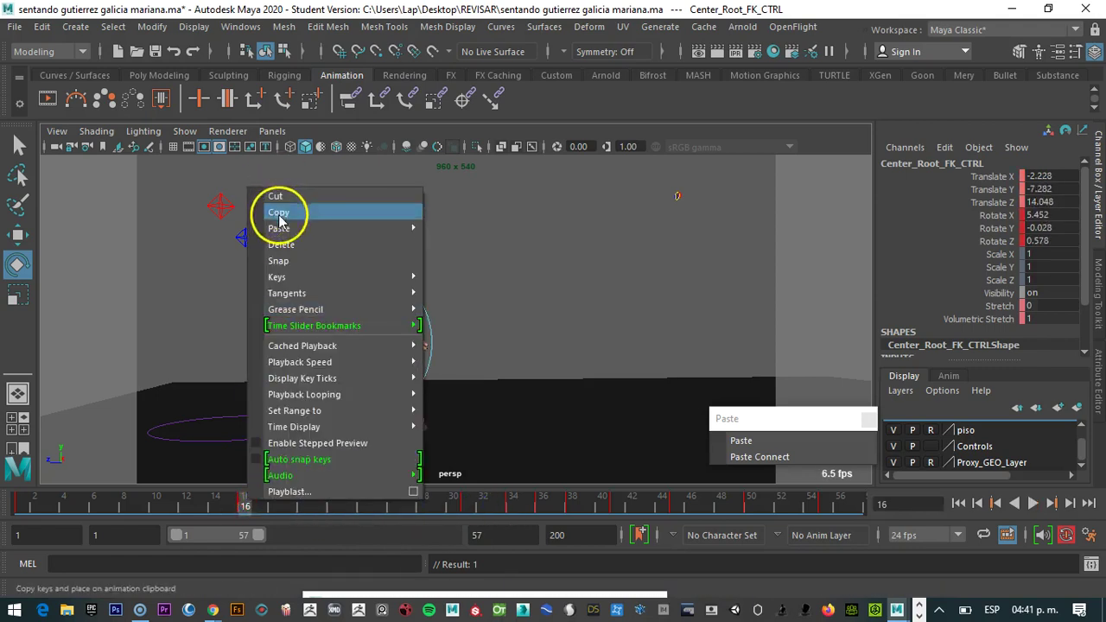
click(279, 213)
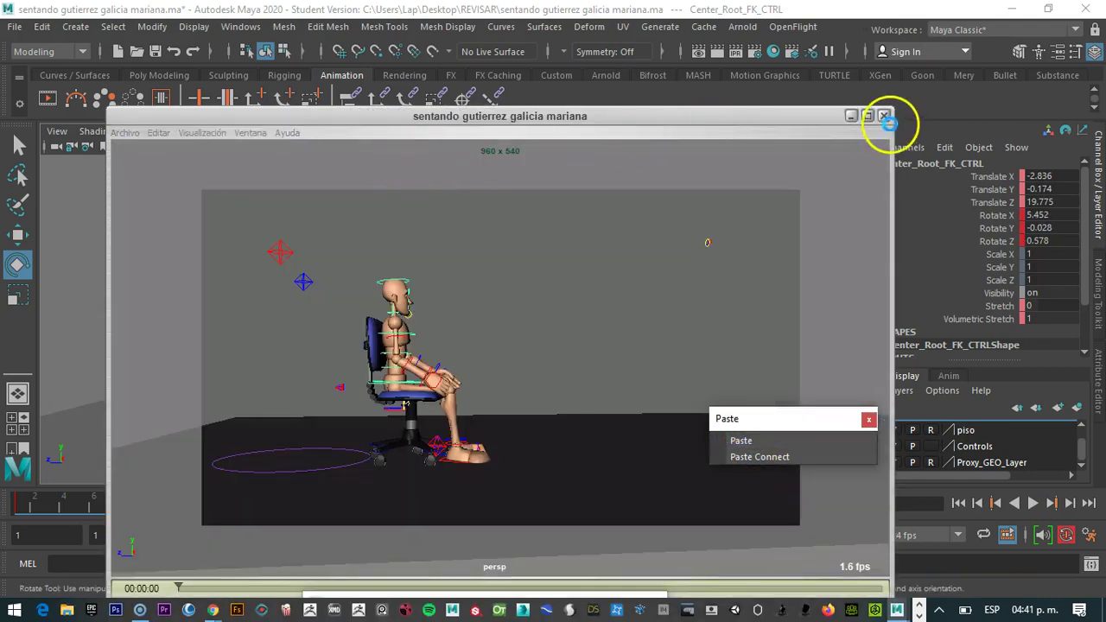
click(884, 117)
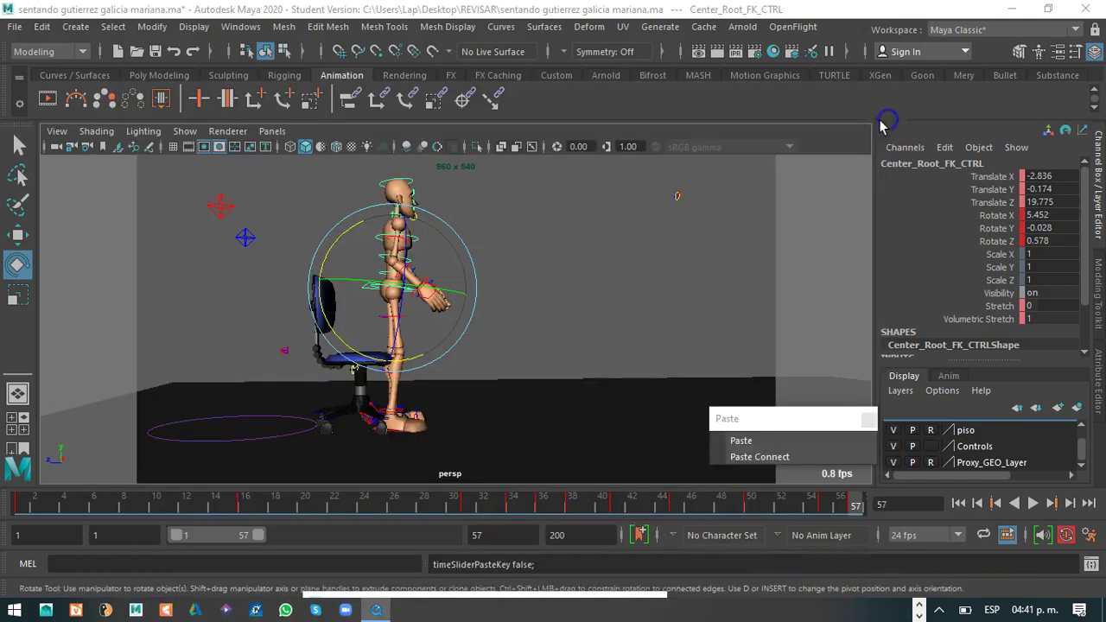
Delete the Center Root keys at frames 34 and 36
mouse_move(570, 510)
mouse_down()
mouse_move(452, 510)
mouse_move(345, 494)
mouse_move(564, 511)
mouse_move(464, 512)
mouse_move(540, 508)
mouse_move(513, 508)
mouse_up()
right_drag(513, 508, 546, 251)
click(543, 505)
right_drag(543, 508, 553, 249)
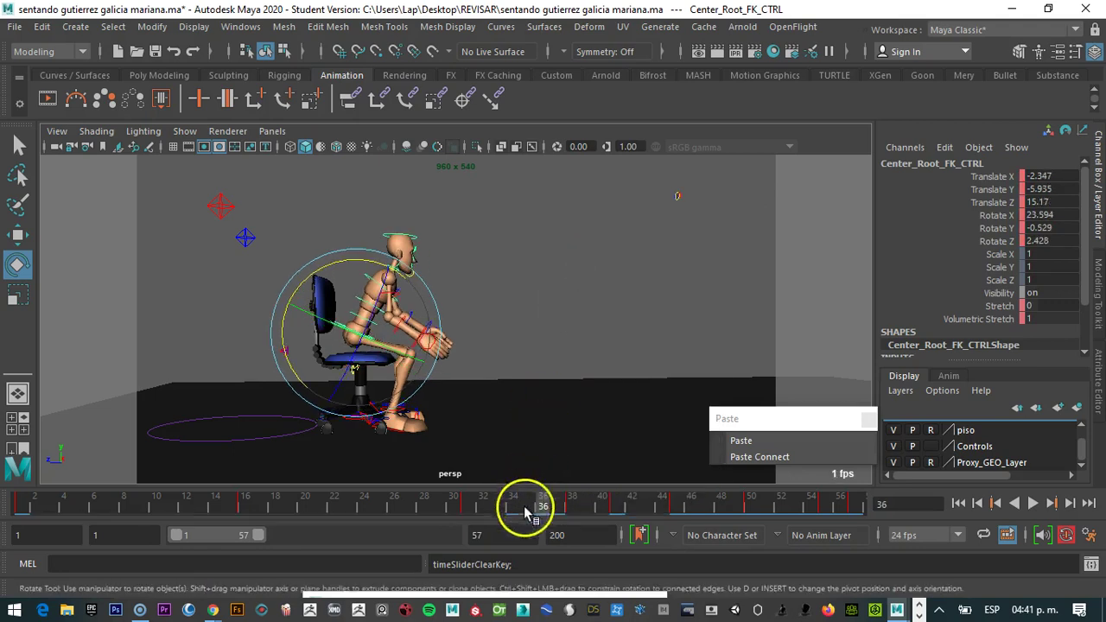
Copy the Center Root key at frame 16 and paste it at frame 31
mouse_move(526, 511)
mouse_down()
mouse_move(218, 514)
mouse_move(439, 515)
mouse_move(247, 510)
mouse_up()
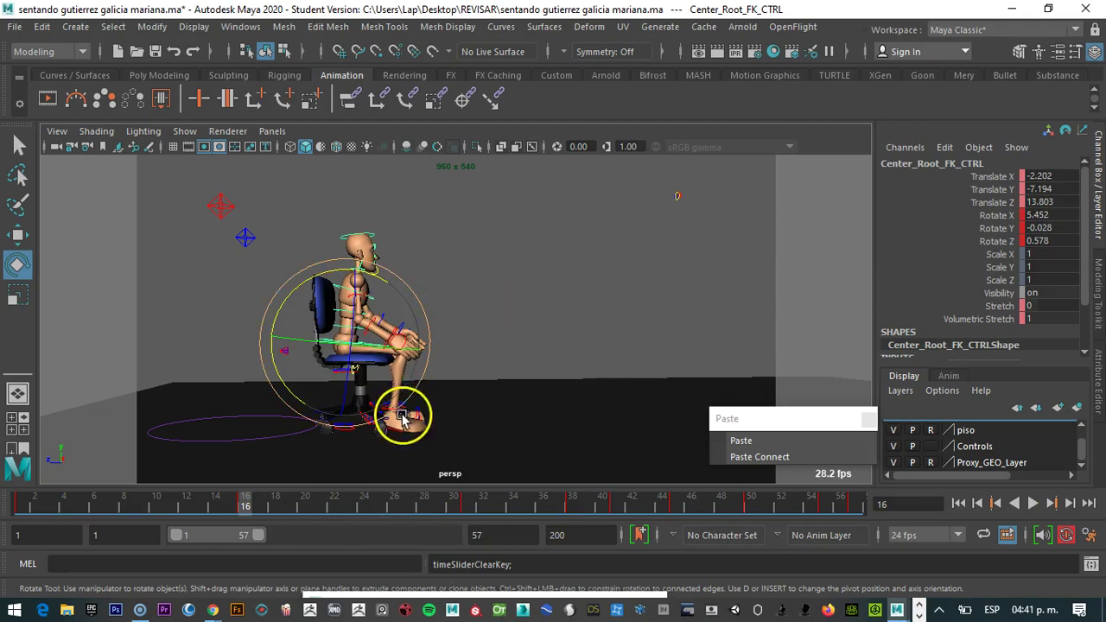
right_click(247, 510)
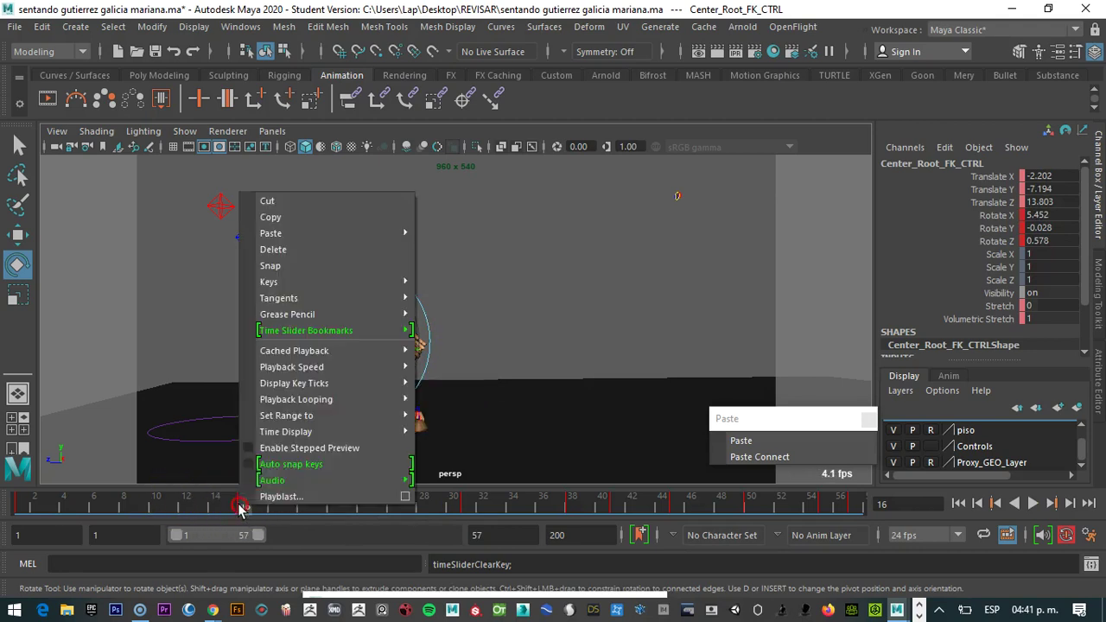
click(279, 228)
click(469, 509)
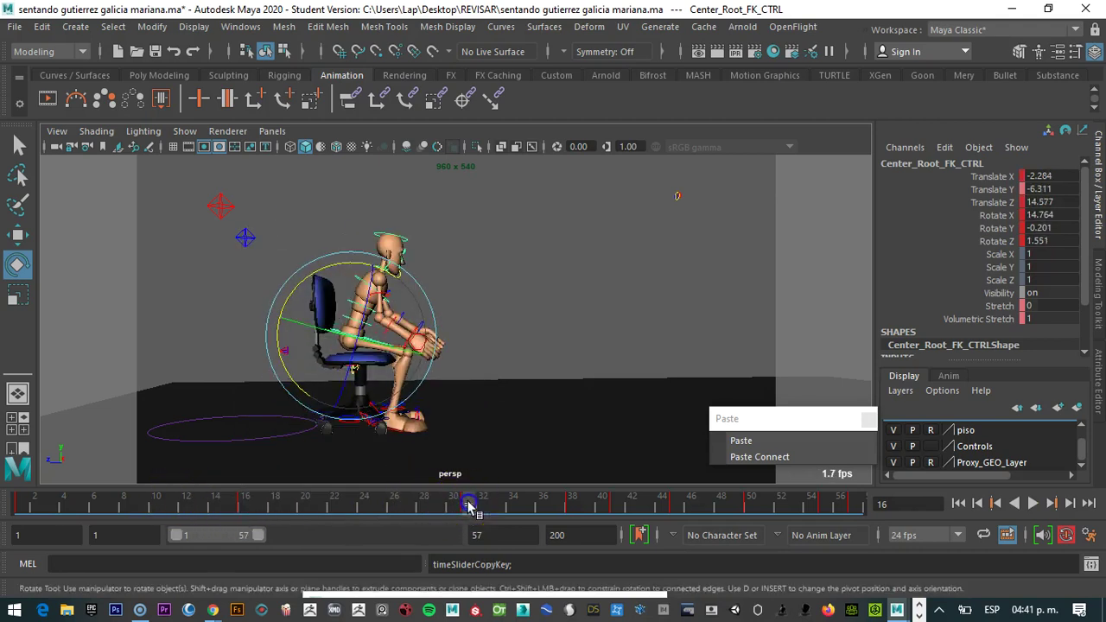
click(740, 440)
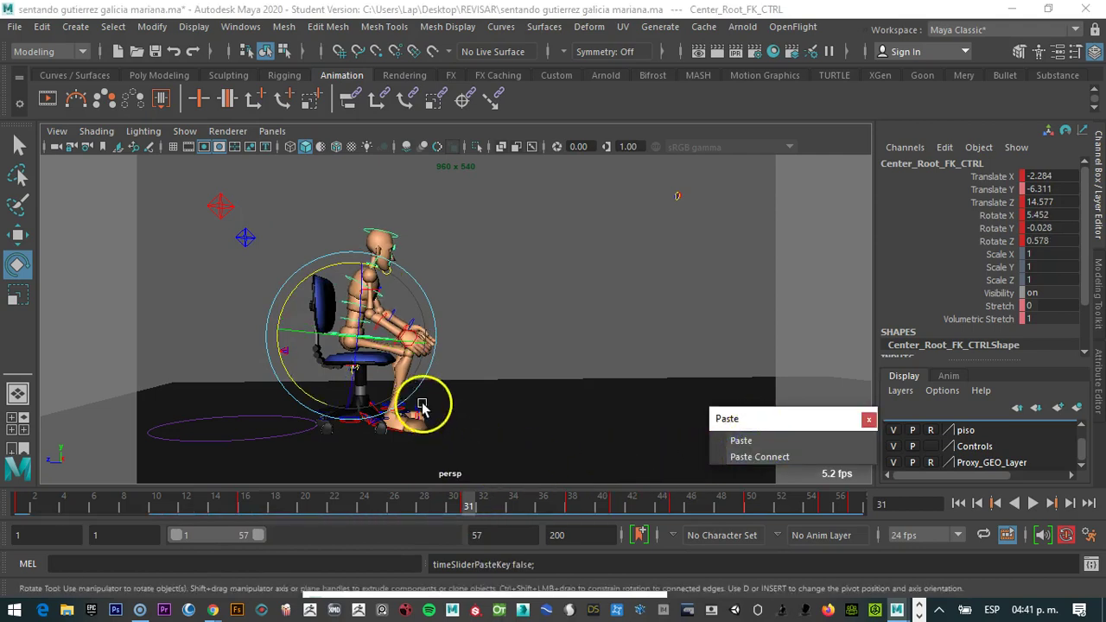
Lower the Center Root at frame 31 to about Translate Y -7.36, comparing the seated height with frame 16 and scrubbing the result
key(w)
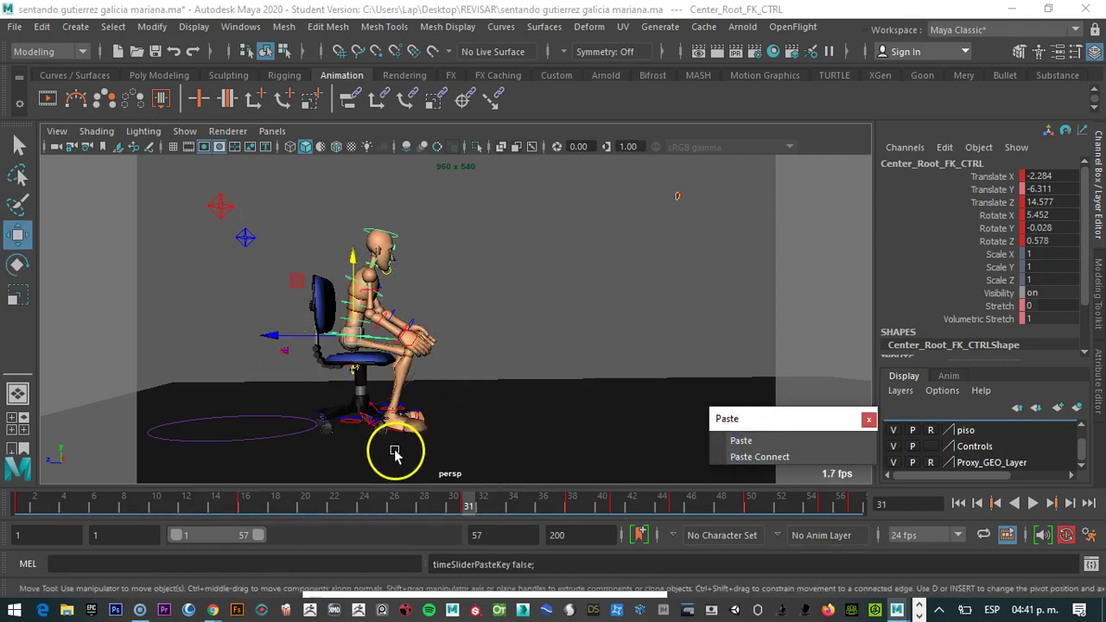
click(244, 506)
click(468, 507)
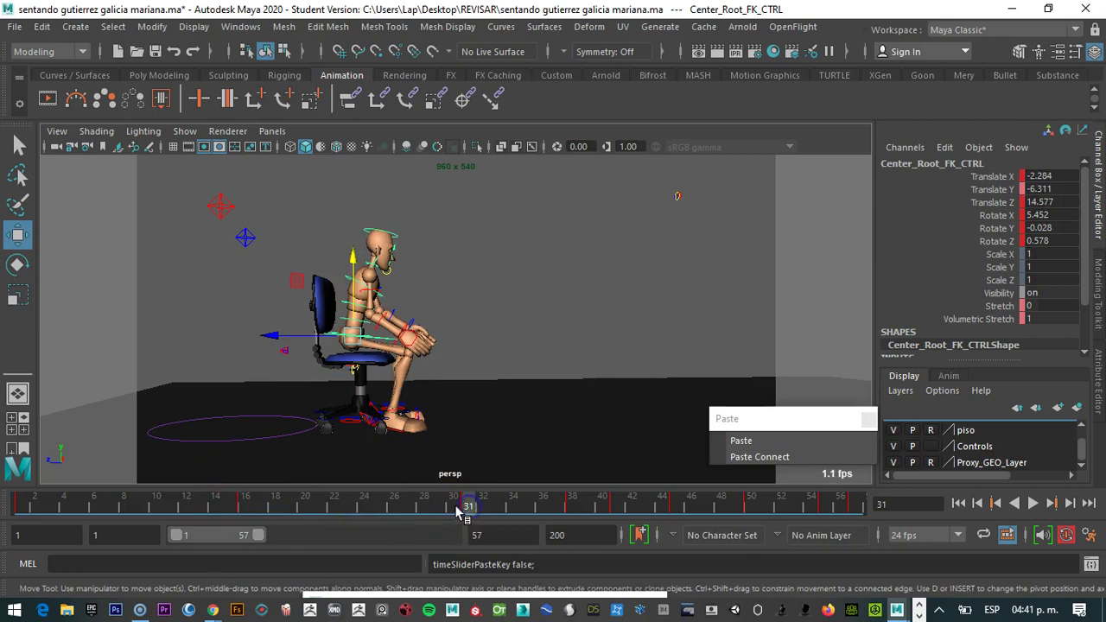
click(246, 507)
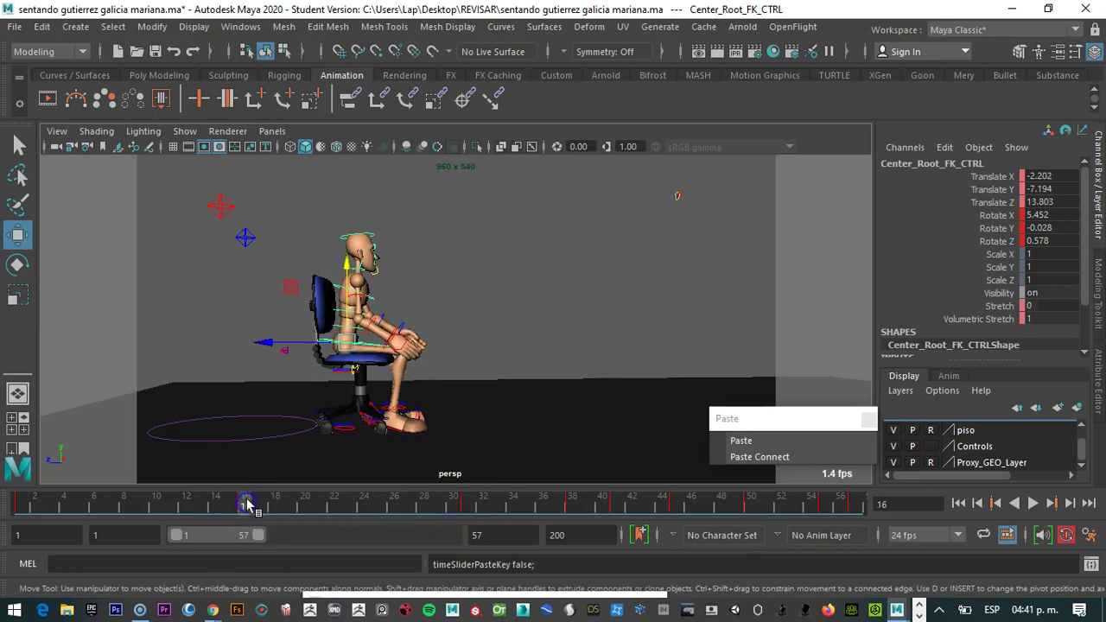
click(467, 507)
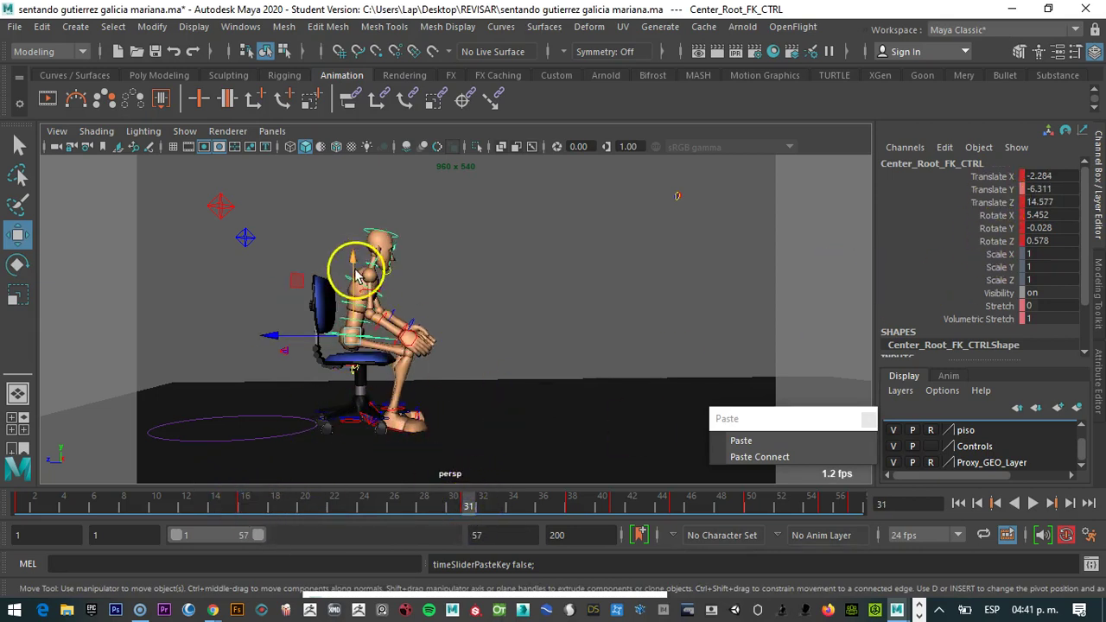
drag(352, 266, 353, 279)
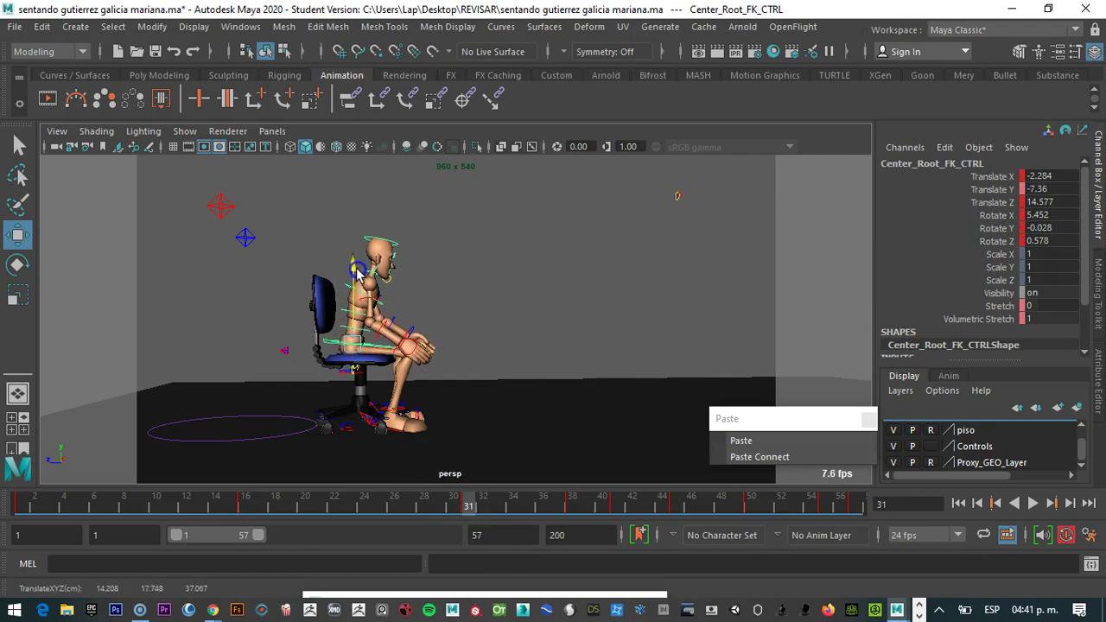
click(244, 507)
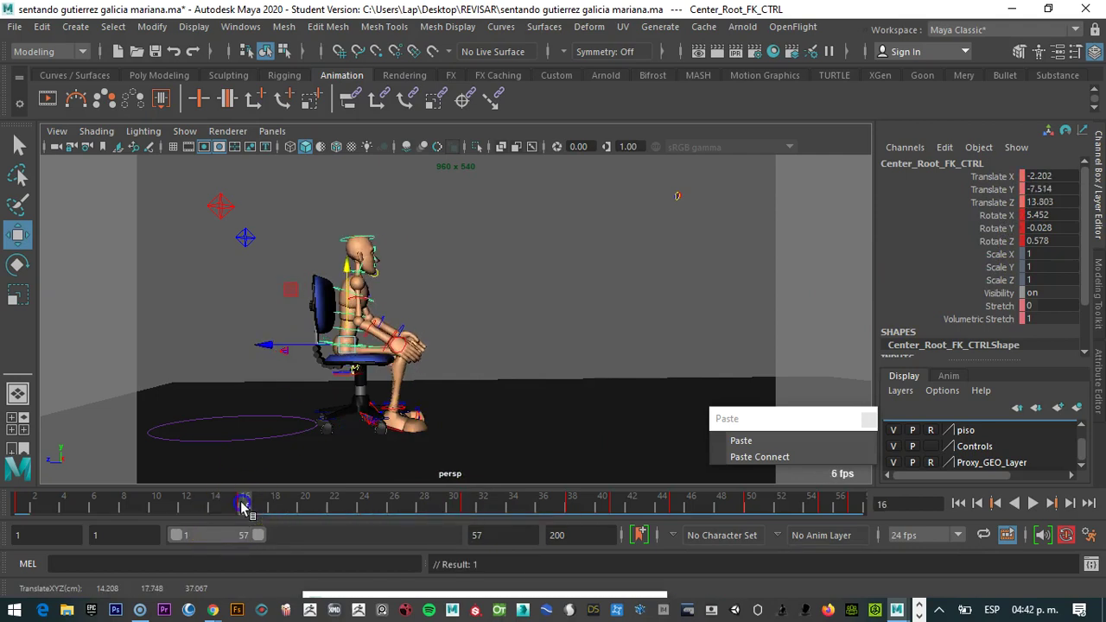
click(471, 508)
drag(467, 508, 273, 510)
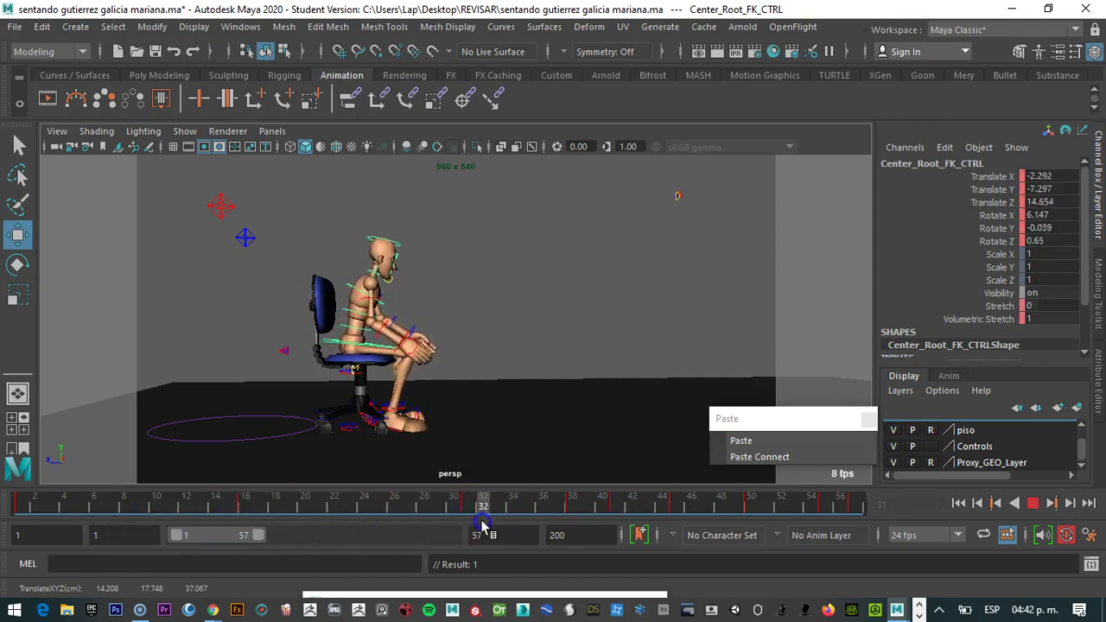
Stop playback and try to delete the foot controls' keys at frame 9
key(Escape)
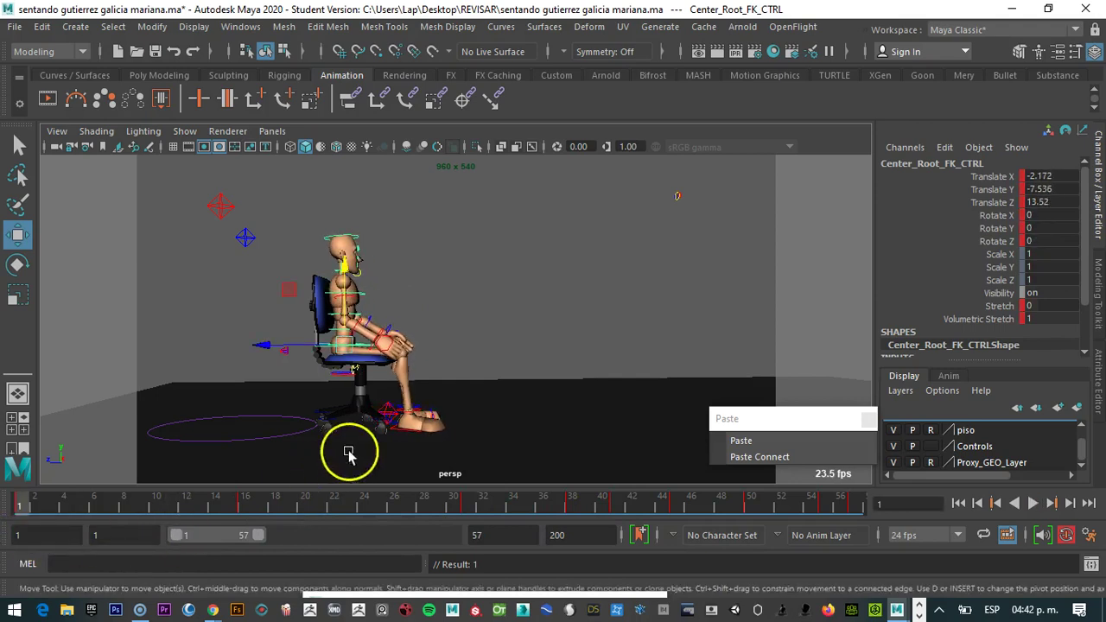
click(386, 415)
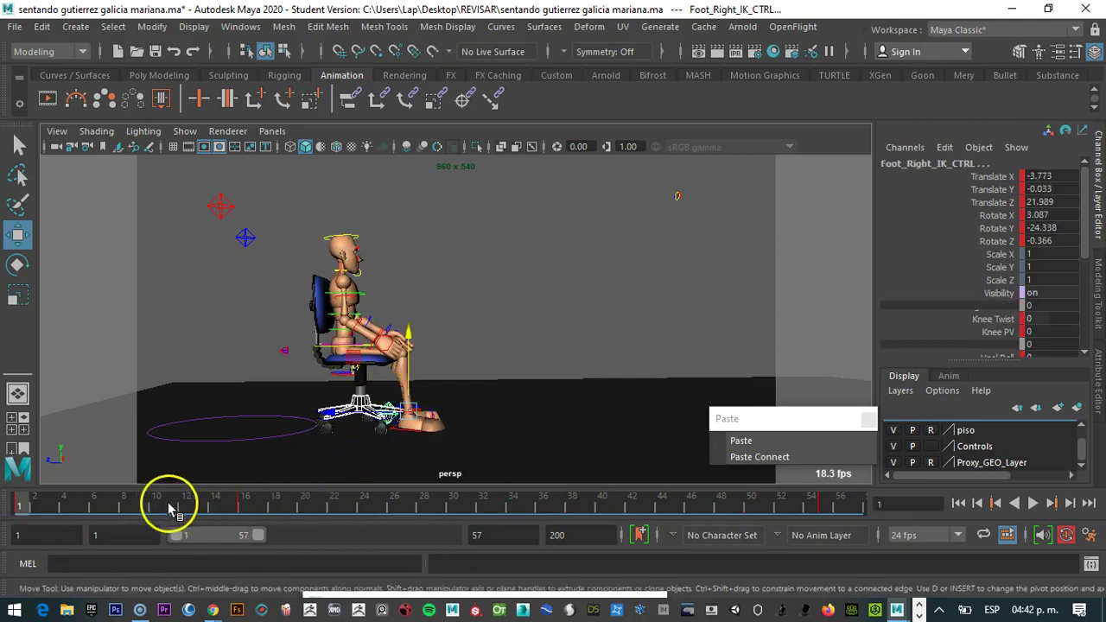
click(136, 505)
right_click(116, 501)
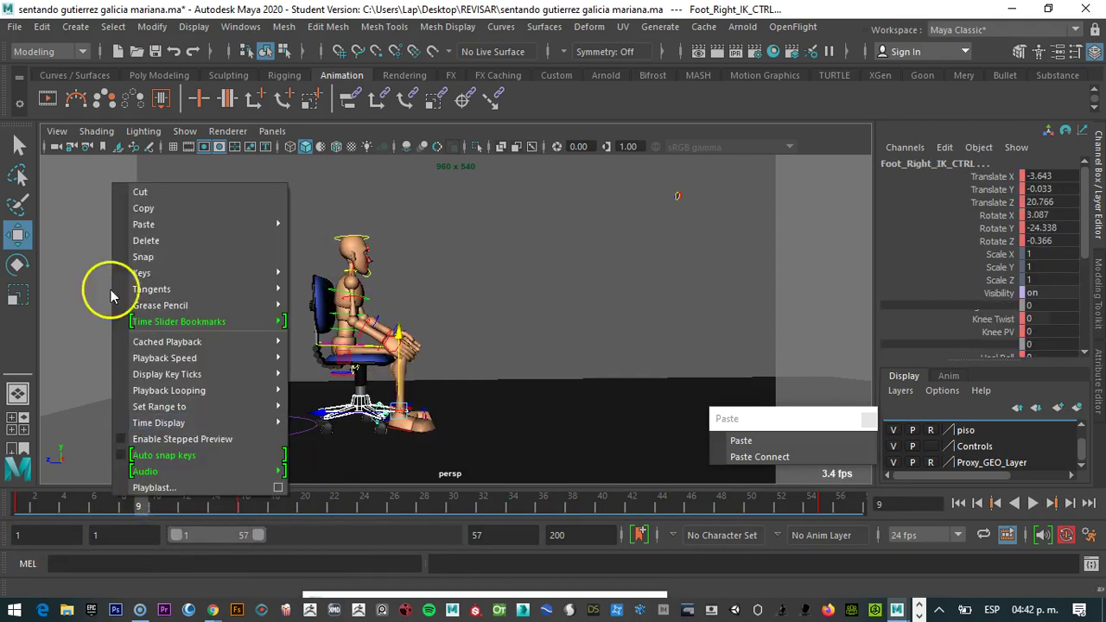
click(147, 242)
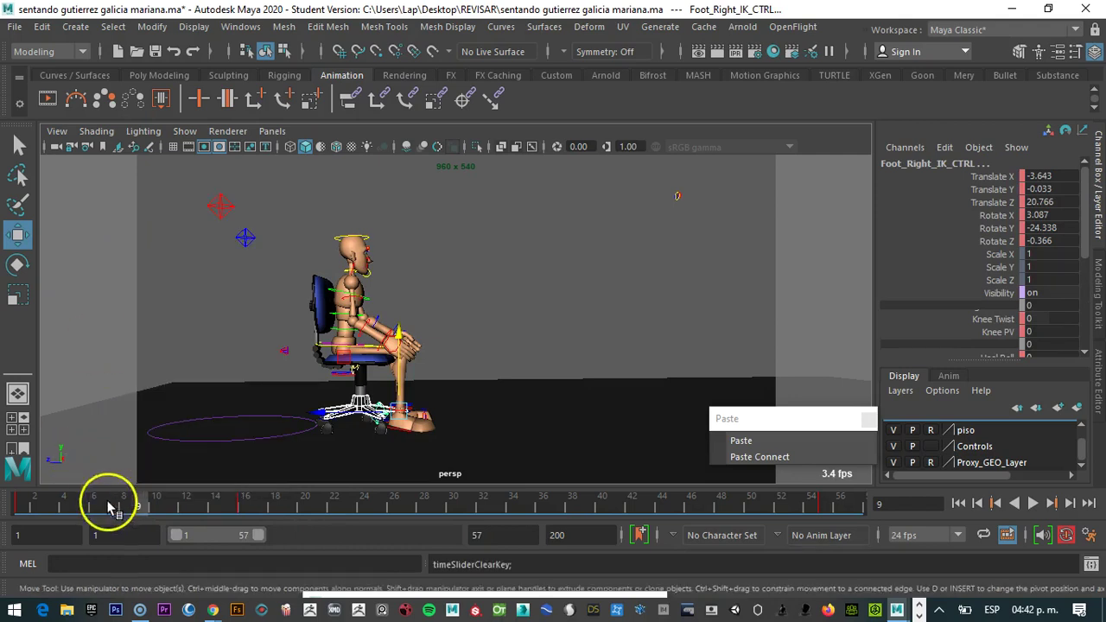
right_click(108, 506)
click(136, 250)
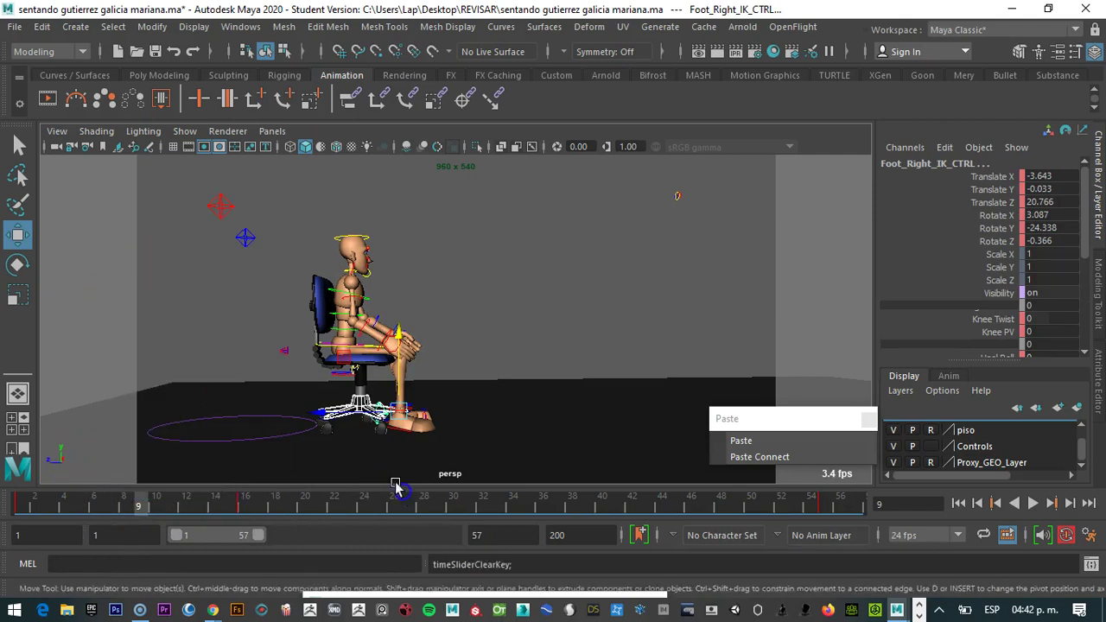
Select both foot IK controls and remove in-between frames at frame 9 until their second key sits at frame 10
click(466, 420)
alt+drag(400, 432, 367, 389)
click(358, 426)
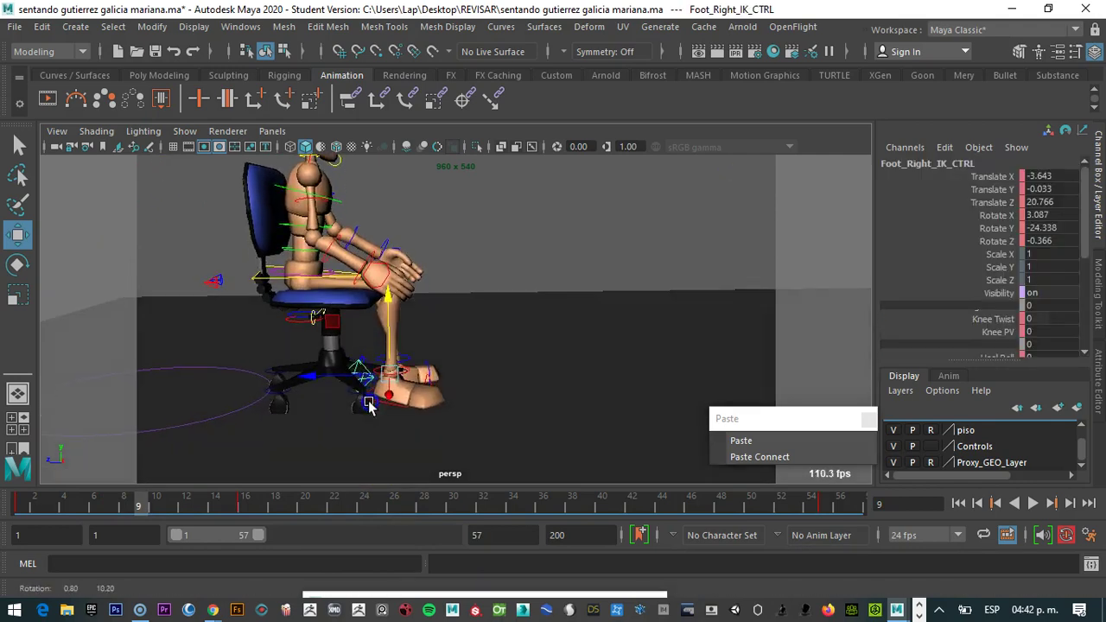
click(368, 355)
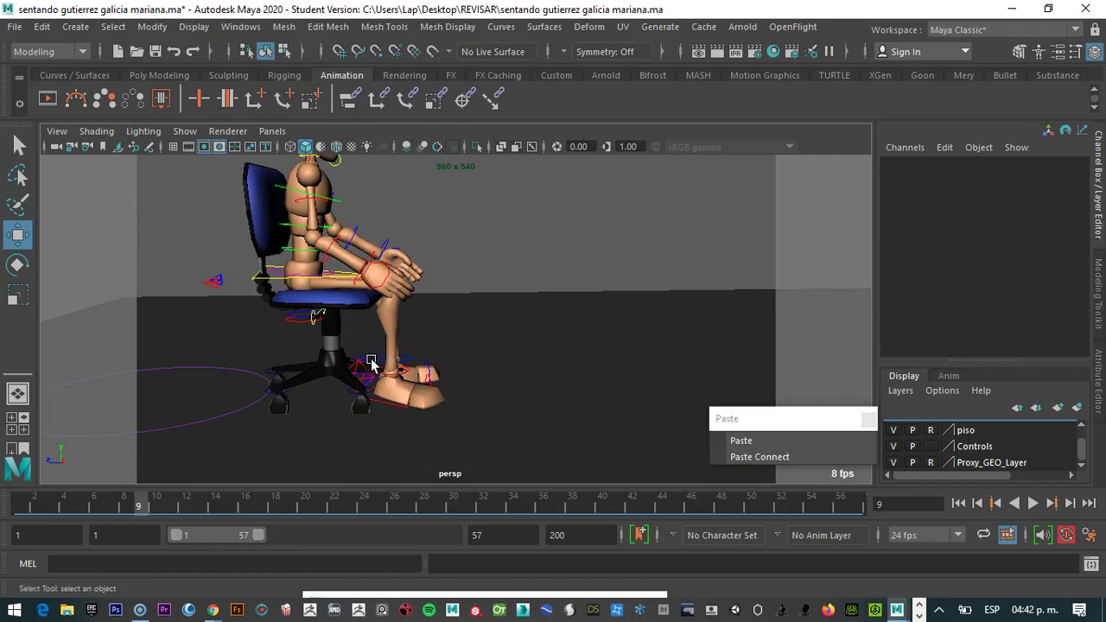
click(363, 361)
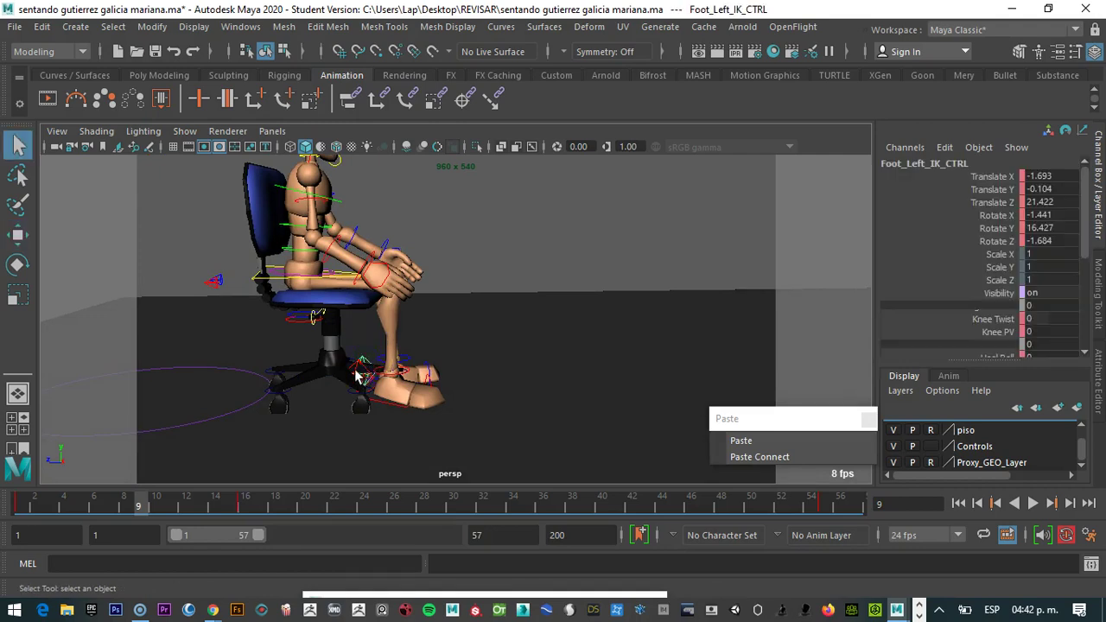
click(357, 371)
right_click(98, 510)
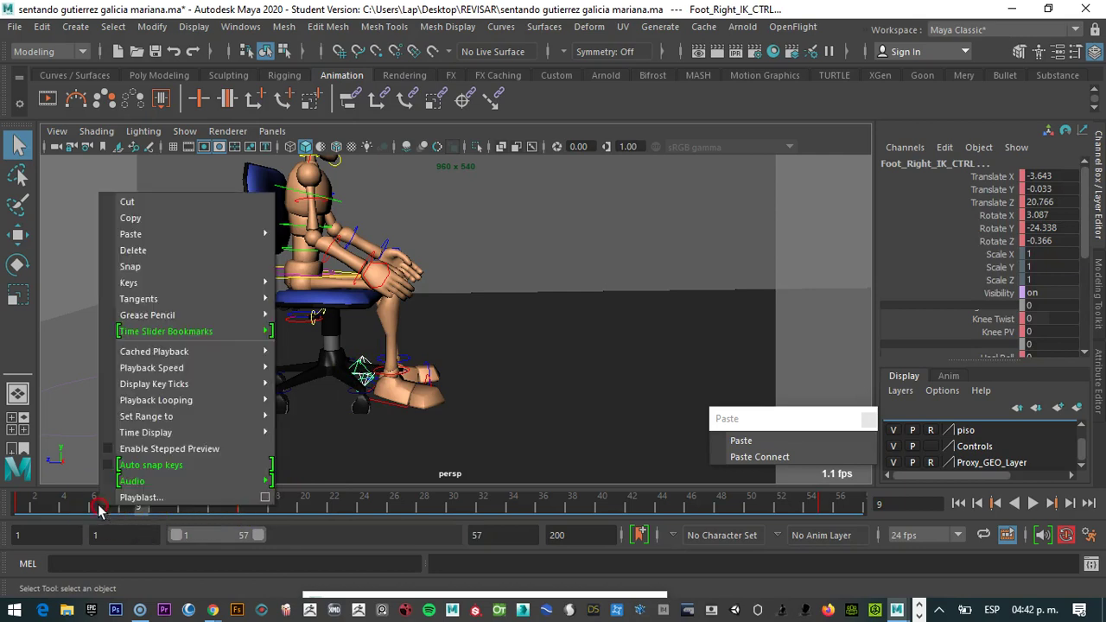
mouse_move(173, 285)
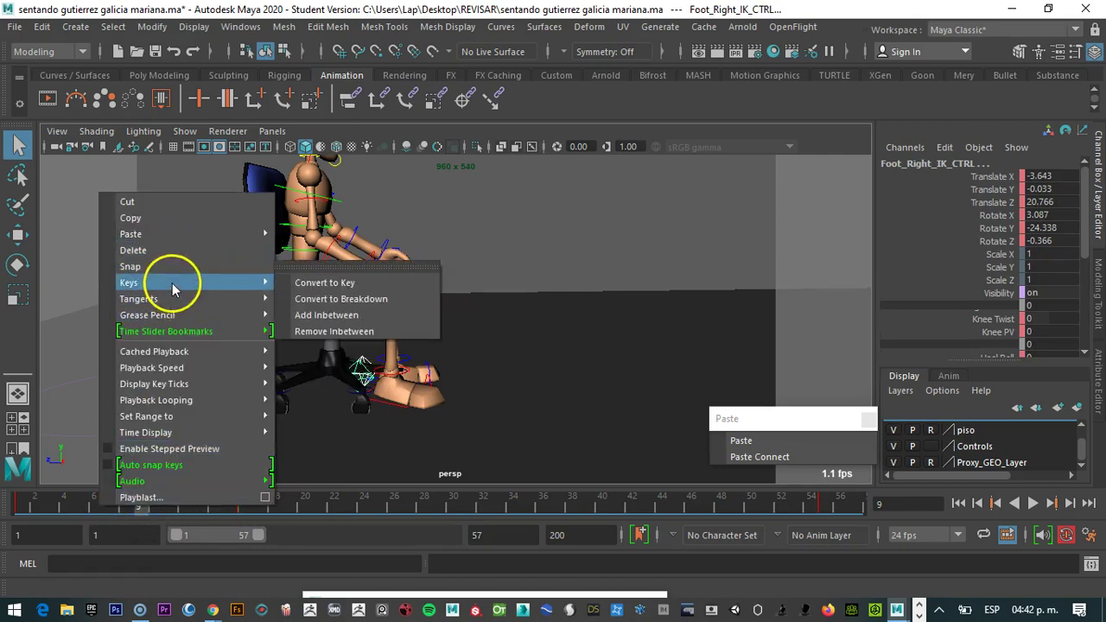
click(333, 332)
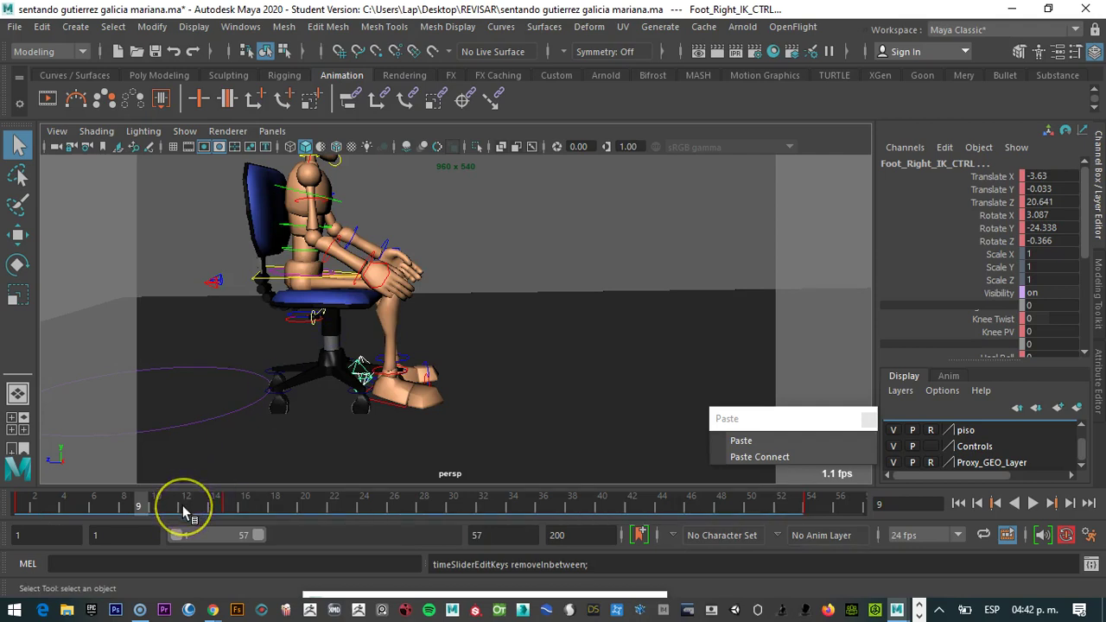
drag(183, 505, 730, 484)
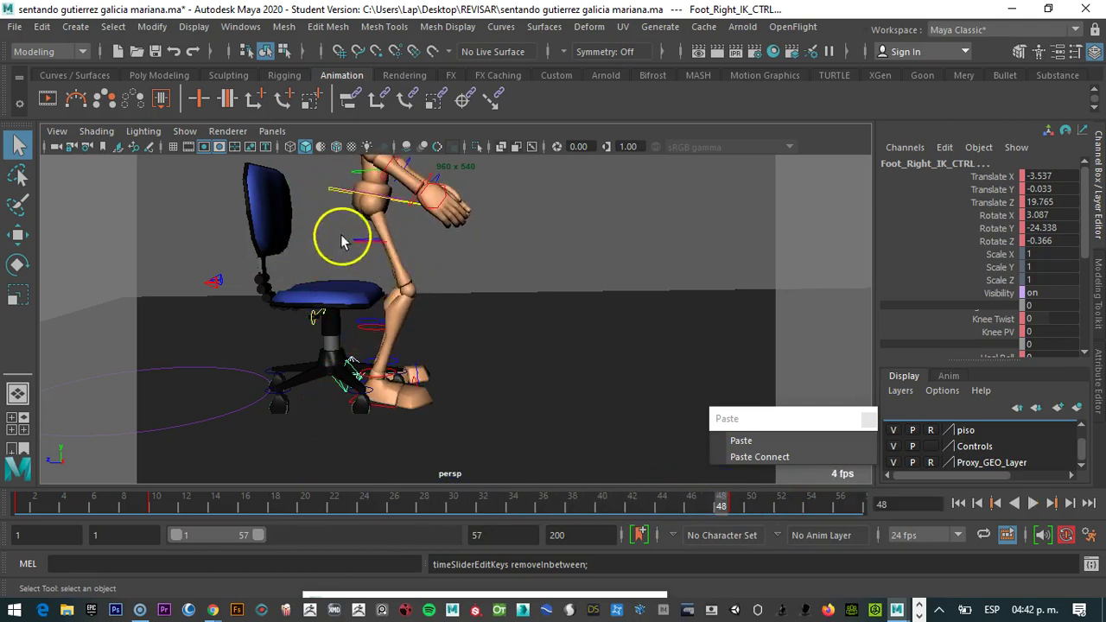
Scrub to frame 23 and try to remove in-between frames there
click(336, 194)
drag(246, 503, 355, 505)
right_drag(328, 511, 551, 329)
click(390, 413)
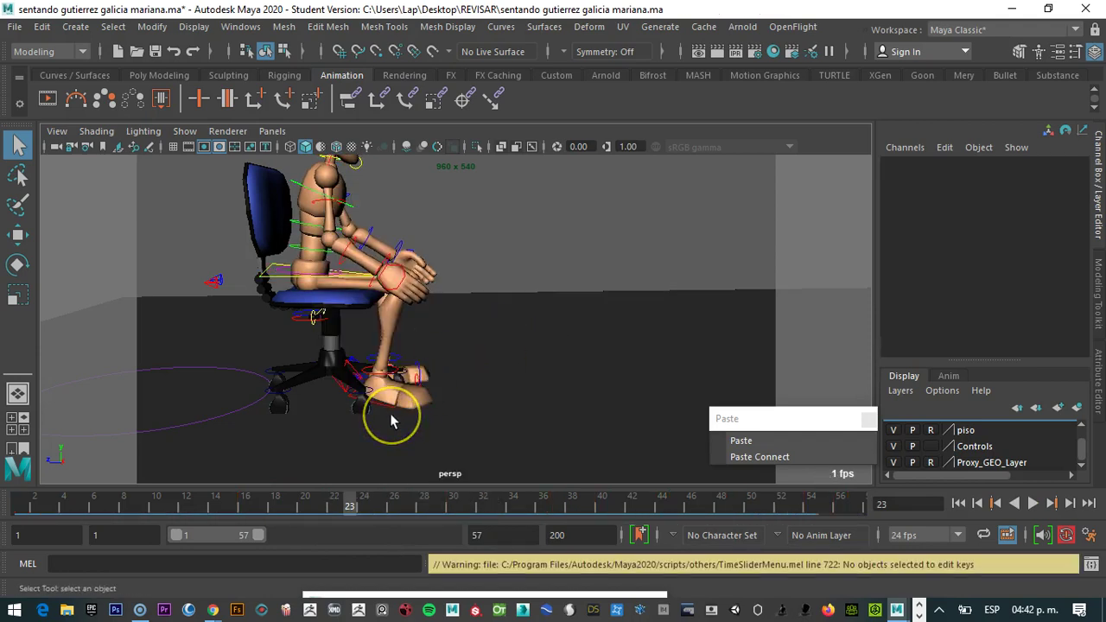
Select the Center Root control and remove in-between frames at frame 21, bringing its frame 31 key to frame 22
click(267, 284)
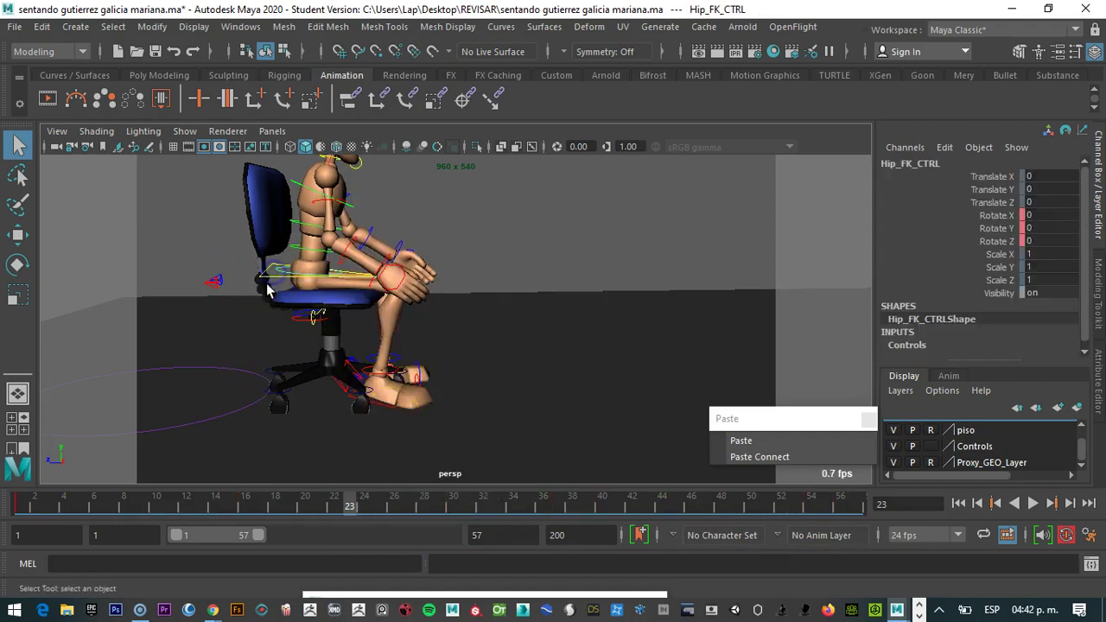
click(271, 286)
drag(348, 489, 325, 503)
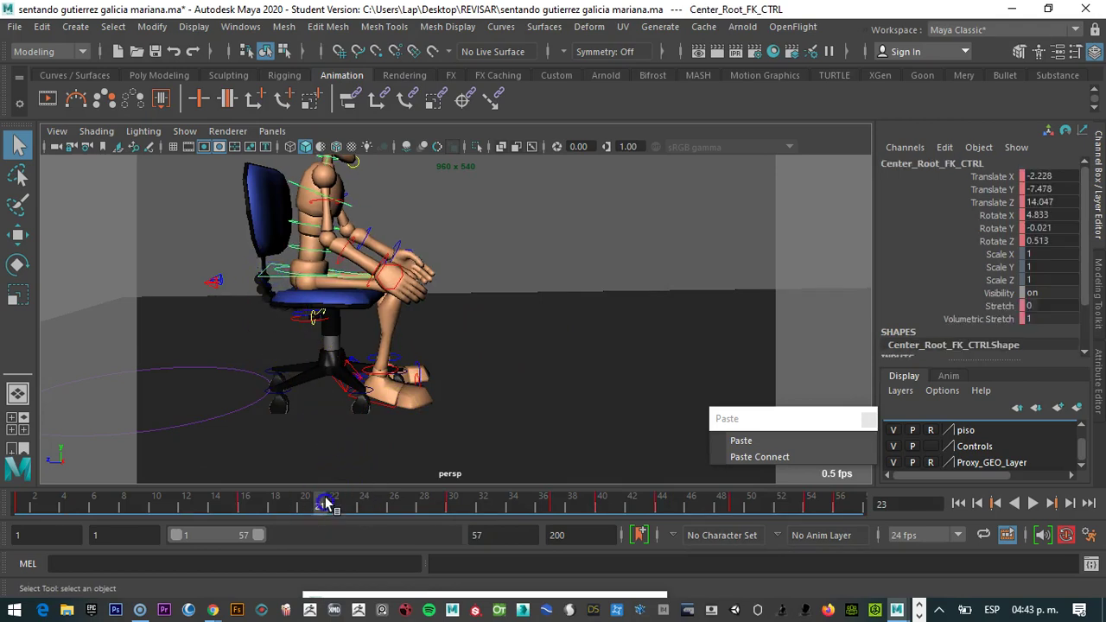
click(331, 504)
key(alt+shift+comma)
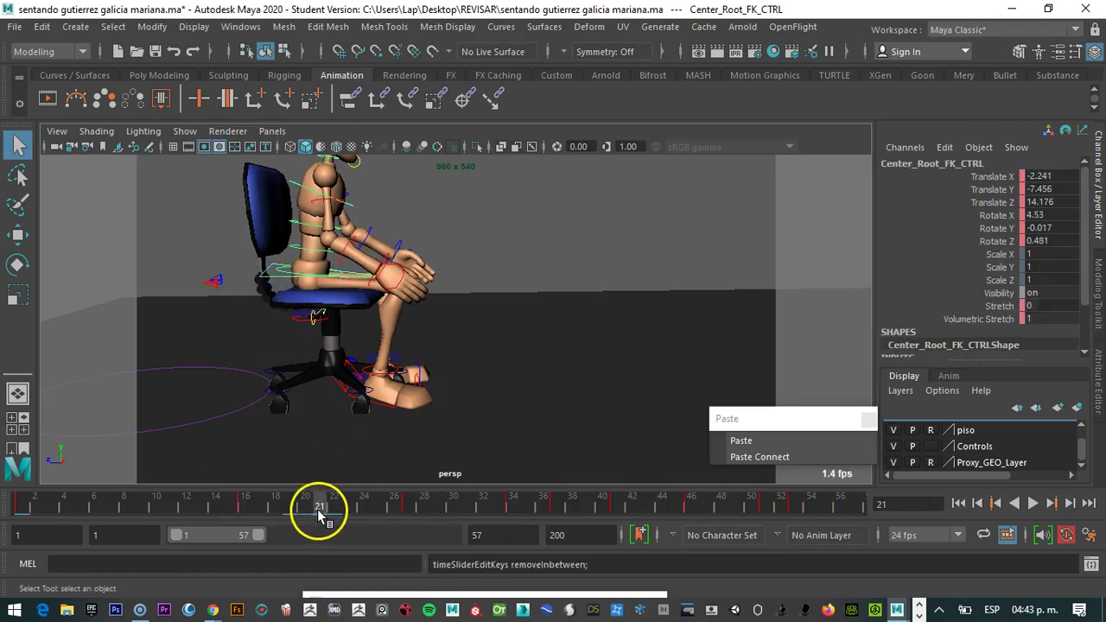
Tighten the spacing of the following Center Root keys by removing in-between frames, including at frames 23, 25 and 38
drag(317, 508, 353, 503)
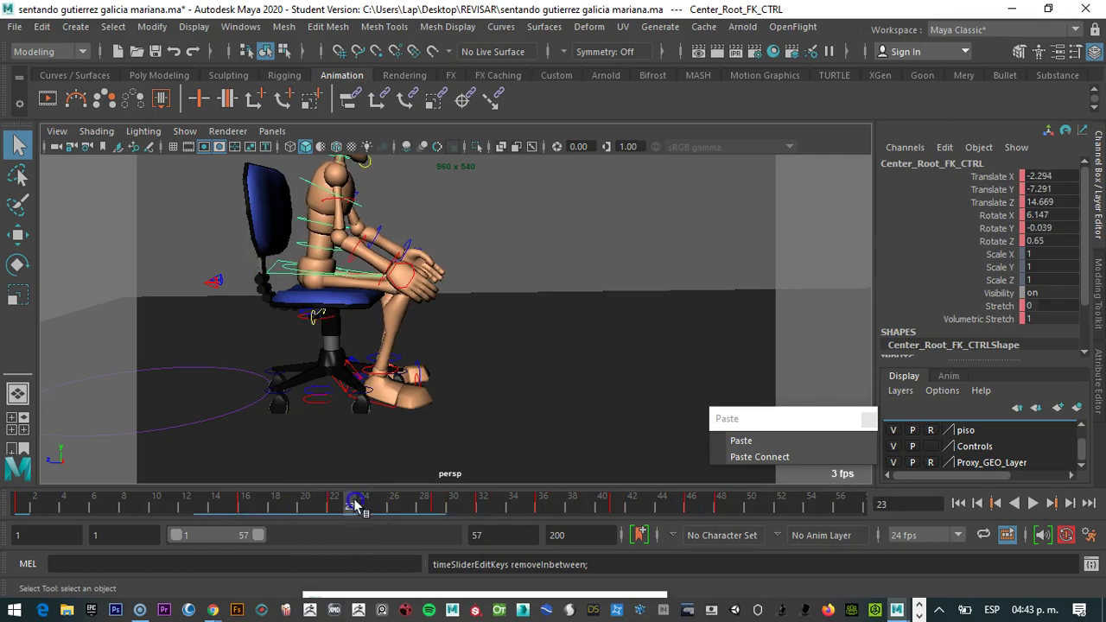
key(alt+shift+comma)
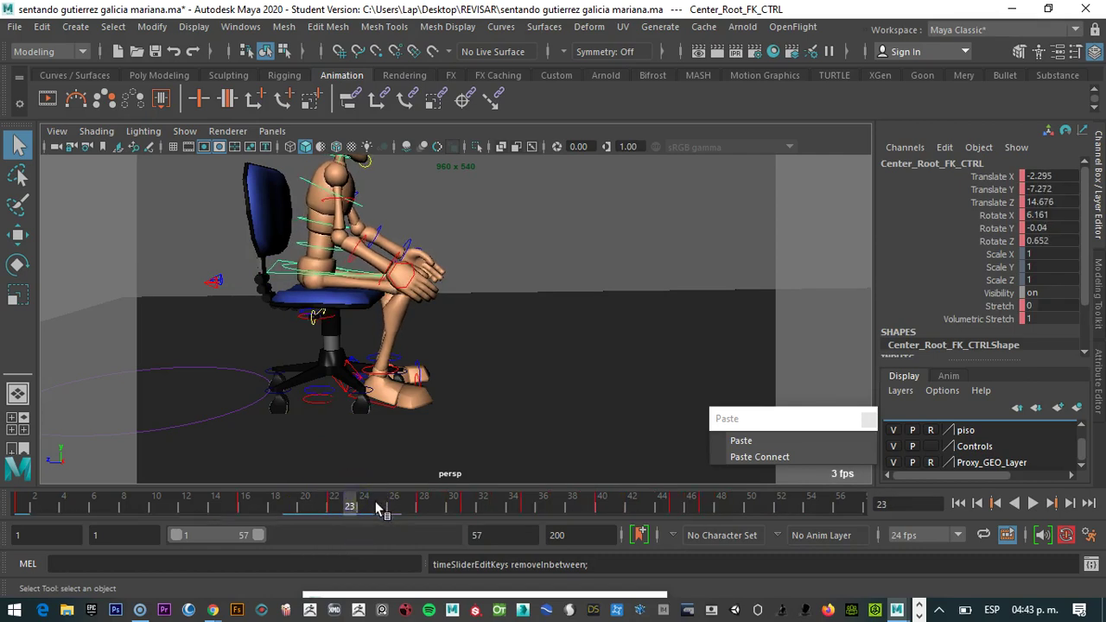
drag(372, 506, 389, 535)
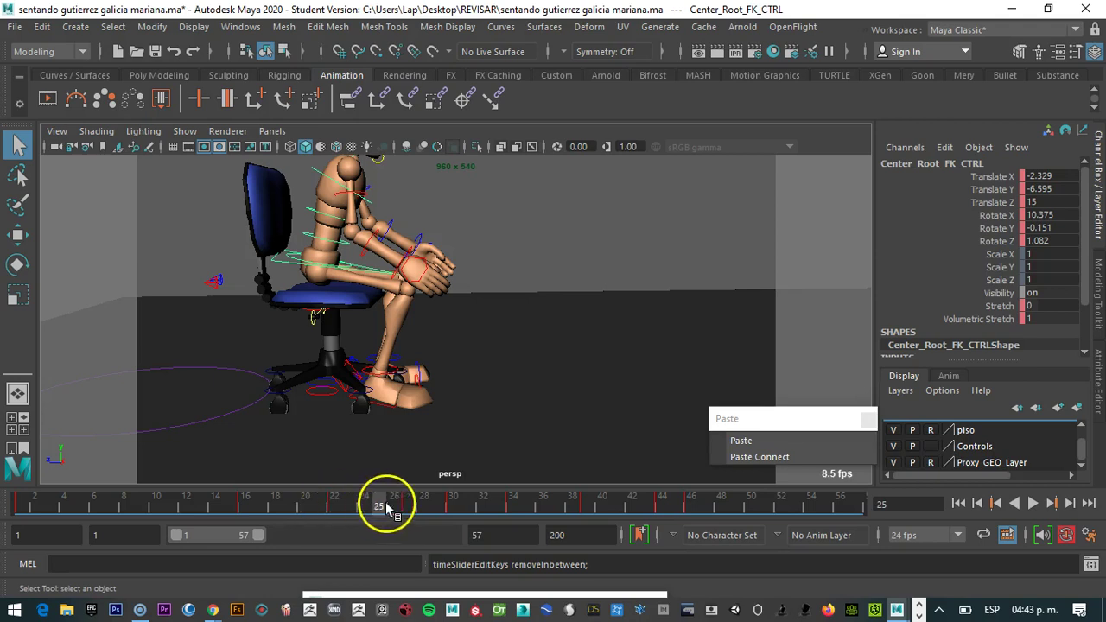
drag(380, 505, 536, 506)
click(570, 504)
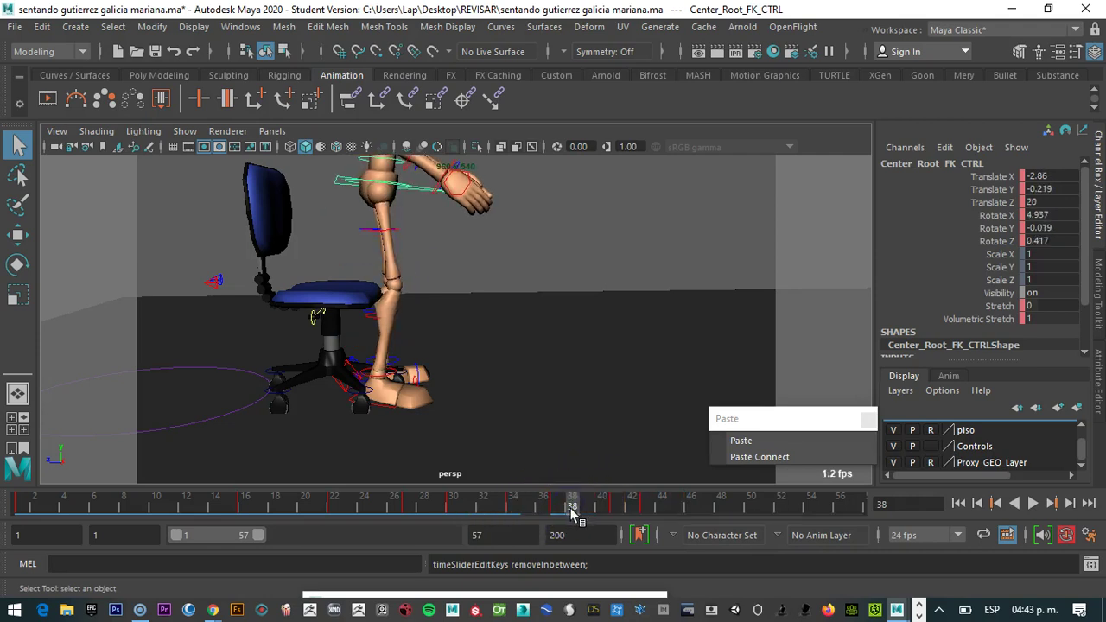
Remove further in-between frames so the Center Root keys after frame 1 run from 11 to 35, and play the animation
click(469, 508)
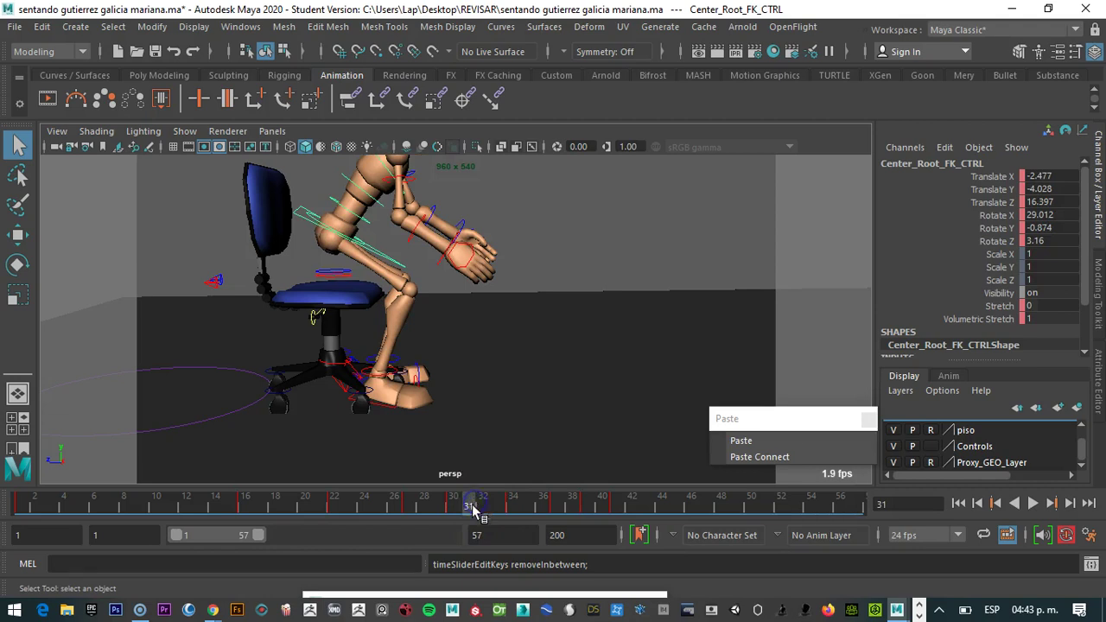
drag(481, 513, 333, 516)
key(alt+v)
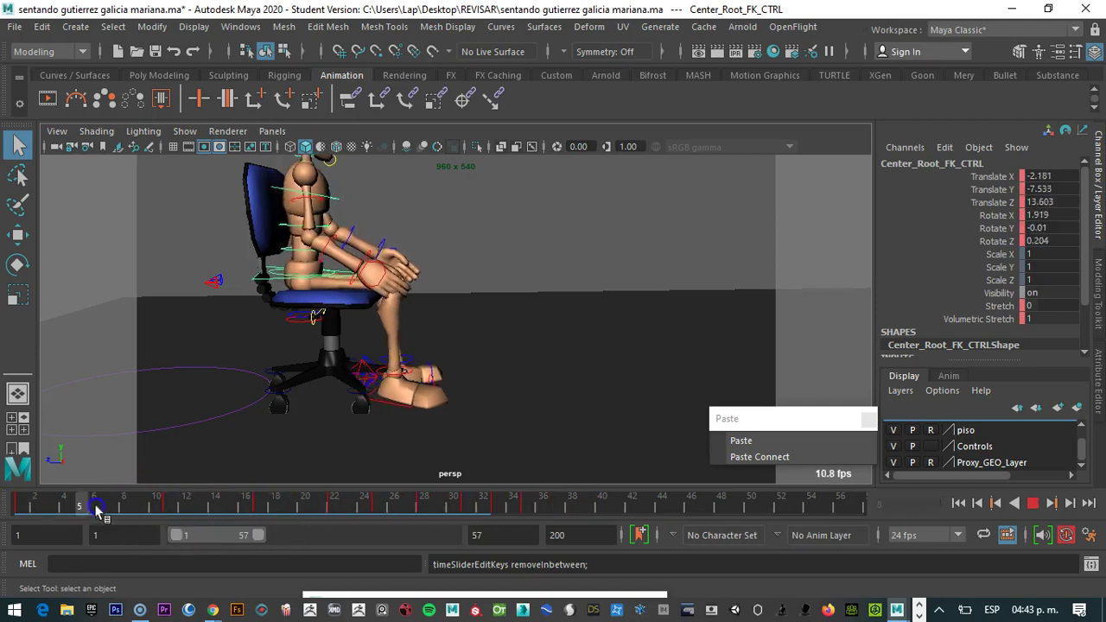
drag(471, 513, 502, 506)
Select the waist and torso controls and delete their keys at frames 34 and 50
alt+right_drag(497, 467, 505, 427)
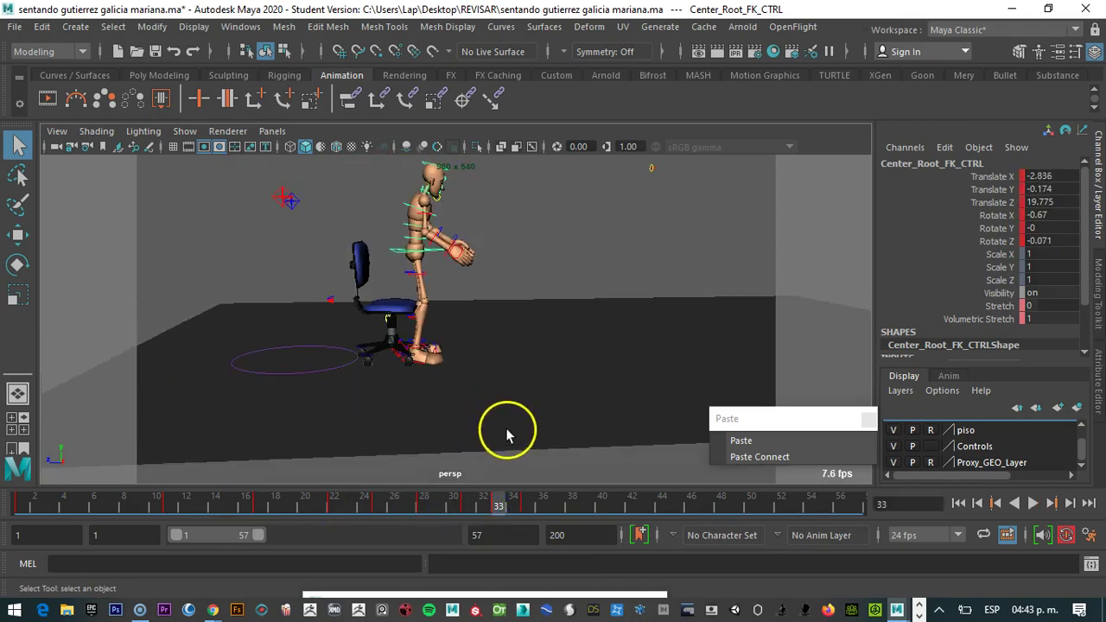
click(413, 246)
click(510, 505)
right_click(510, 506)
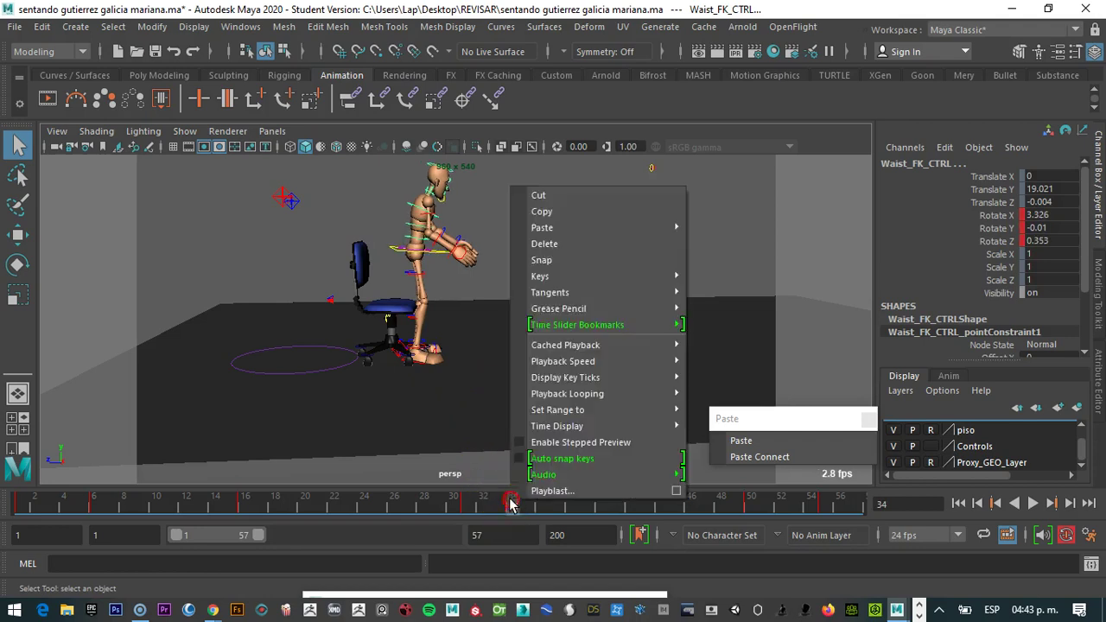
click(541, 242)
drag(497, 501, 741, 495)
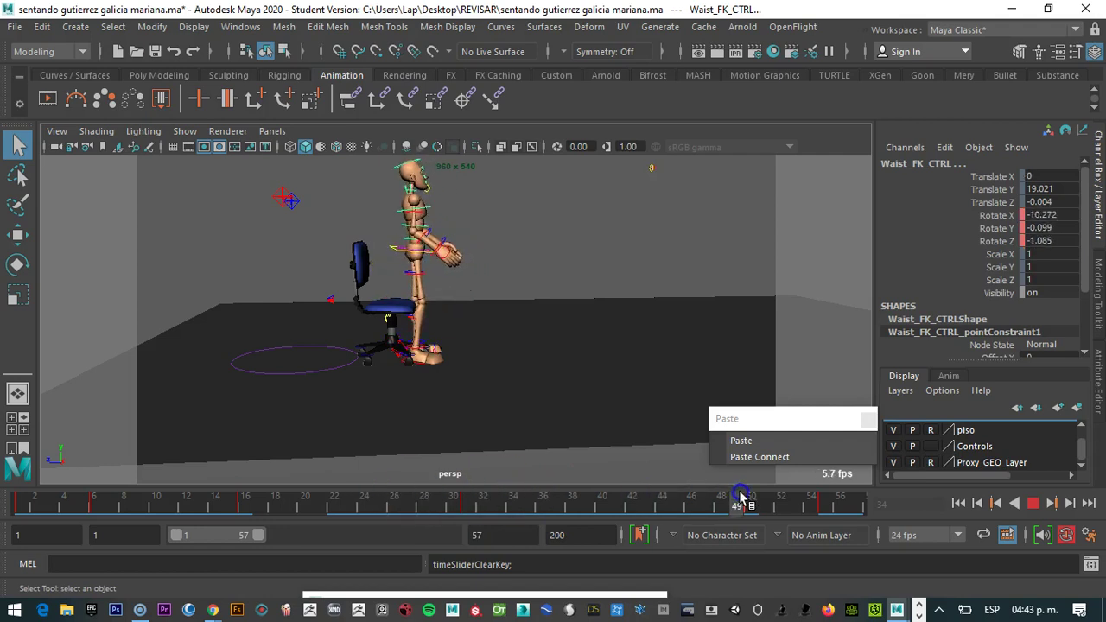
right_click(750, 501)
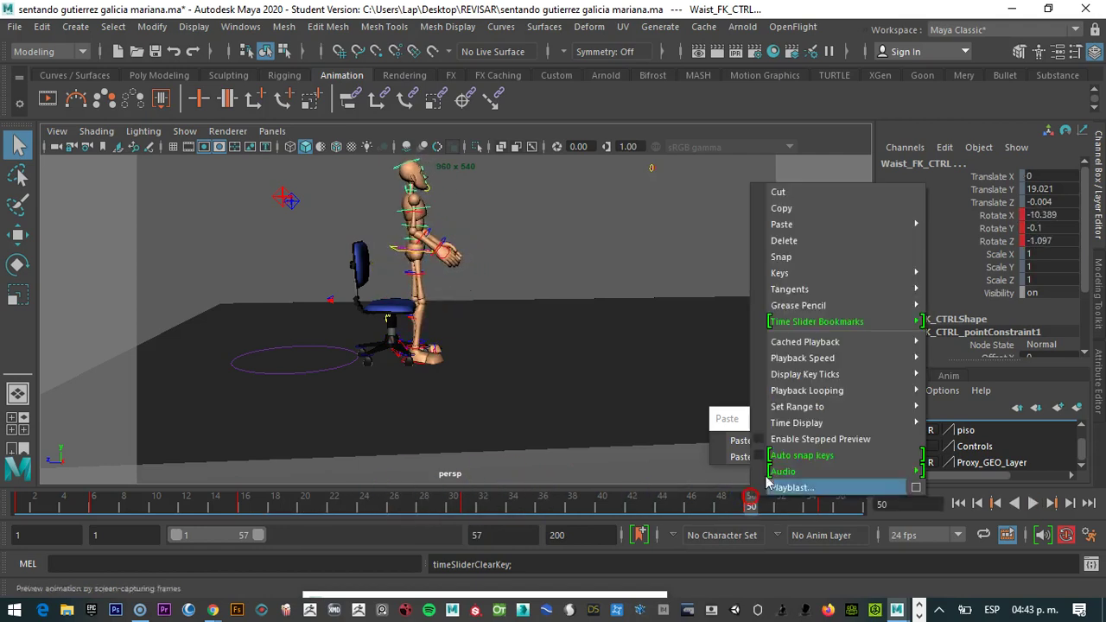
click(794, 241)
Rotate the waist and torso controls backward at frame 33 to about Rotate X -2.18
drag(789, 509, 464, 501)
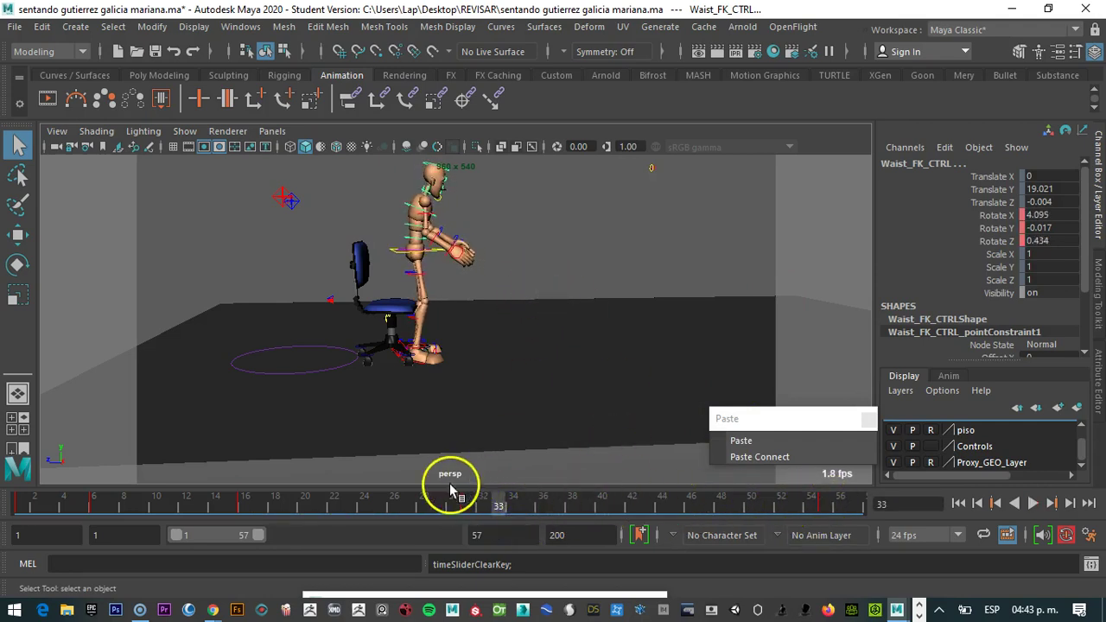
key(e)
drag(355, 207, 337, 216)
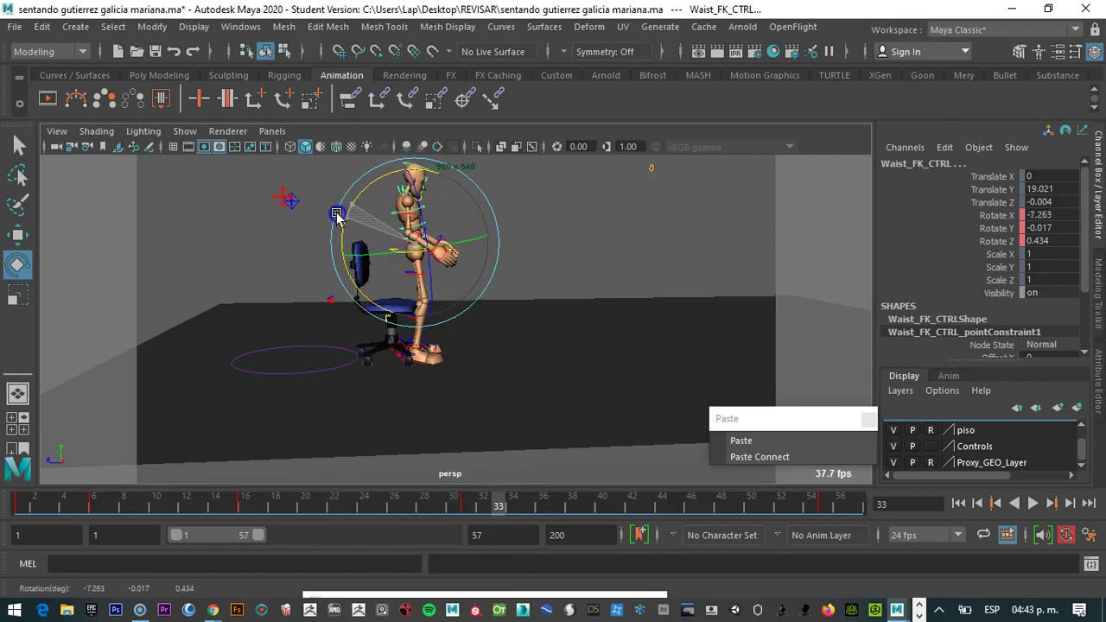
Delete the waist and torso key at frame 31 and scrub the stand-up motion around frame 29
mouse_move(483, 505)
mouse_down()
mouse_move(407, 502)
mouse_move(558, 505)
mouse_move(464, 506)
mouse_up()
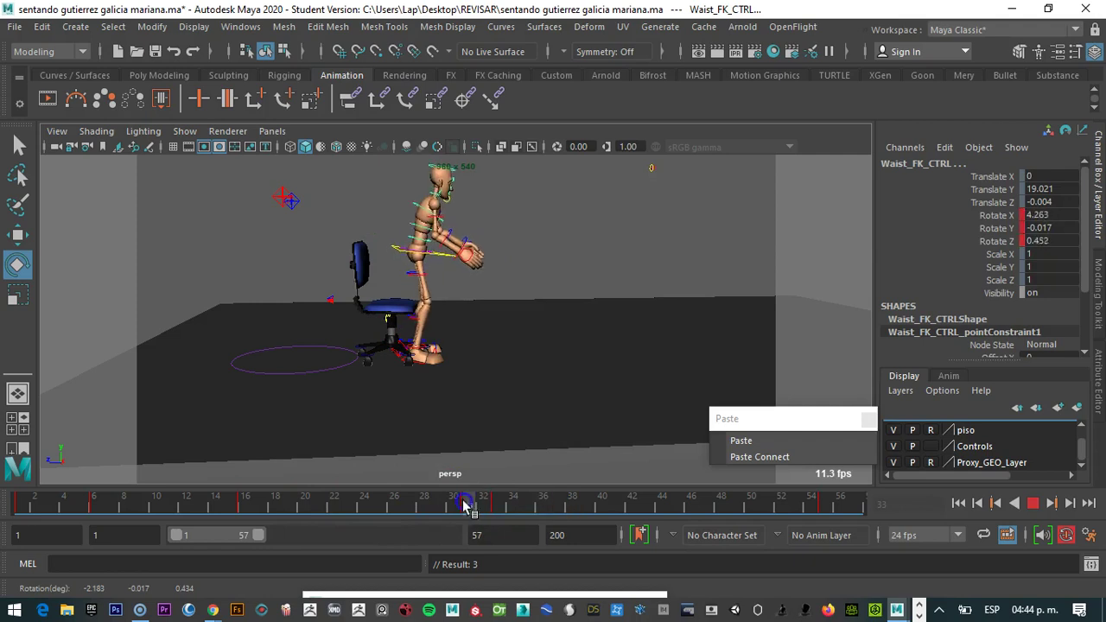
right_click(464, 505)
click(481, 302)
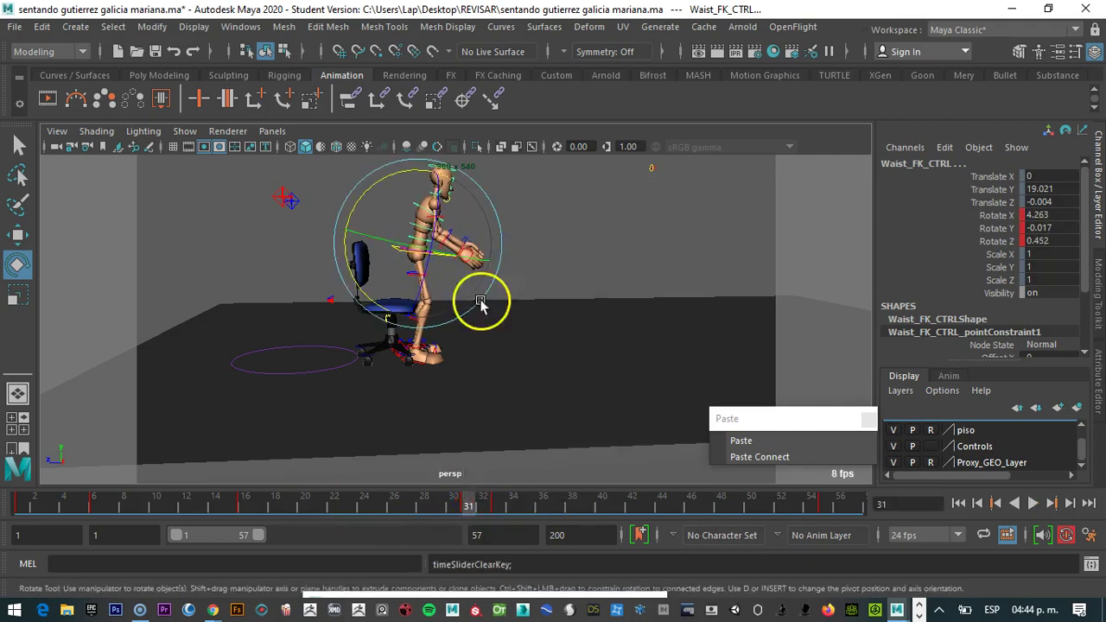
click(469, 506)
drag(484, 501, 439, 452)
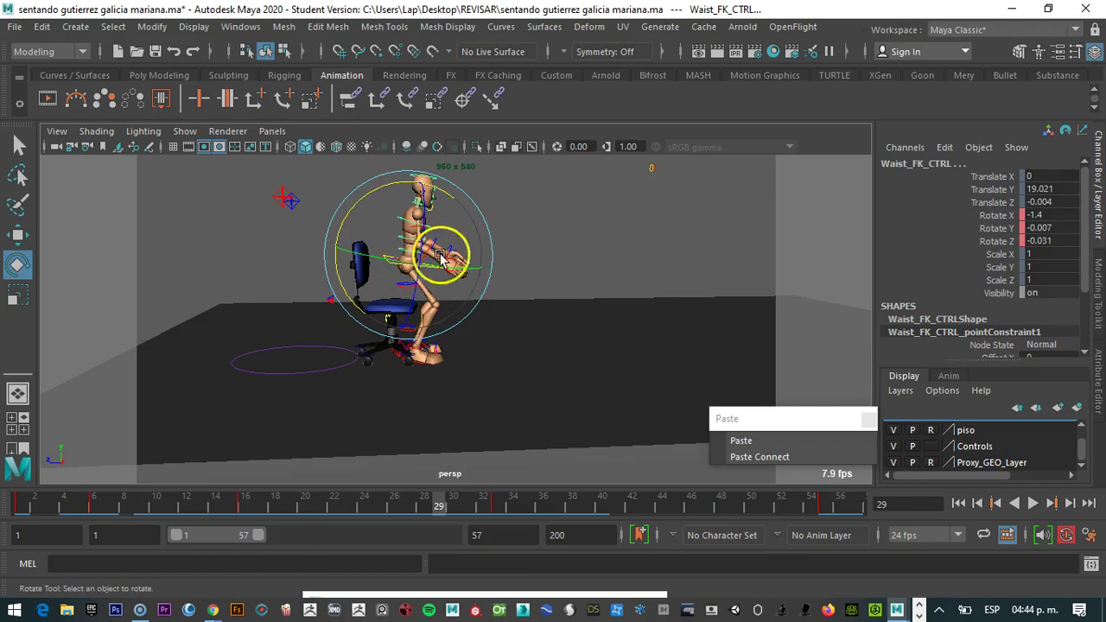
Create a motion trail for the Center Root control and scrub up to frame 28 to examine its path
click(445, 259)
click(439, 261)
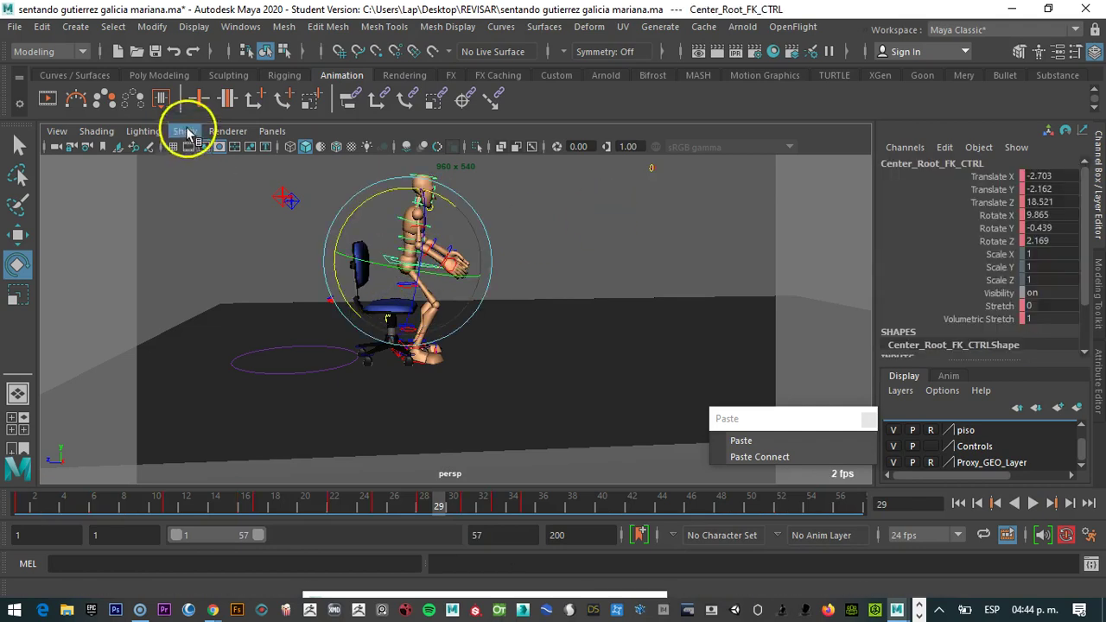
click(78, 100)
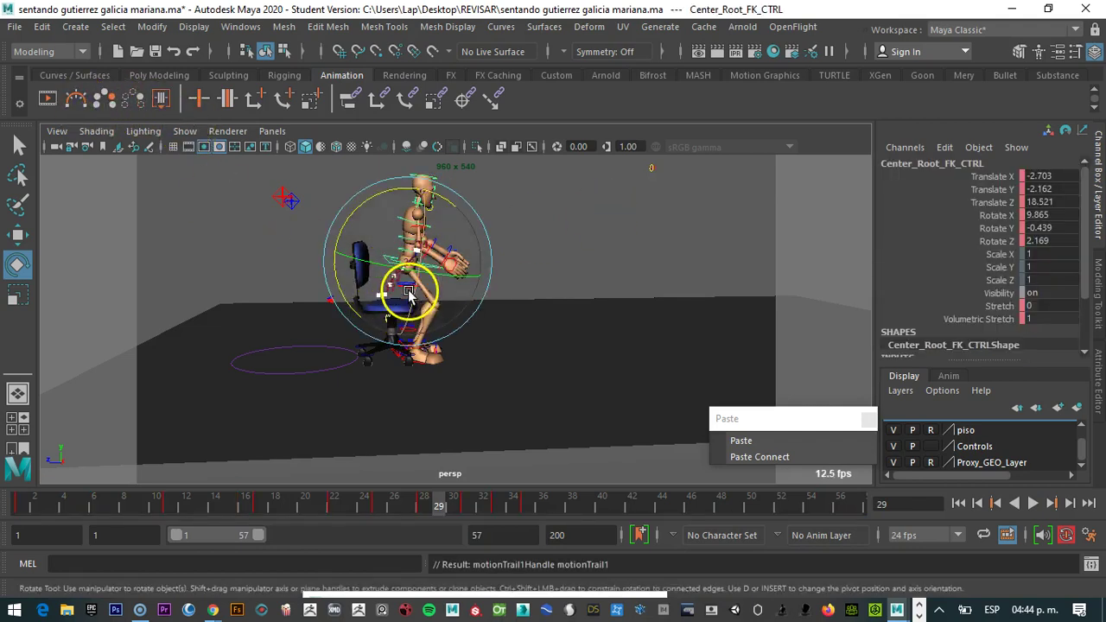
scroll(414, 288, up, 3)
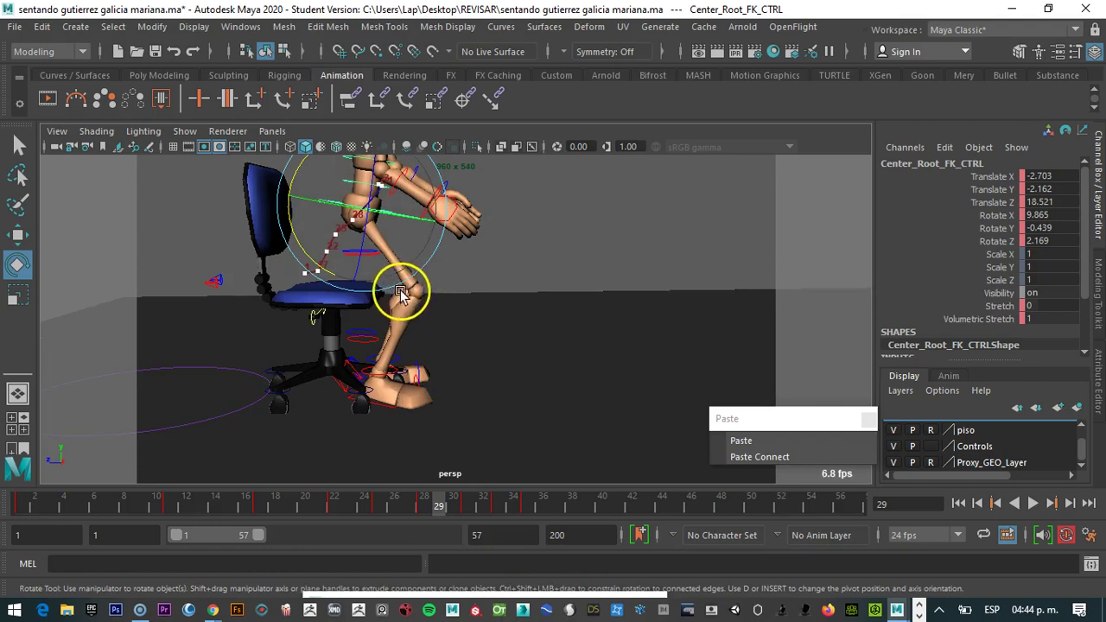
alt+drag(389, 235, 513, 361)
click(590, 355)
drag(393, 503, 338, 501)
drag(387, 483, 427, 469)
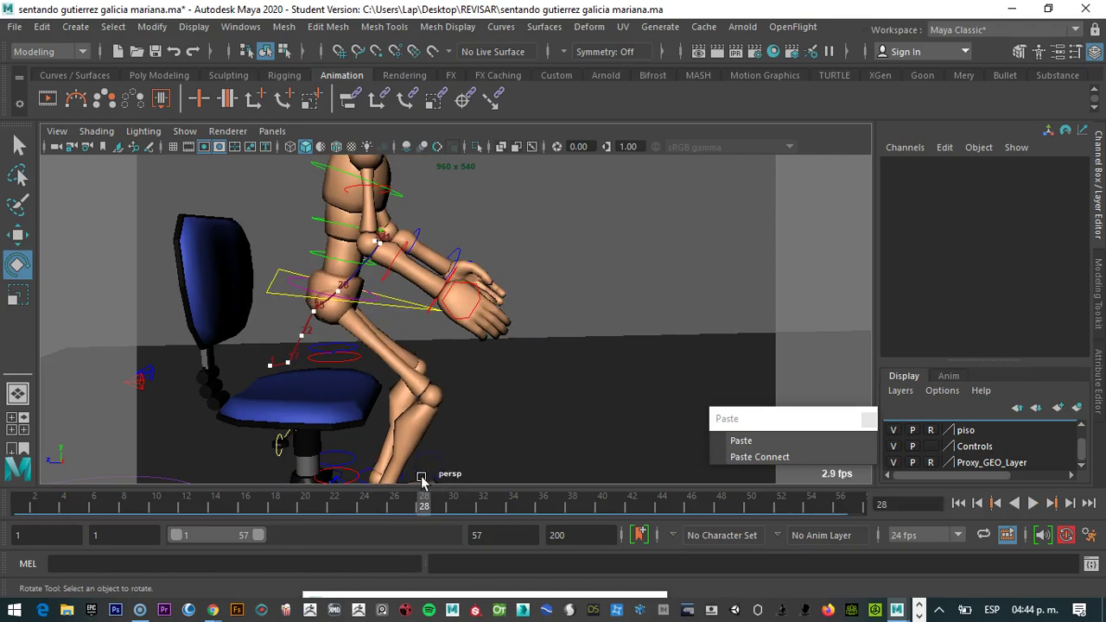
Select the Center Root control and delete its key at frame 28
click(374, 309)
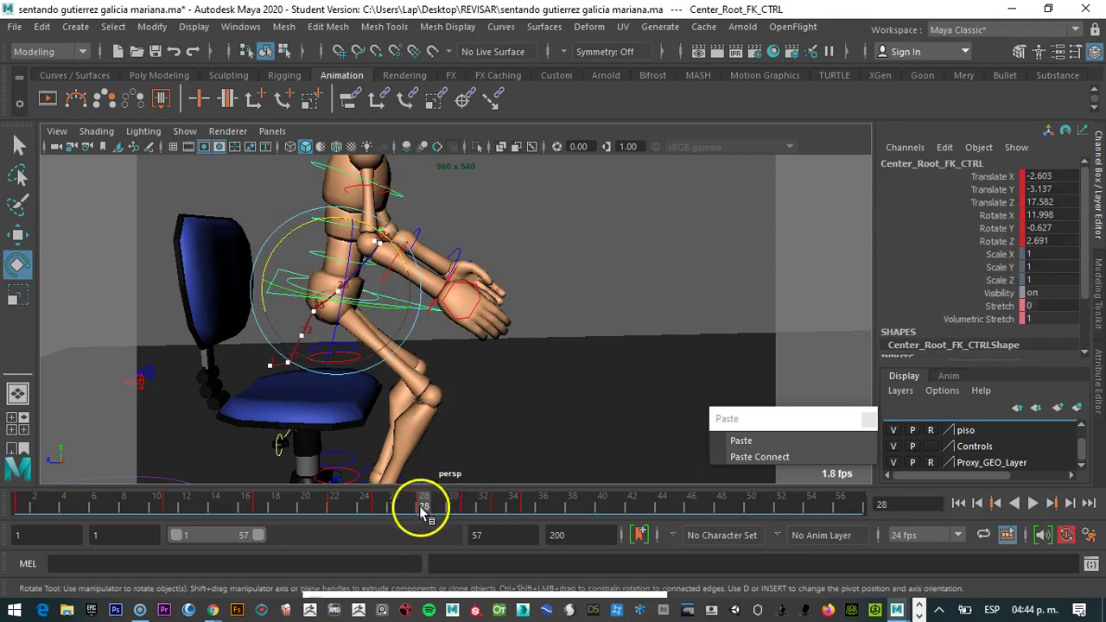
drag(386, 507, 380, 508)
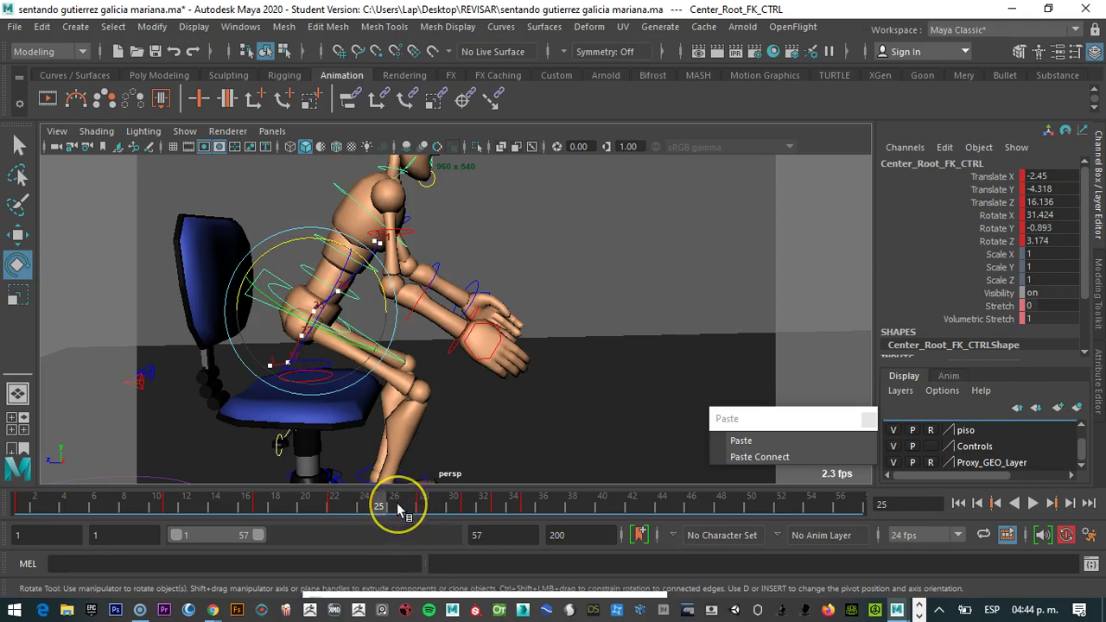
key(.)
click(419, 510)
right_click(420, 510)
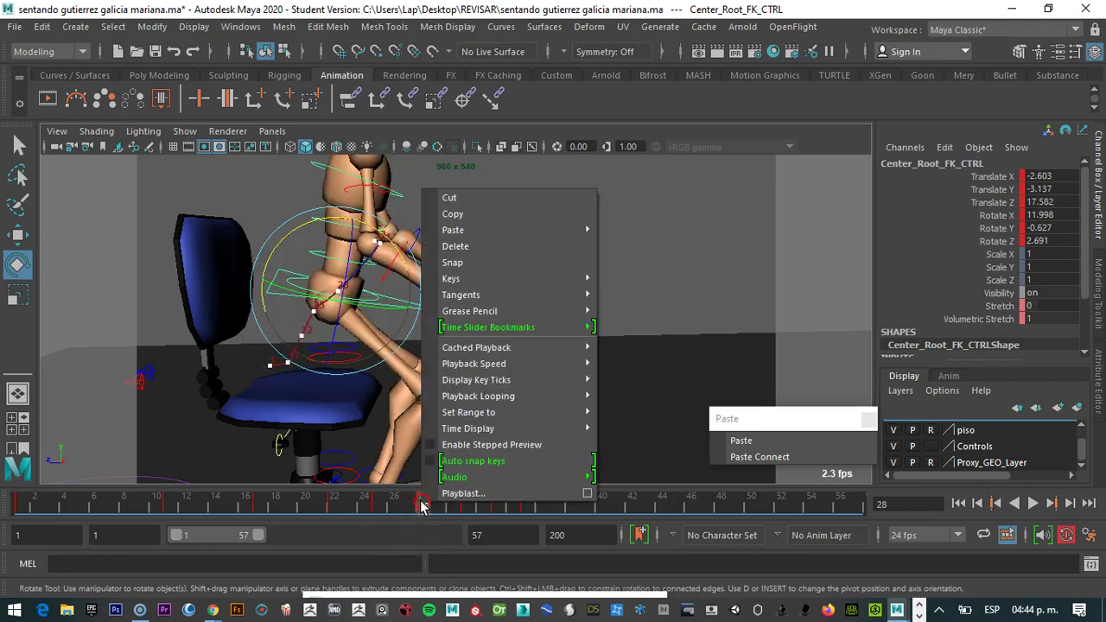
click(461, 248)
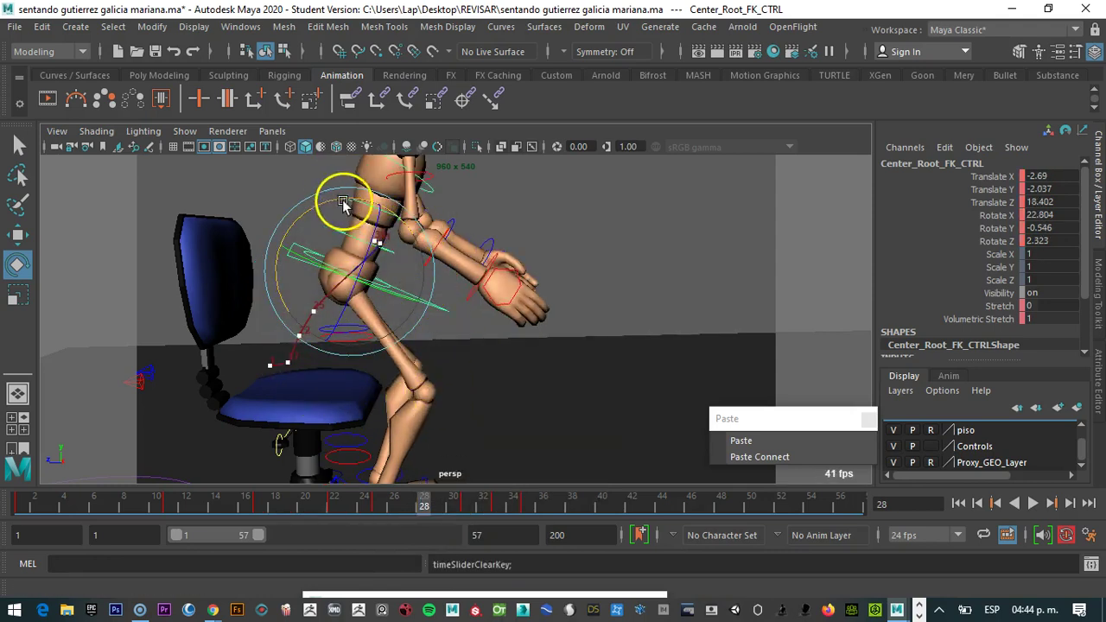
Rotate the Center Root control backward at frame 28 to about Rotate X 10.74 and play back the stand-up motion
drag(326, 204, 306, 193)
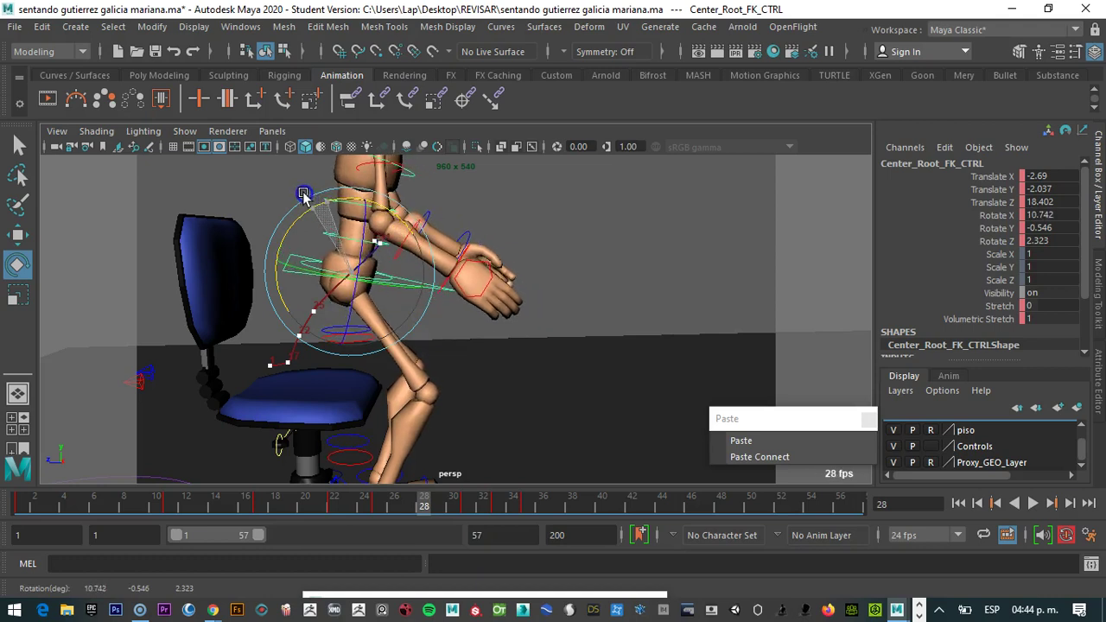
drag(469, 507, 126, 478)
key(Escape)
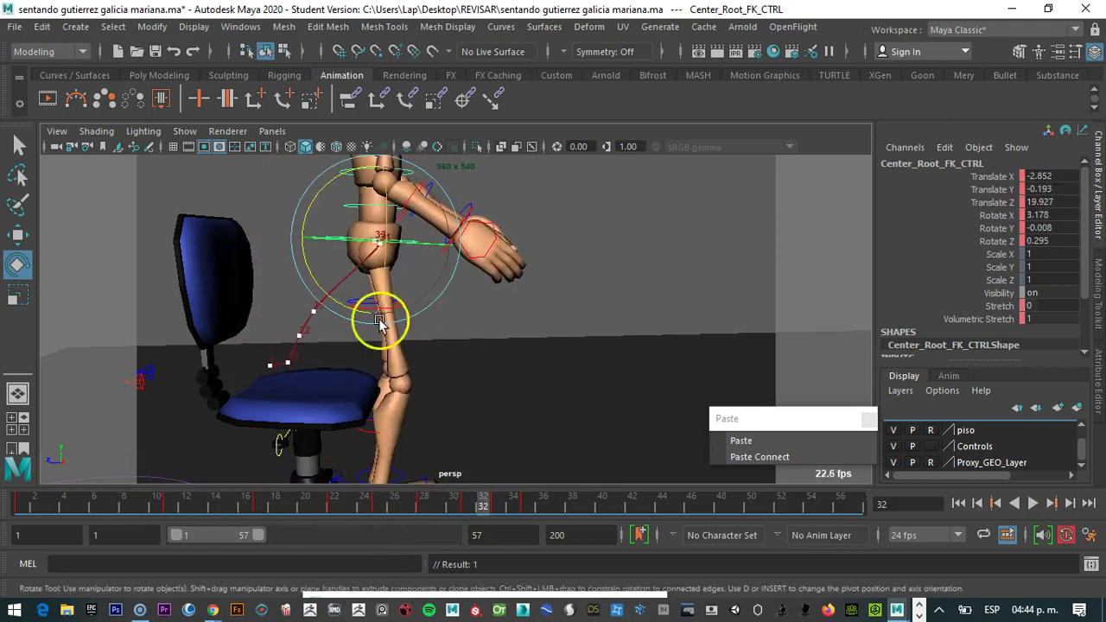
alt+drag(349, 327, 259, 309)
key([)
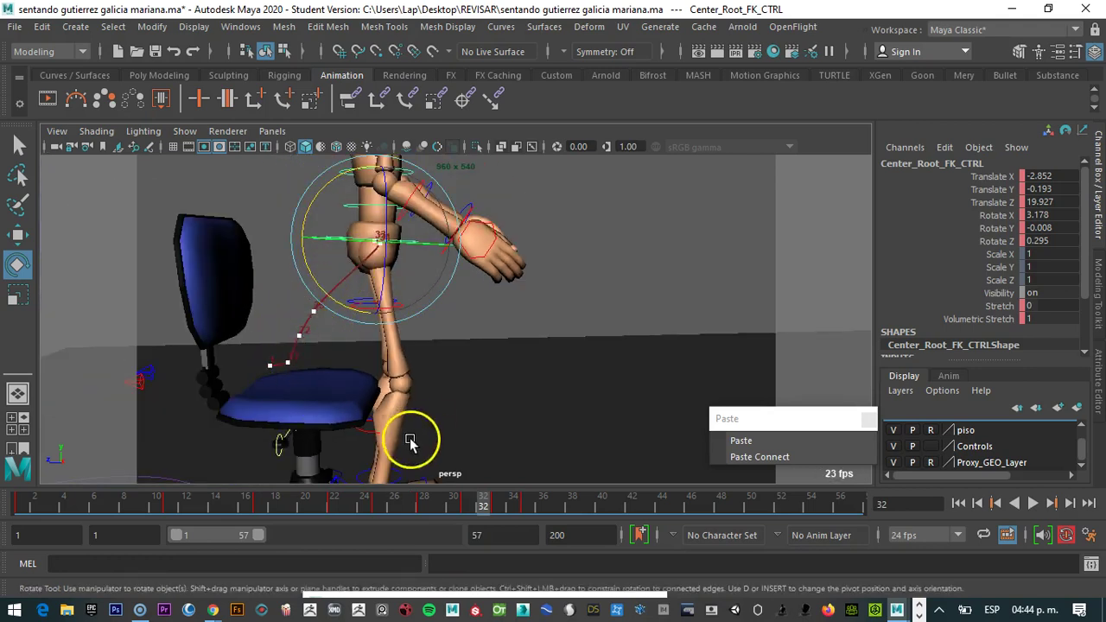
key(alt+v)
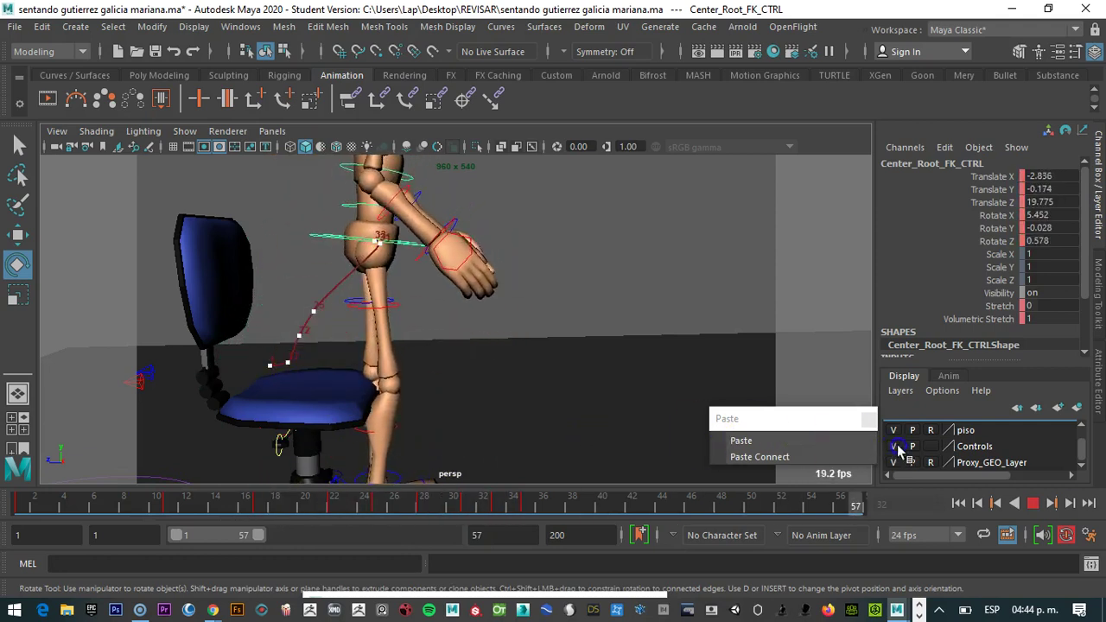
key(alt+v)
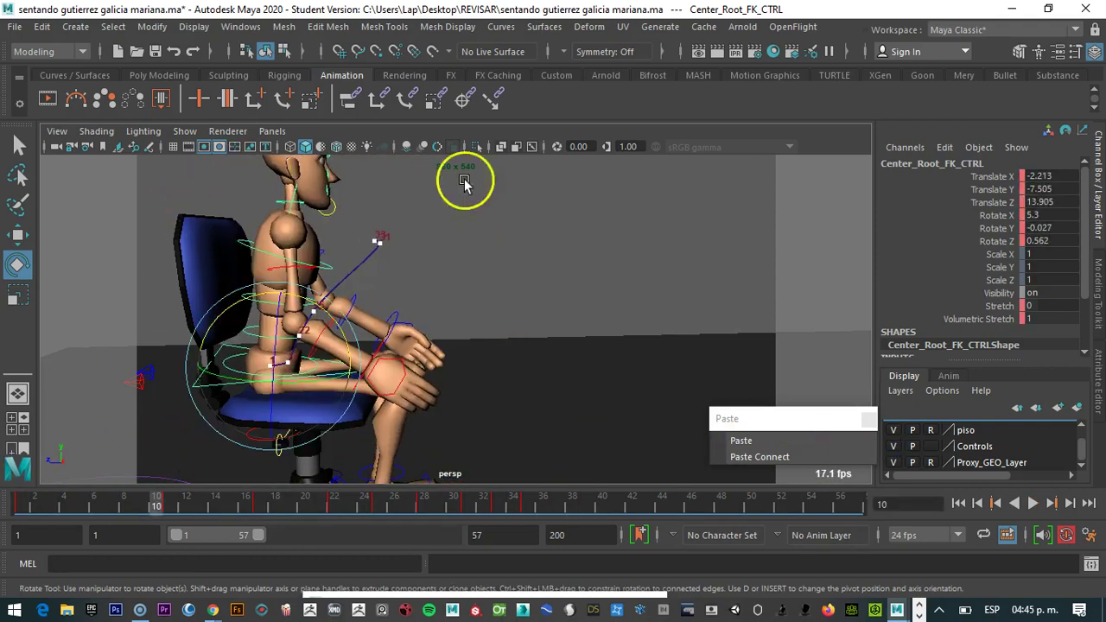
click(12, 28)
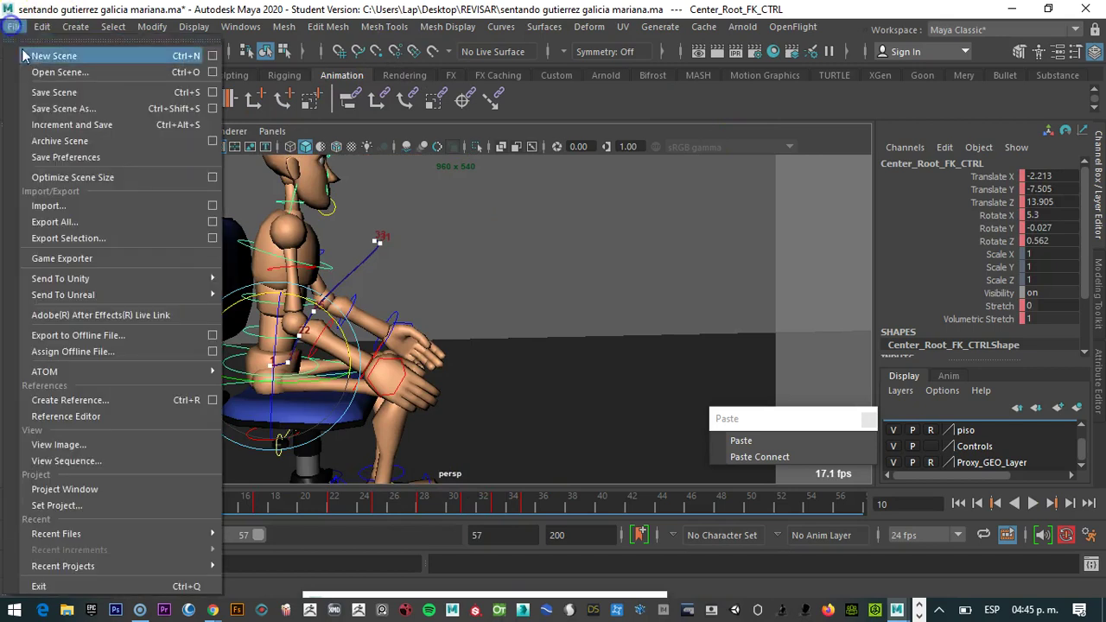
click(60, 76)
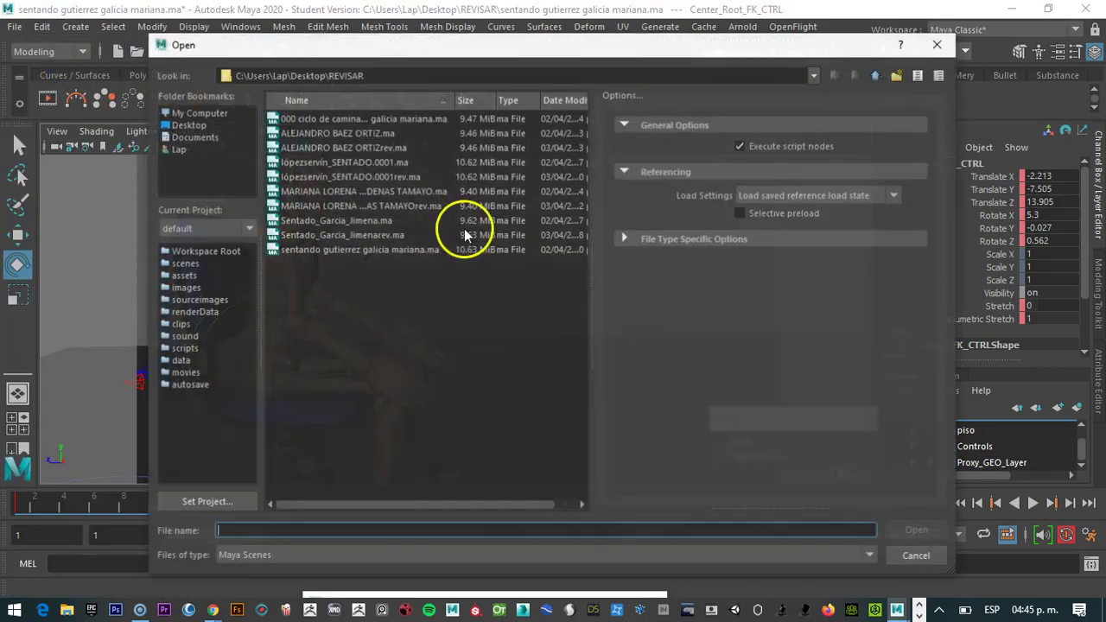
click(386, 252)
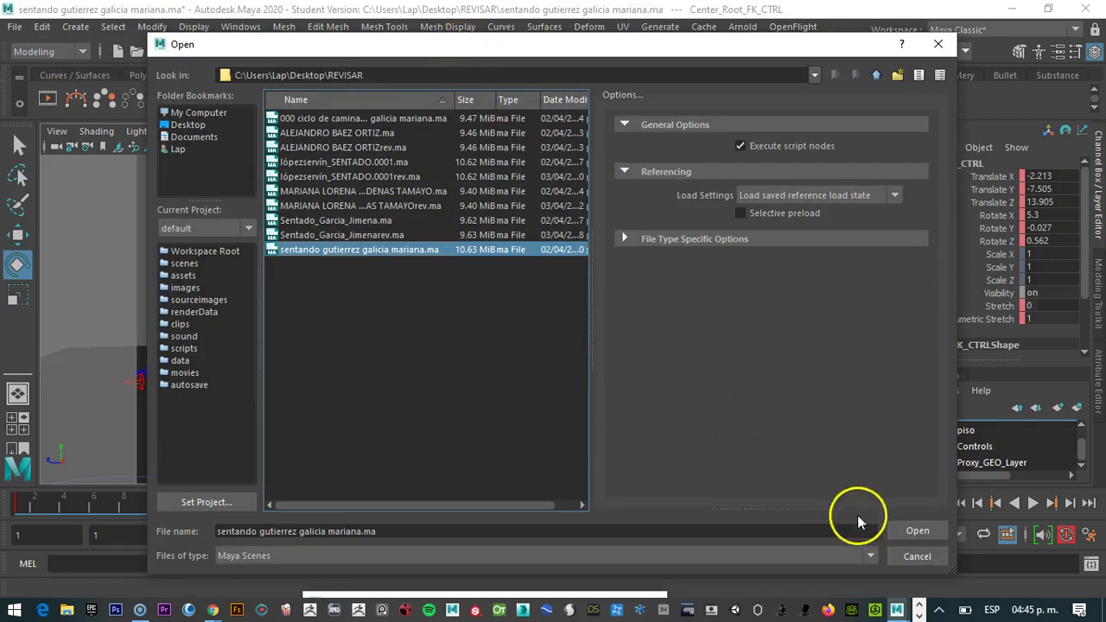
click(917, 556)
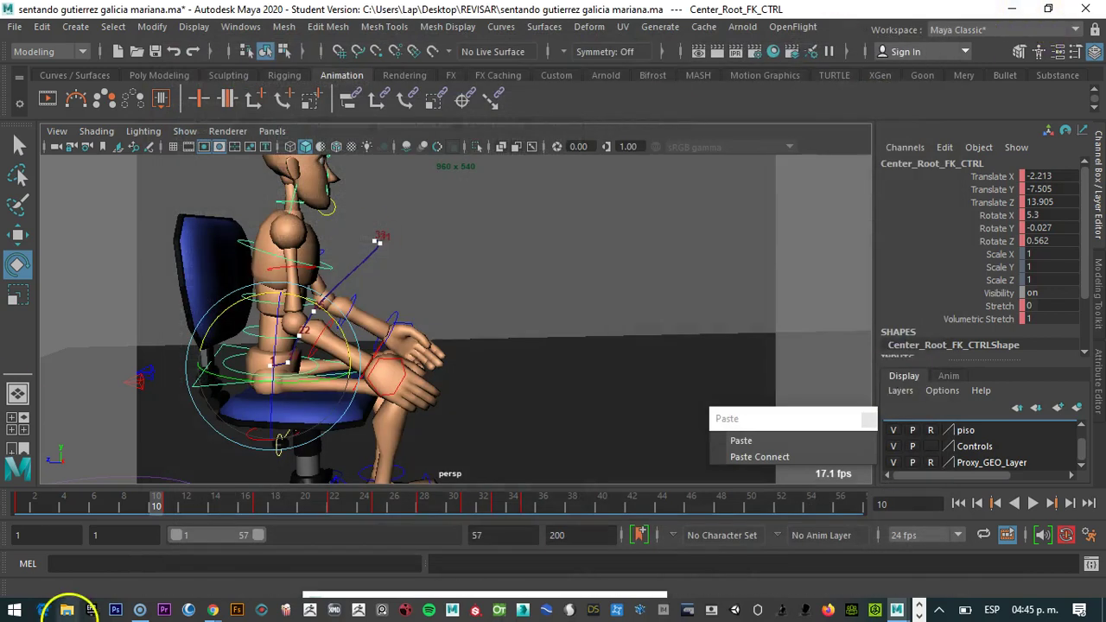